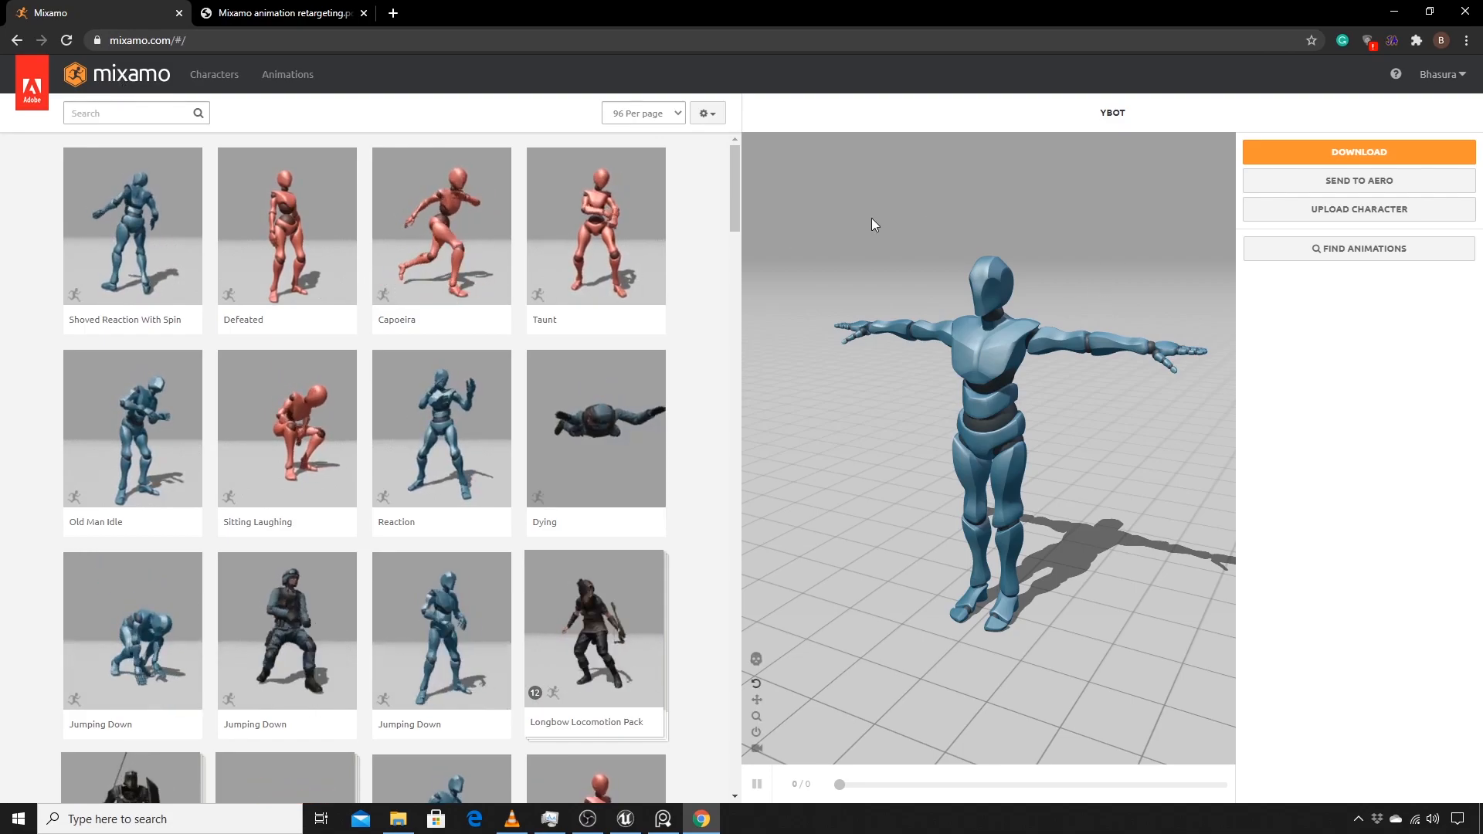
Step: Search the Mixamo animations for "equip"
click(286, 78)
click(139, 115)
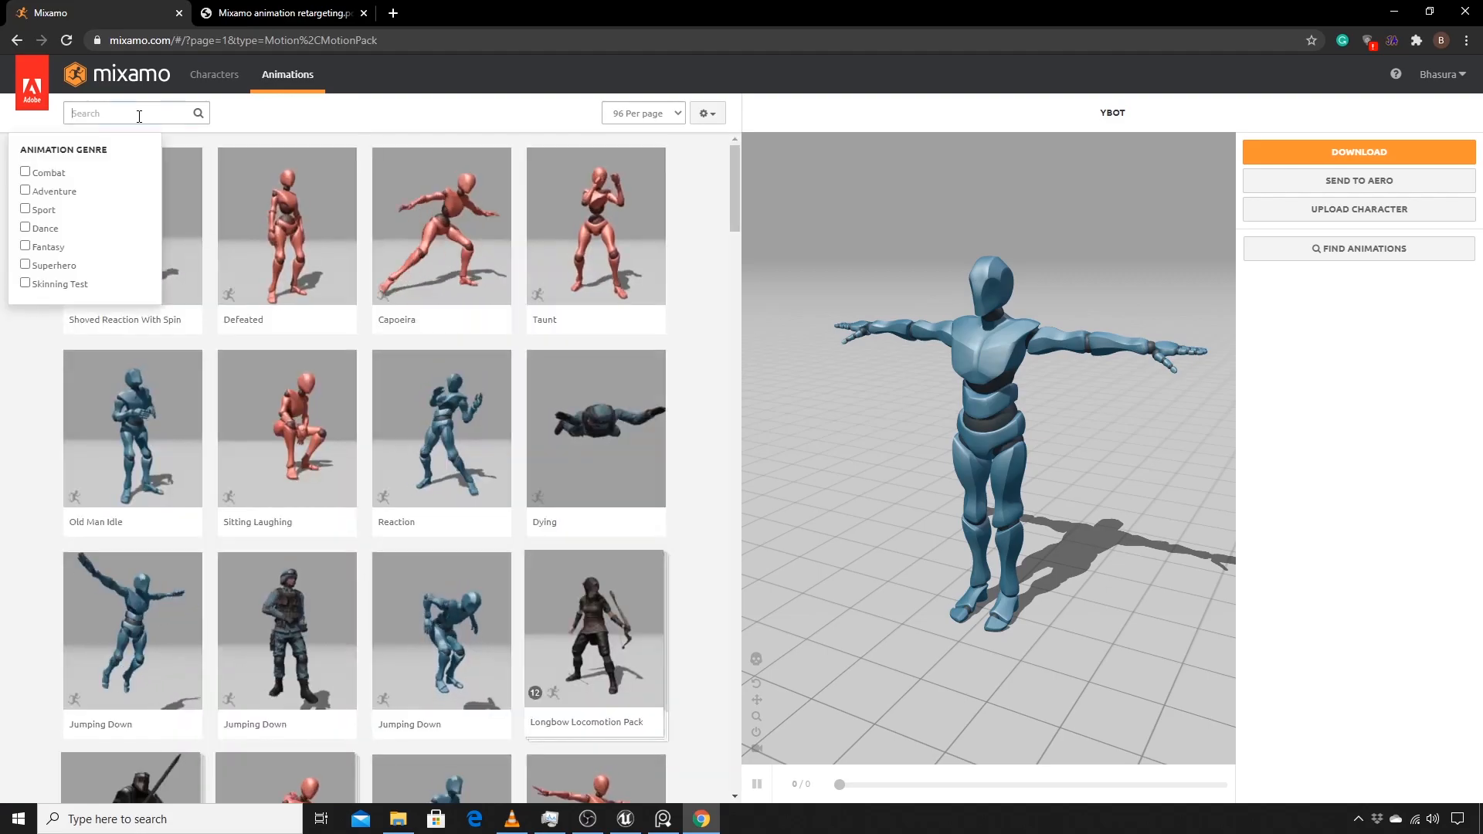
text(e)
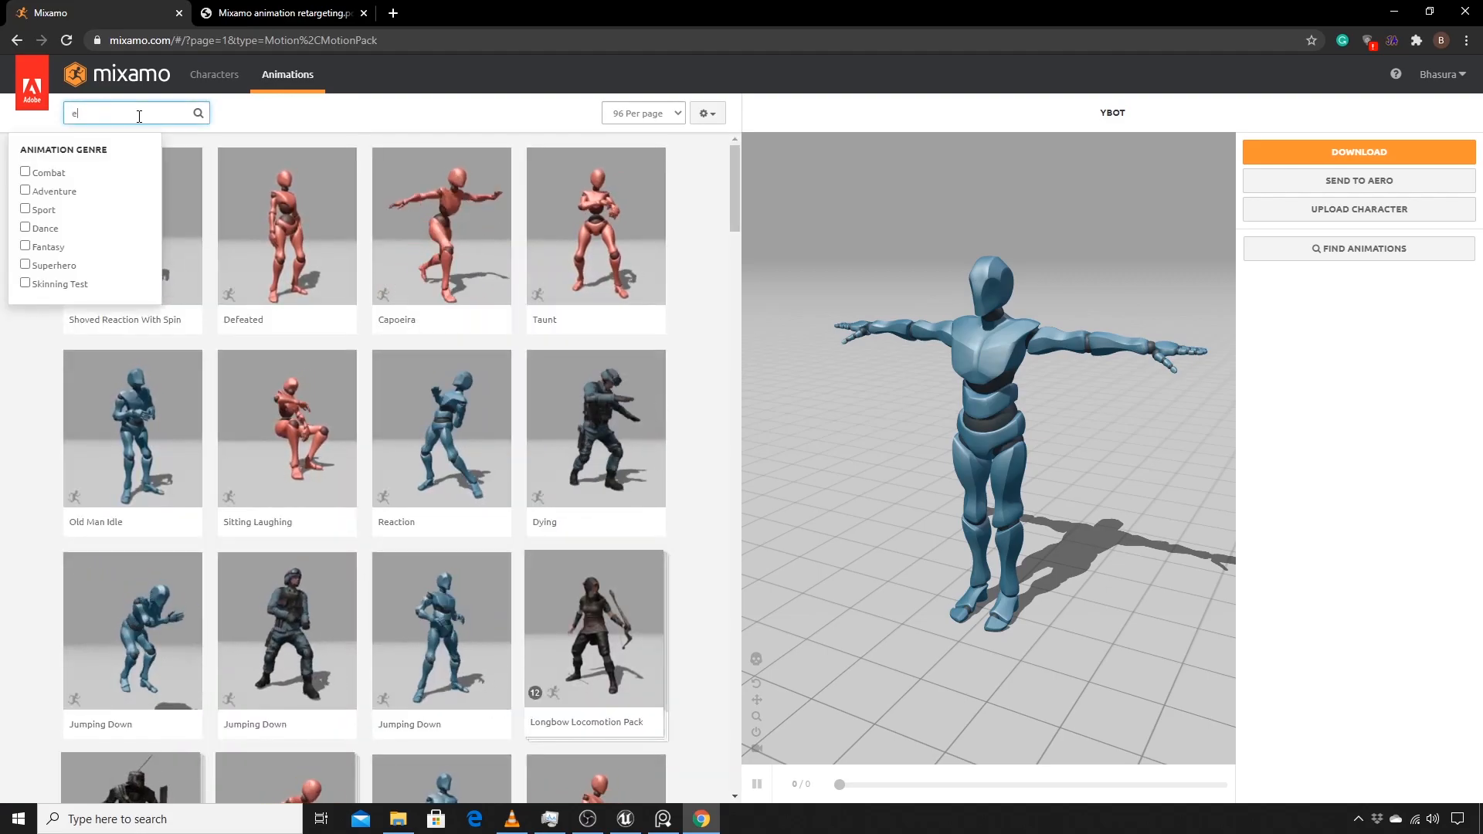
text(q)
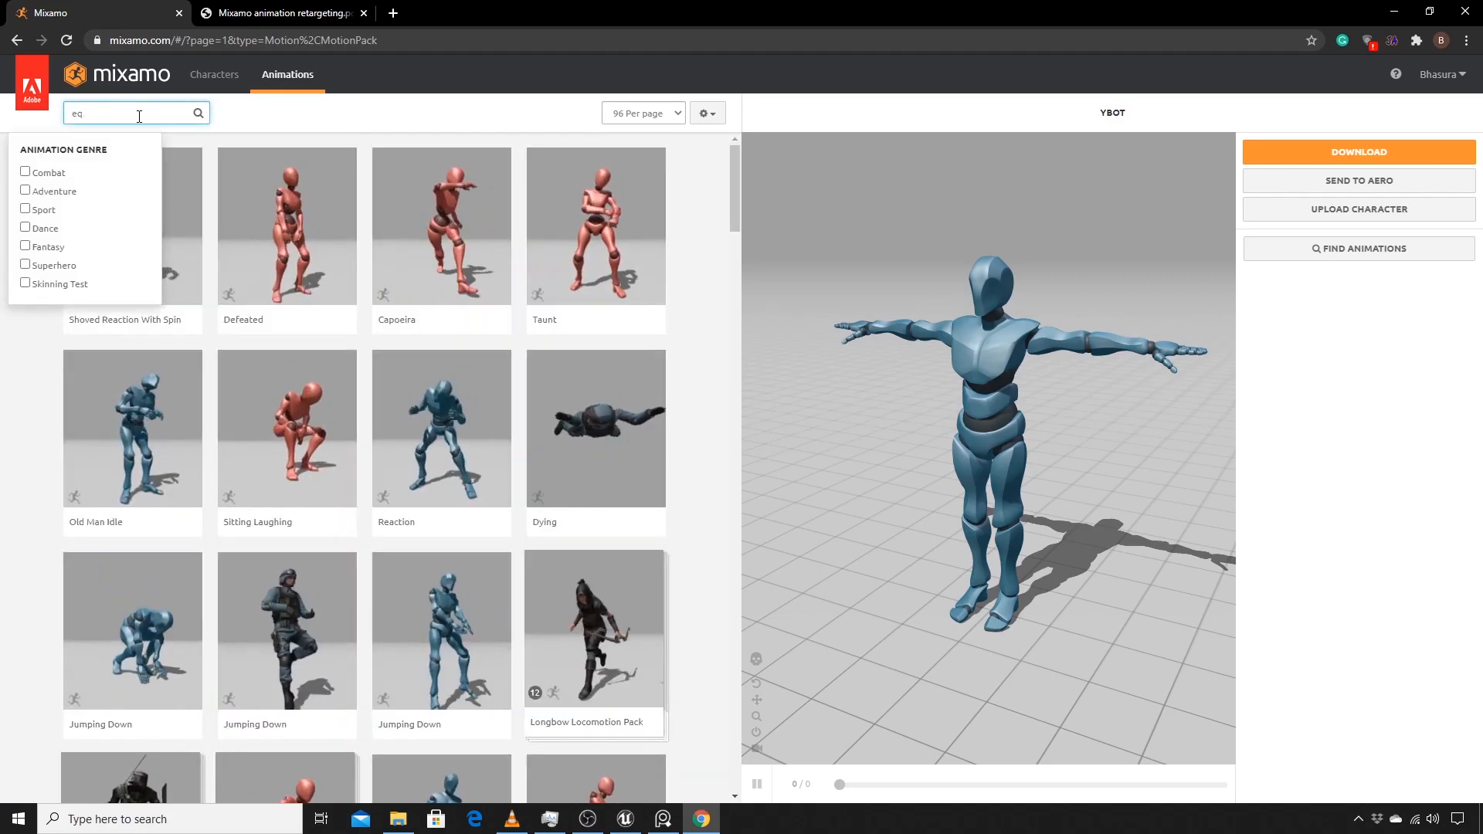
text(uip)
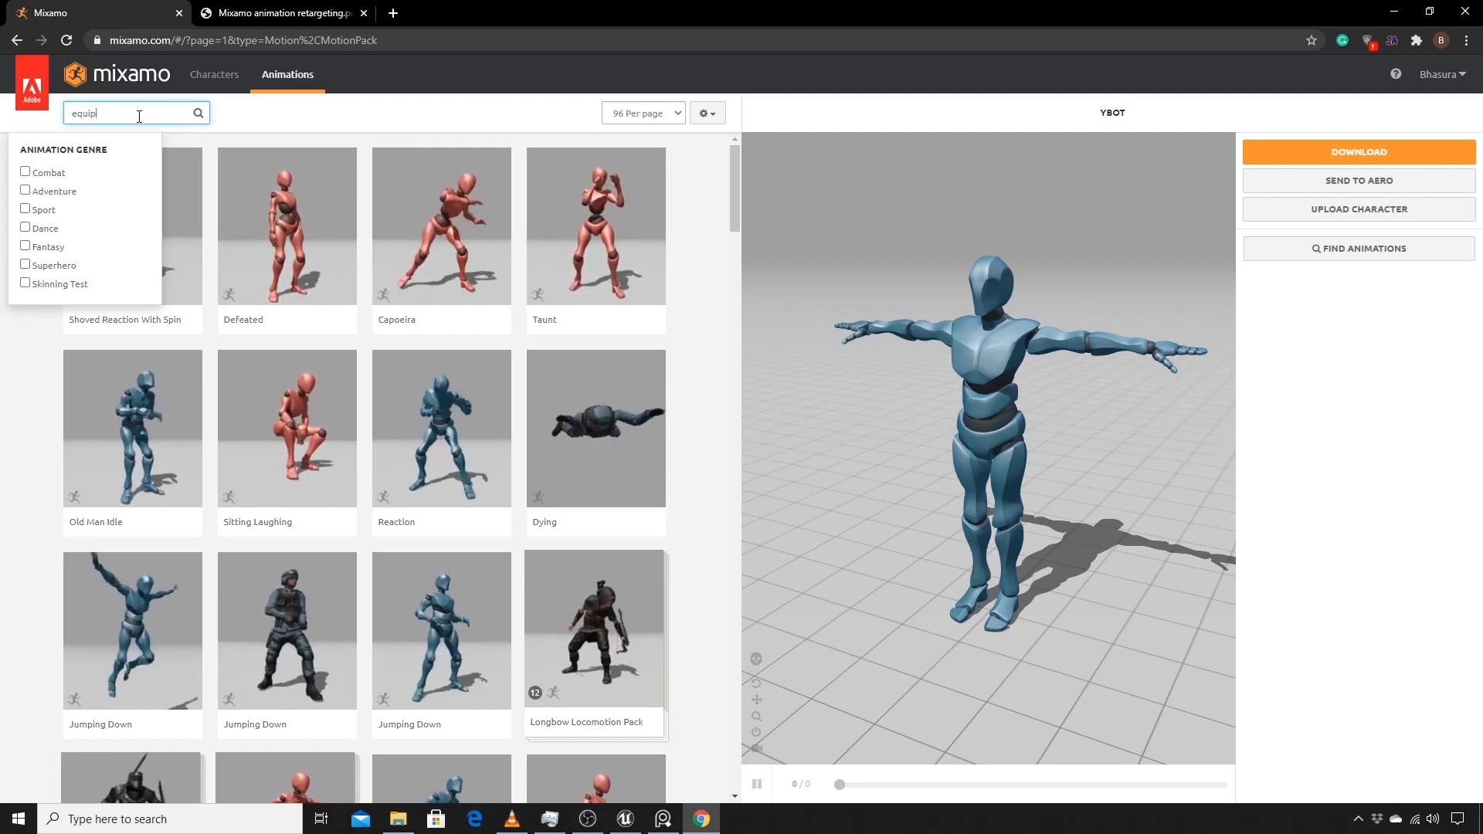
key(Return)
click(391, 154)
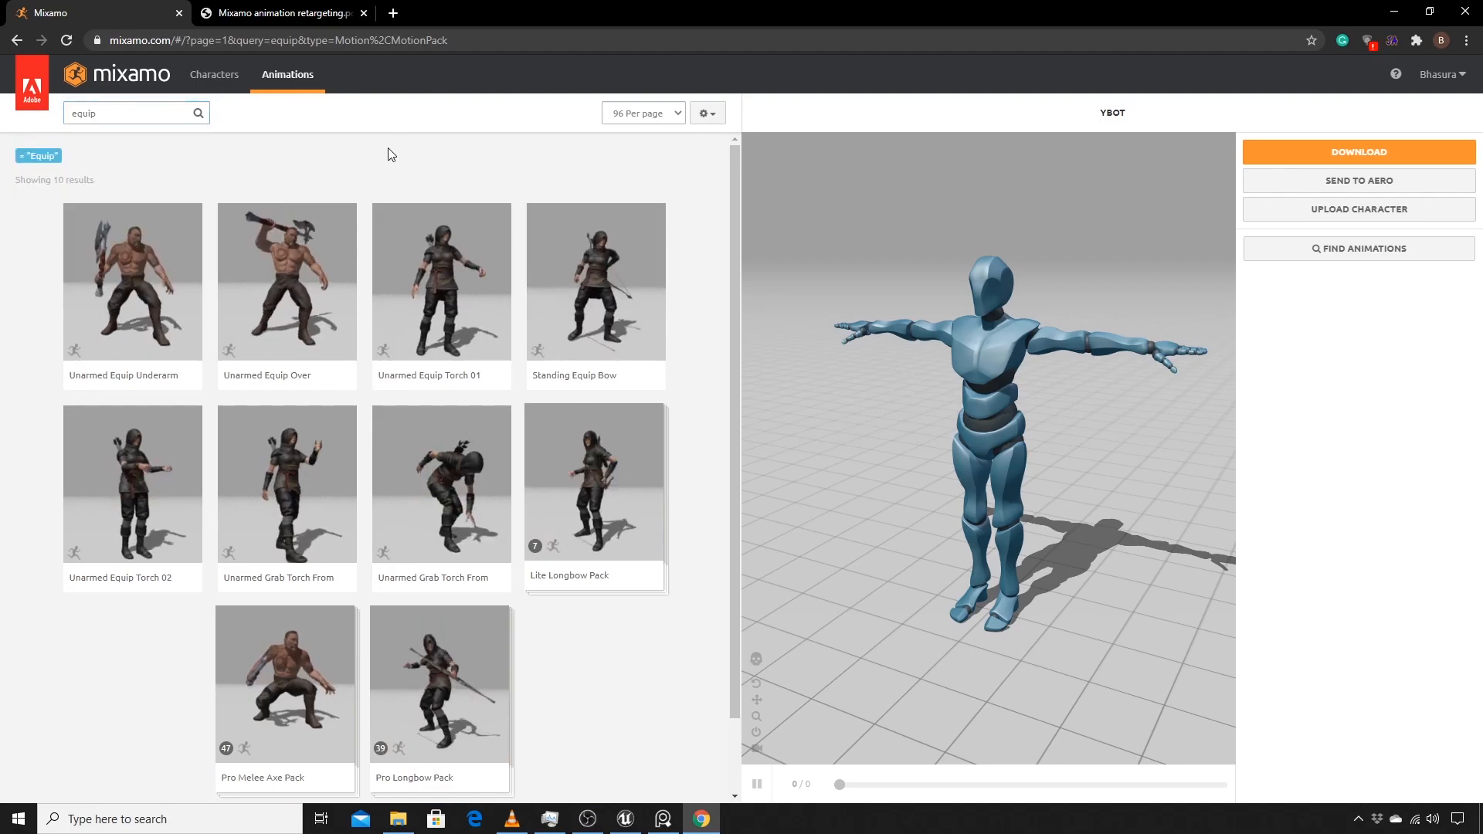
Step: Apply the Unarmed Equip Over Shoulder animation to the character and download it as FBX with skin at 30 frames per second
click(284, 308)
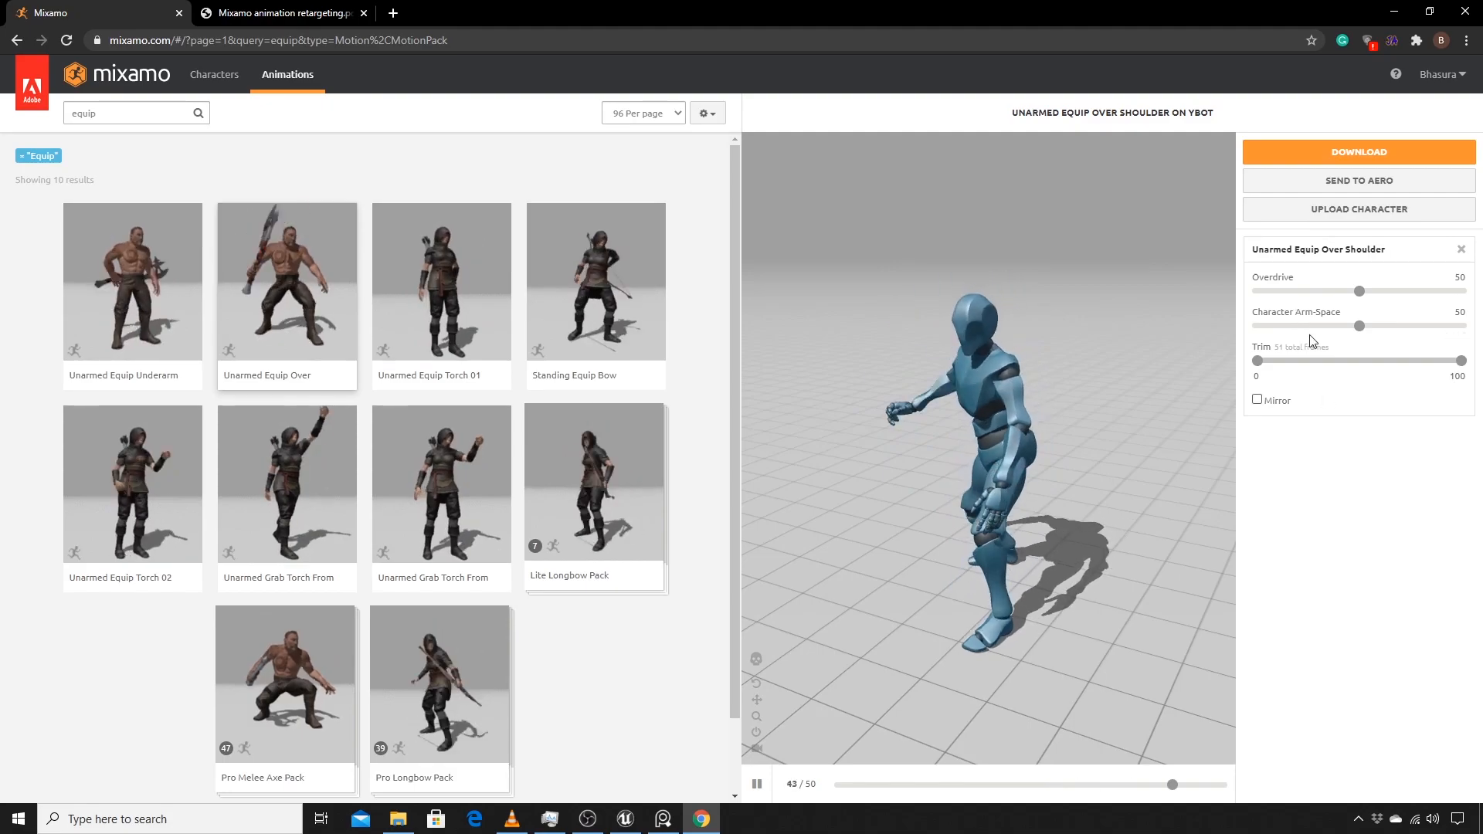
click(1333, 154)
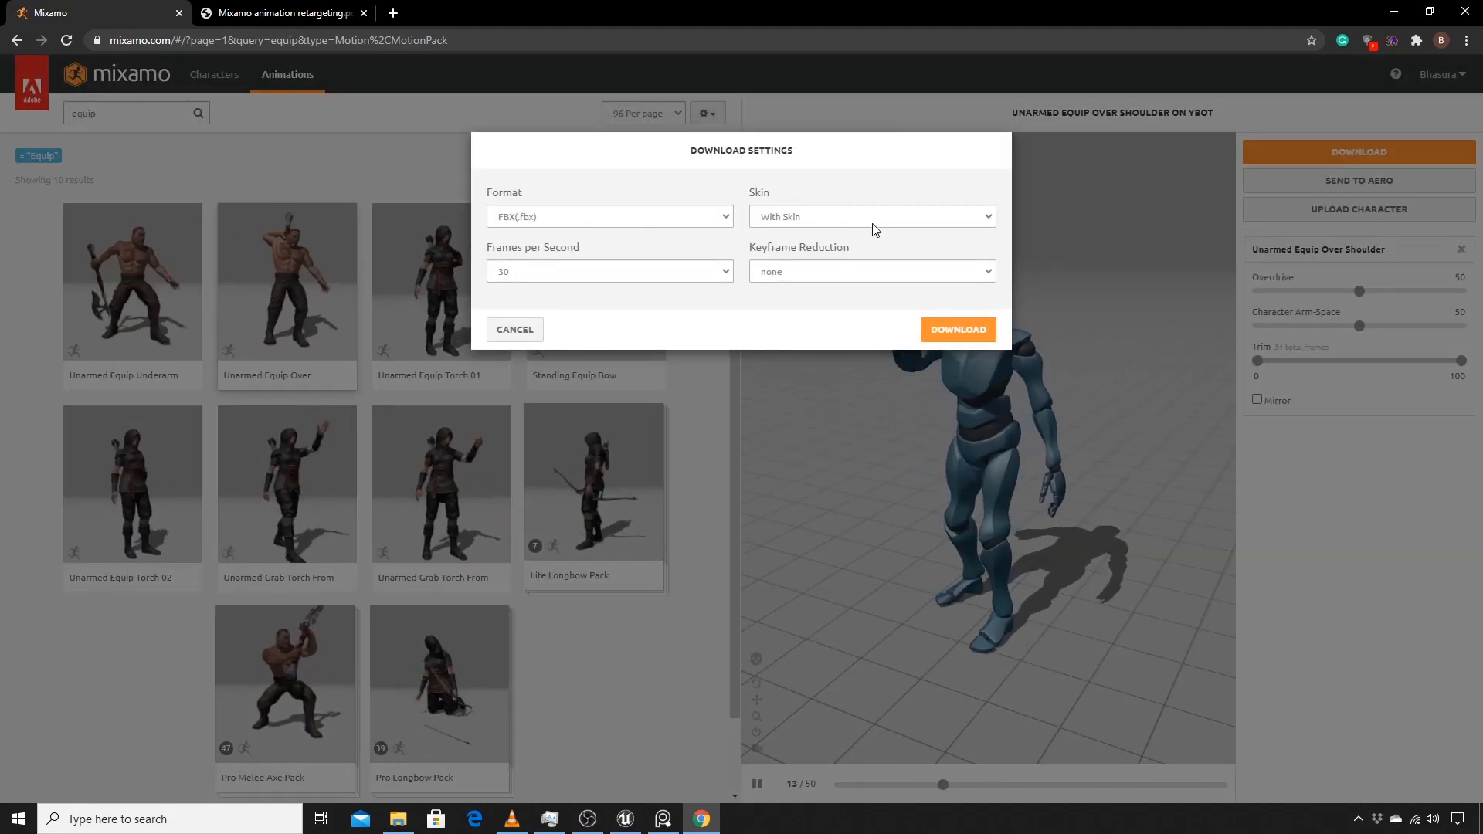
click(930, 326)
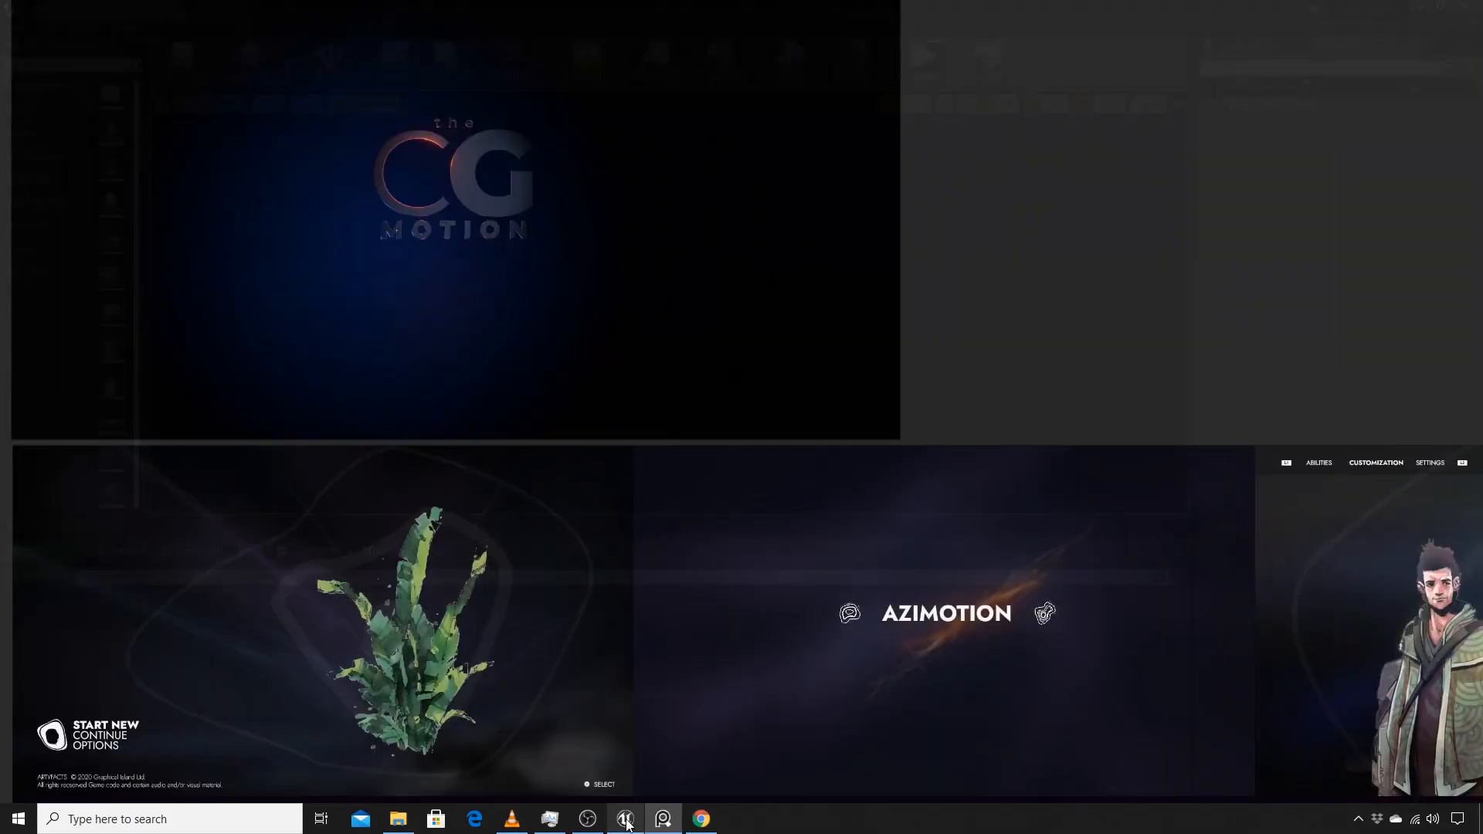
Step: Switch to the Azimotion project in Unreal Editor and open the Mixamo content folder
mouse_move(627, 825)
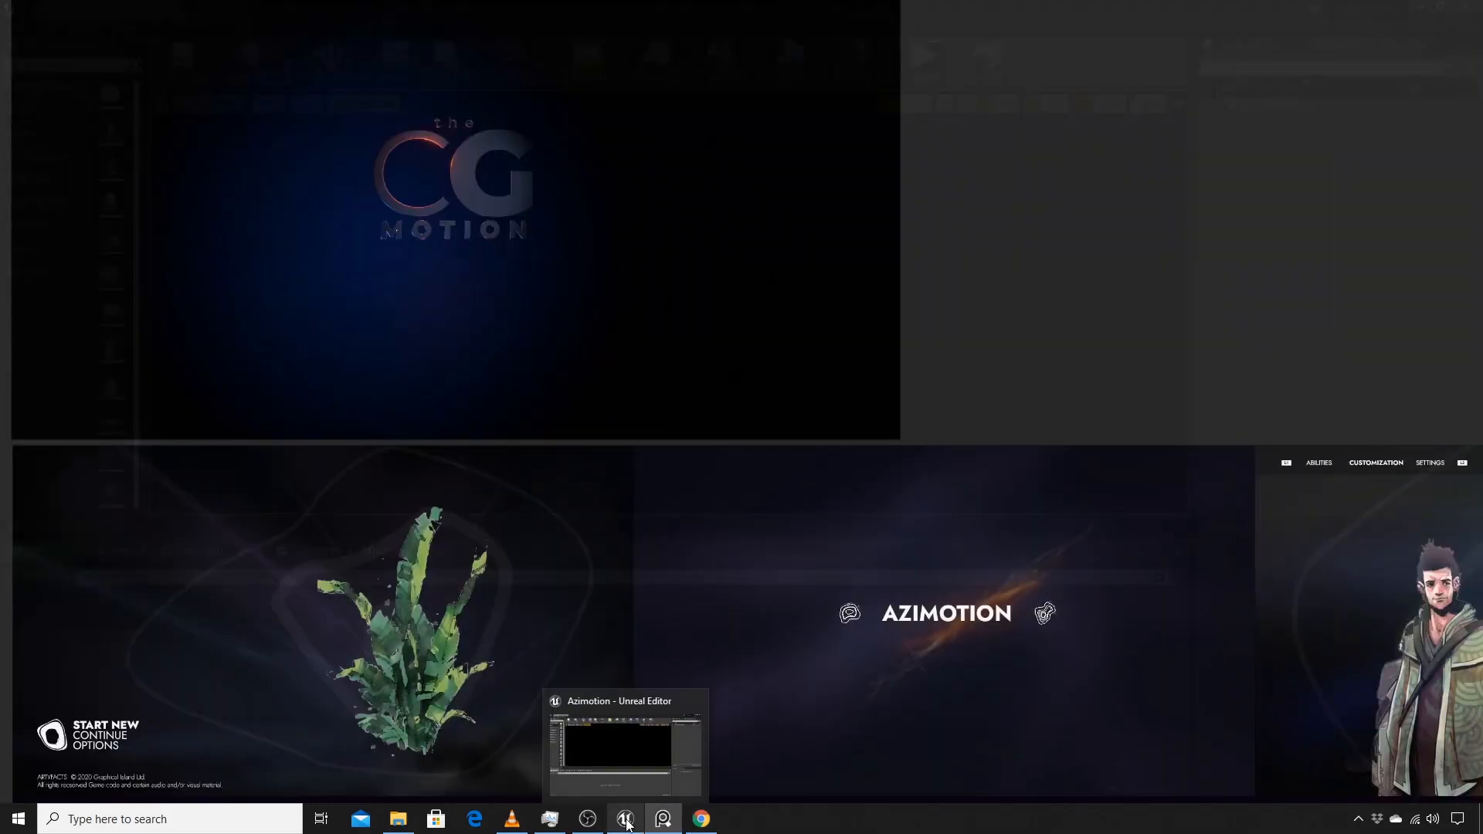
click(614, 749)
click(319, 551)
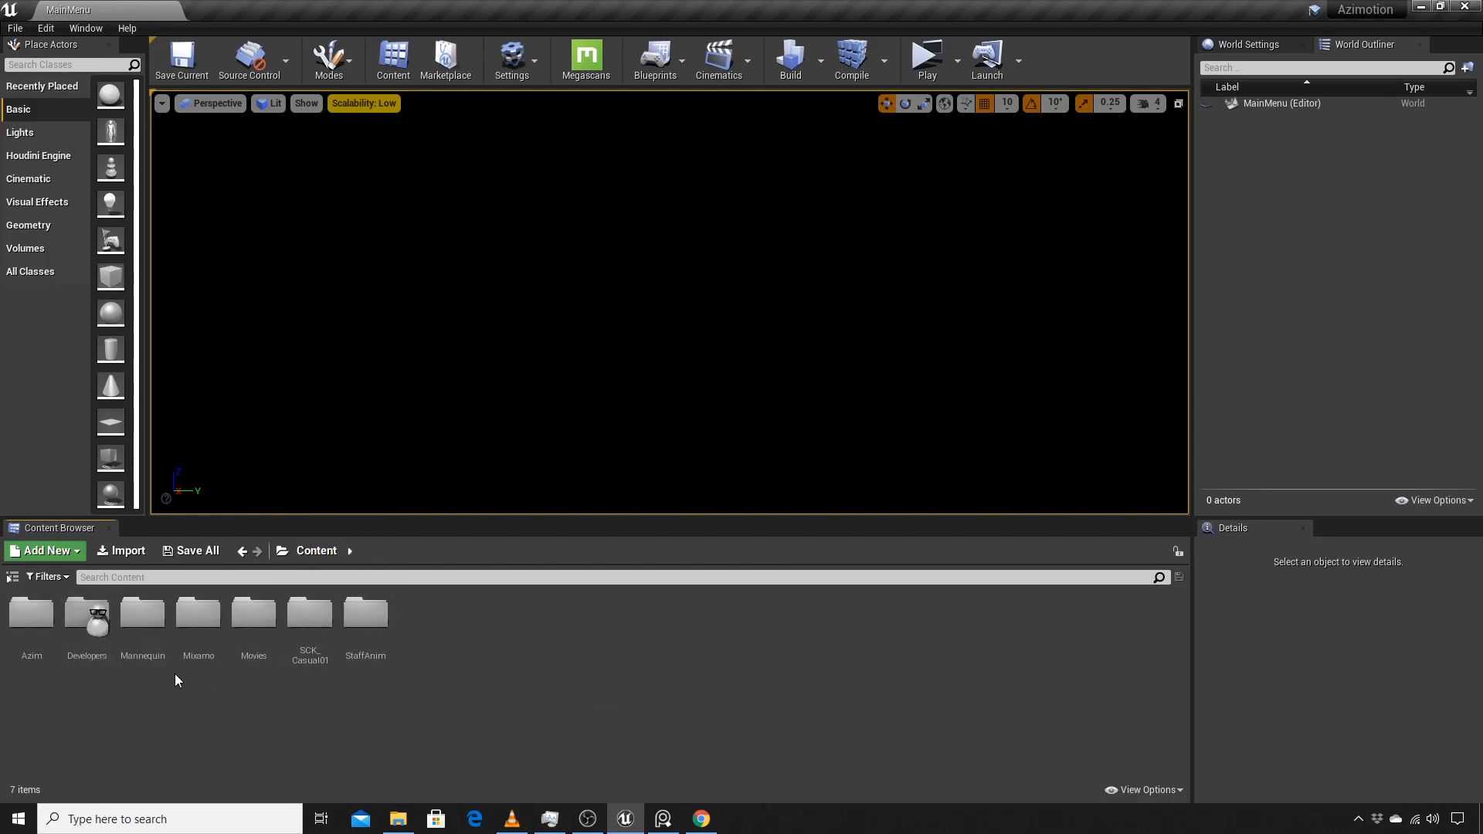
click(193, 657)
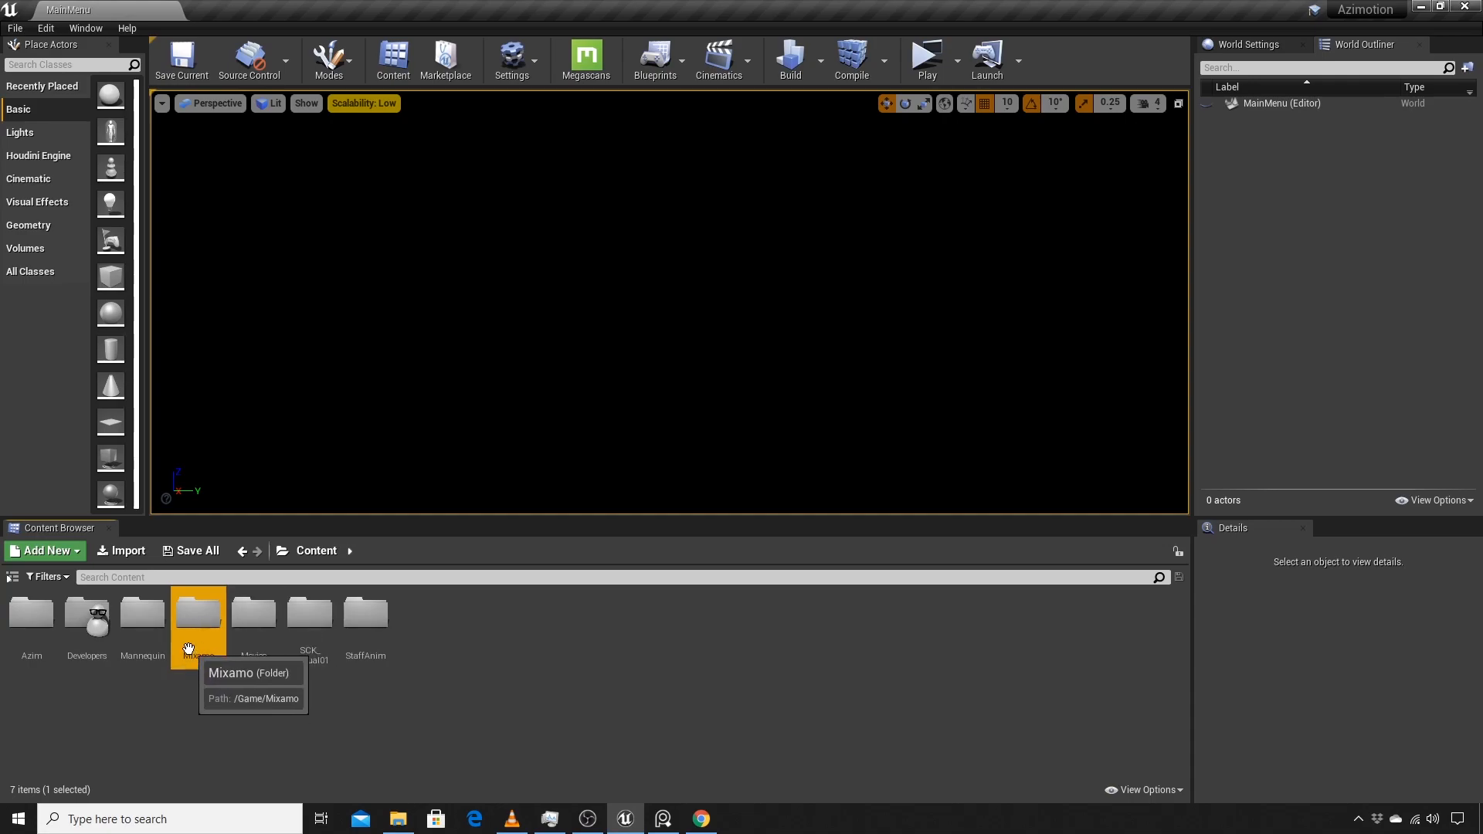
double_click(195, 618)
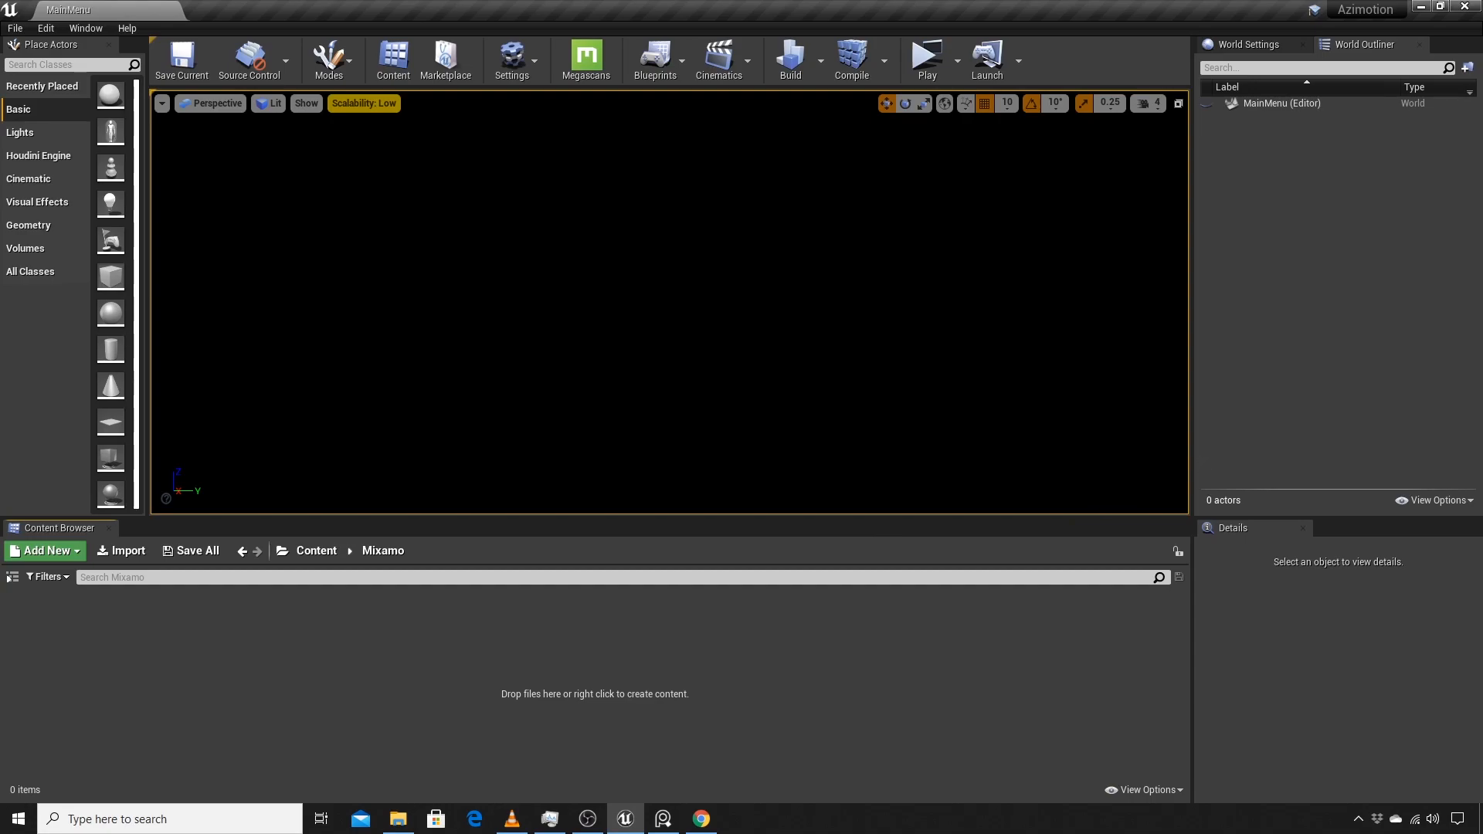
Step: Import the Unarmed Equip Over Shoulder FBX from Downloads into the Mixamo folder as a skeletal mesh with Import Animations enabled
drag(1482, 146, 527, 128)
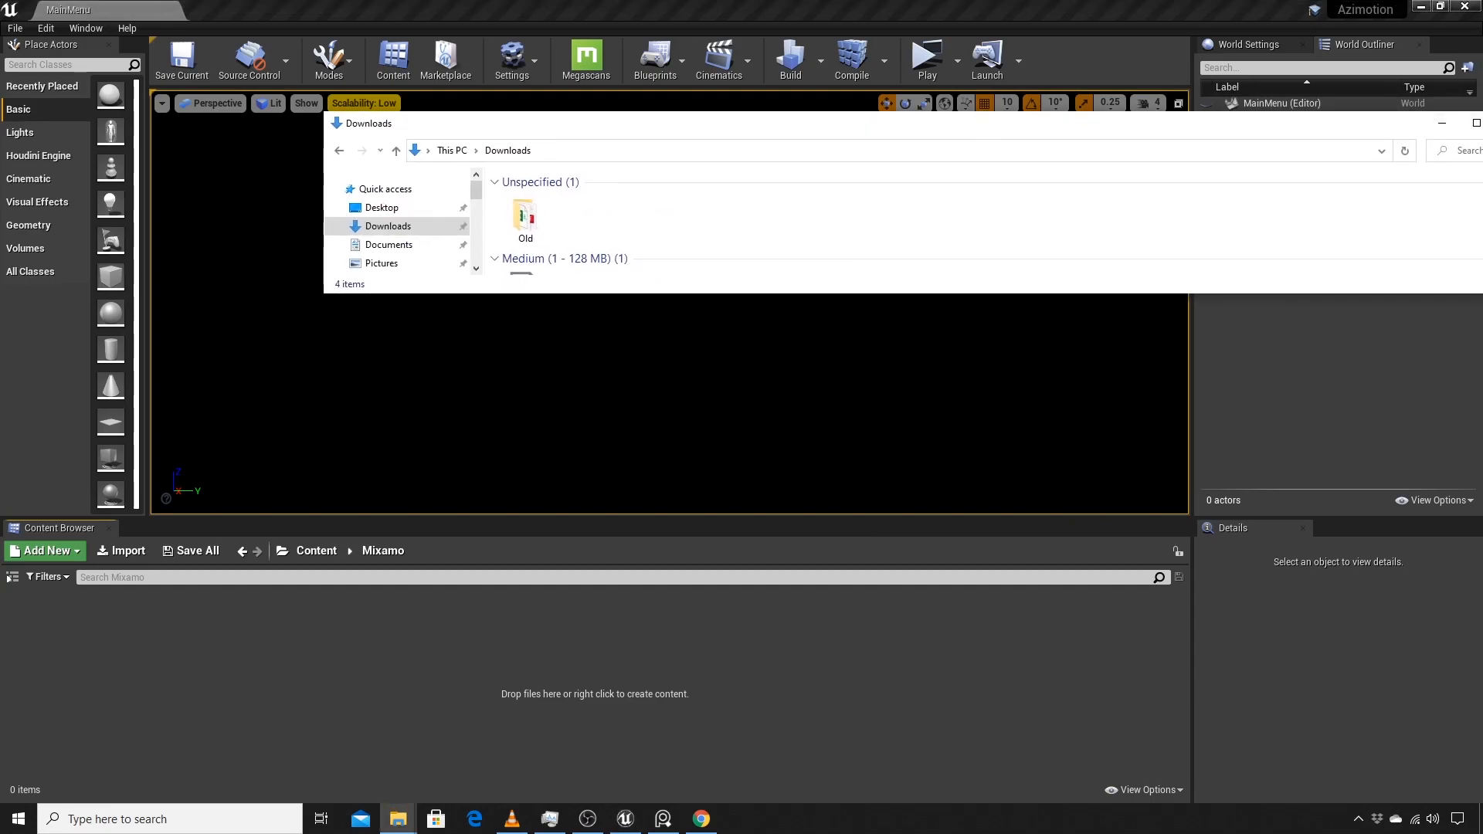
click(1473, 124)
drag(201, 202, 414, 669)
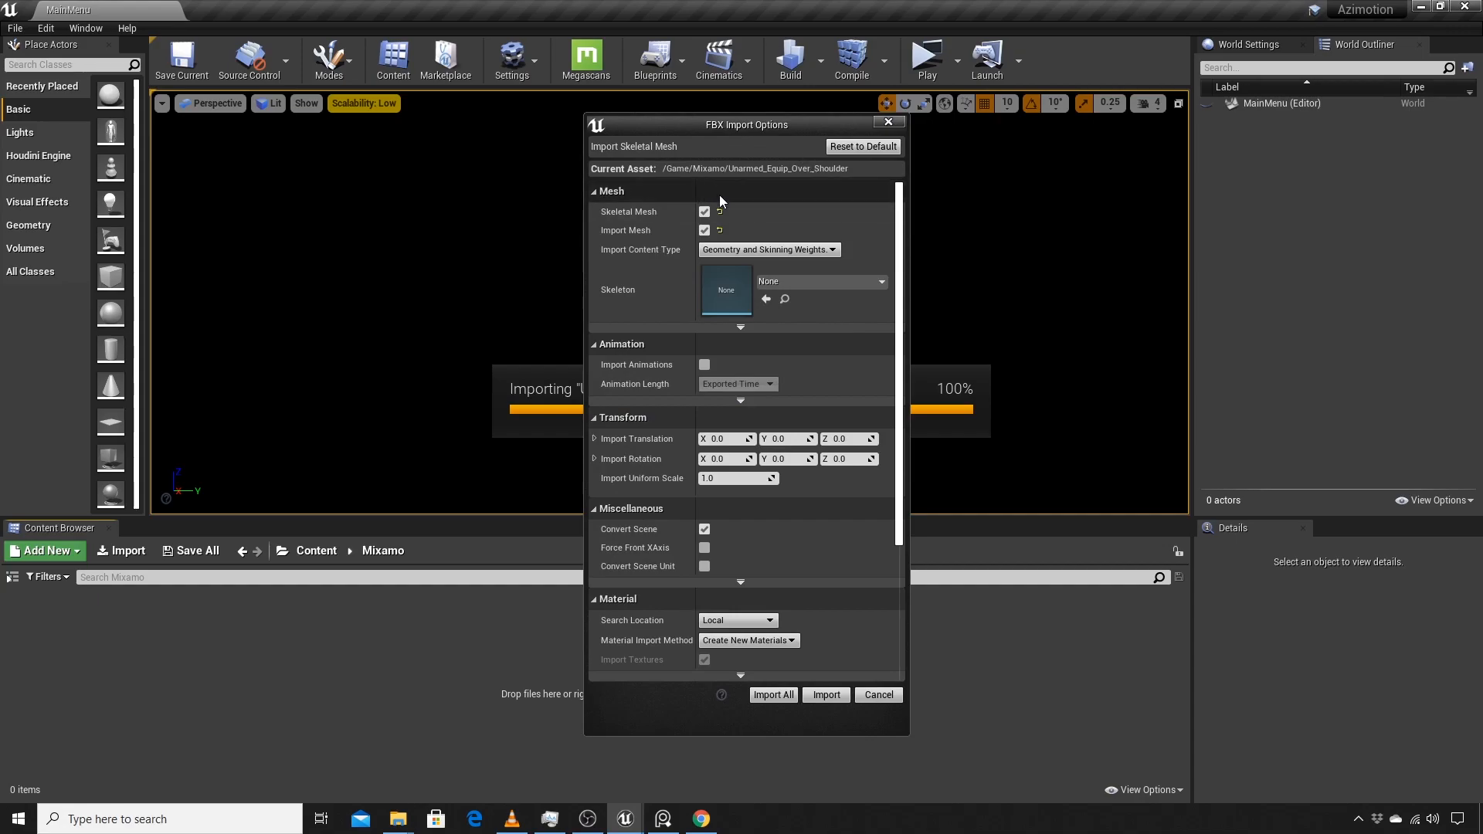
click(705, 366)
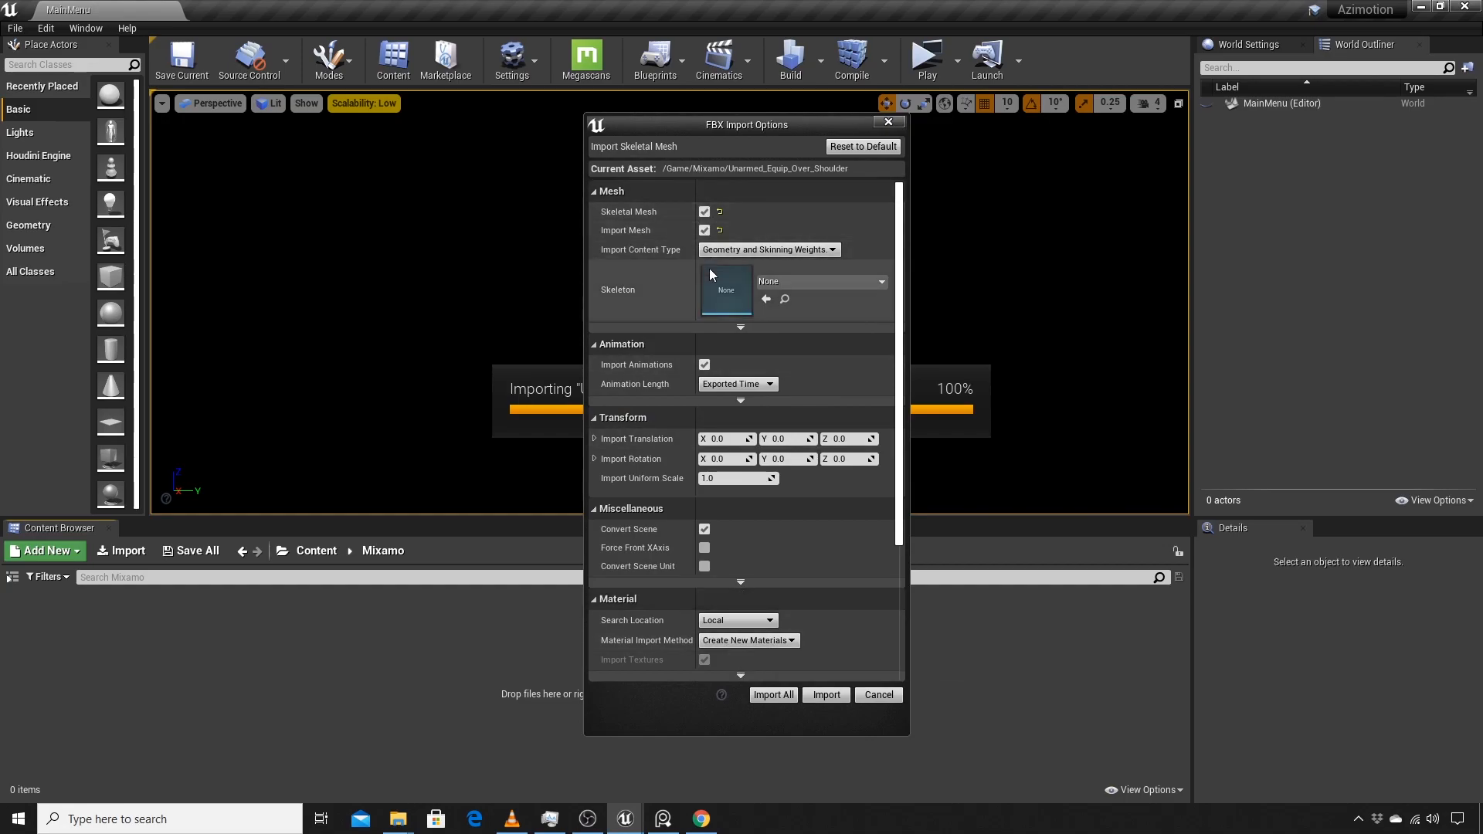
click(789, 693)
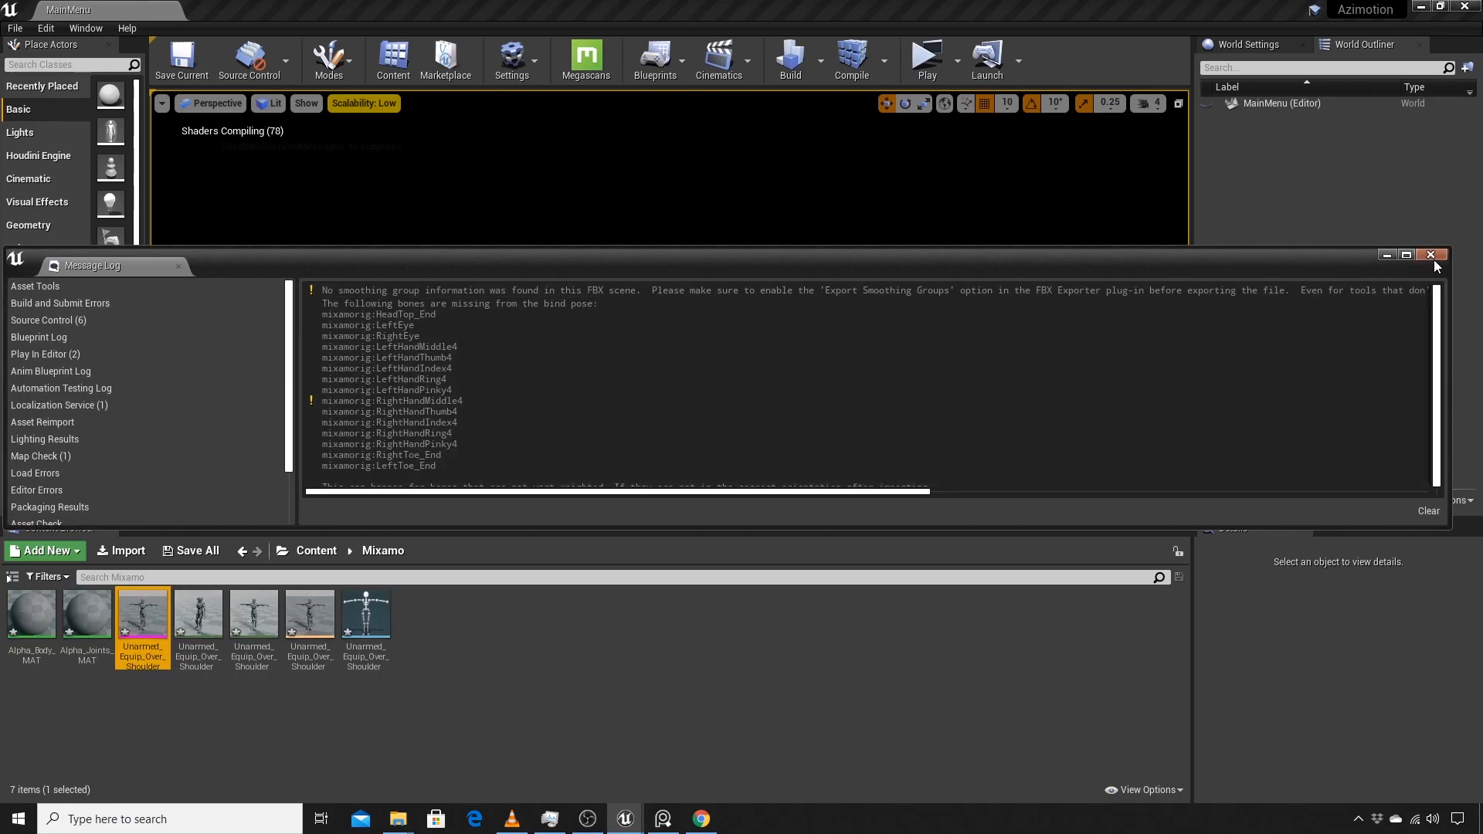
click(1430, 255)
Step: Save all the imported assets in the Mixamo folder
click(366, 618)
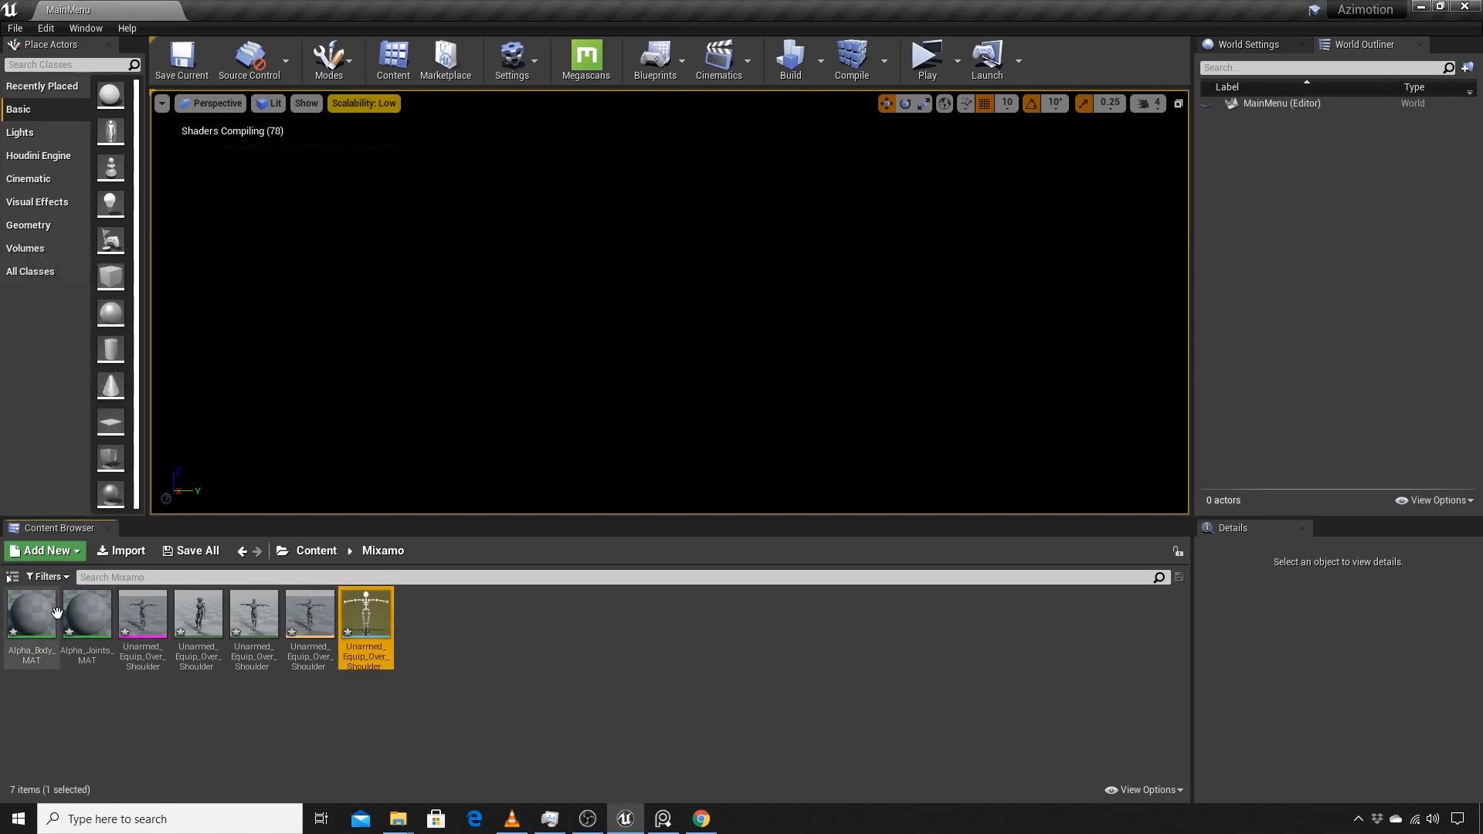
shift+click(31, 610)
key(ctrl+s)
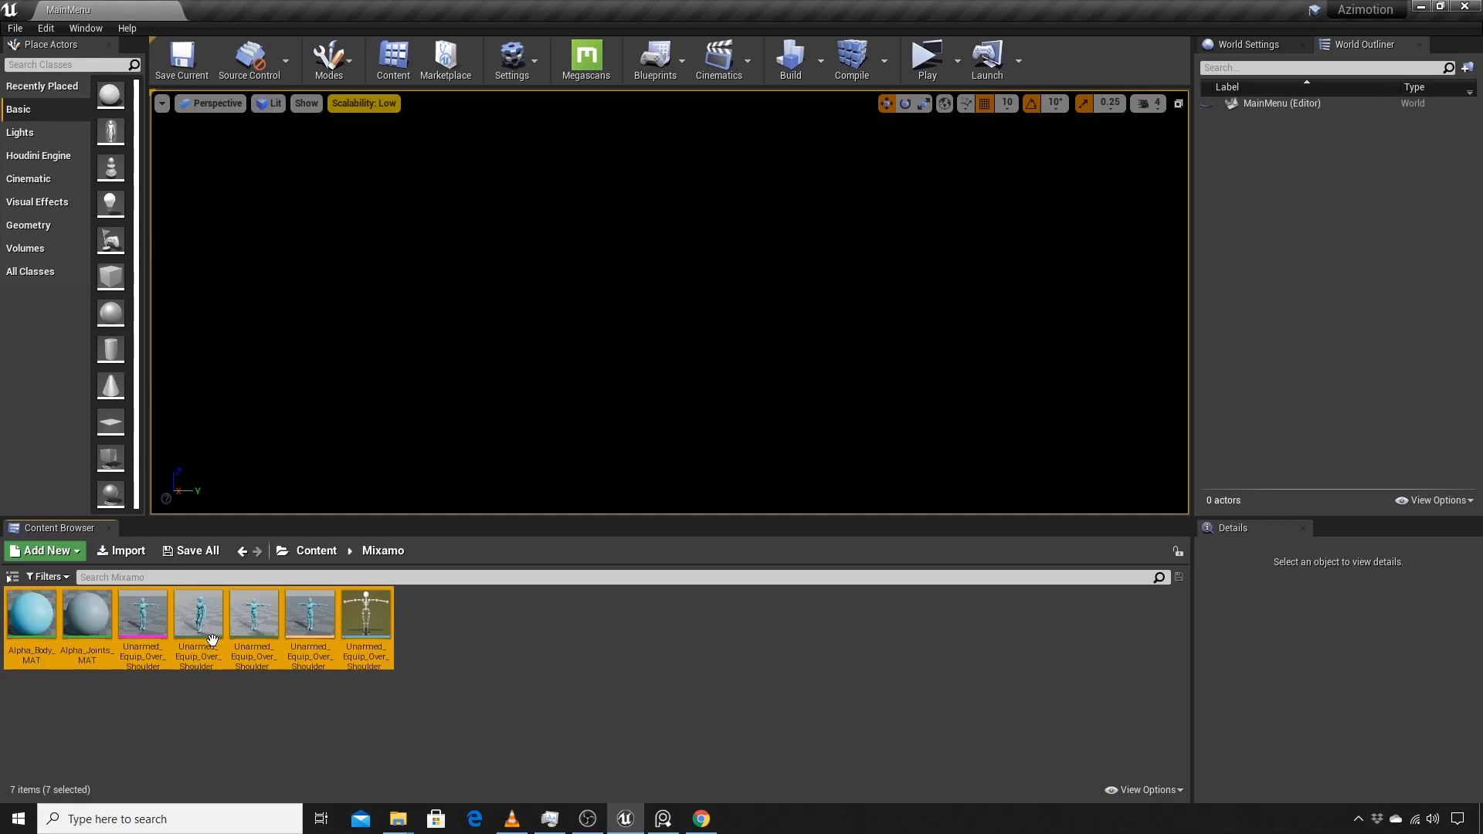
click(619, 693)
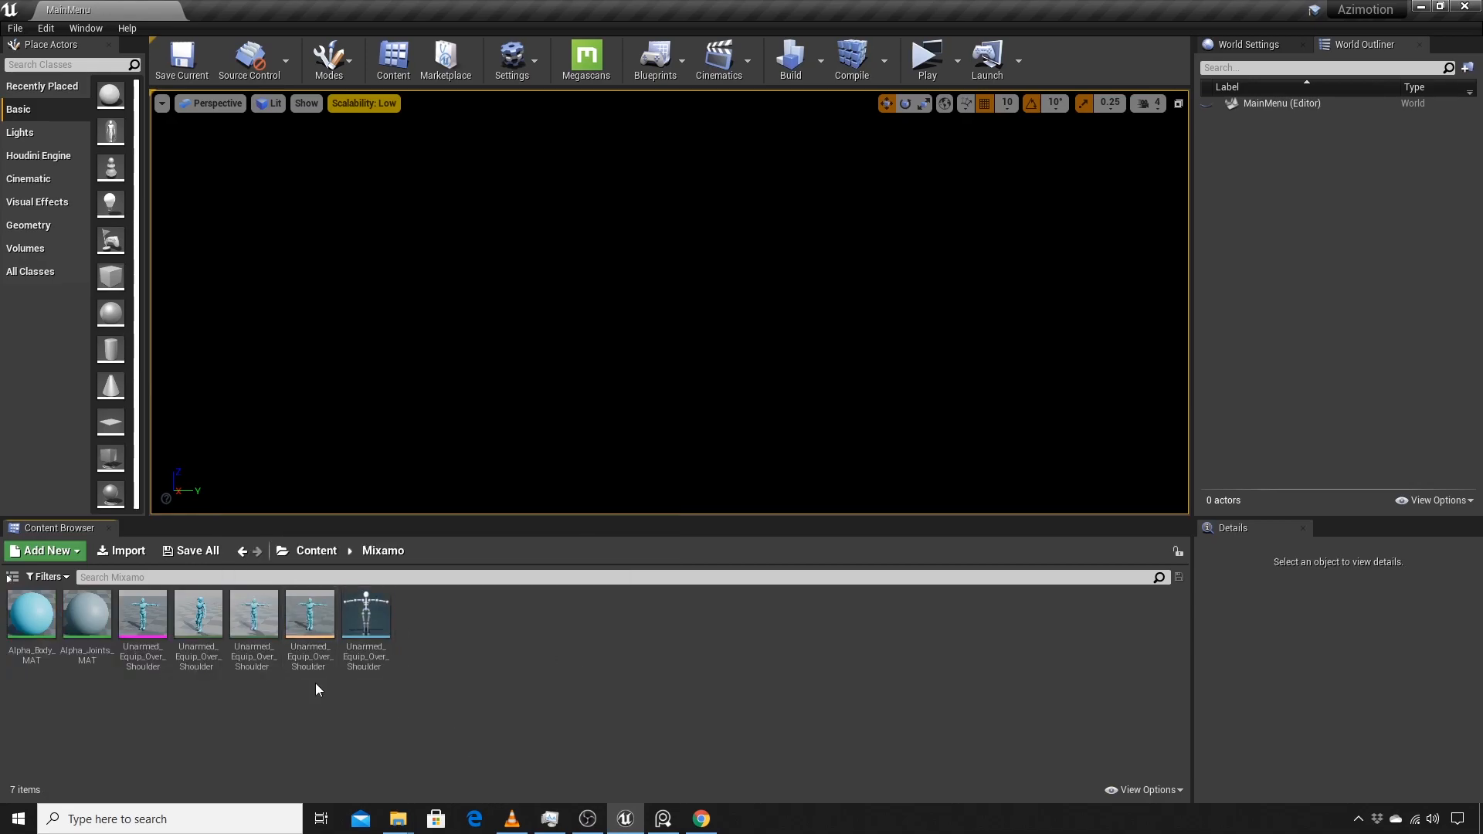
click(192, 618)
right_click(192, 619)
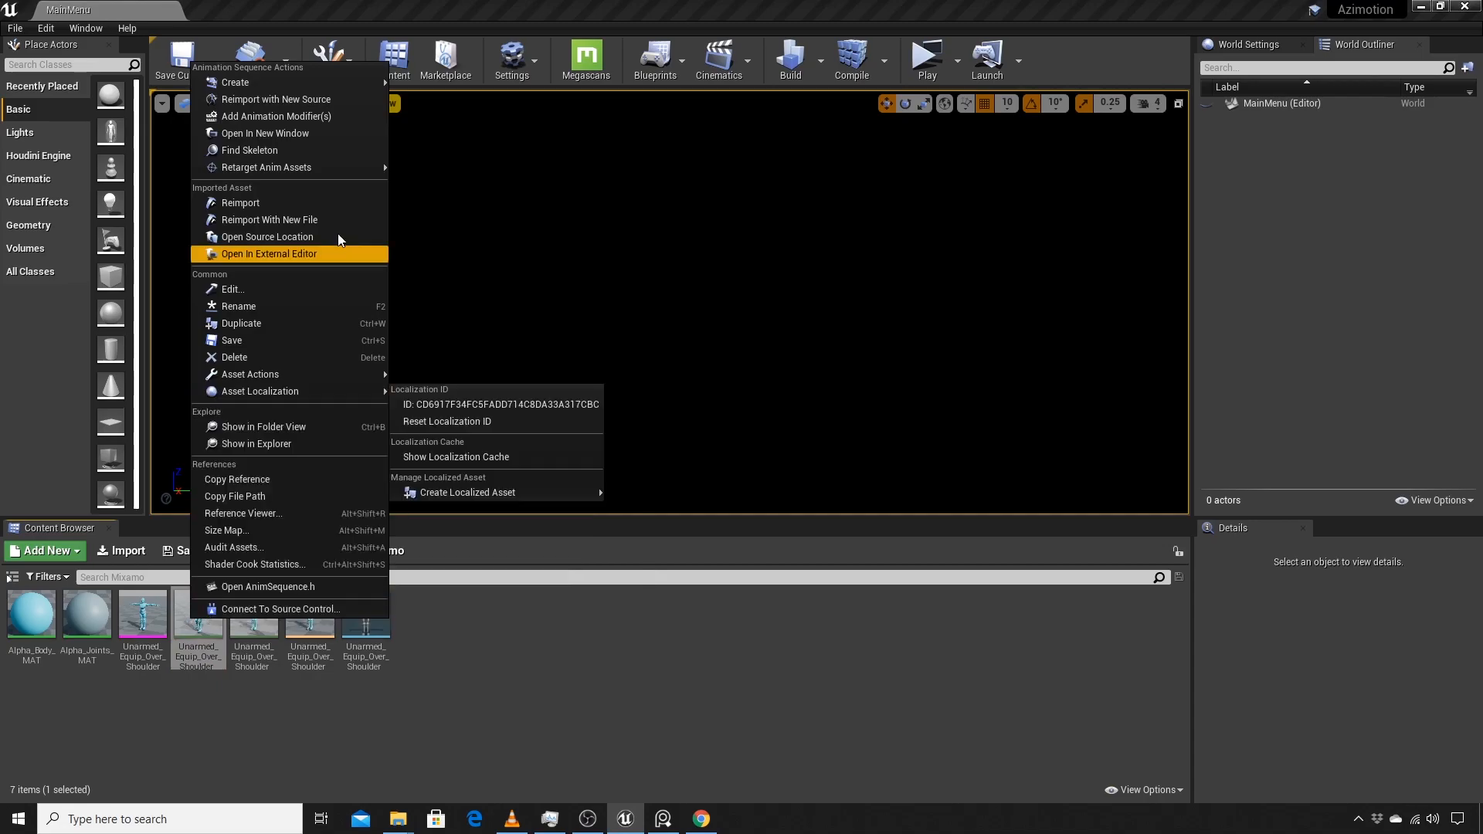
mouse_move(288, 170)
click(502, 167)
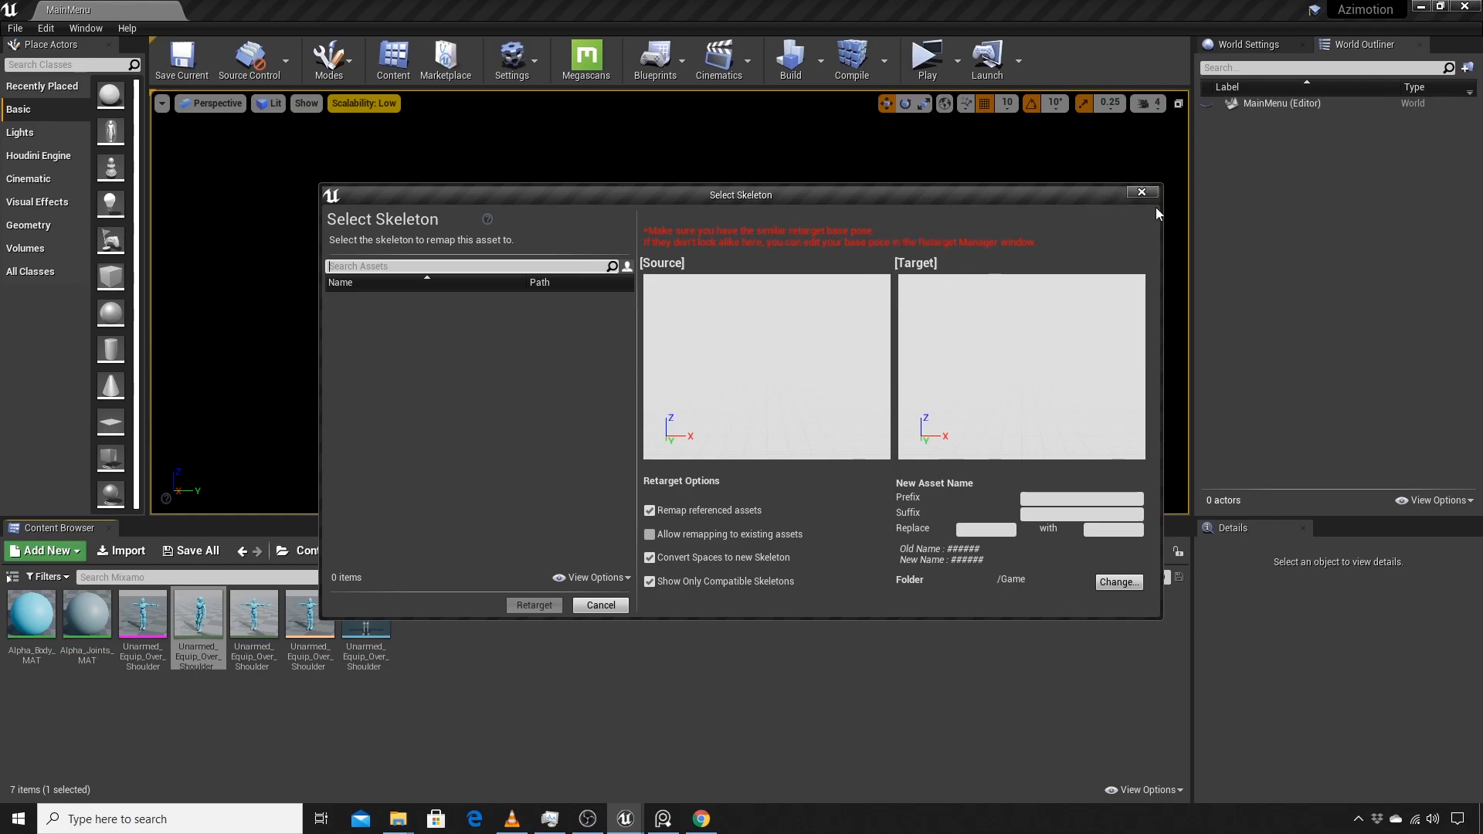
click(1141, 194)
click(592, 660)
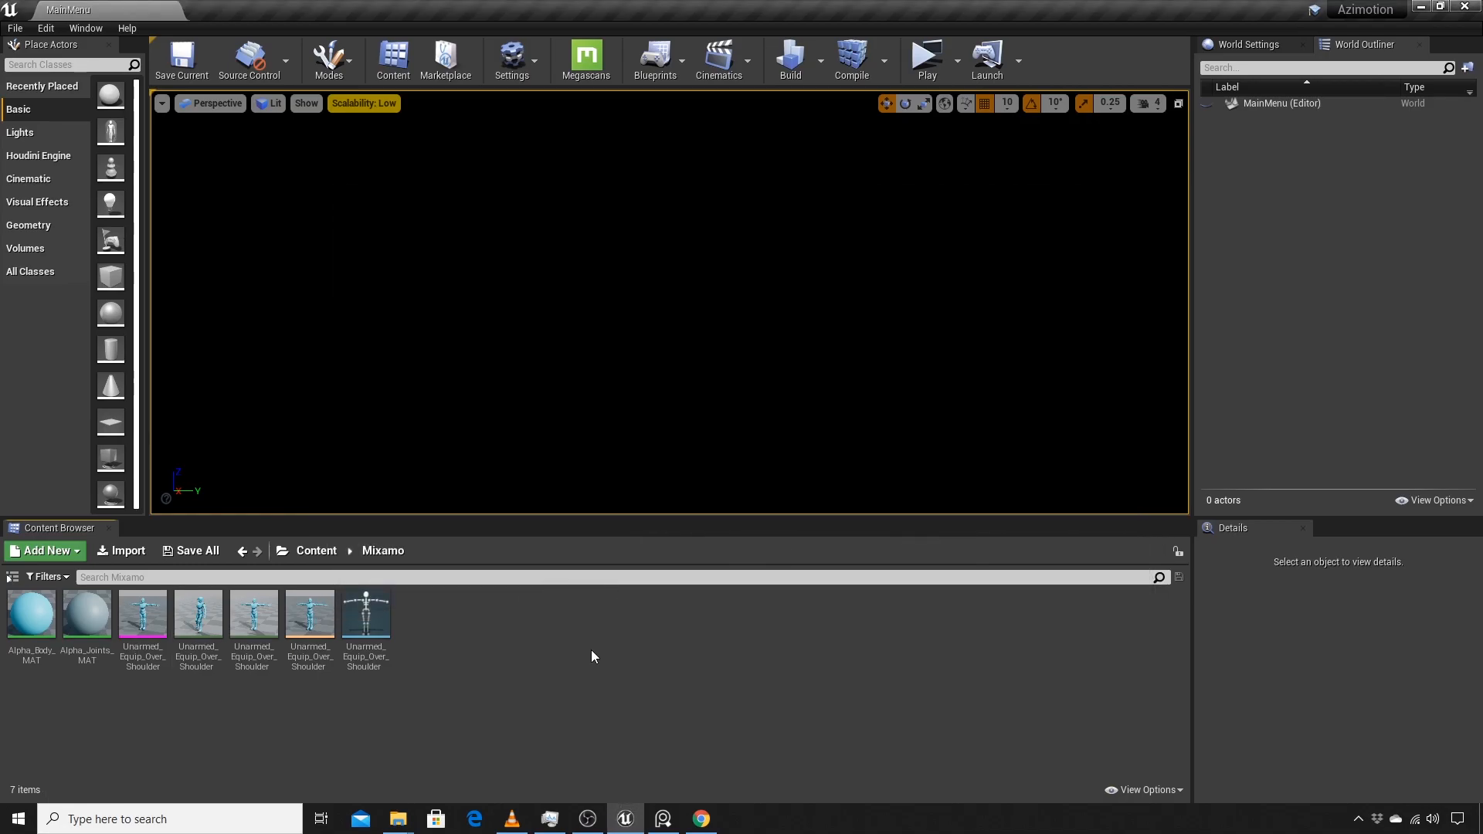
double_click(239, 608)
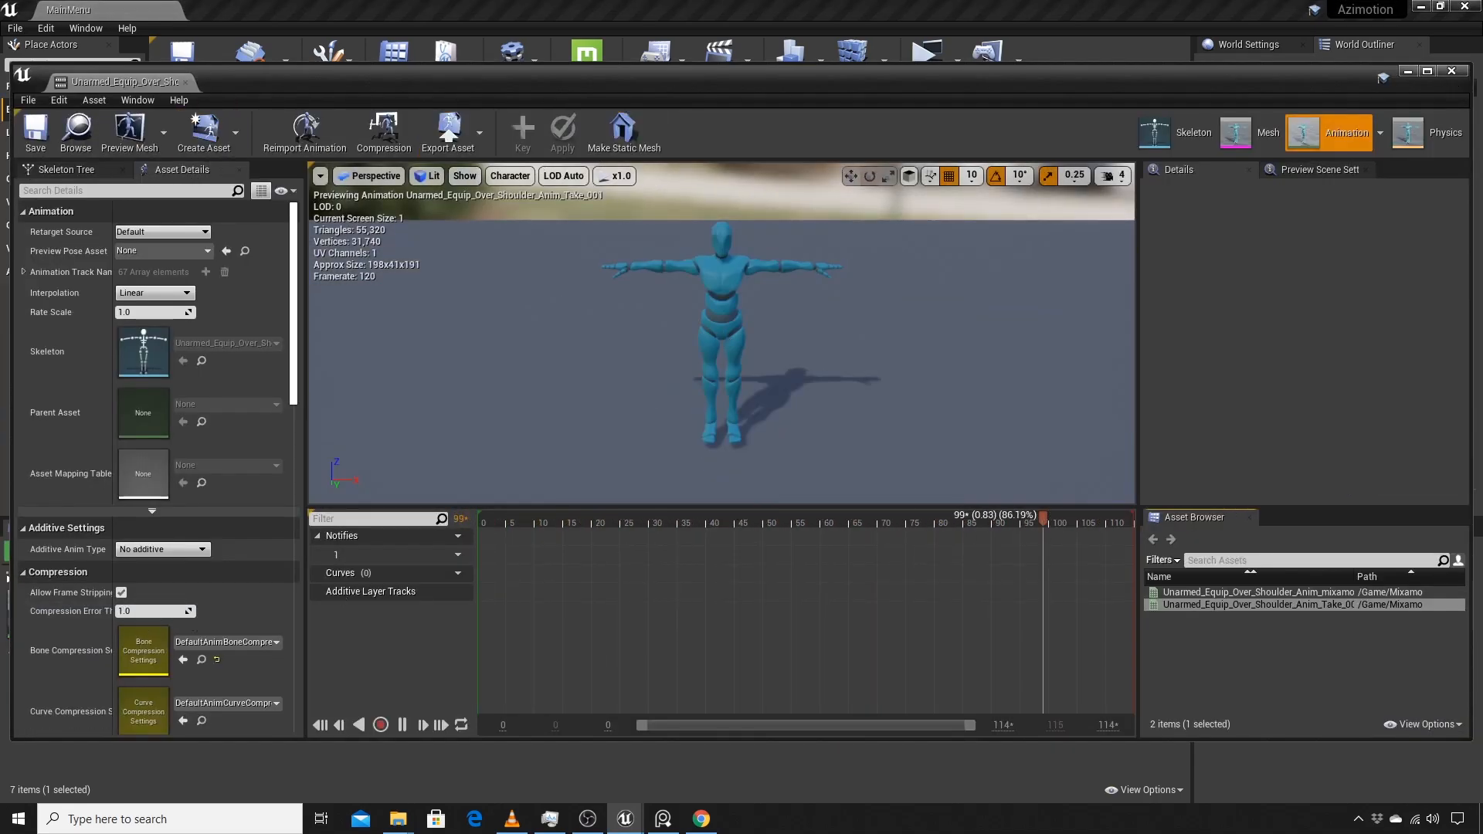
click(1452, 72)
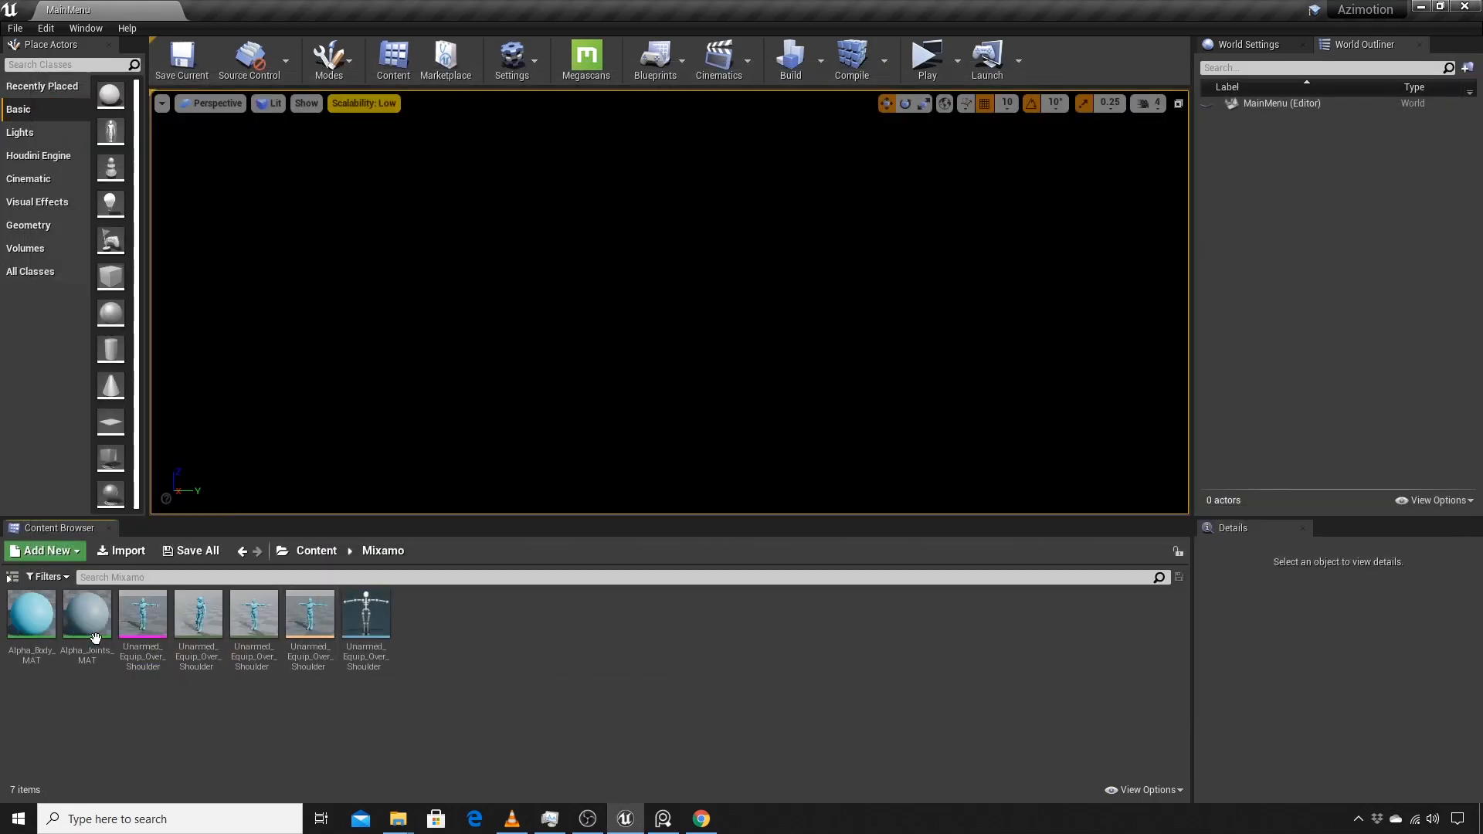
Step: Open the skeleton of the imported skeletal mesh, set Unarmed_Equip_Over_Shoulder as its preview mesh and apply that to the asset
double_click(140, 618)
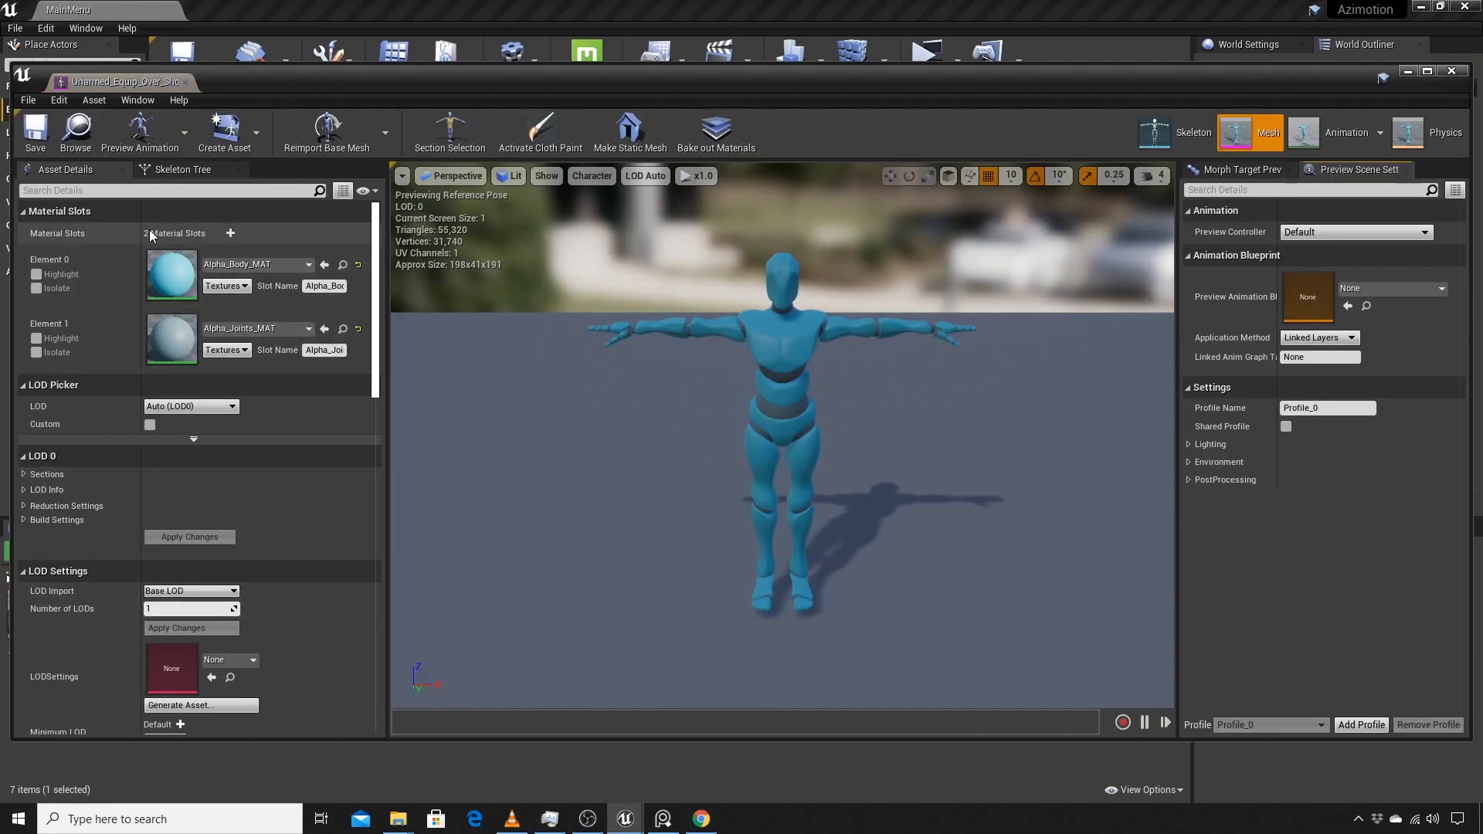
drag(740, 83, 743, 41)
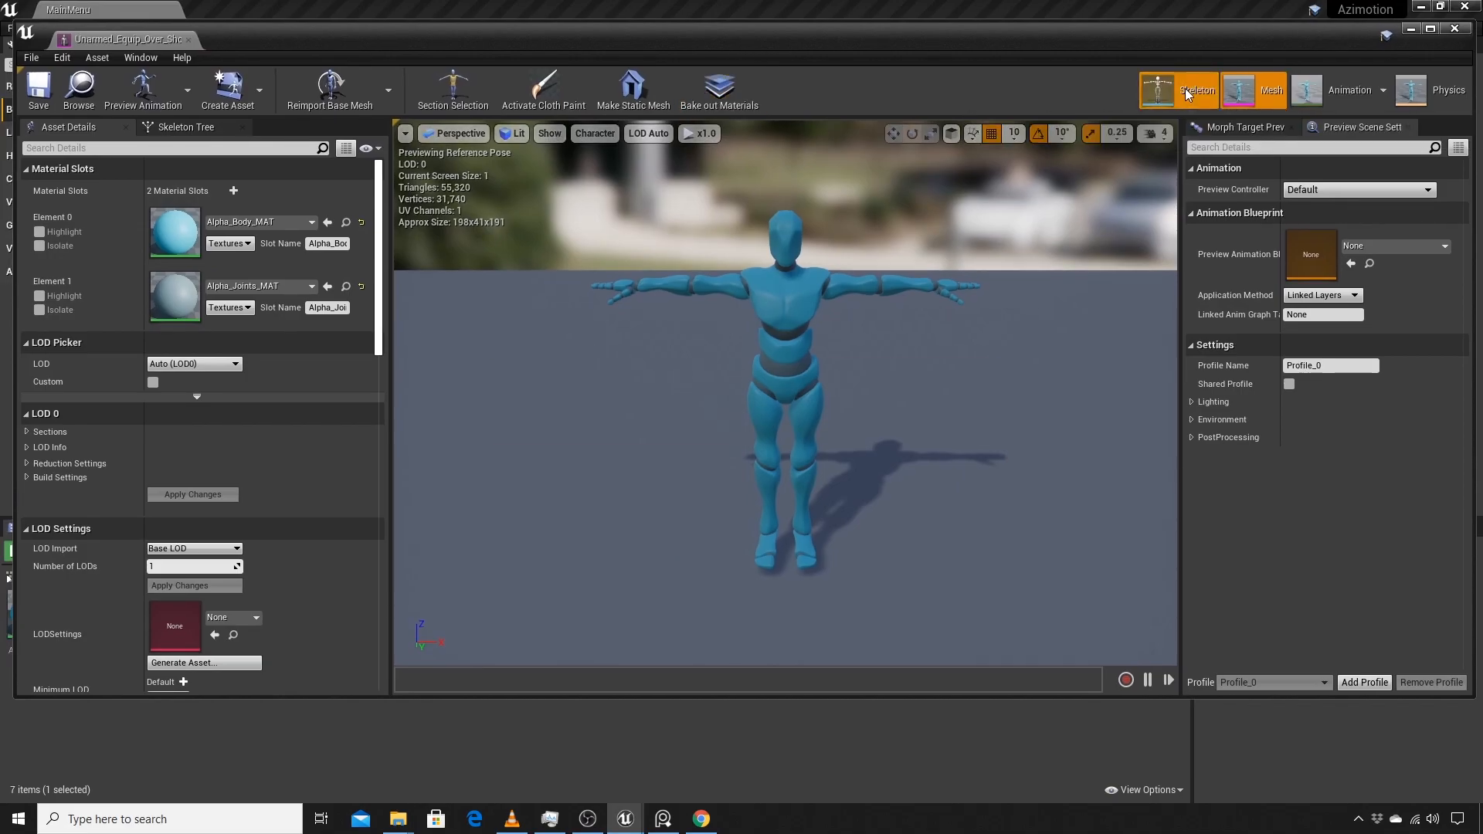
click(1185, 88)
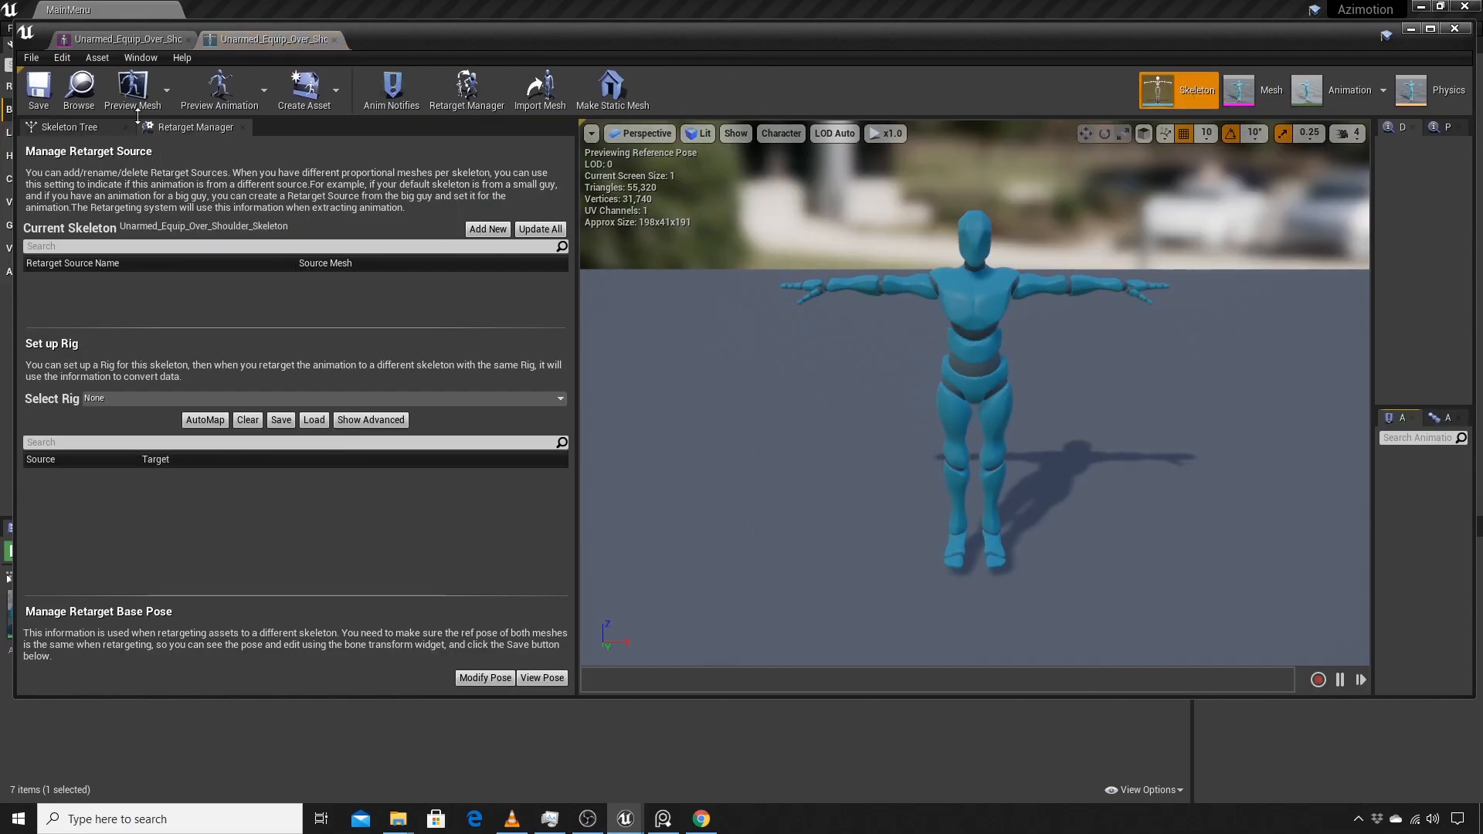
click(155, 93)
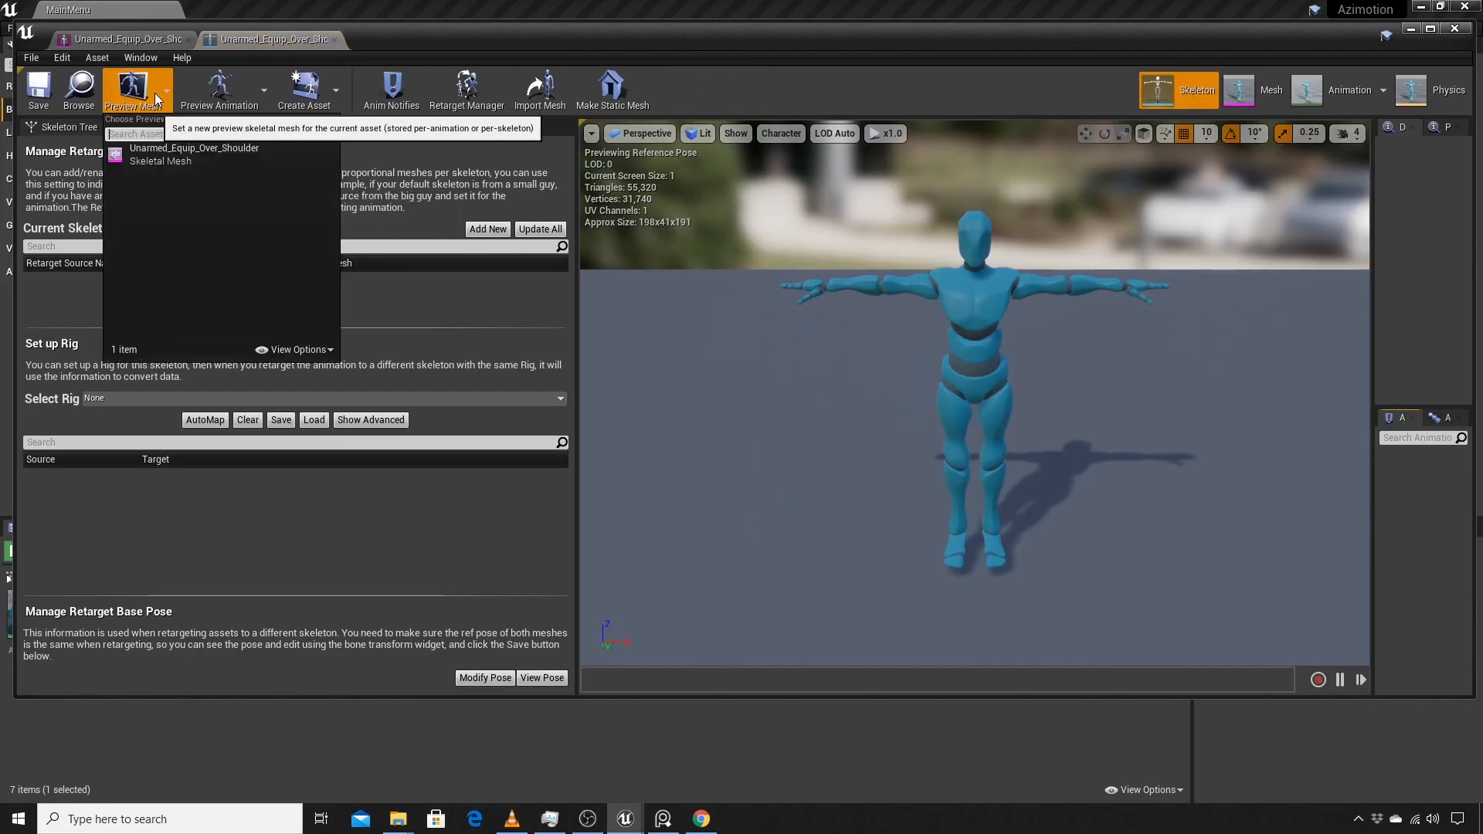
click(177, 155)
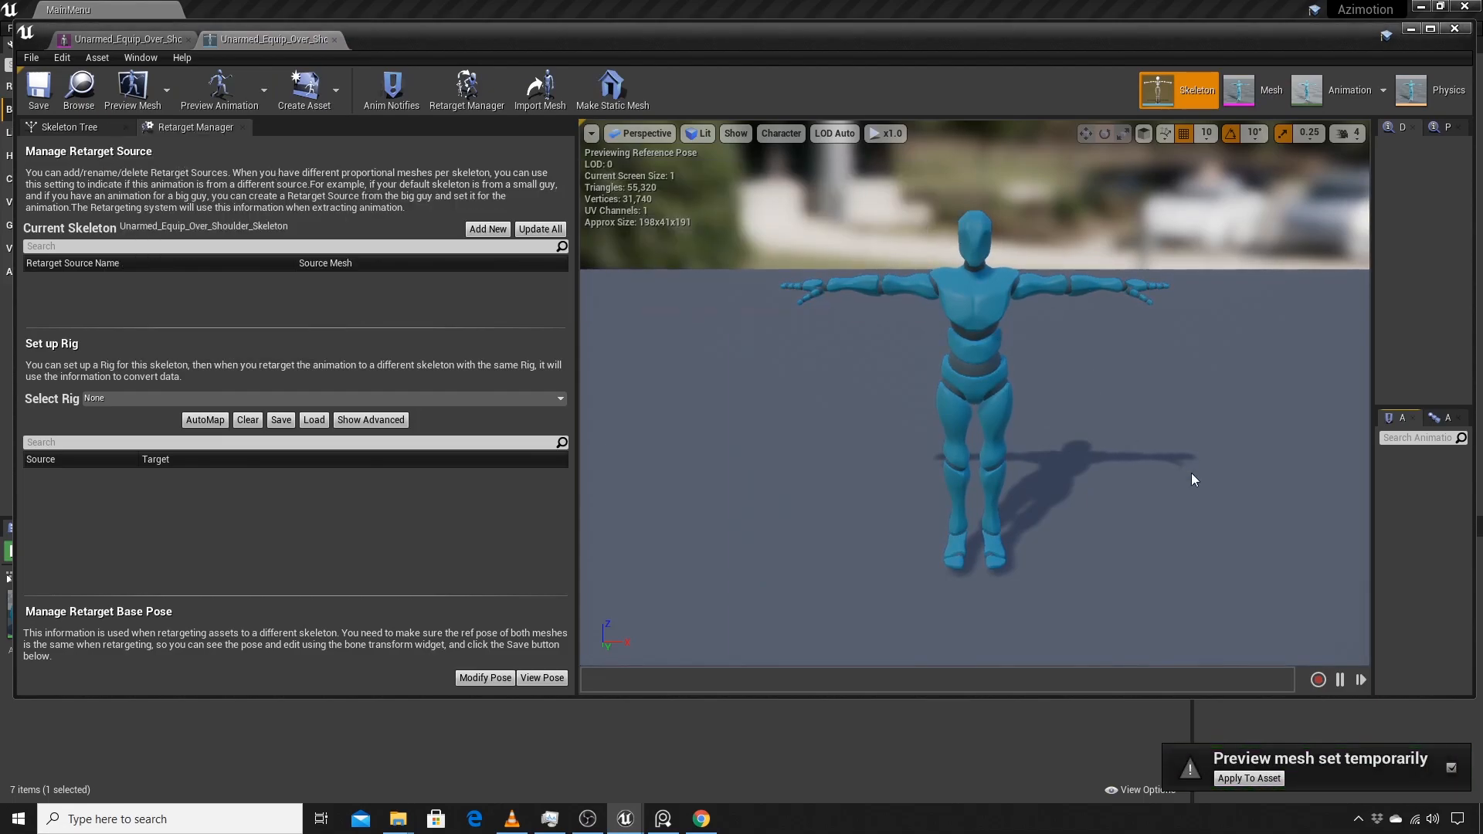
click(1257, 779)
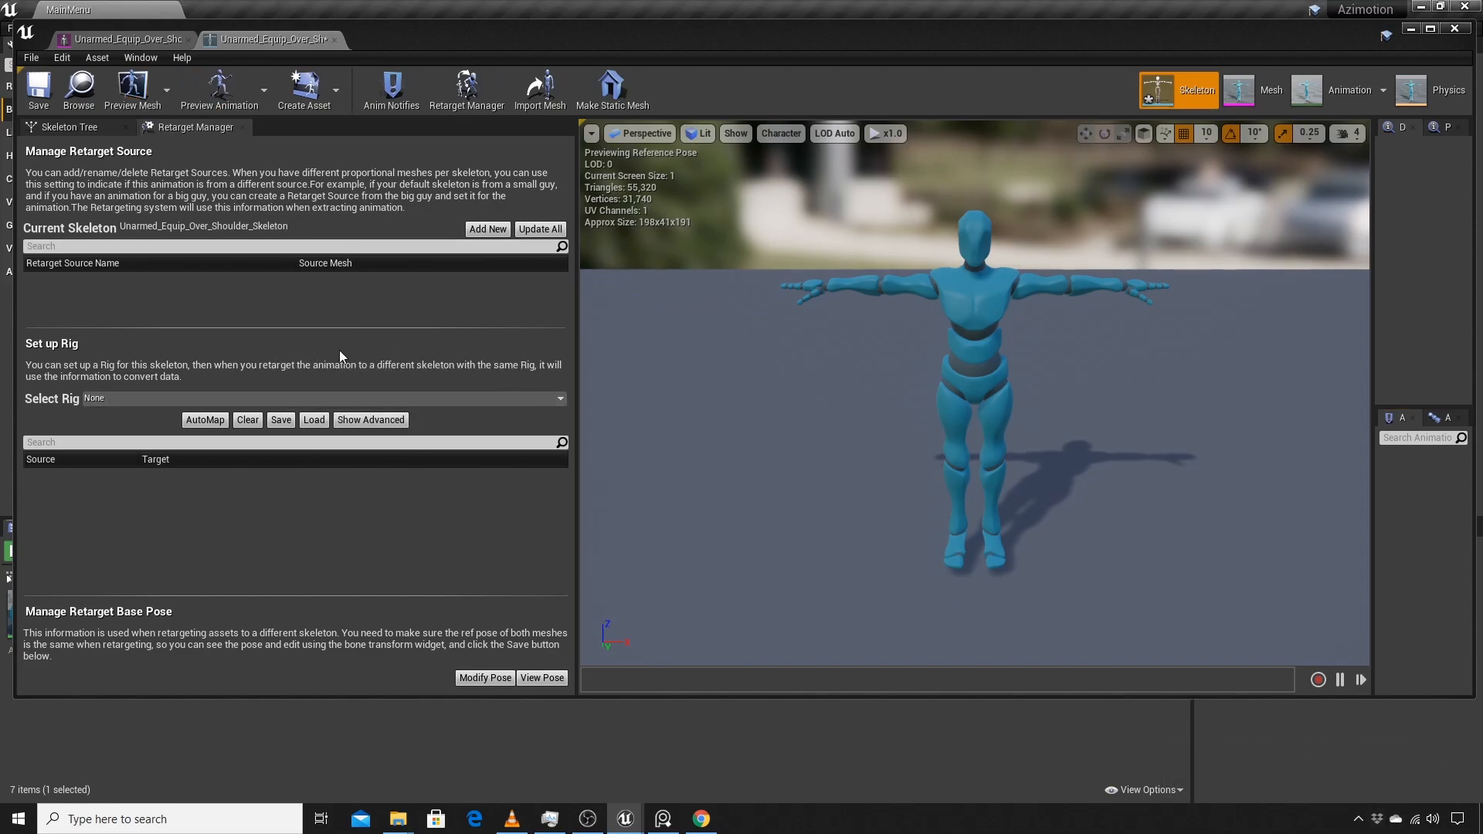
Step: Assign the Humanoid rig to the Mixamo skeleton in the Retarget Manager, auto-map its bones and review the mapping
click(560, 399)
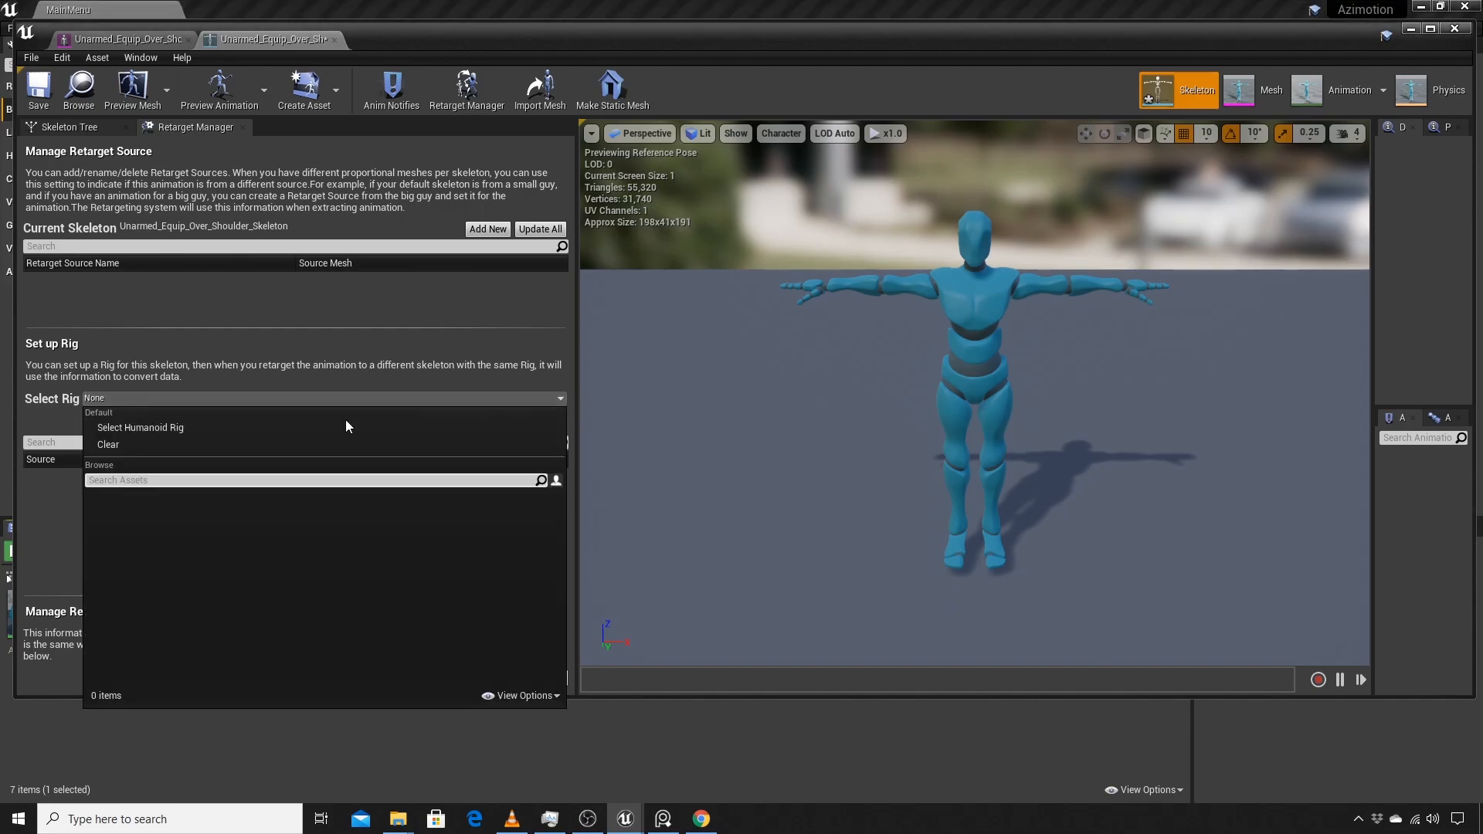
click(222, 430)
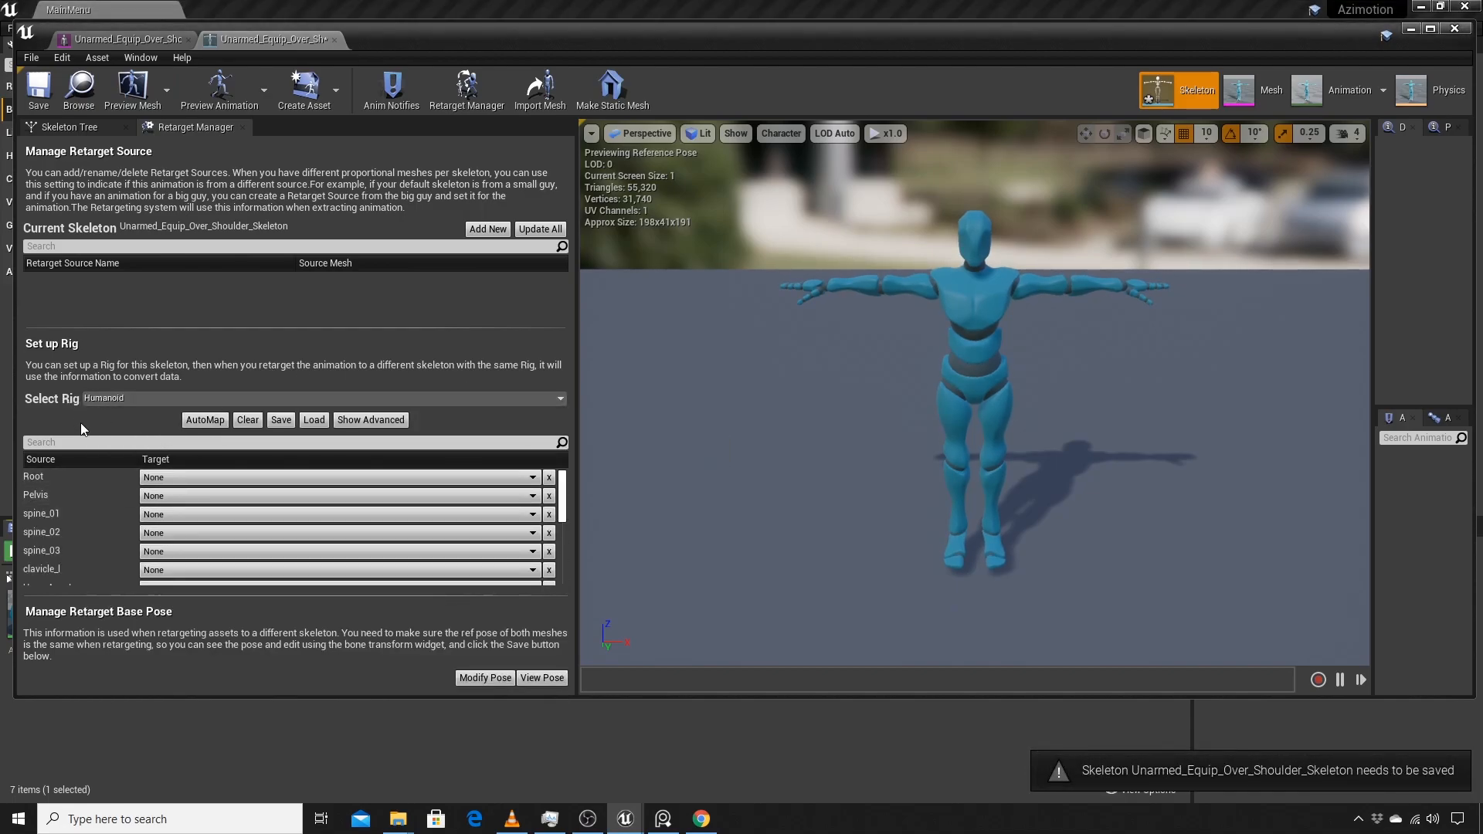
click(200, 422)
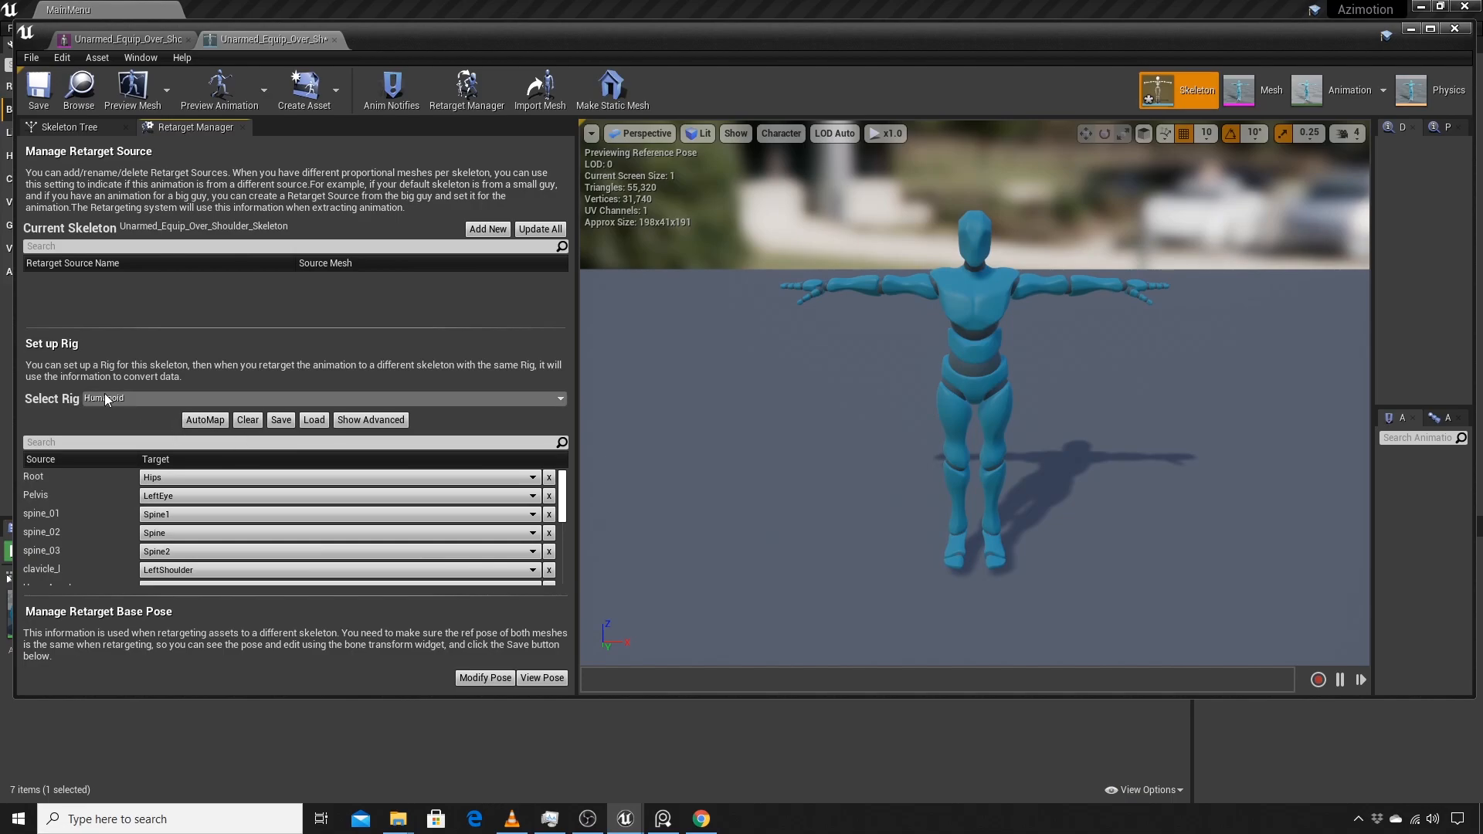
click(1431, 31)
scroll(153, 666, down, 3)
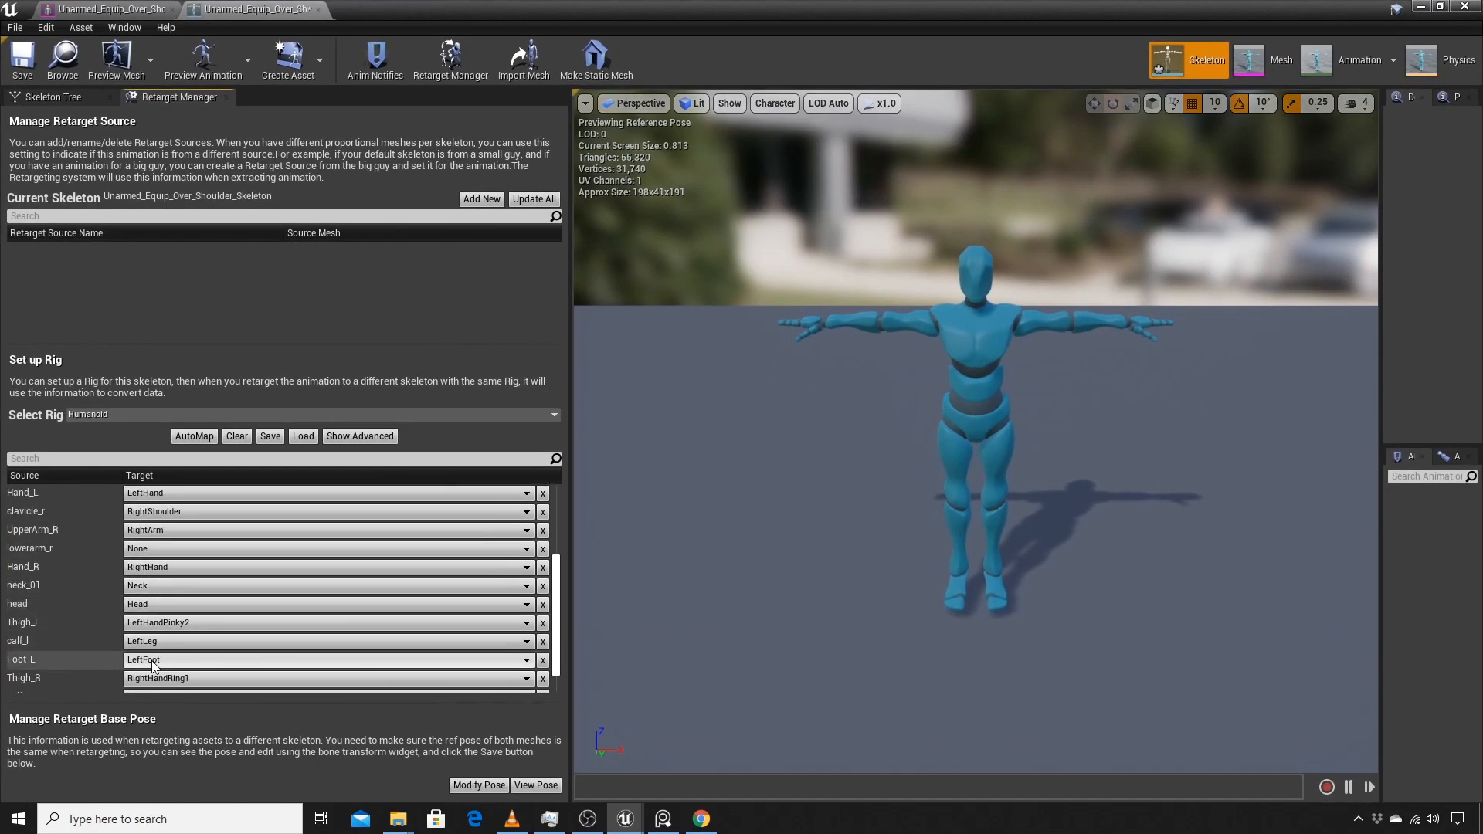
scroll(153, 666, down, 2)
scroll(153, 670, up, 5)
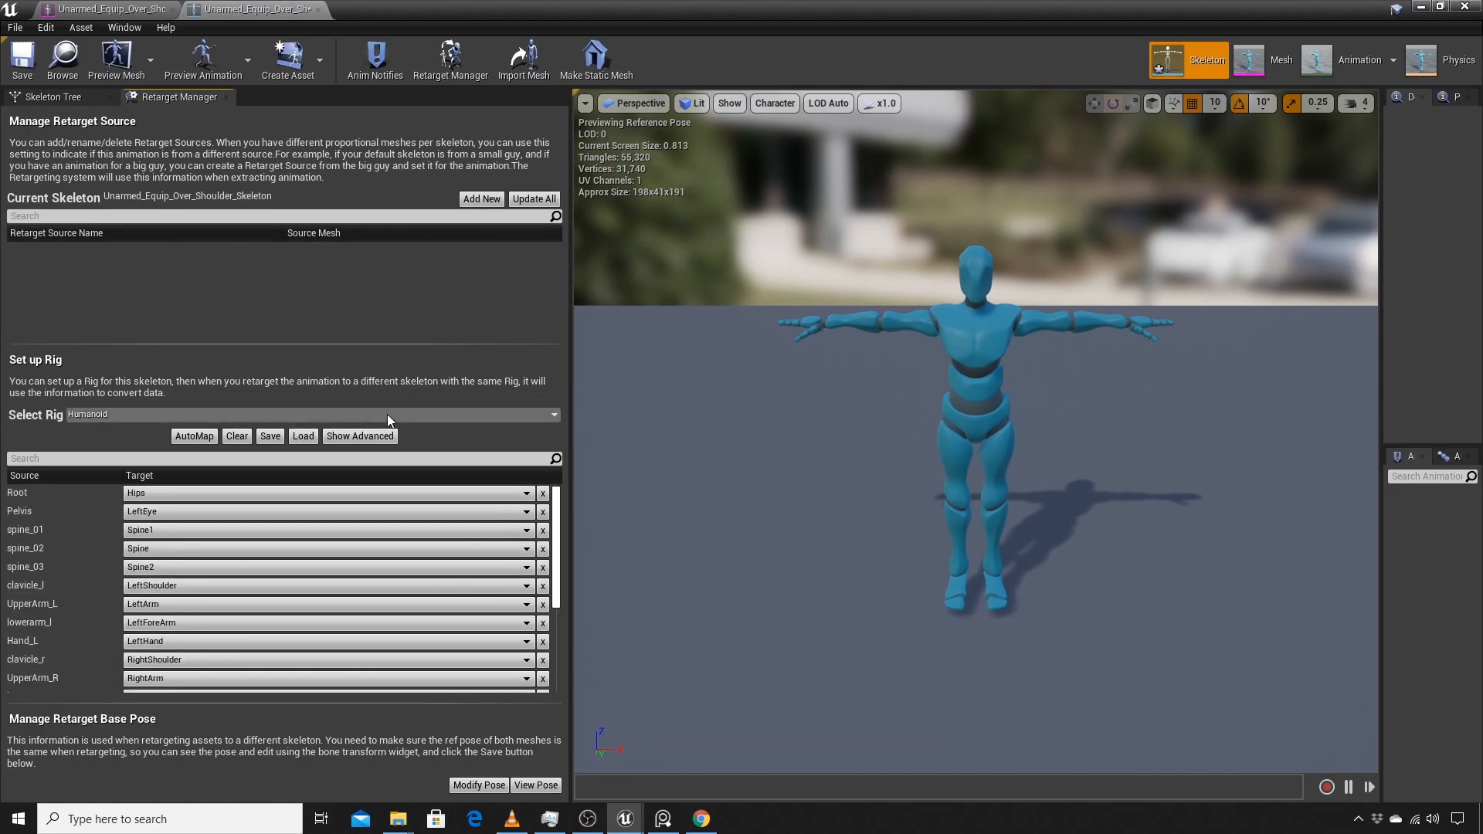
Step: Show the advanced bone mappings of the Humanoid rig and review the finger, twist, IK and custom bone targets
click(360, 437)
scroll(179, 557, down, 10)
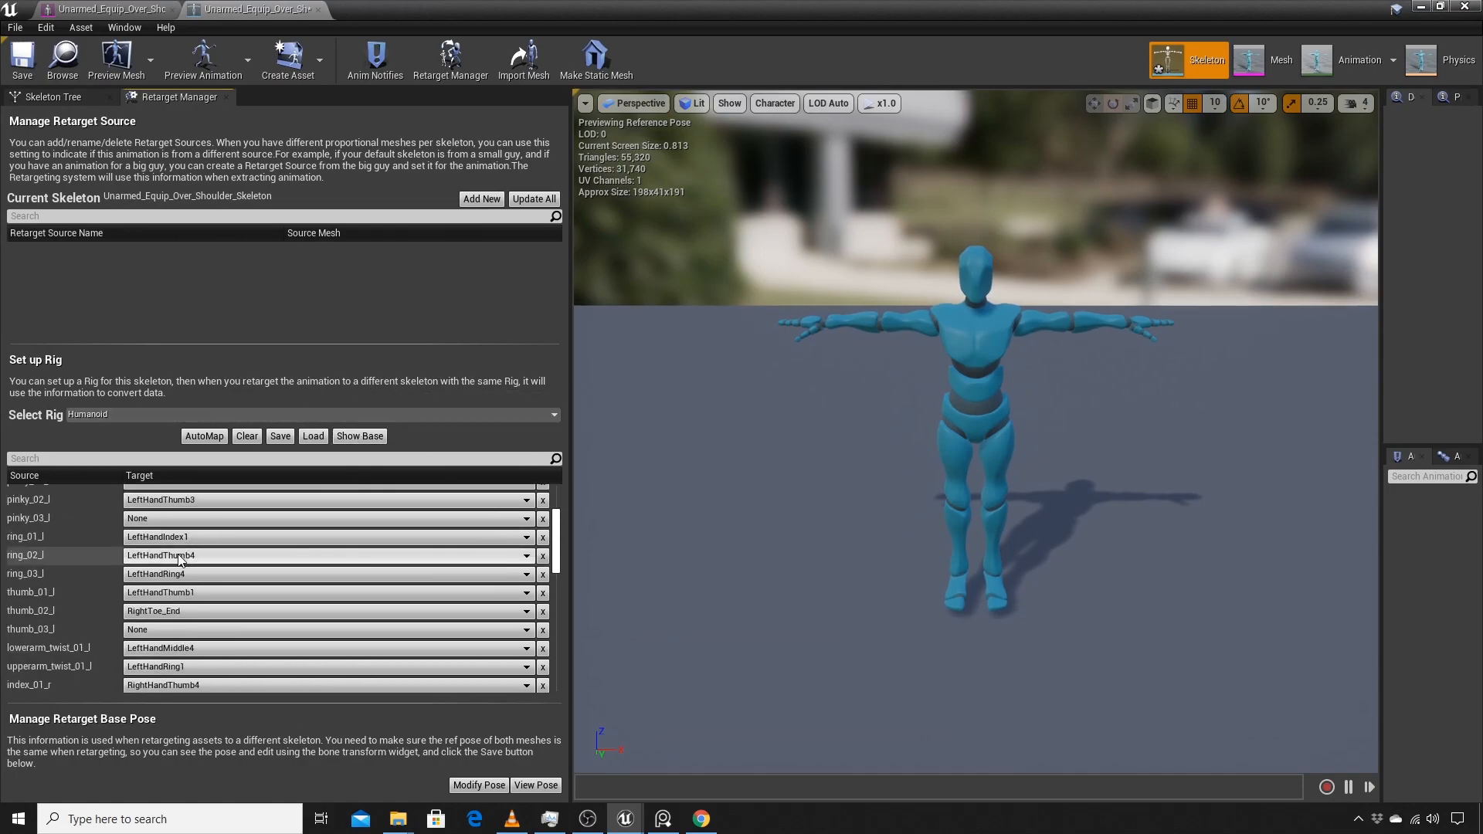
scroll(180, 558, down, 2)
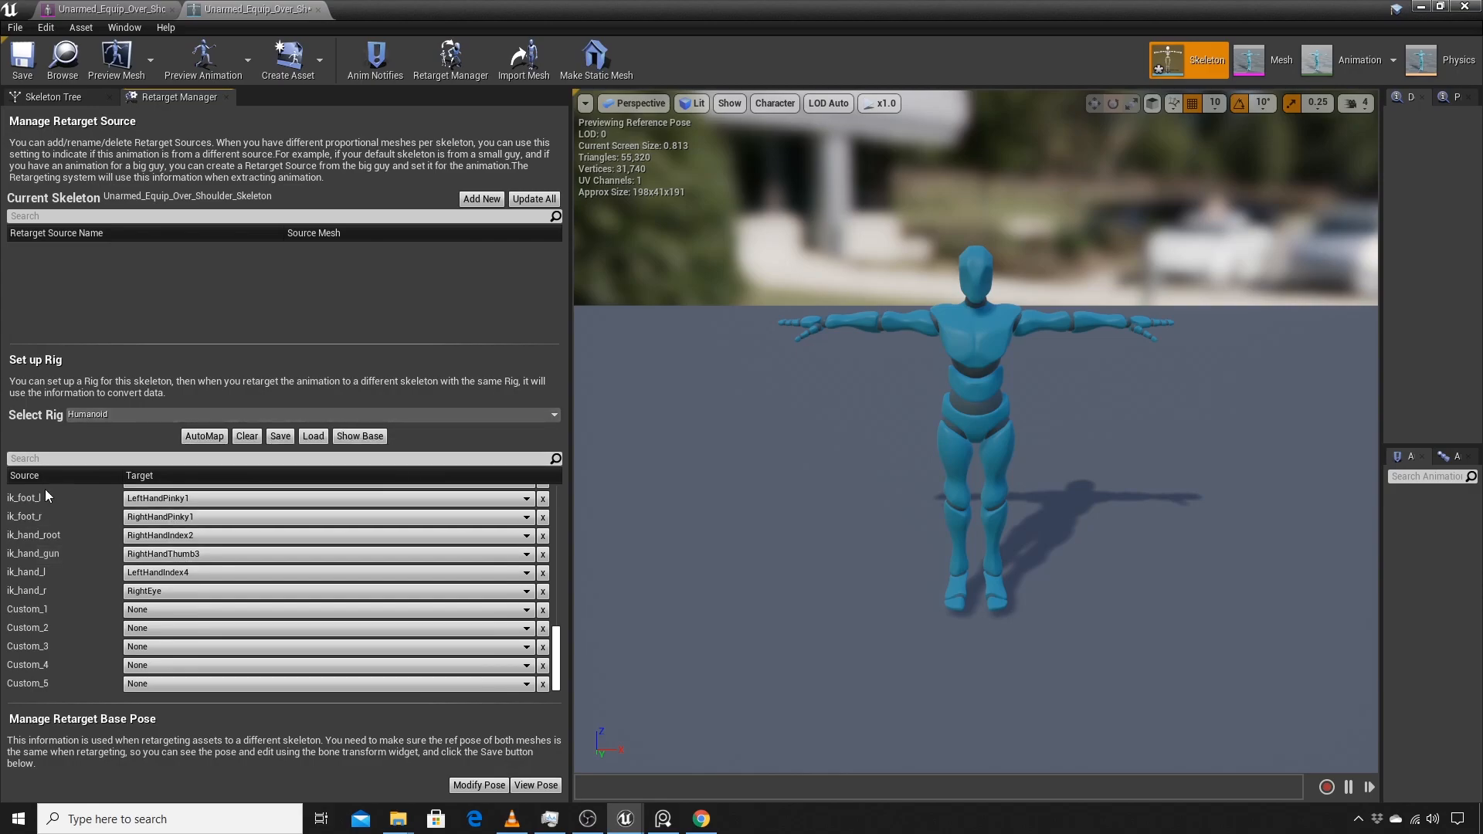
scroll(168, 603, up, 6)
scroll(168, 603, up, 8)
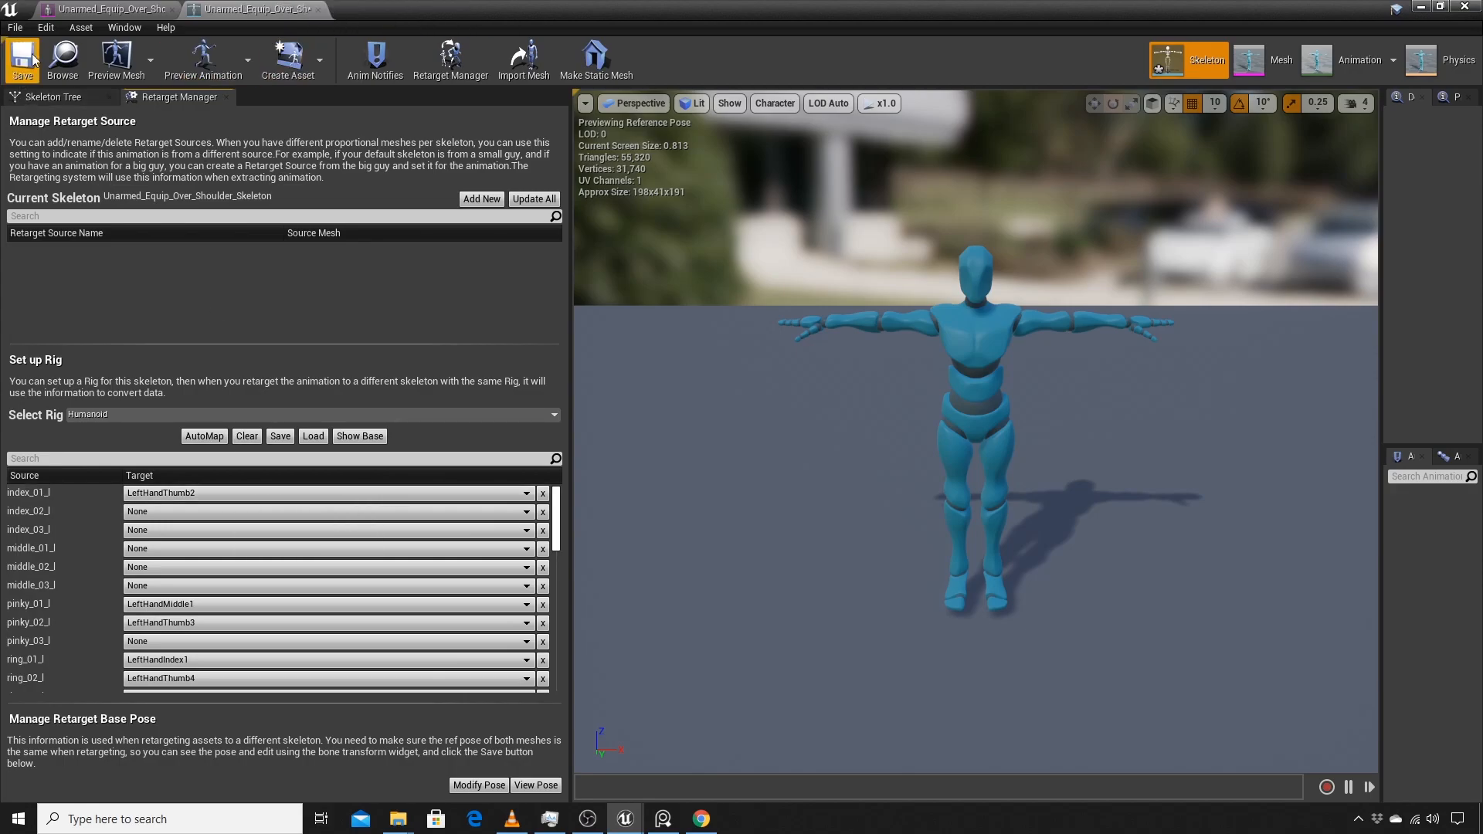
Step: Arrange the Unreal editor and Chrome side by side, with the Mixamo animation retargeting PDF showing in Chrome
drag(438, 25, 361, 7)
click(255, 9)
drag(1139, 15, 0, 400)
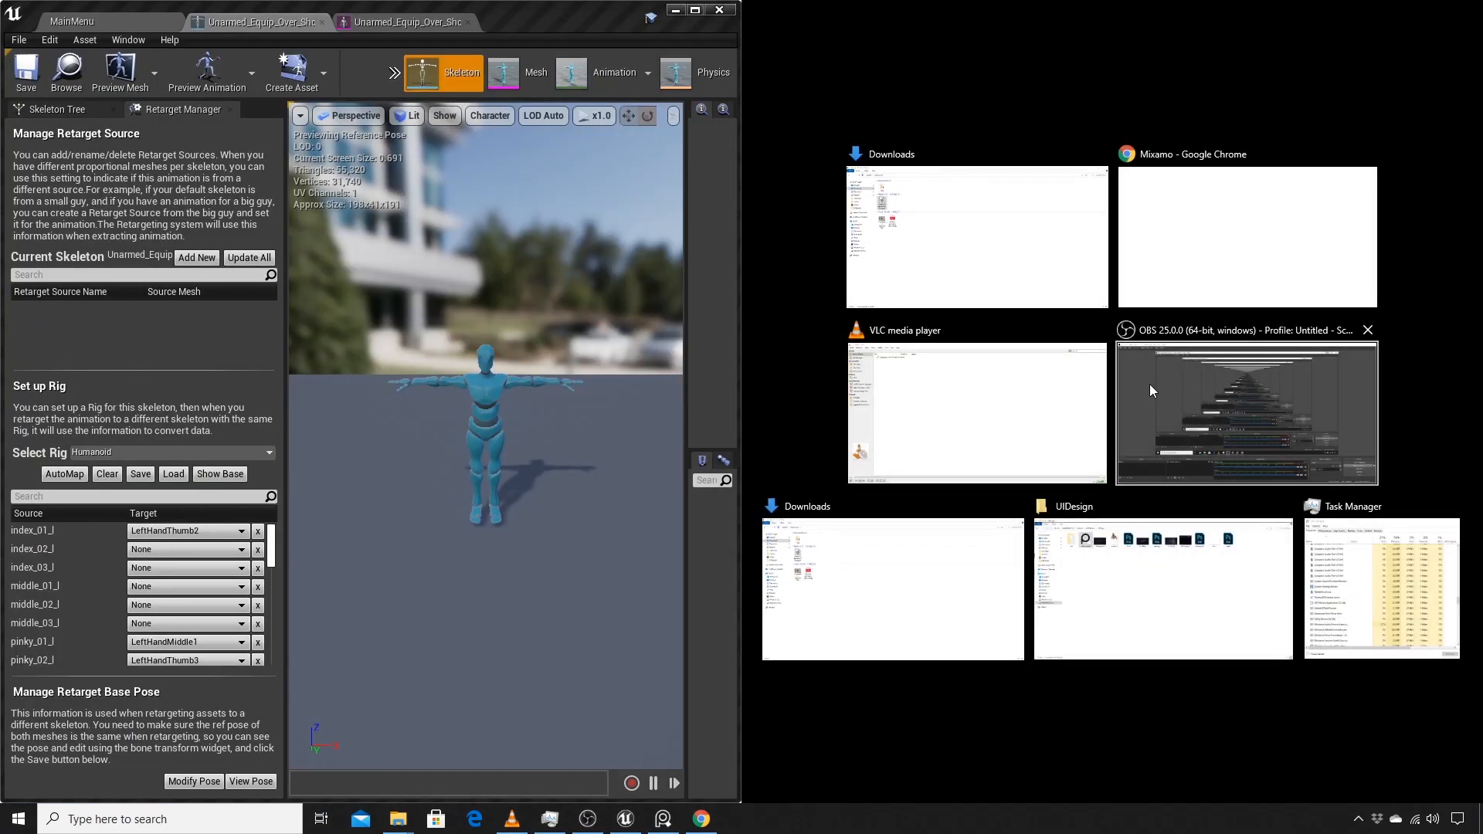
click(1225, 232)
click(1021, 13)
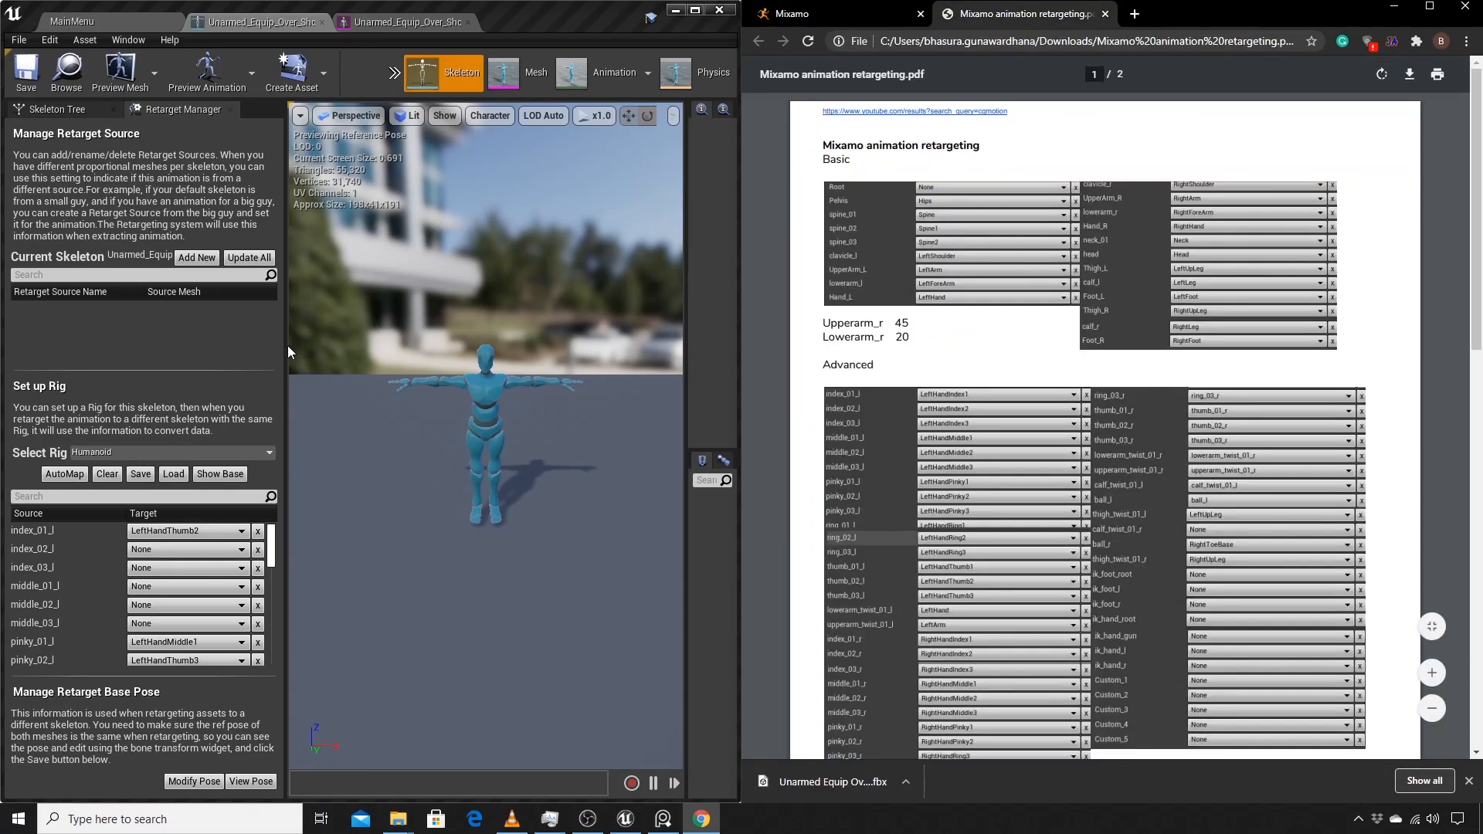
Step: Examine the Mixamo Retargeting bone table on page 2 of the PDF and widen the Retarget Manager beside it
click(386, 344)
scroll(995, 375, down, 10)
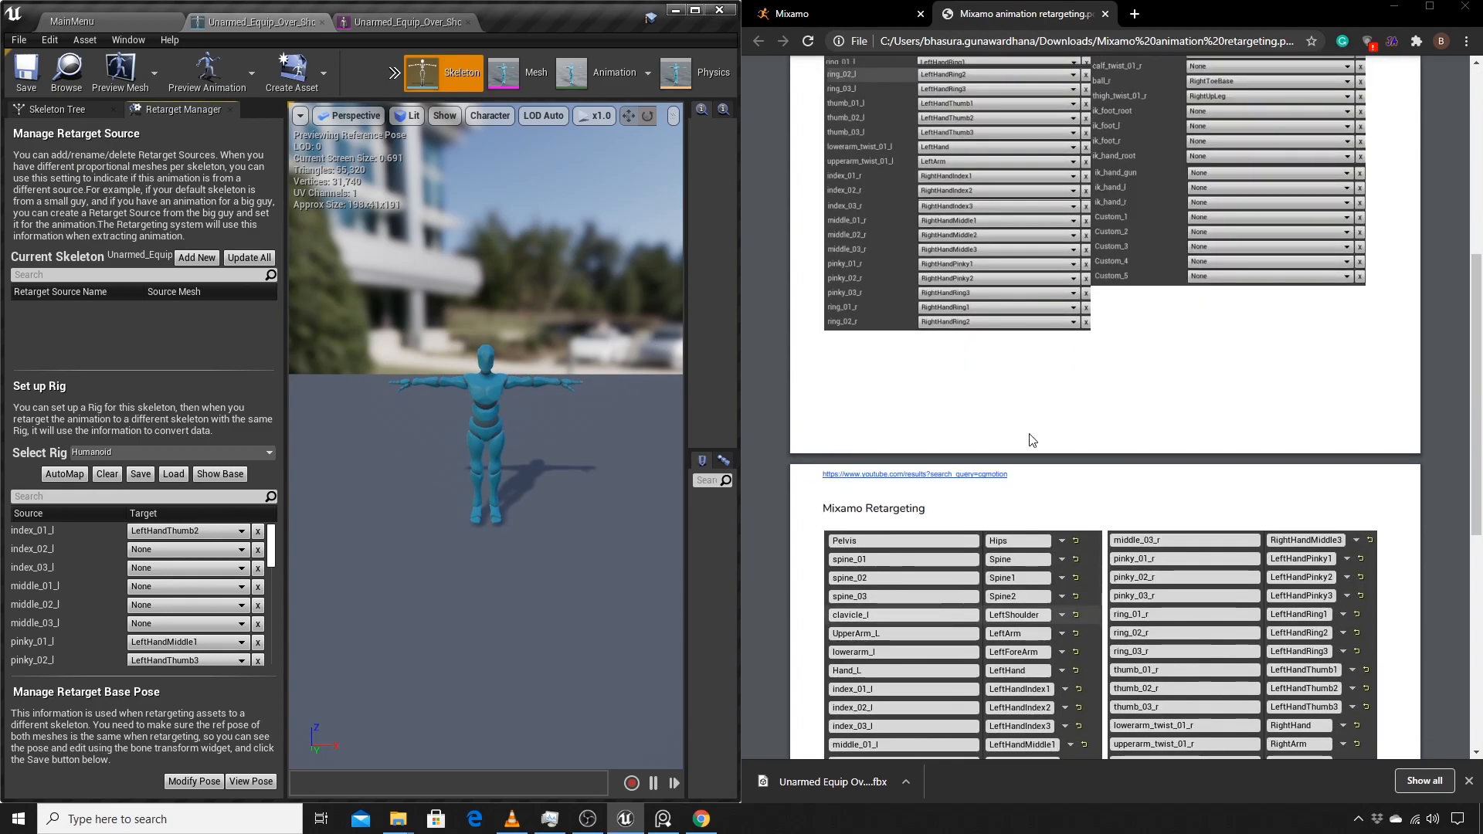
scroll(1029, 442, down, 1)
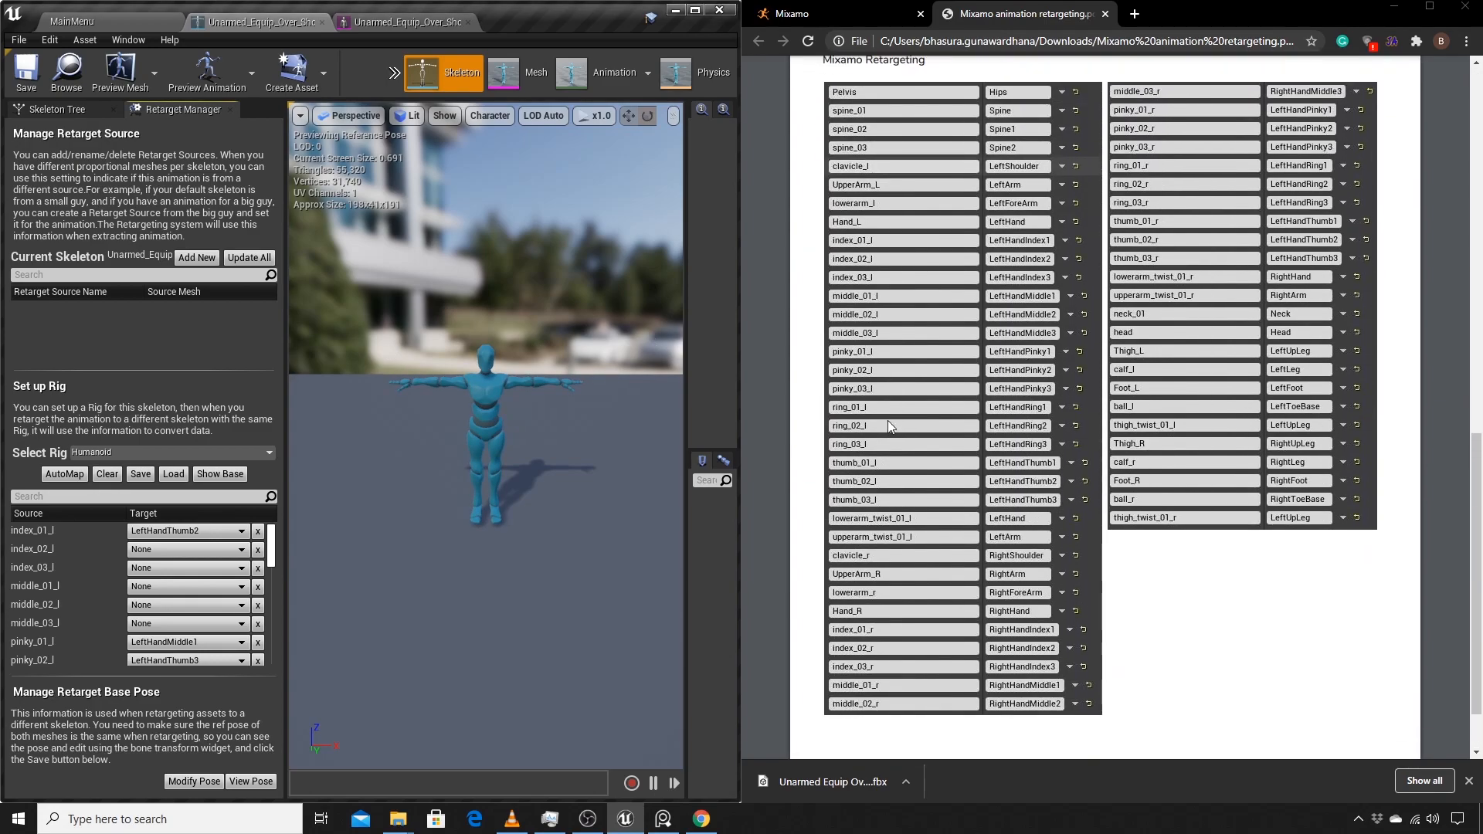
drag(285, 408, 410, 408)
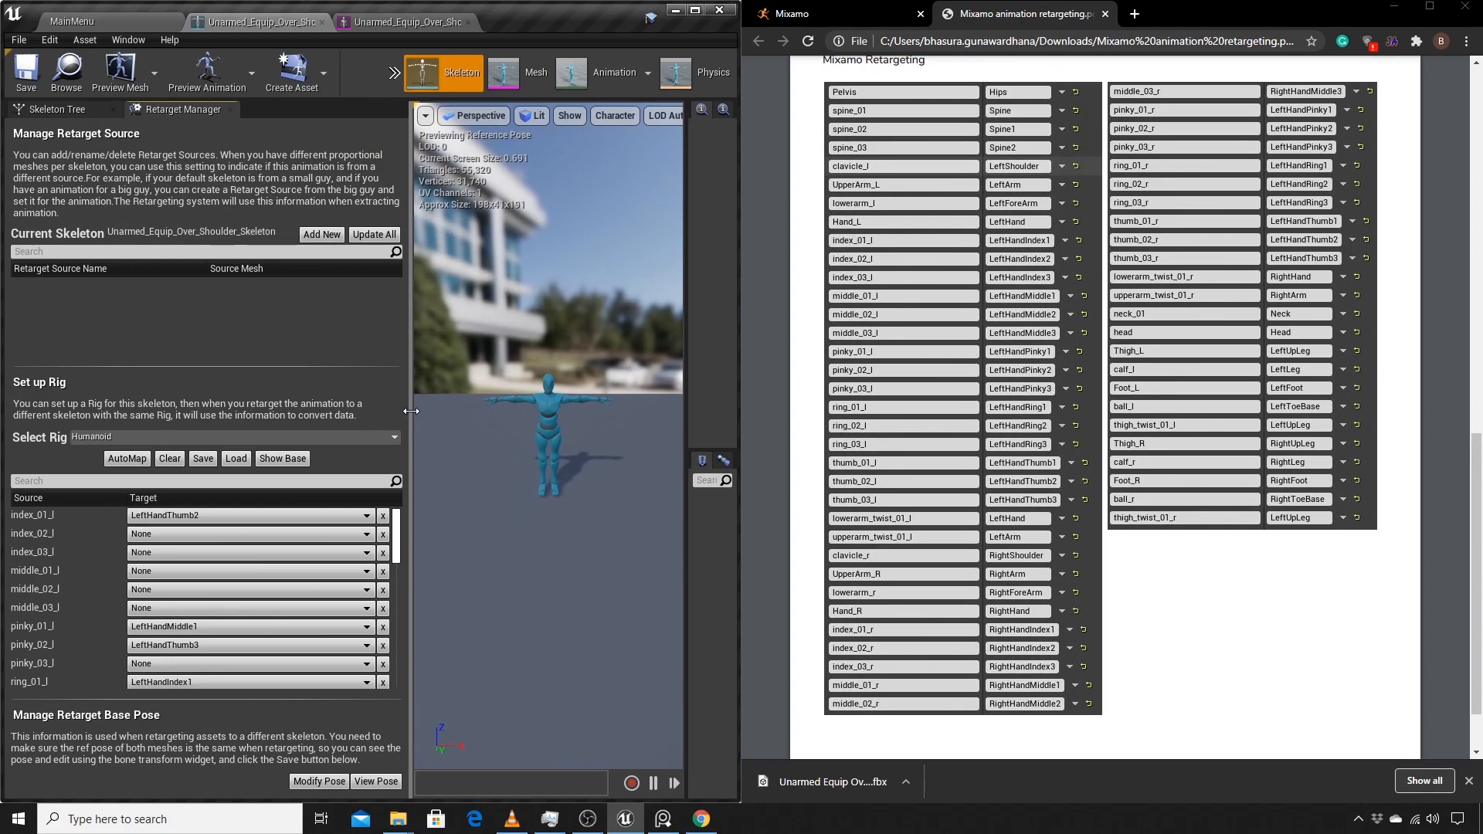
scroll(899, 315, up, 1)
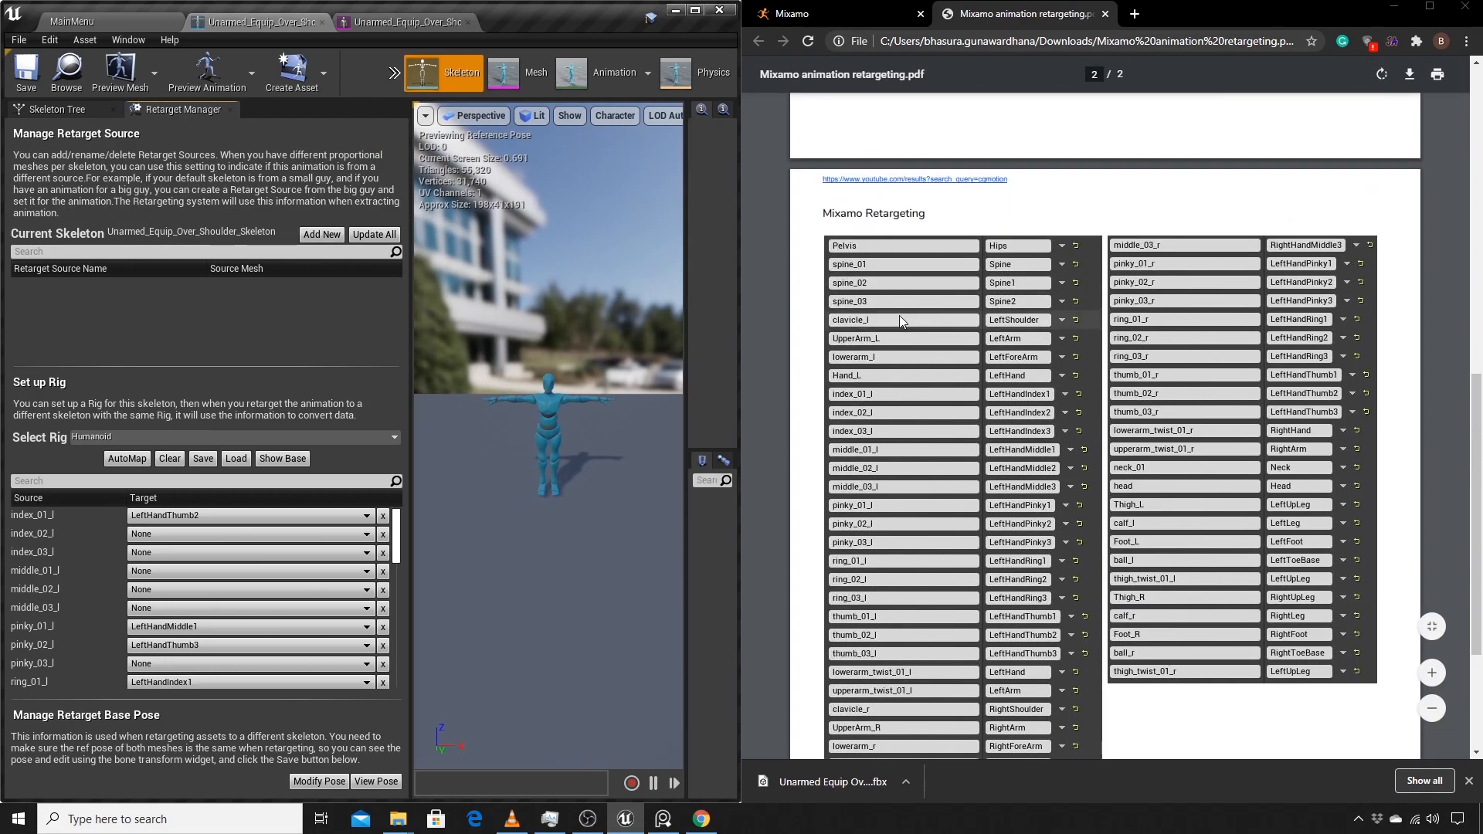
scroll(899, 322, down, 1)
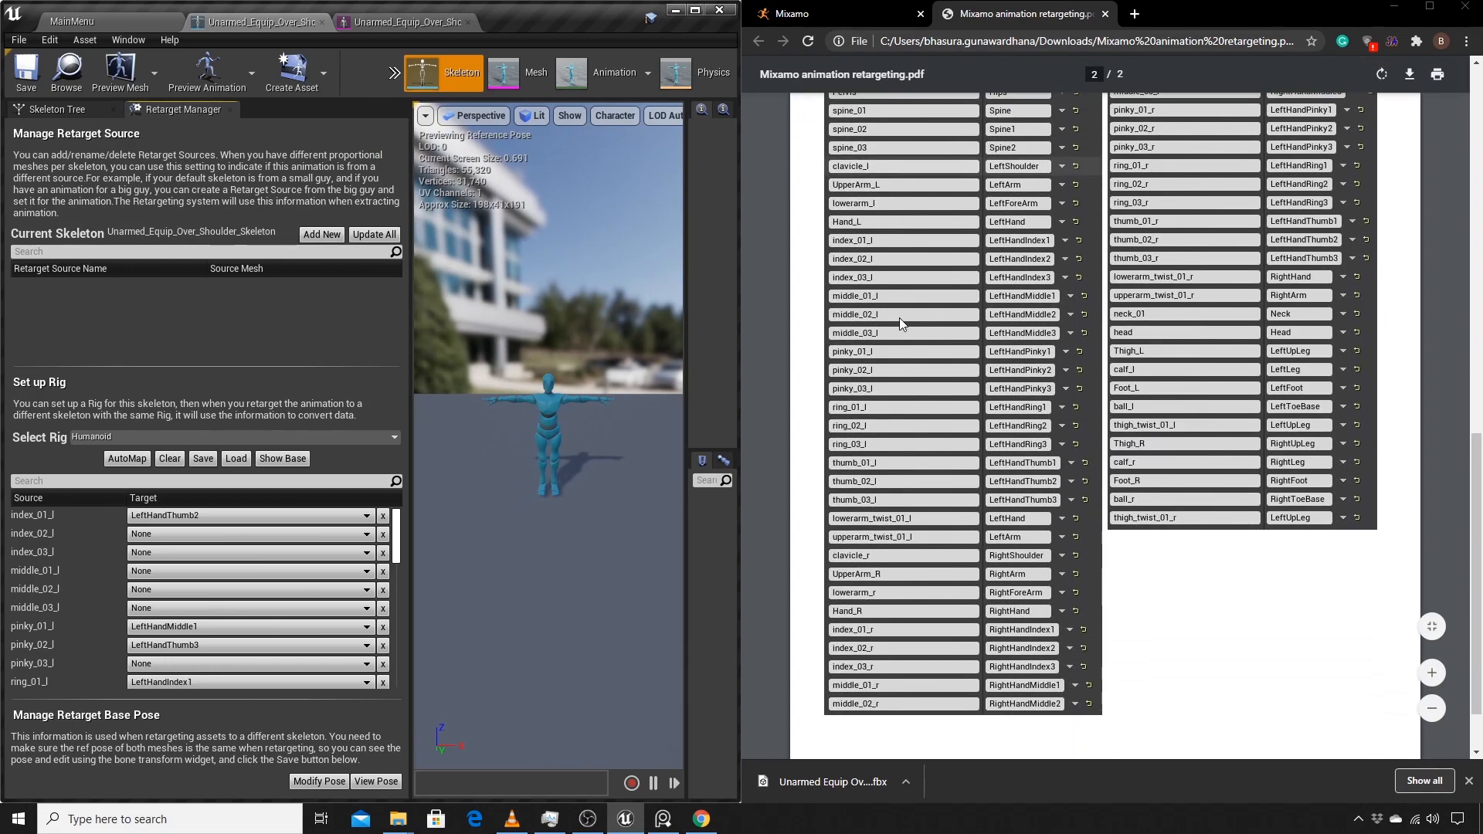
scroll(899, 318, up, 1)
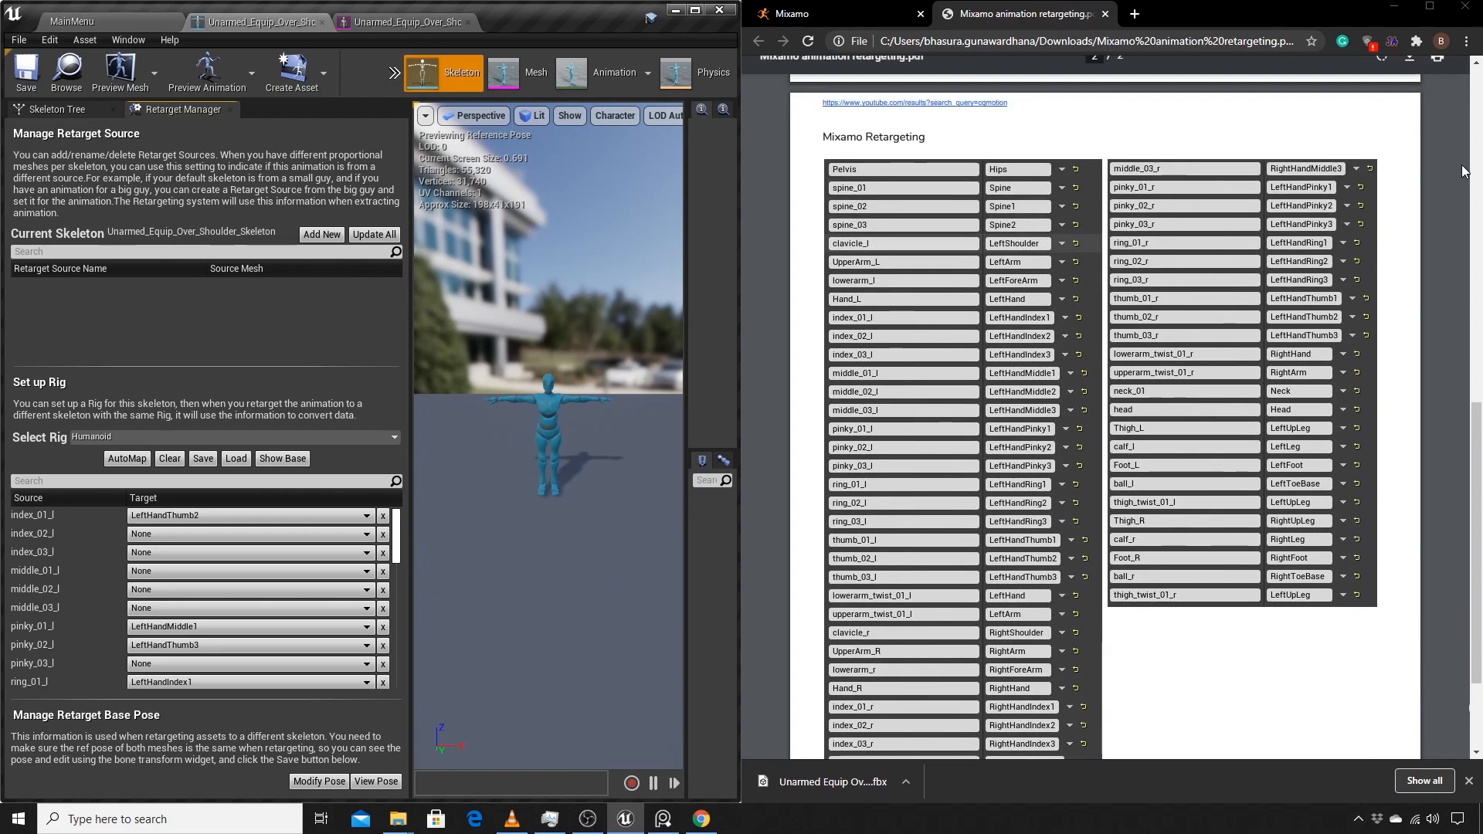
drag(1473, 413, 1475, 439)
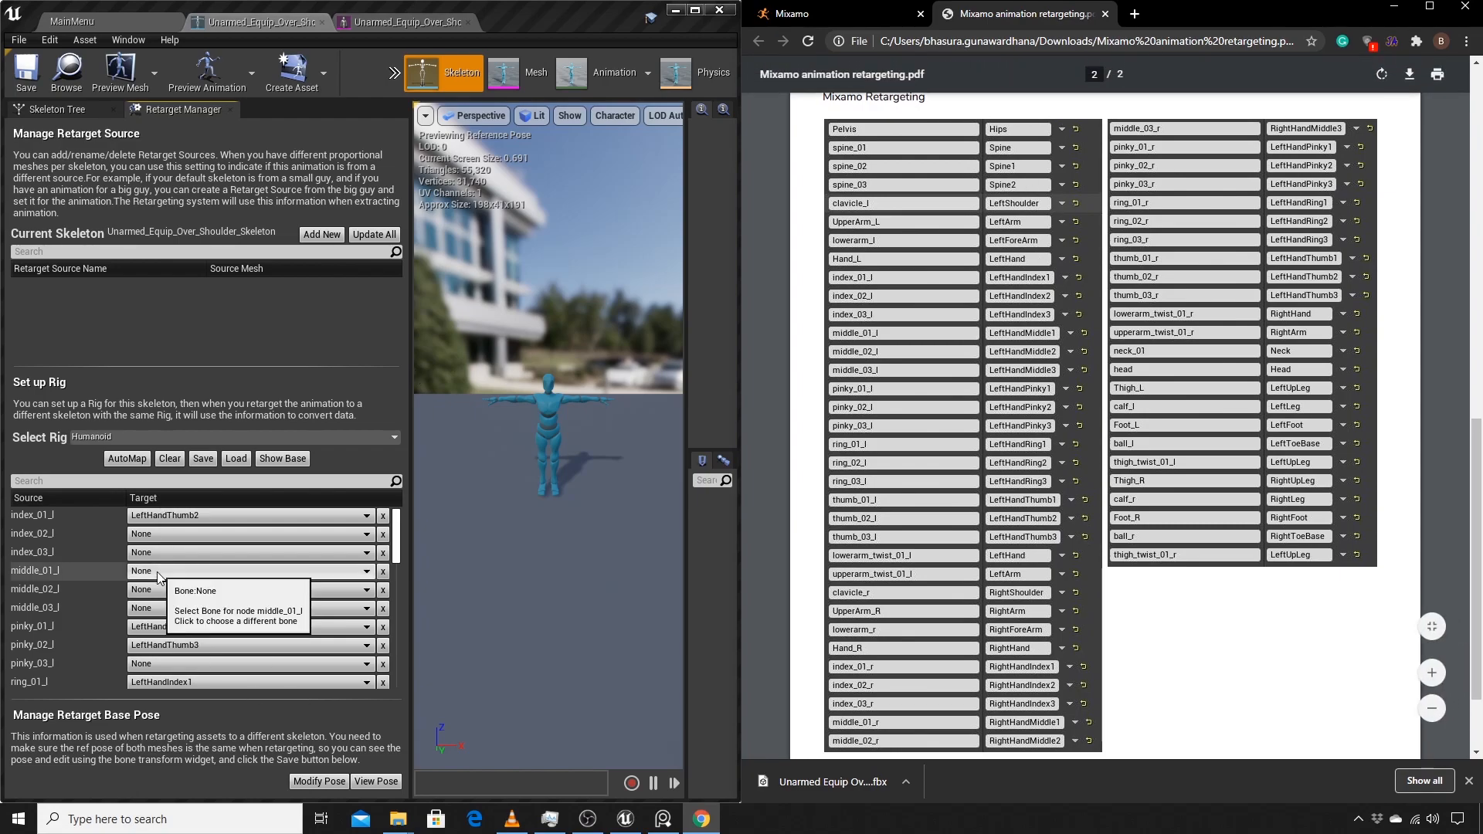
Step: In the base bone mapping, clear the Root target and map Pelvis to Hips
click(283, 459)
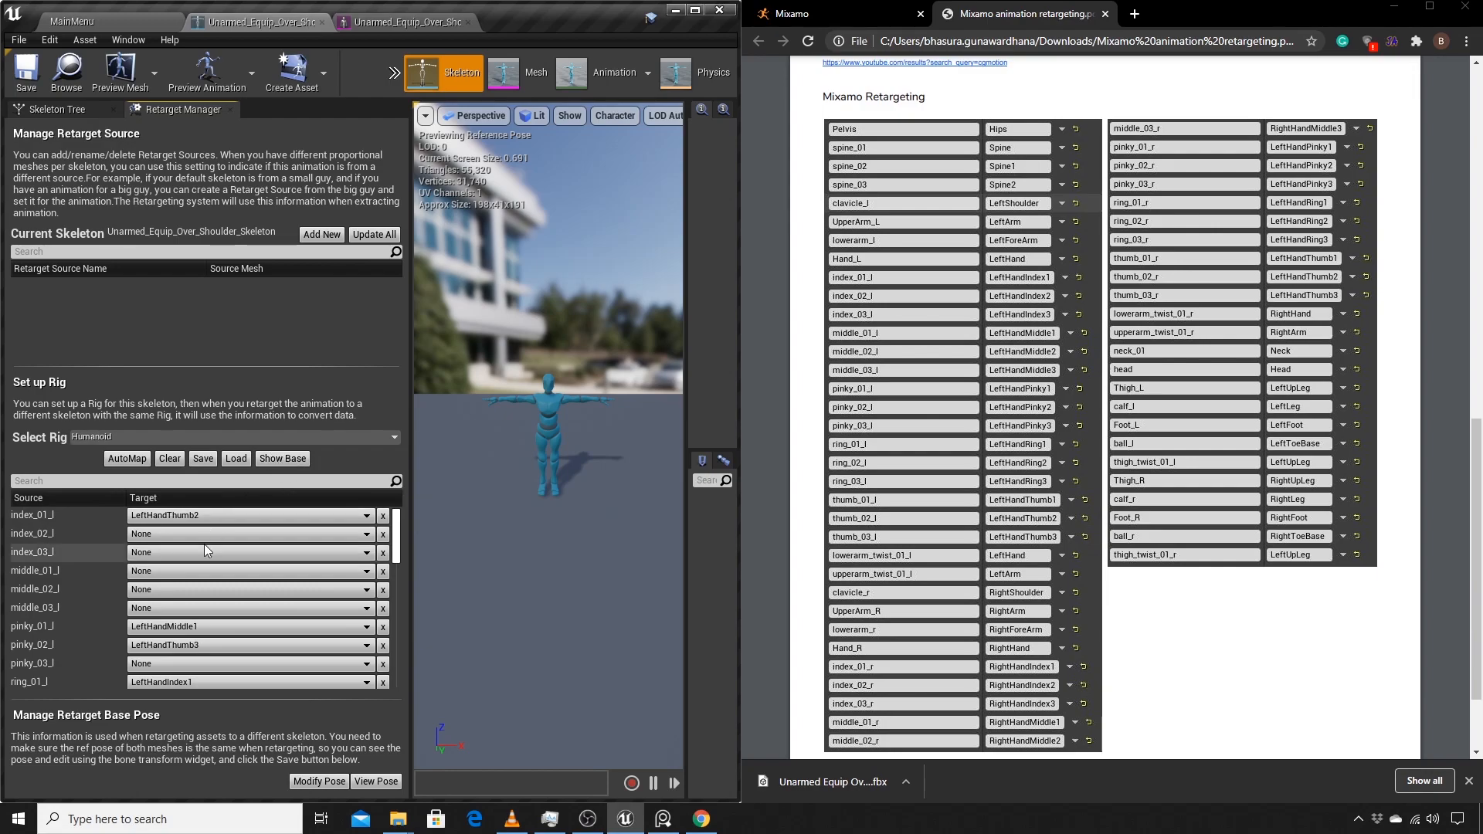
click(283, 459)
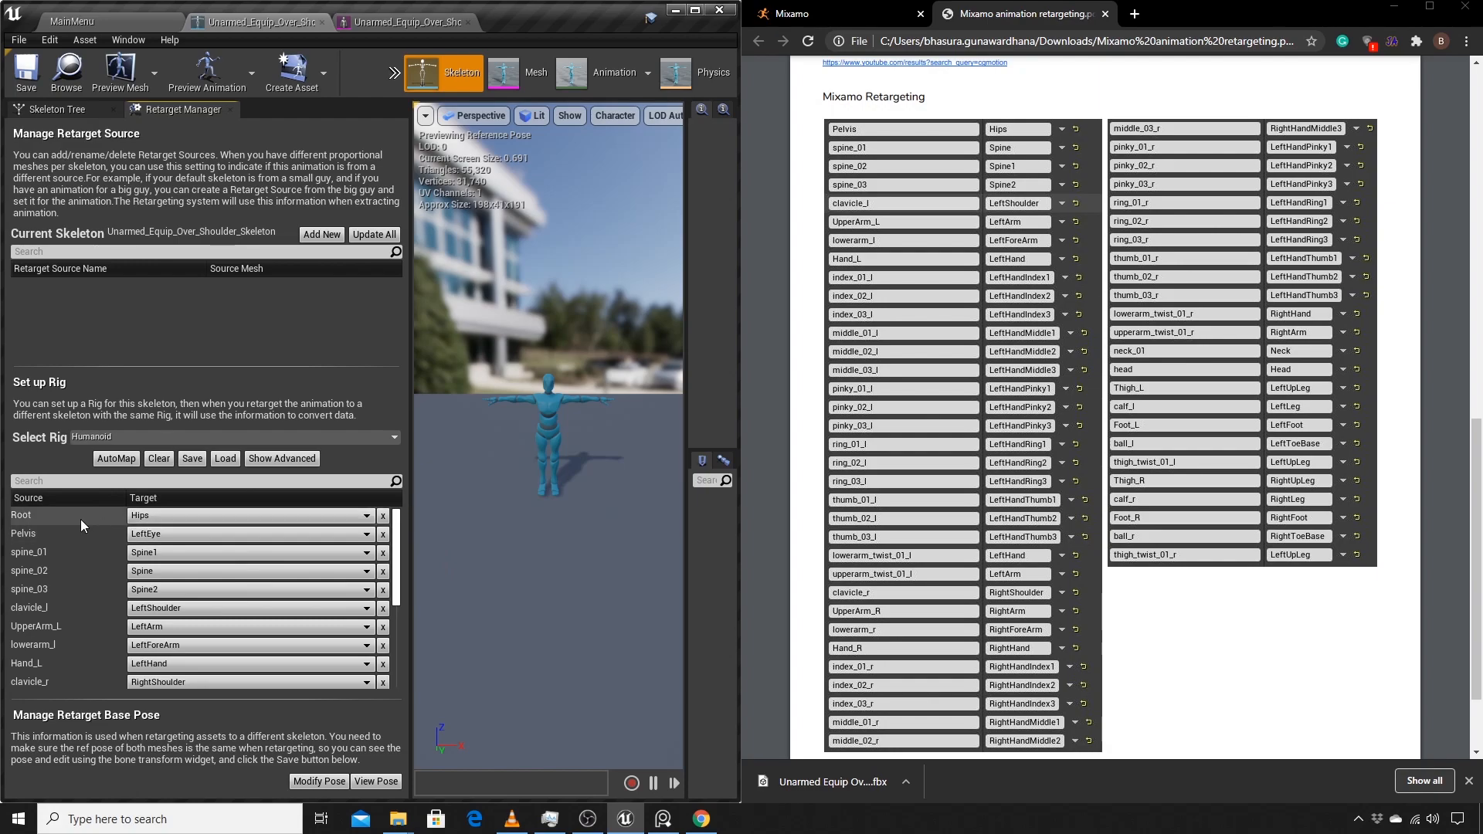
click(383, 517)
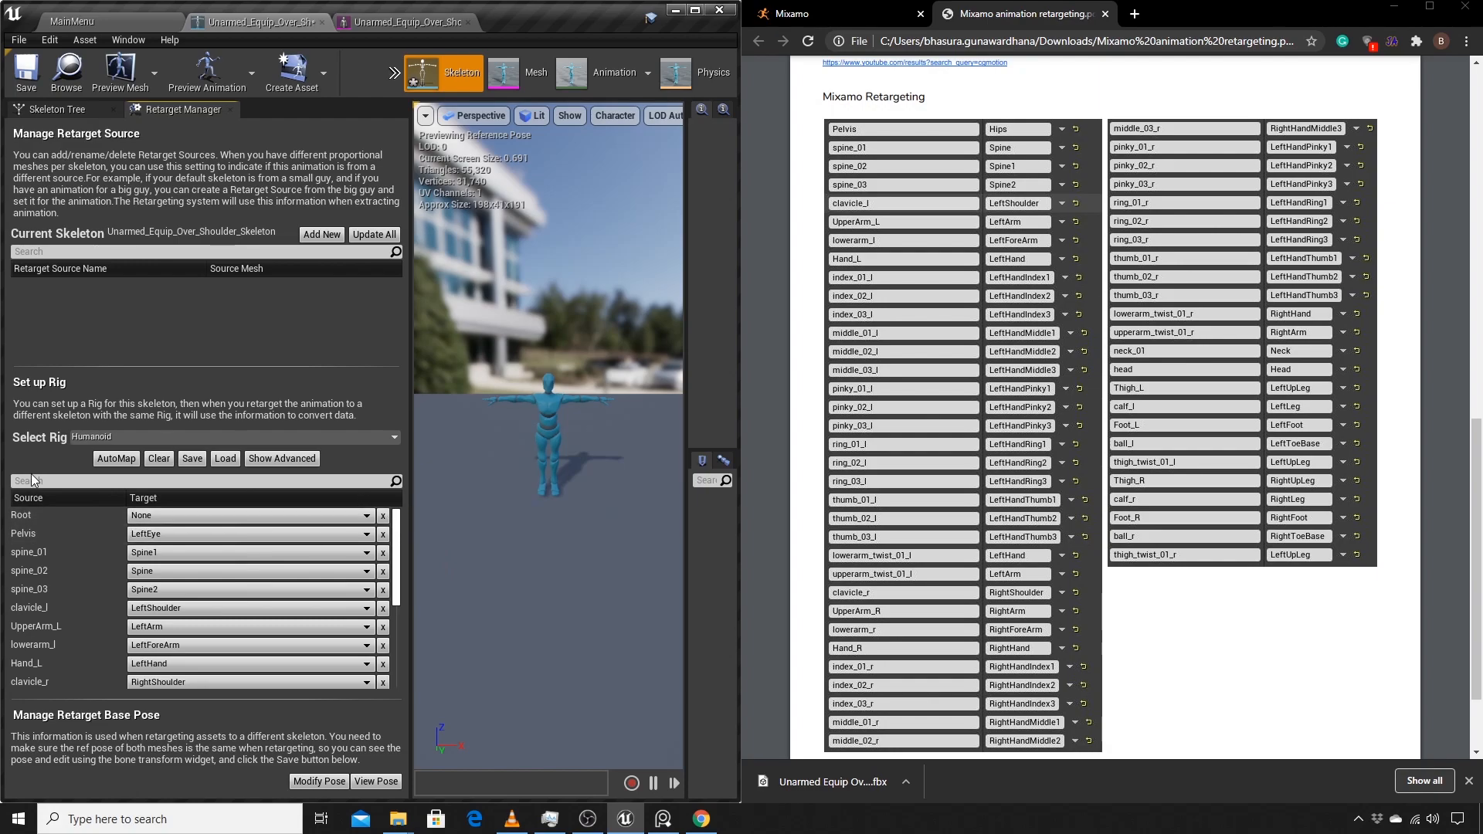
click(319, 536)
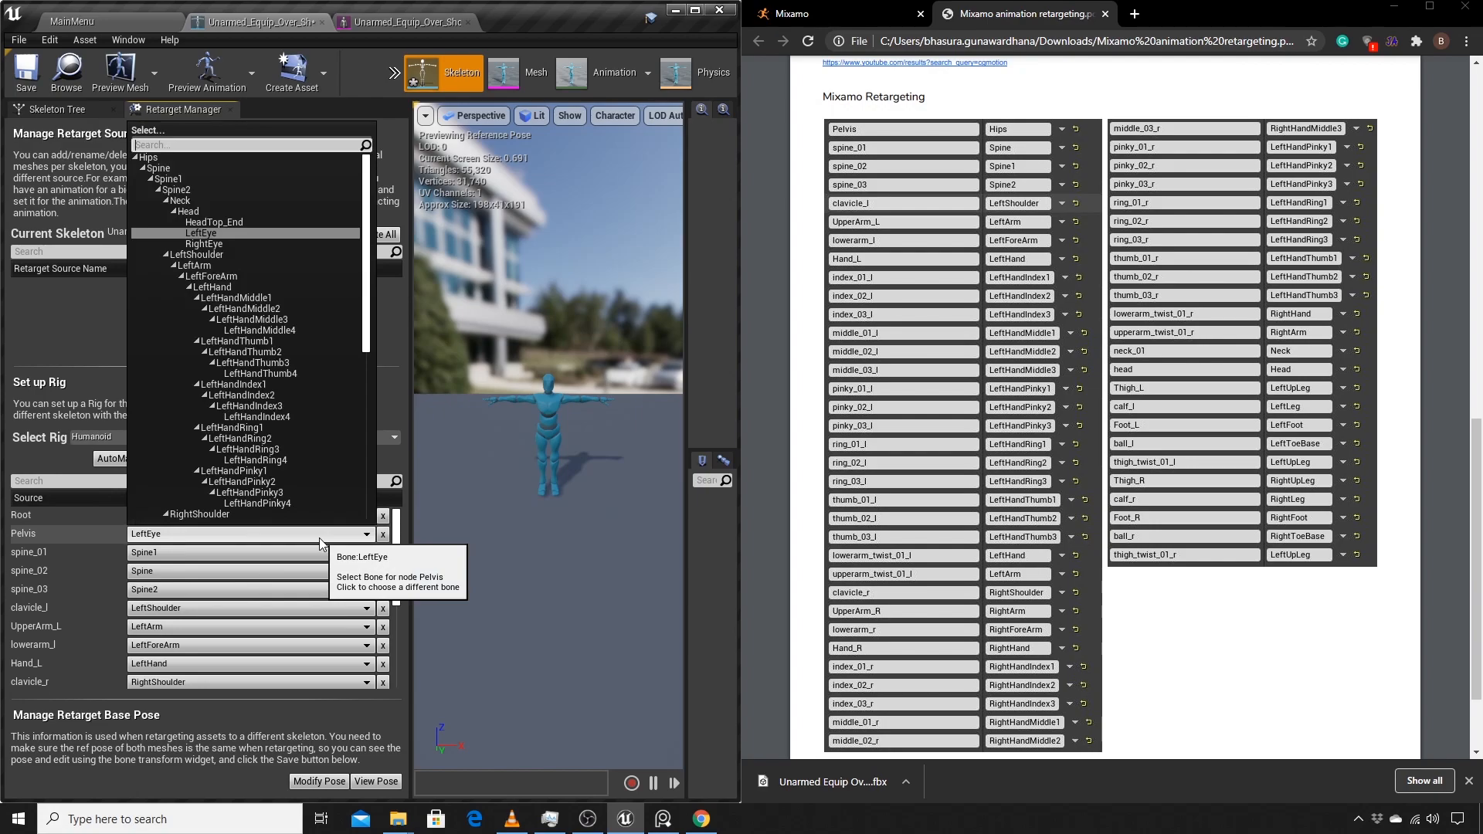
click(171, 160)
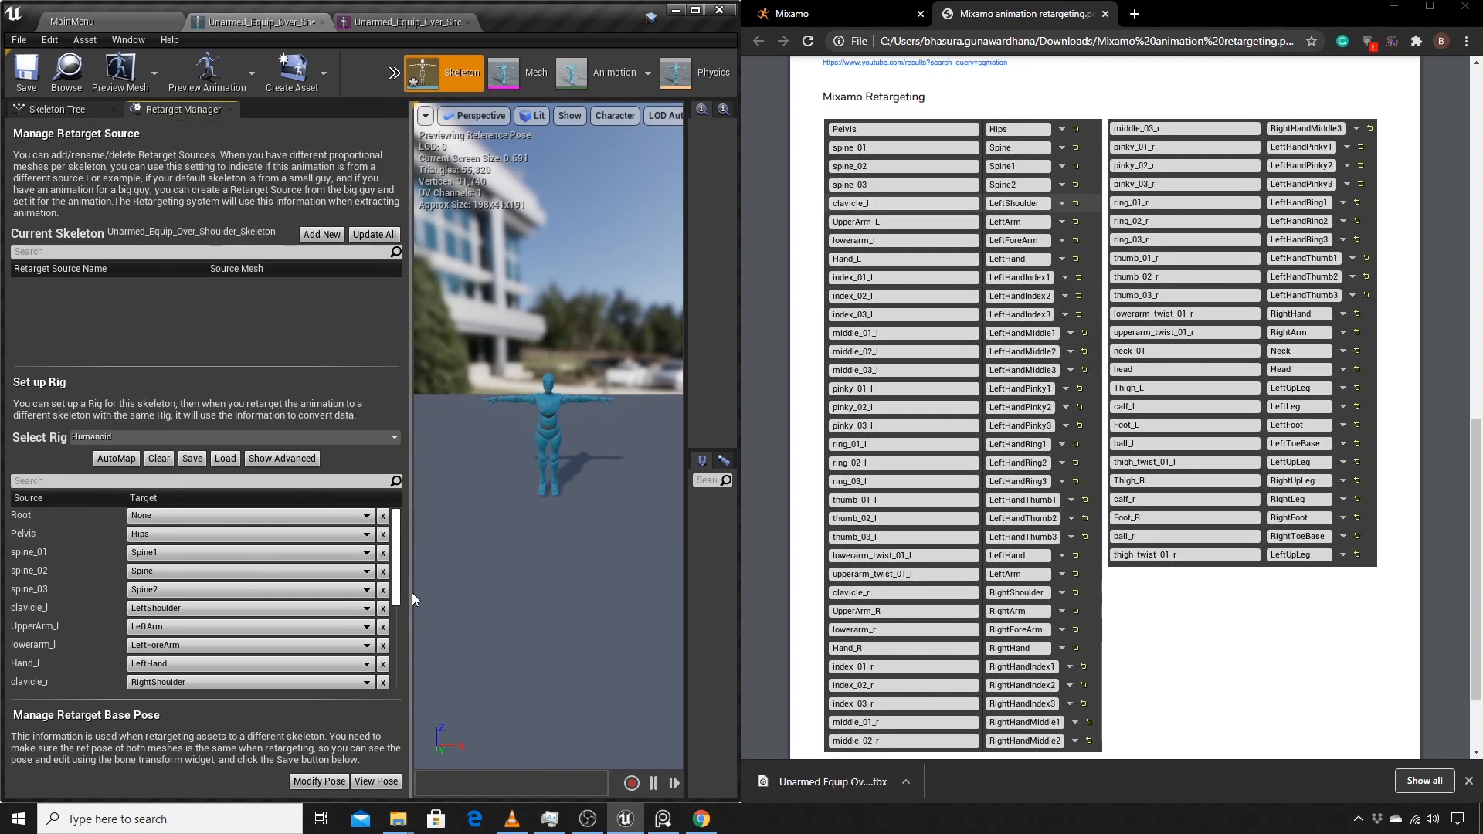
Step: Map spine_01 to Spine and spine_02 to Spine1, and check the spine_03 target in the bone hierarchy
click(166, 557)
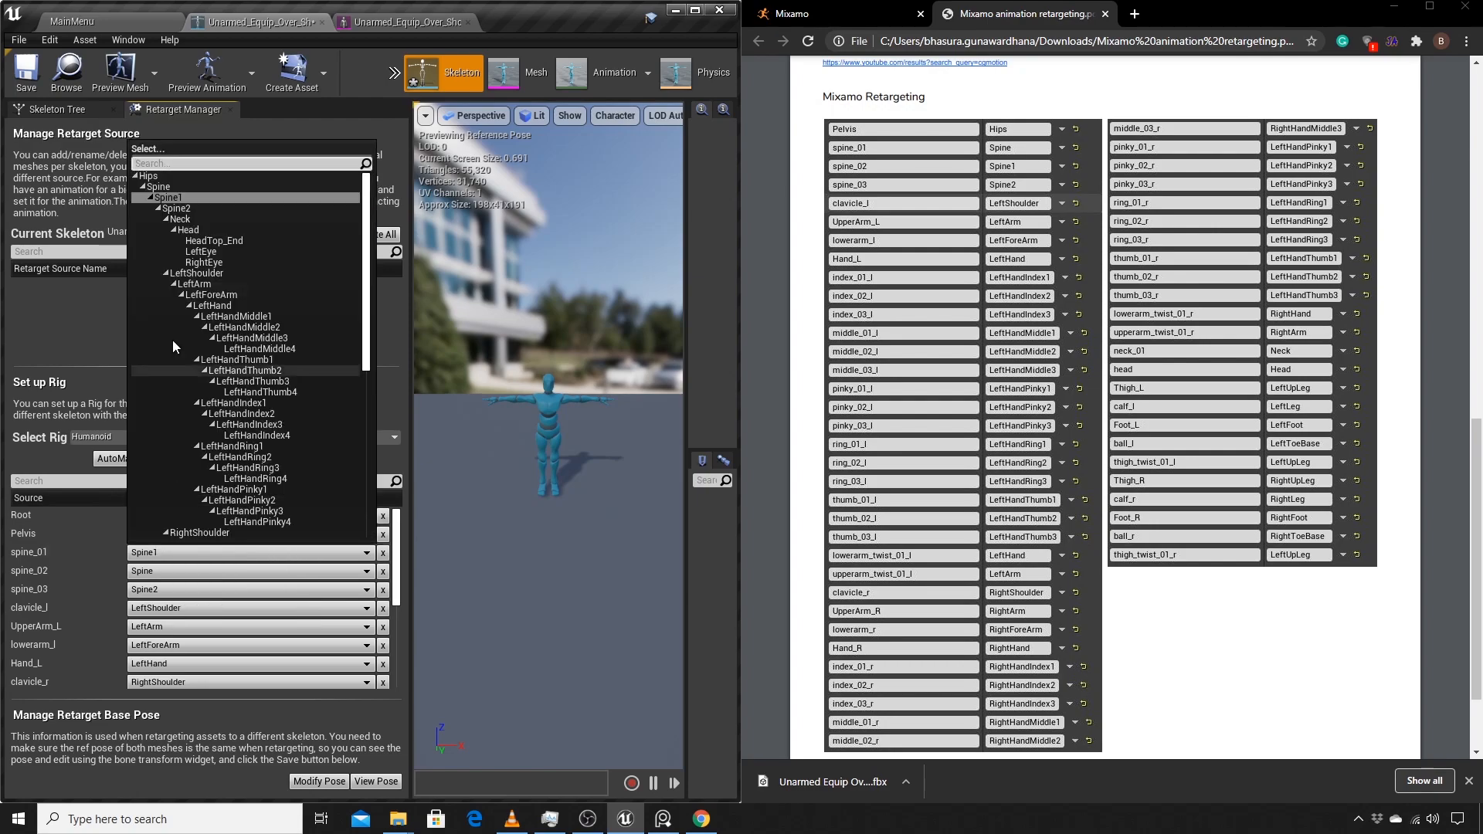
click(173, 187)
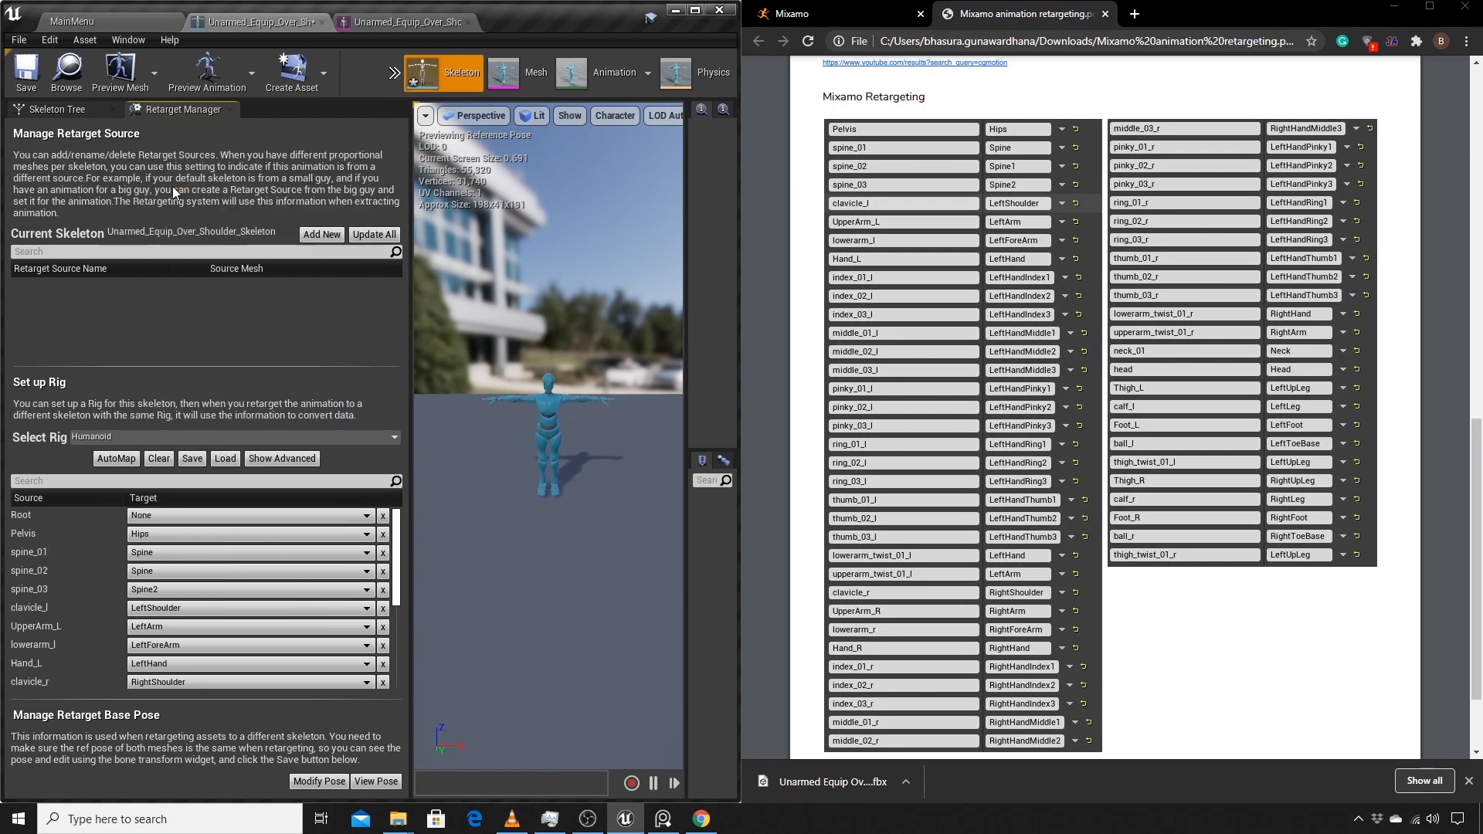
click(159, 573)
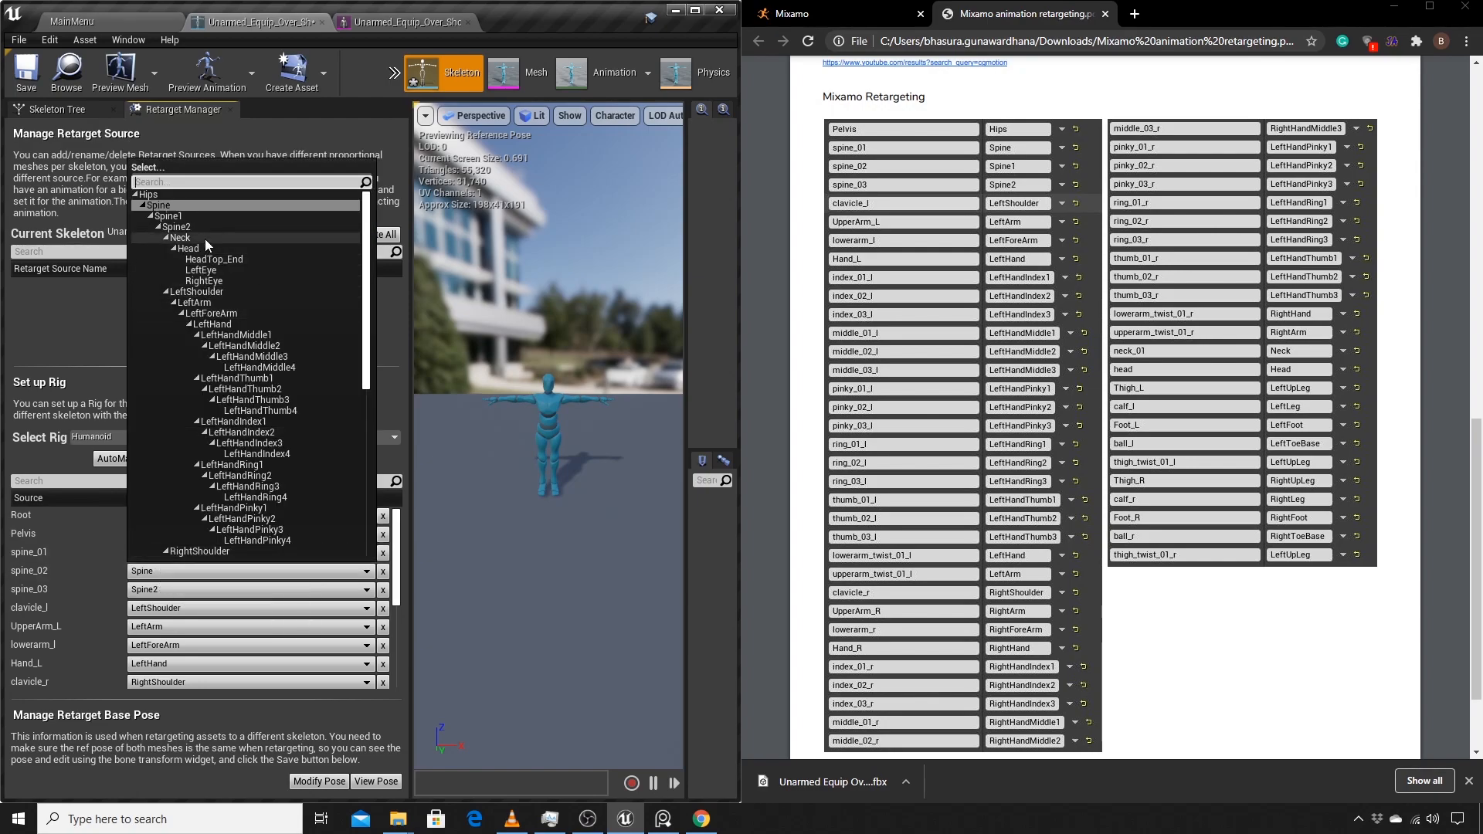
click(185, 218)
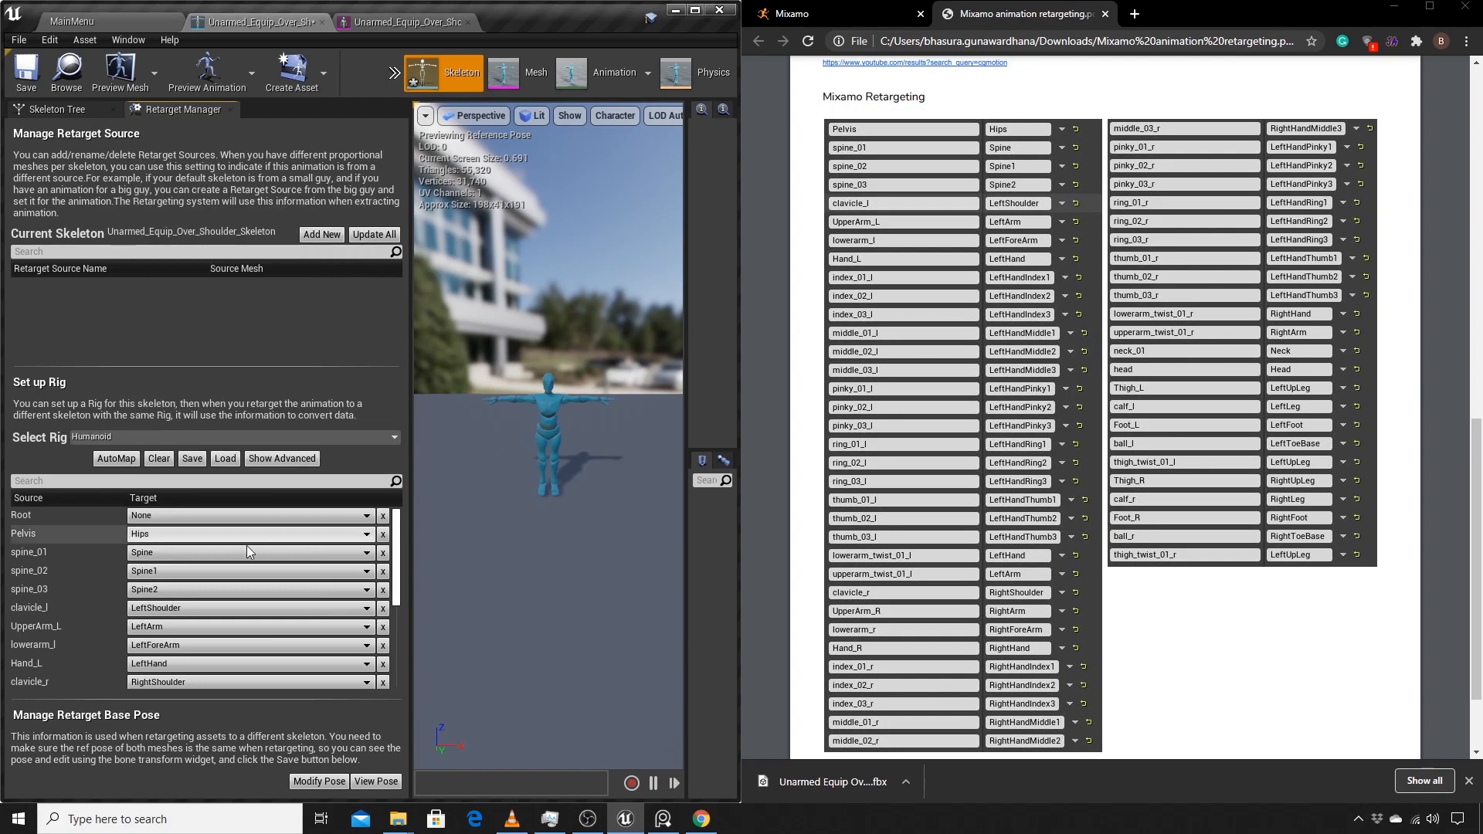
click(157, 595)
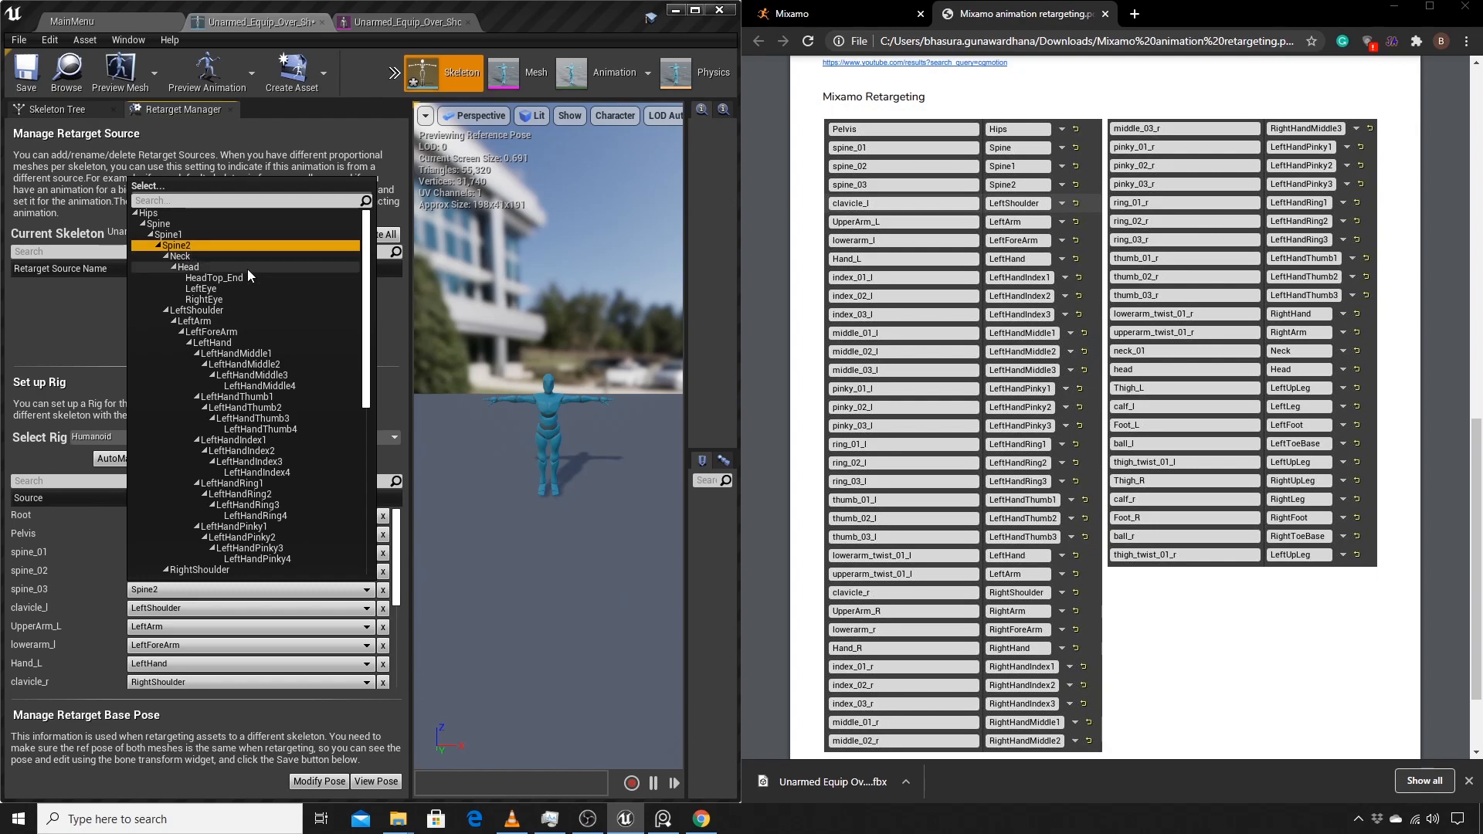
Step: Check the clavicle_l target against the PDF table and browse the bone hierarchy available for it
click(168, 612)
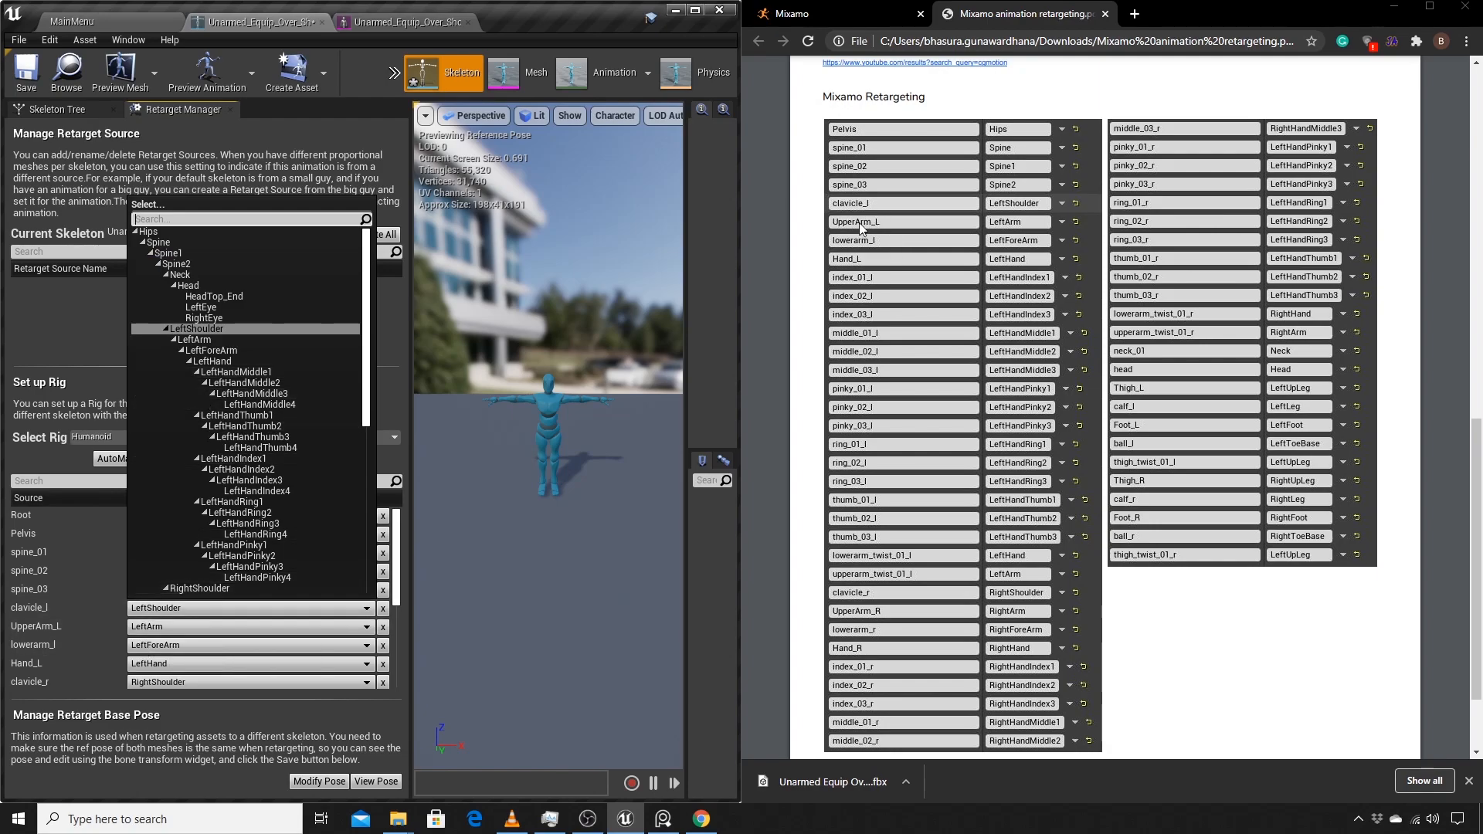
click(194, 612)
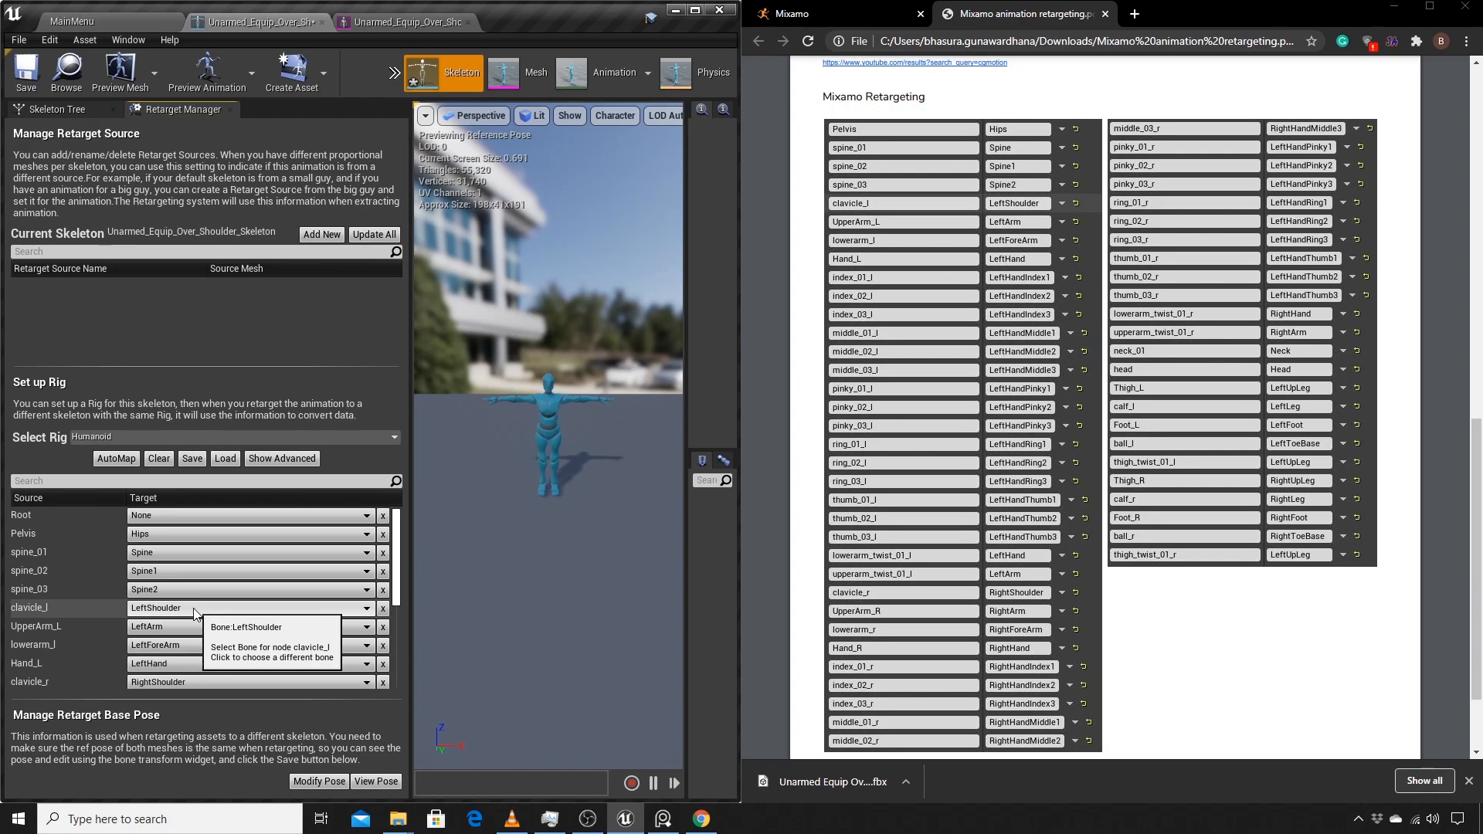
click(194, 610)
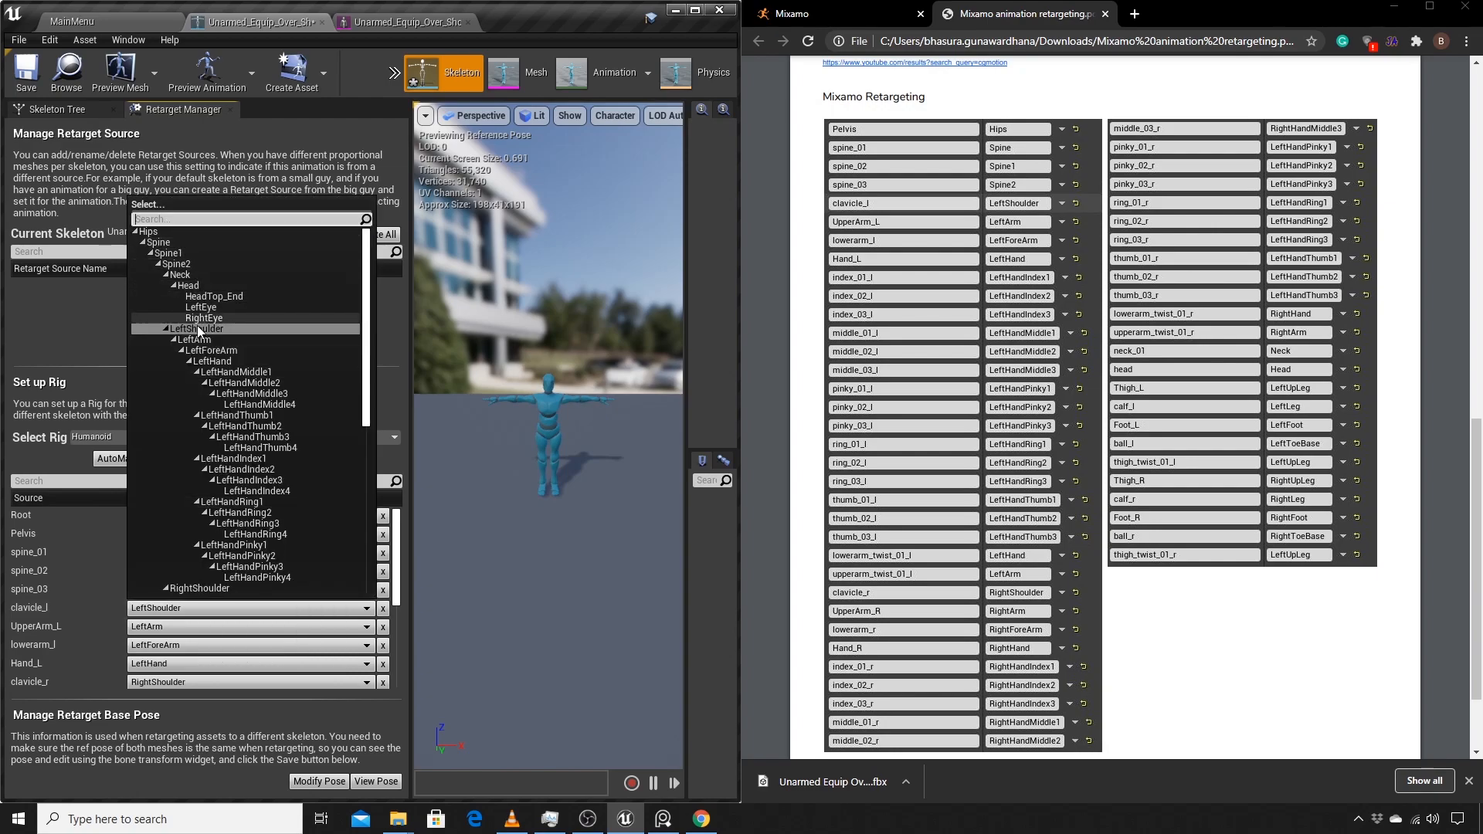
scroll(199, 330, down, 2)
scroll(198, 334, down, 7)
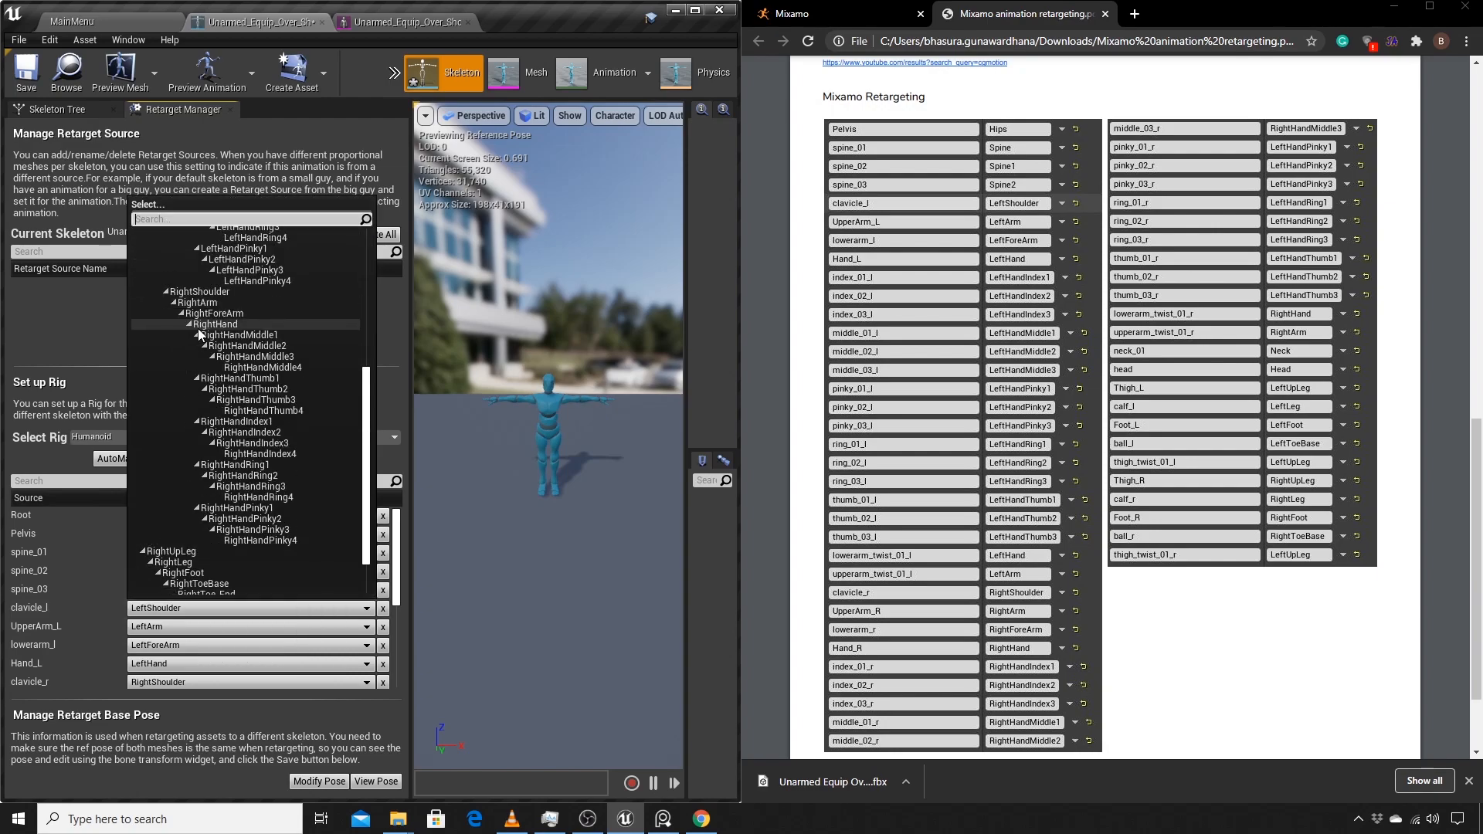
scroll(197, 327, up, 9)
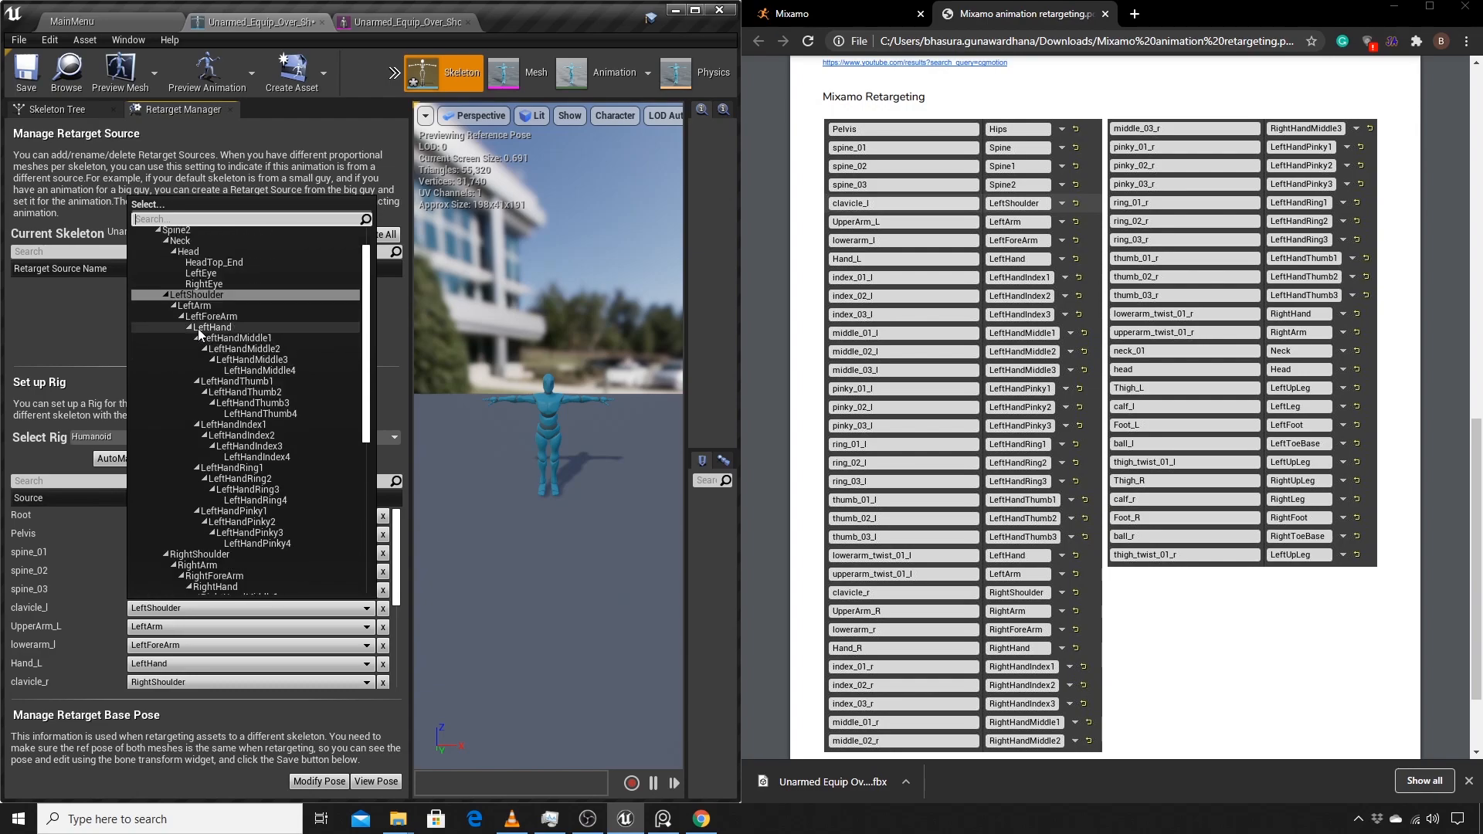
click(208, 328)
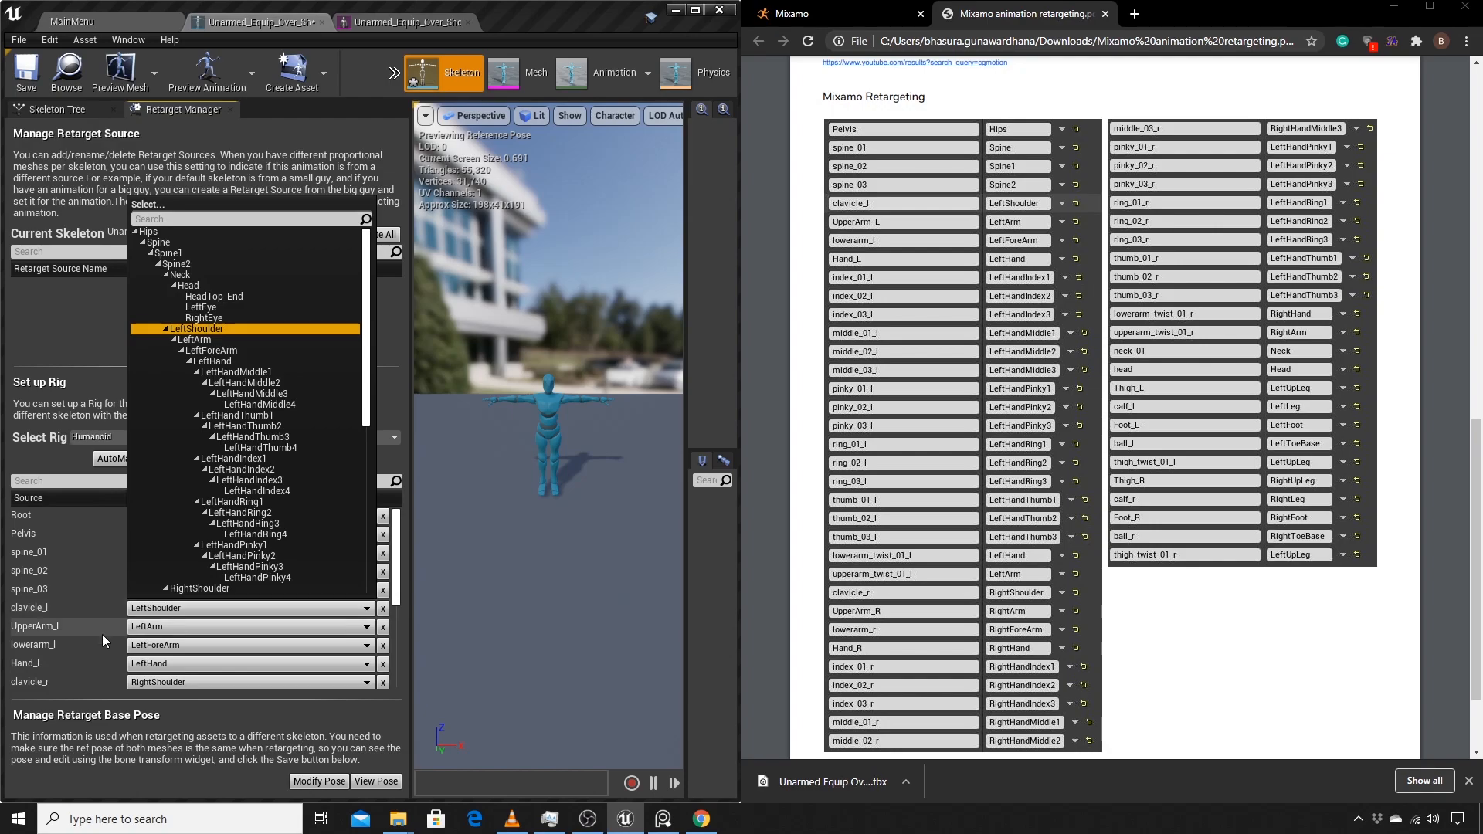
Step: Check the UpperArm_L and lowerarm_l targets in the bone hierarchy against the PDF table
click(164, 629)
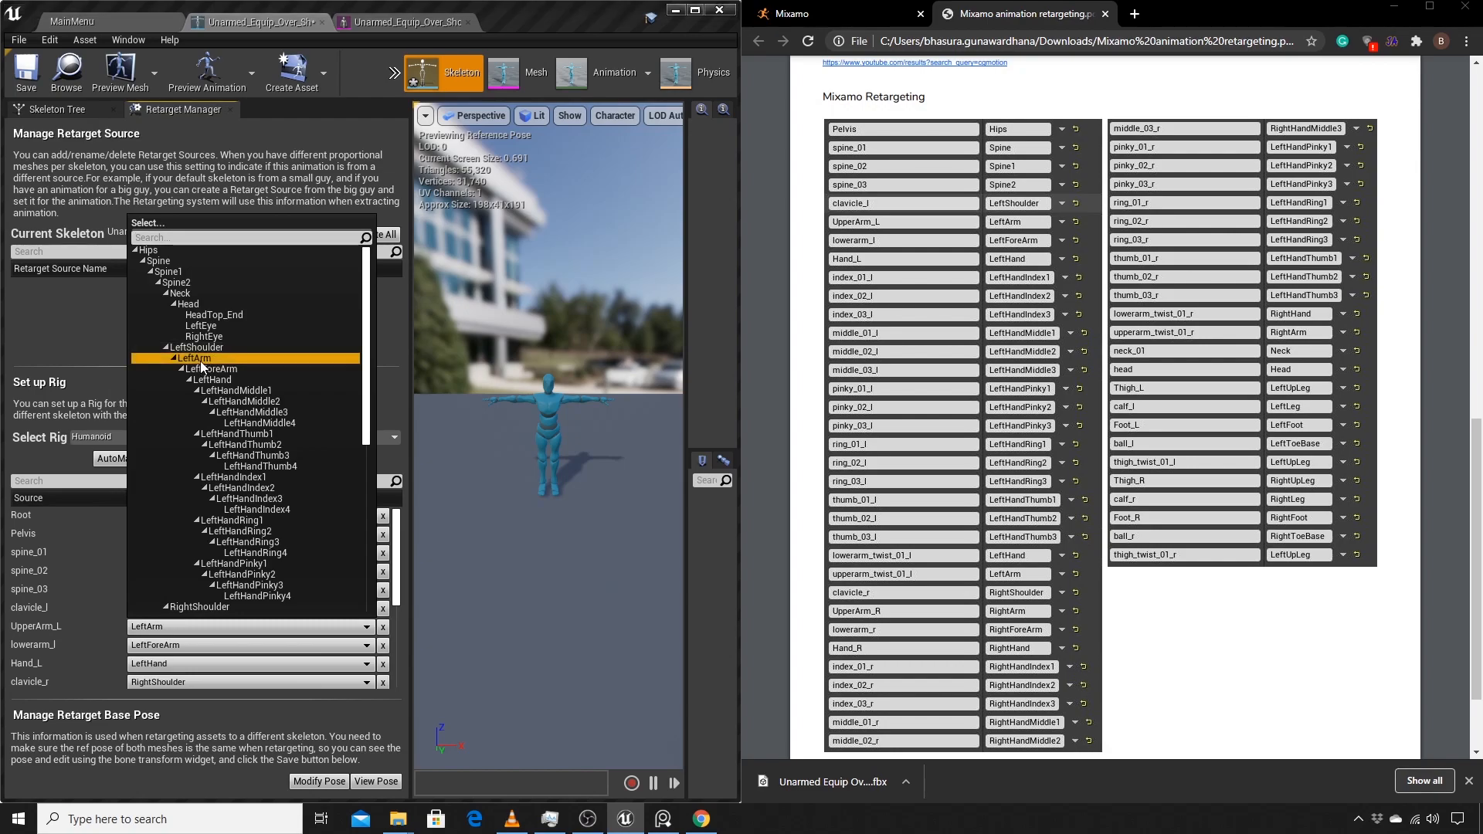
click(180, 649)
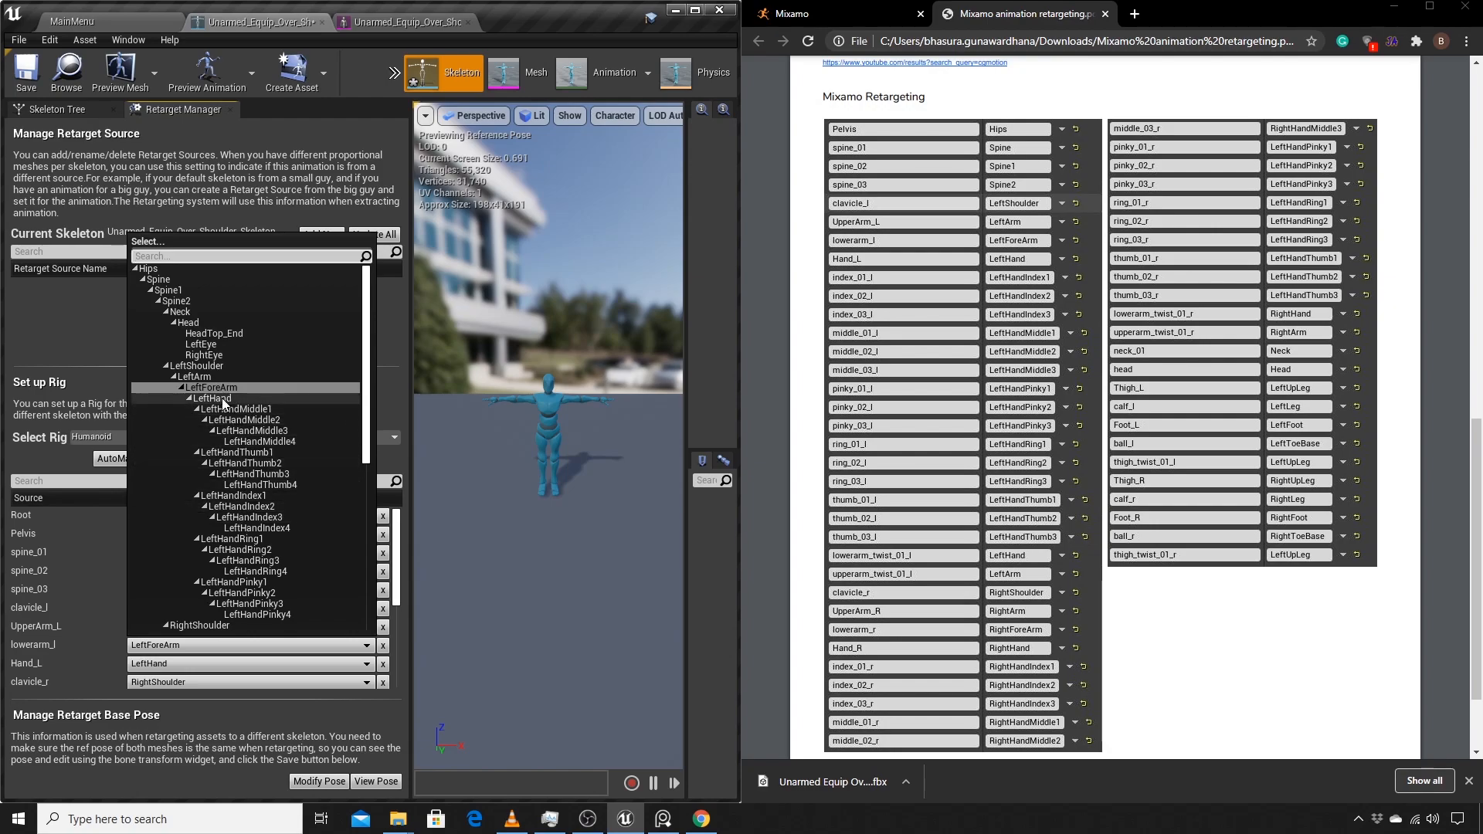
scroll(221, 399, down, 2)
scroll(221, 399, down, 1)
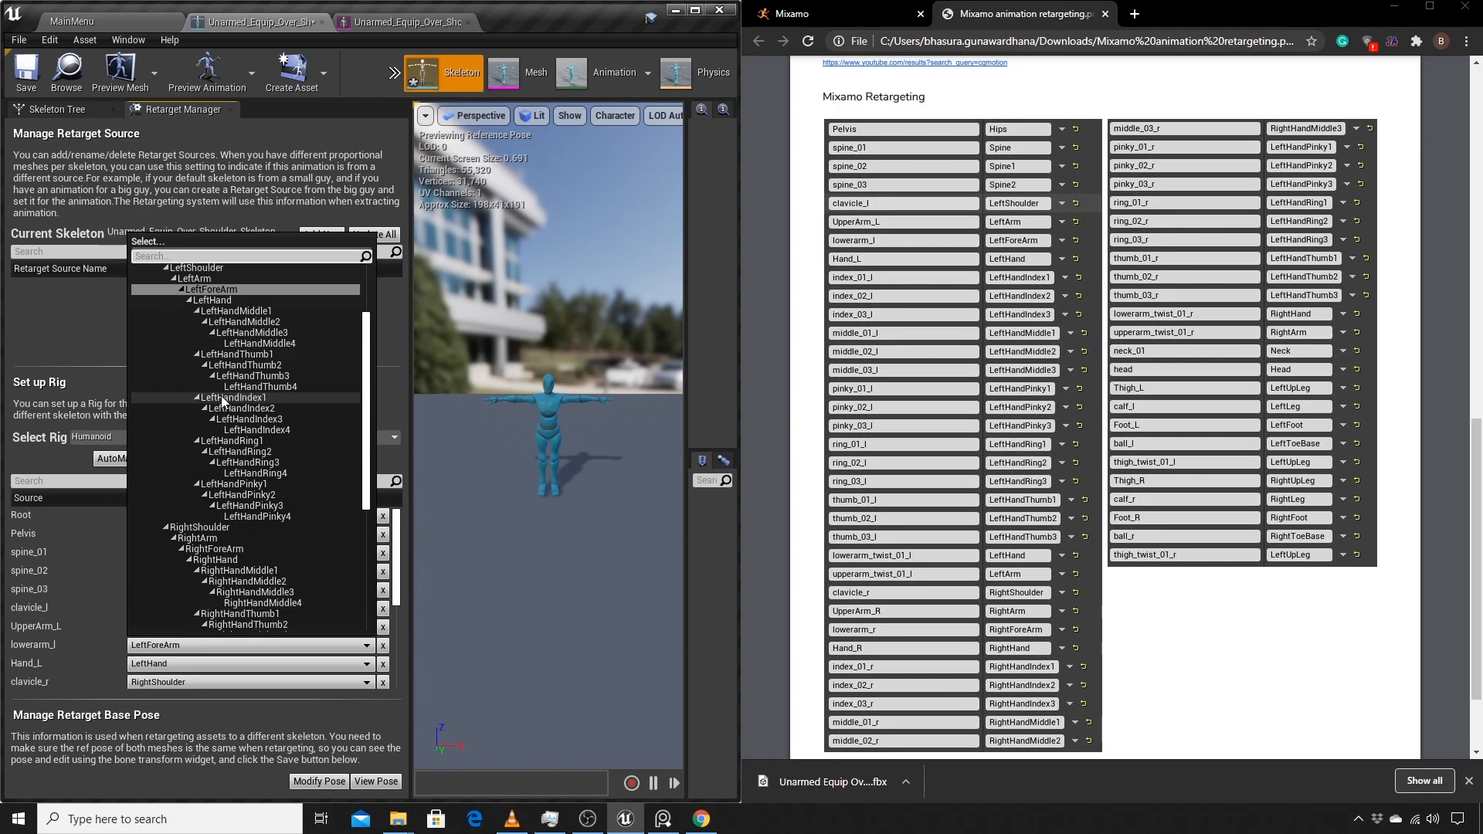
scroll(221, 396, down, 4)
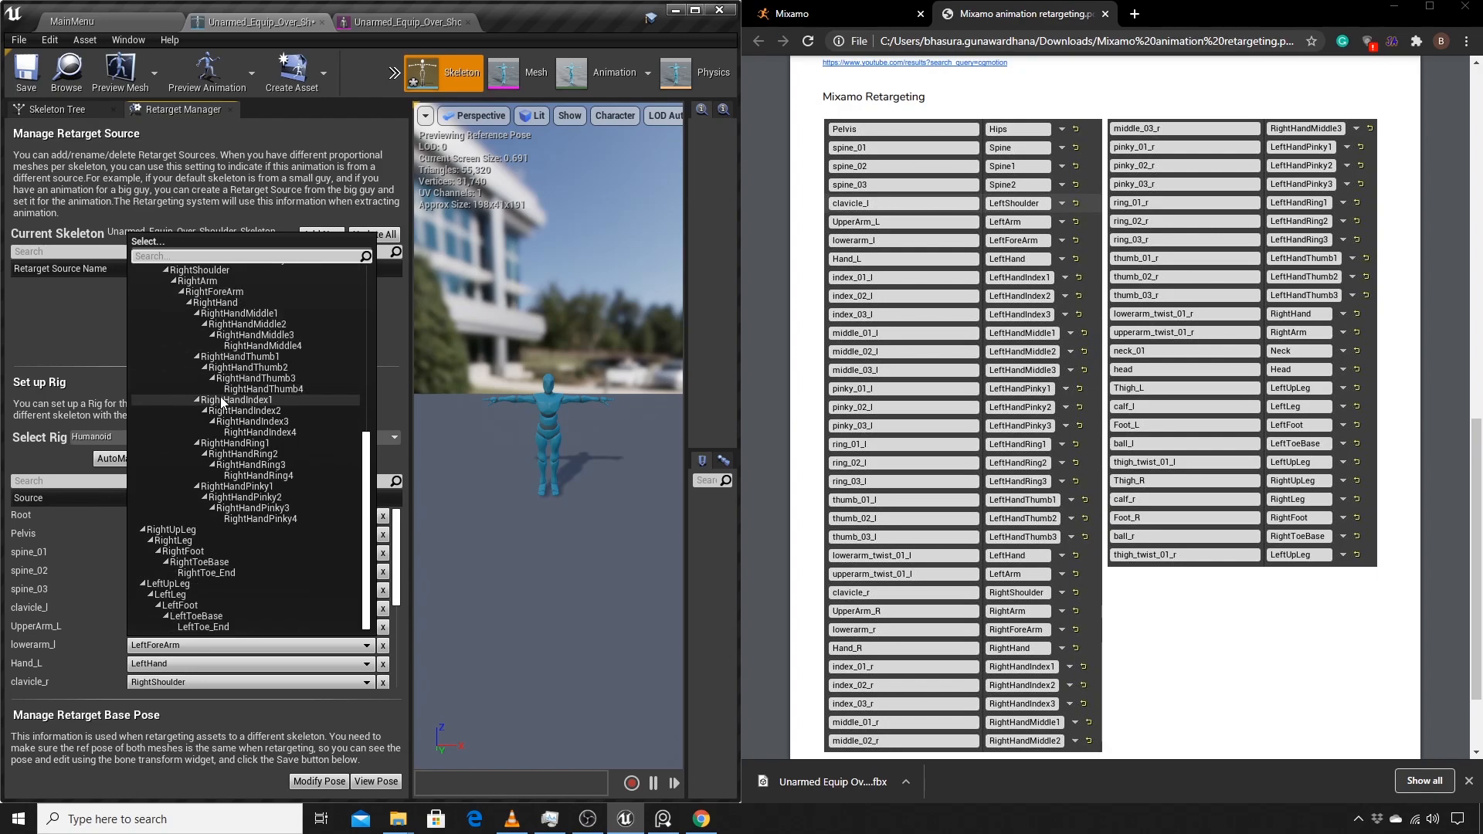
scroll(220, 396, up, 7)
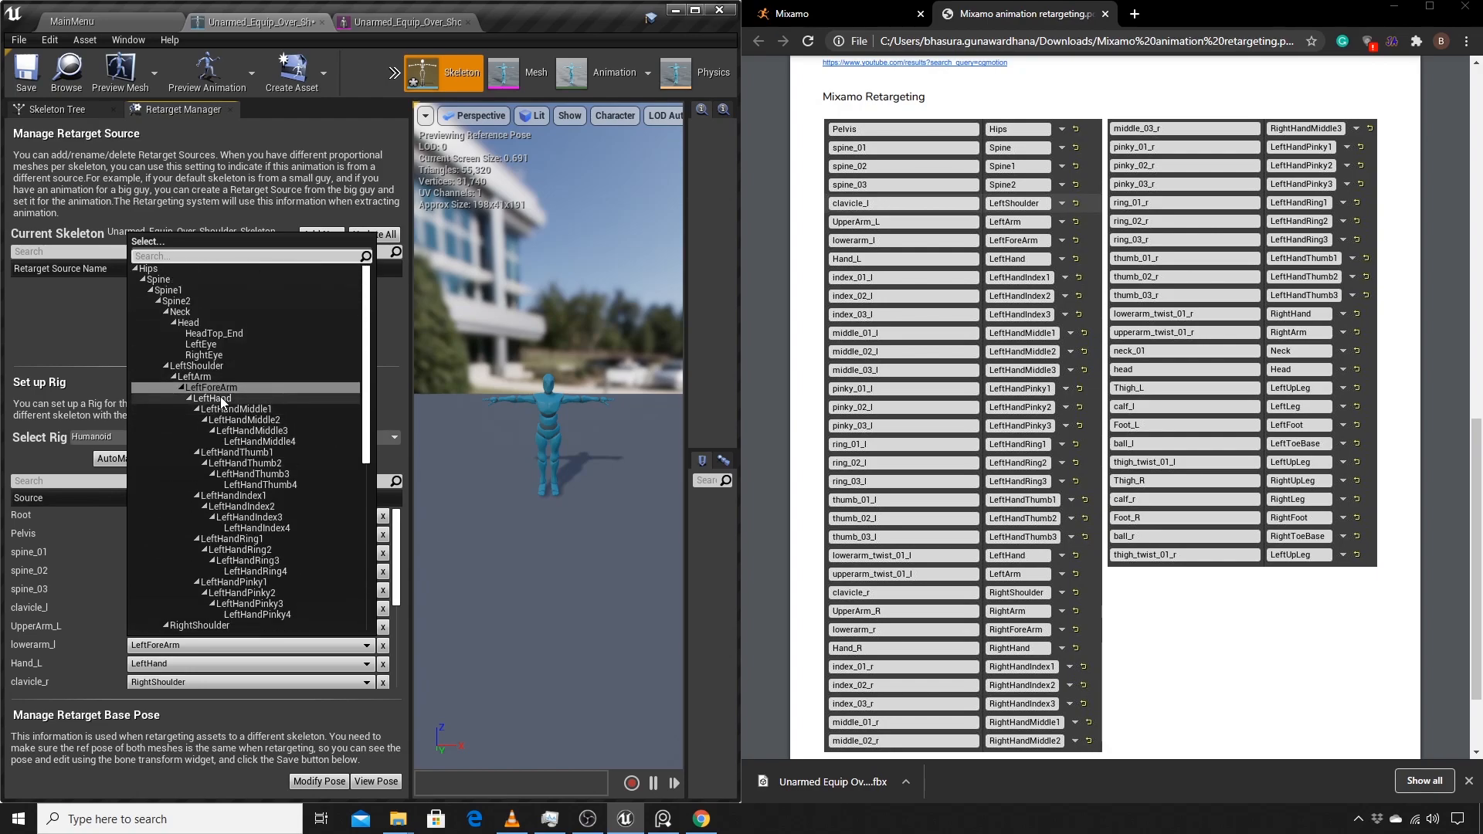
click(235, 389)
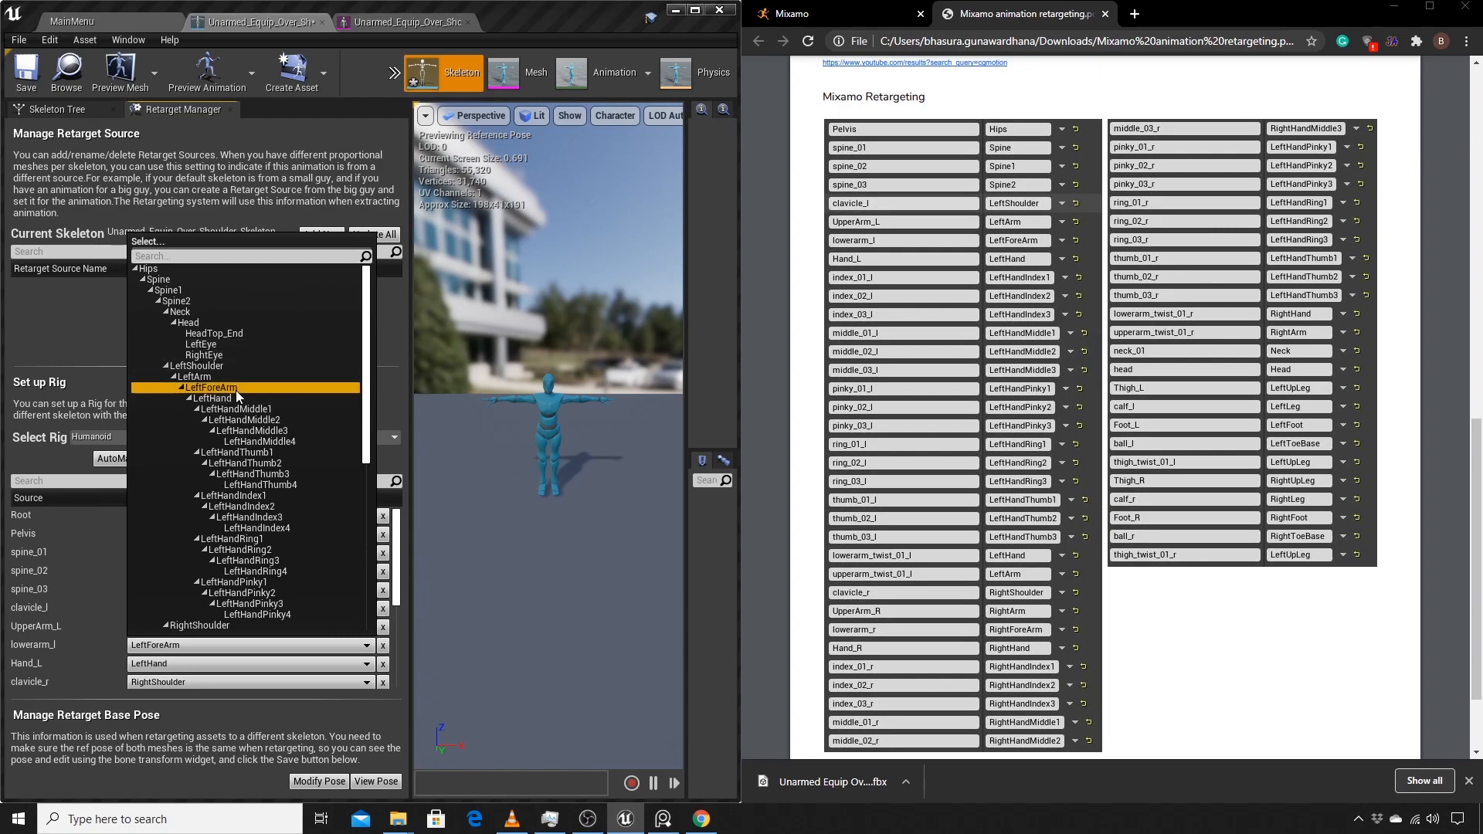
click(105, 628)
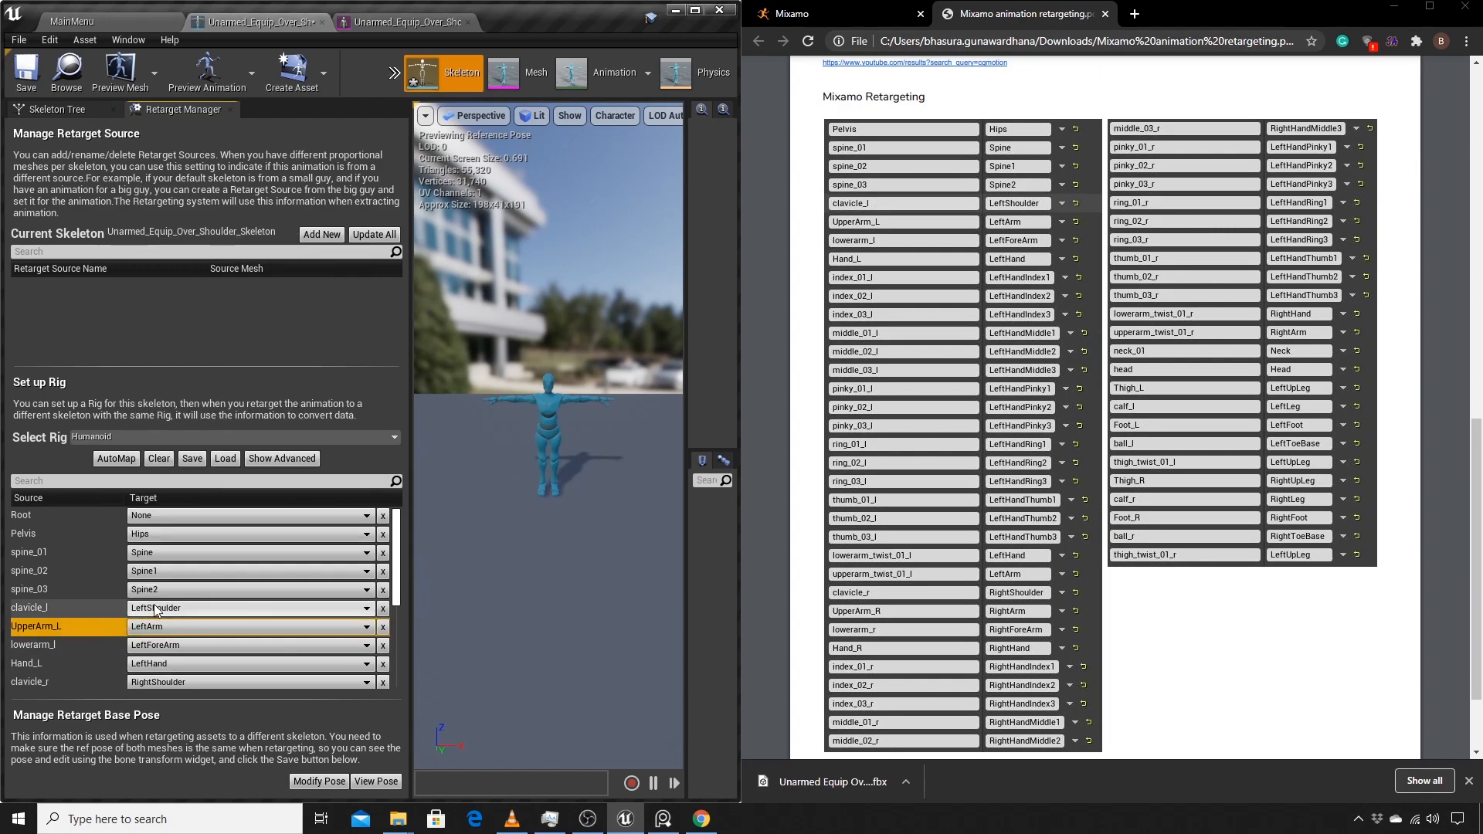
Step: Map lowerarm_r to RightForeArm in the base bone mapping
scroll(188, 673, down, 2)
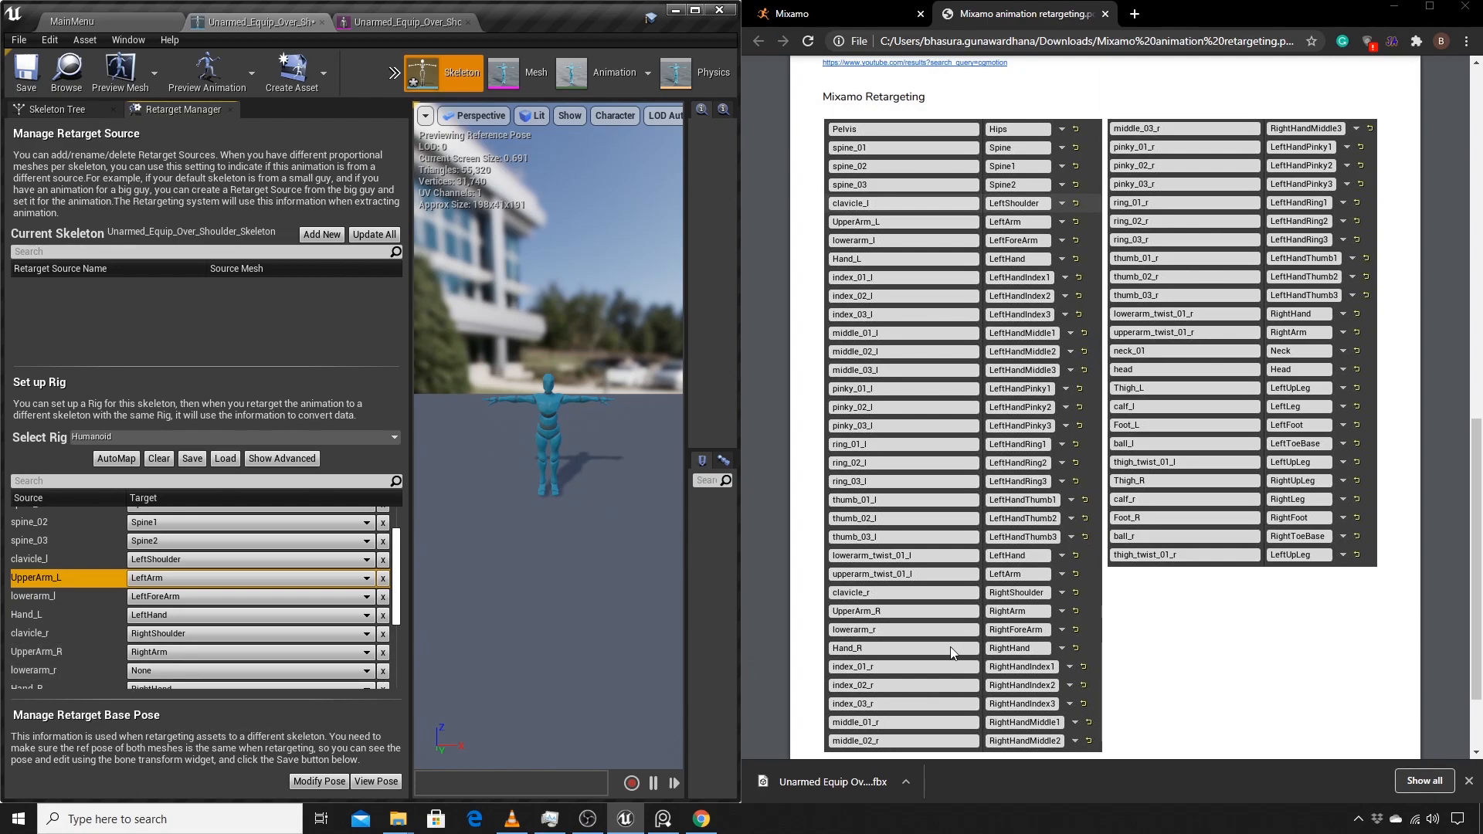
click(166, 670)
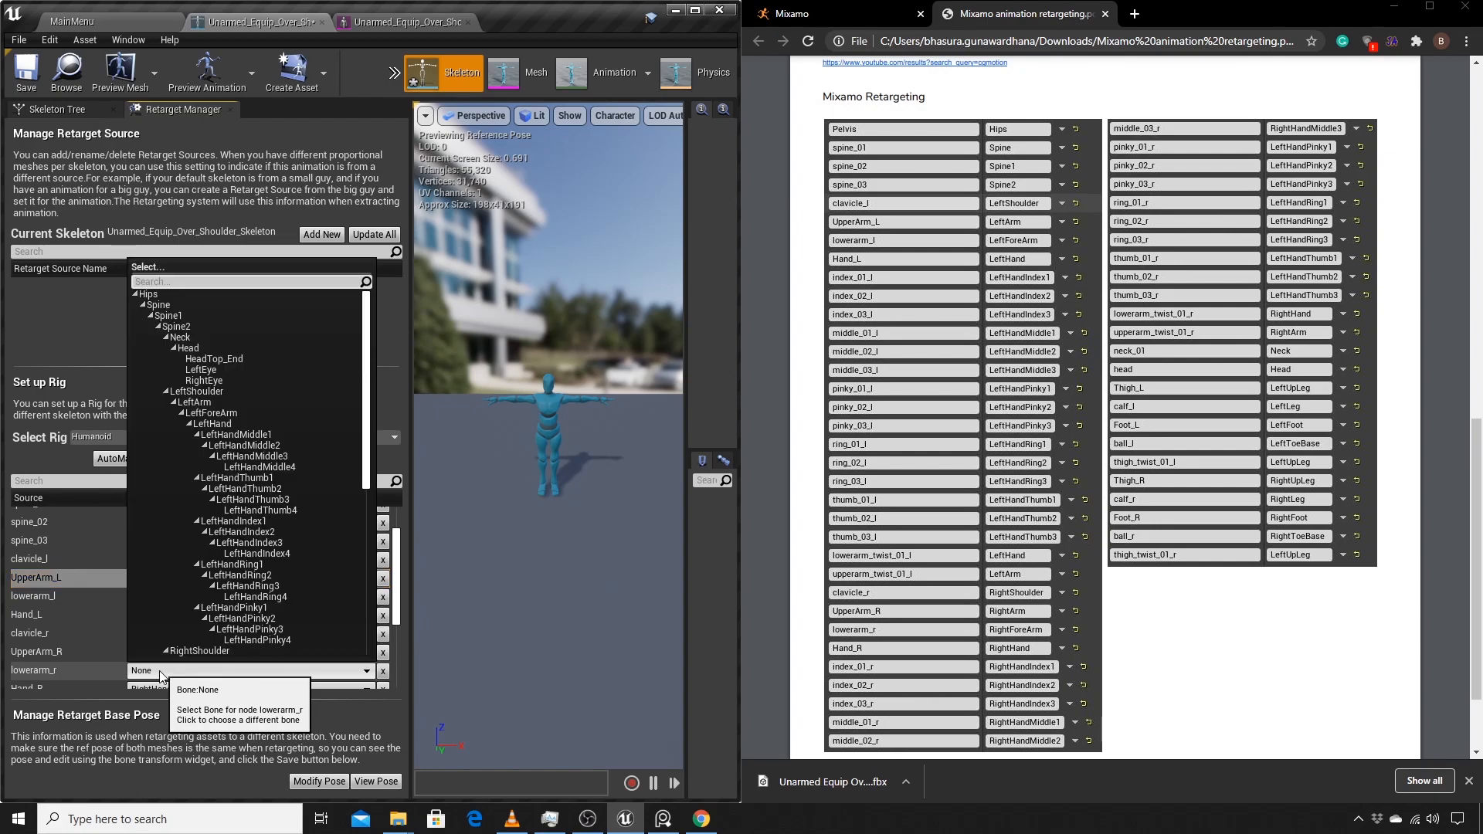
scroll(233, 581, down, 2)
scroll(234, 581, down, 3)
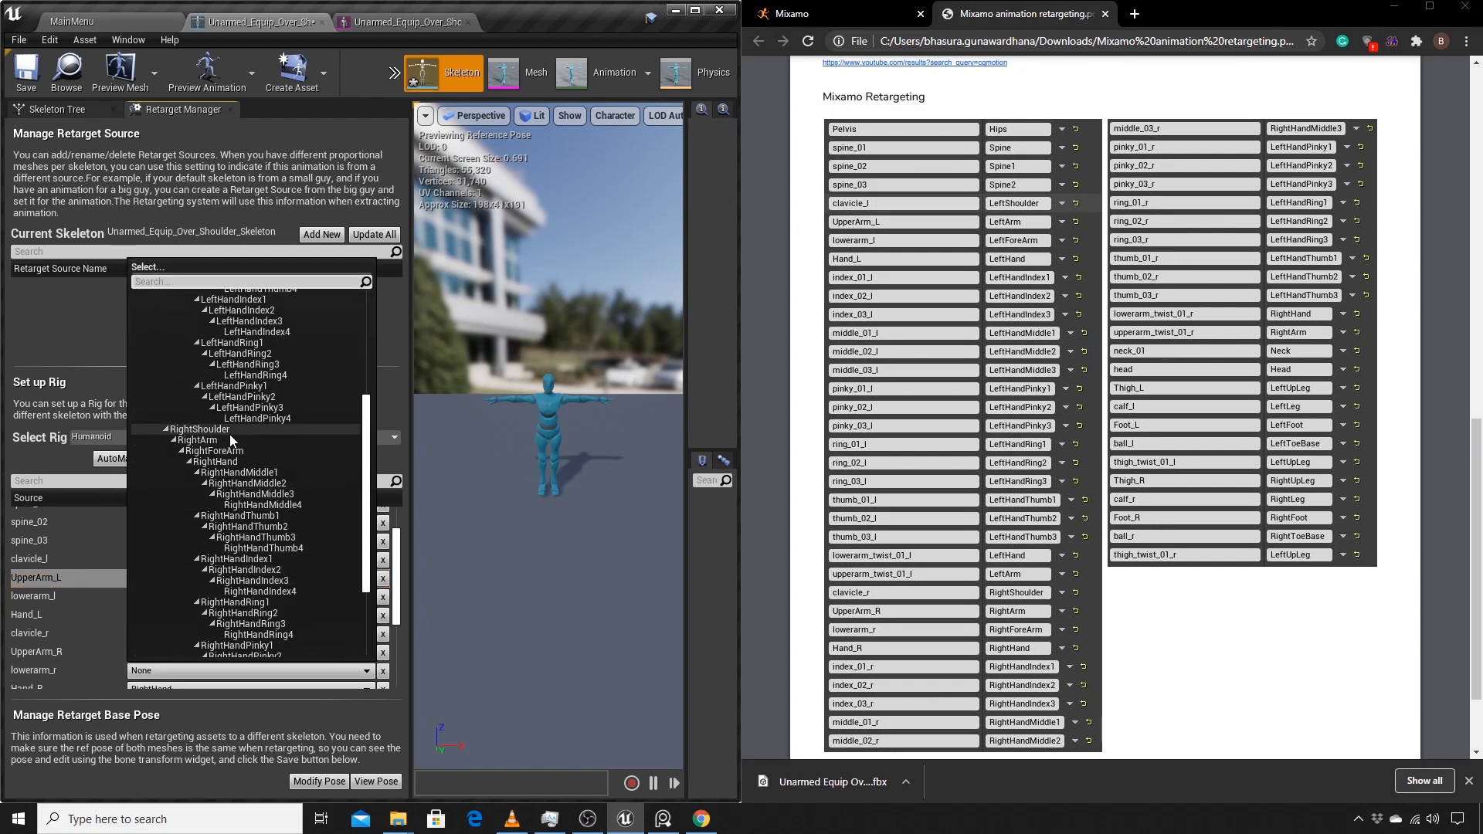
click(219, 455)
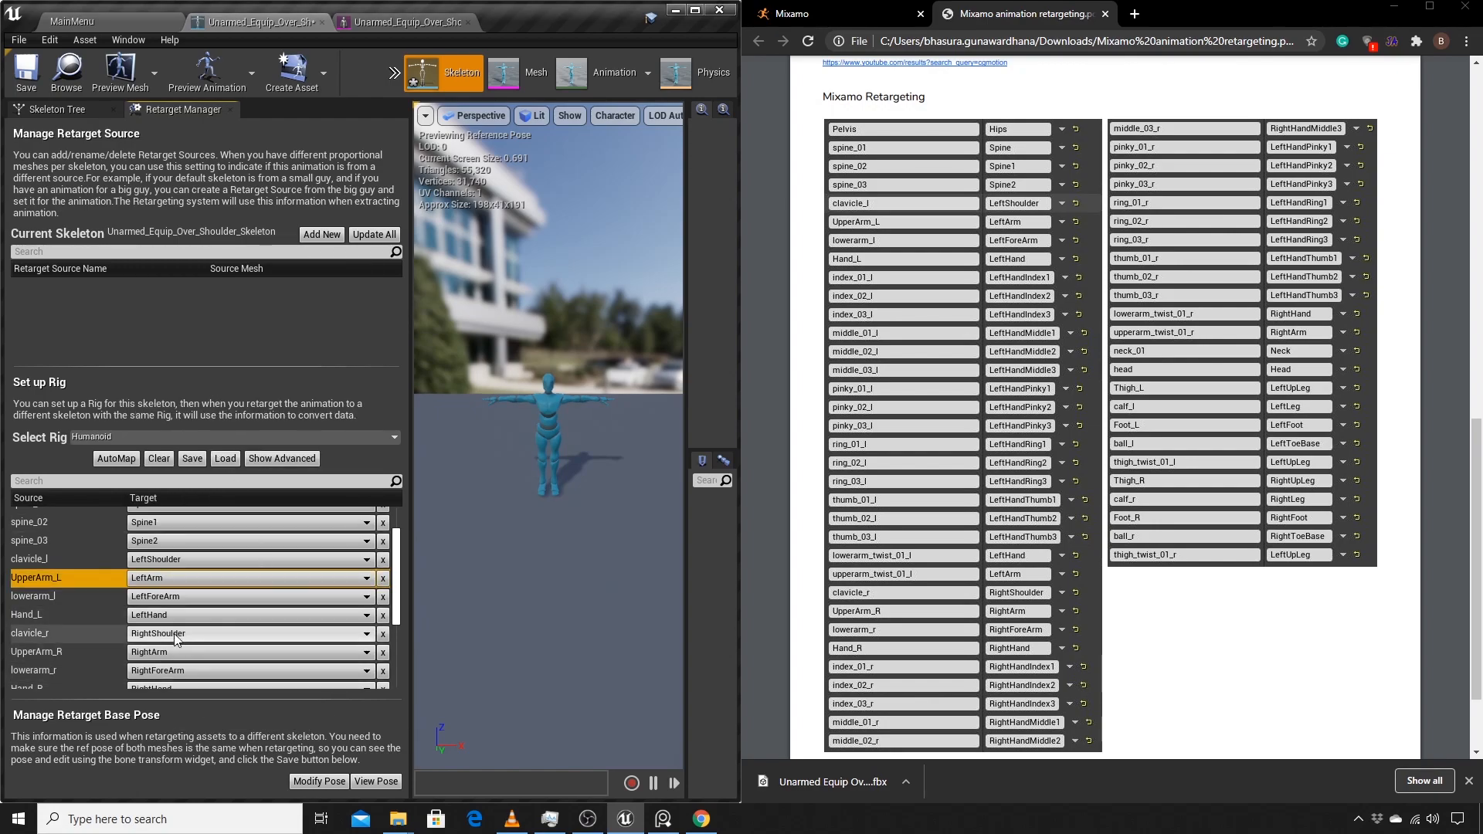
Step: Check the neck_01 target in the bone hierarchy and review the head and left leg targets against the PDF table
scroll(205, 579, down, 1)
scroll(211, 598, down, 3)
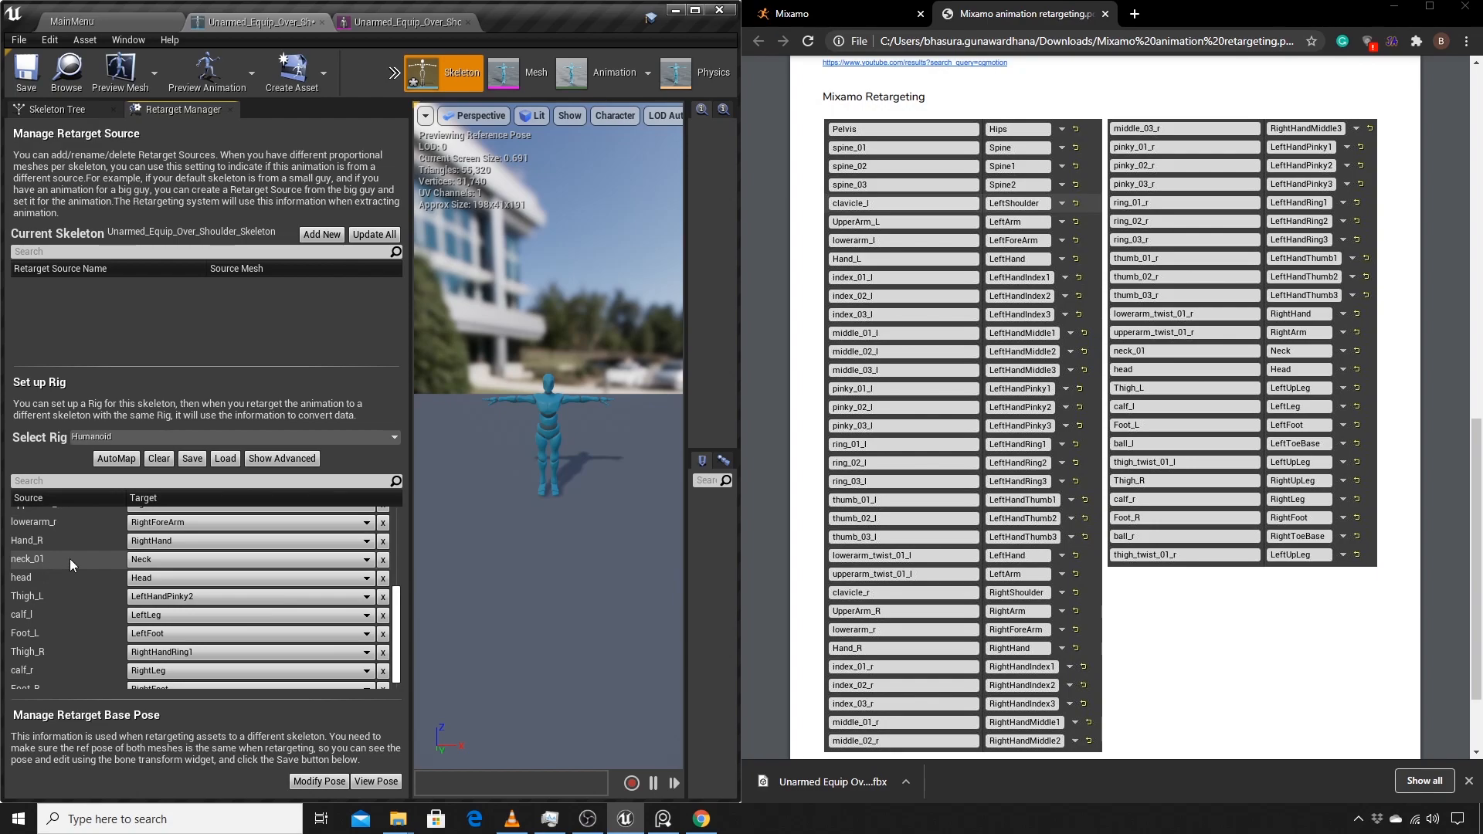
click(170, 568)
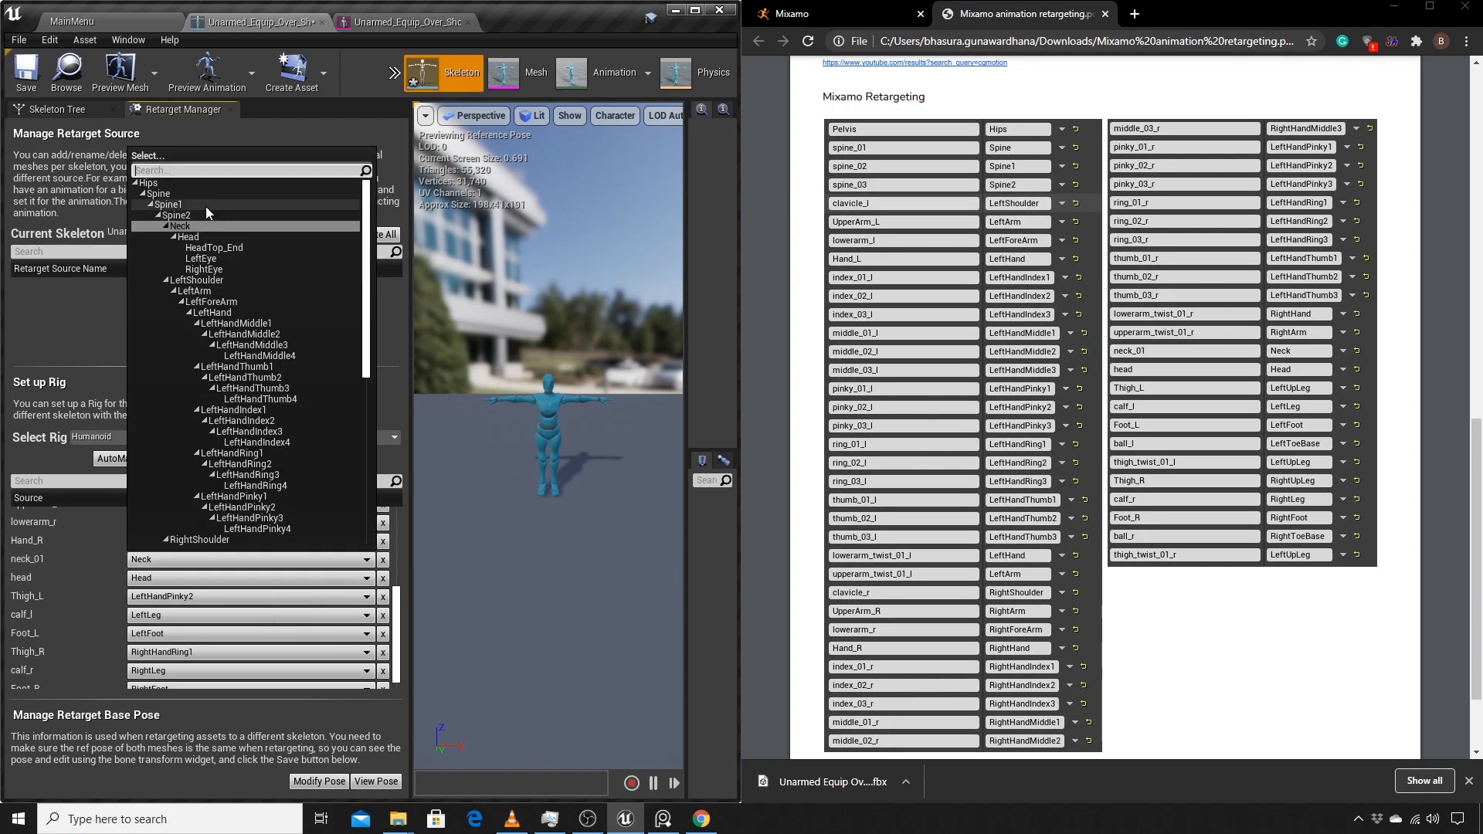
click(93, 614)
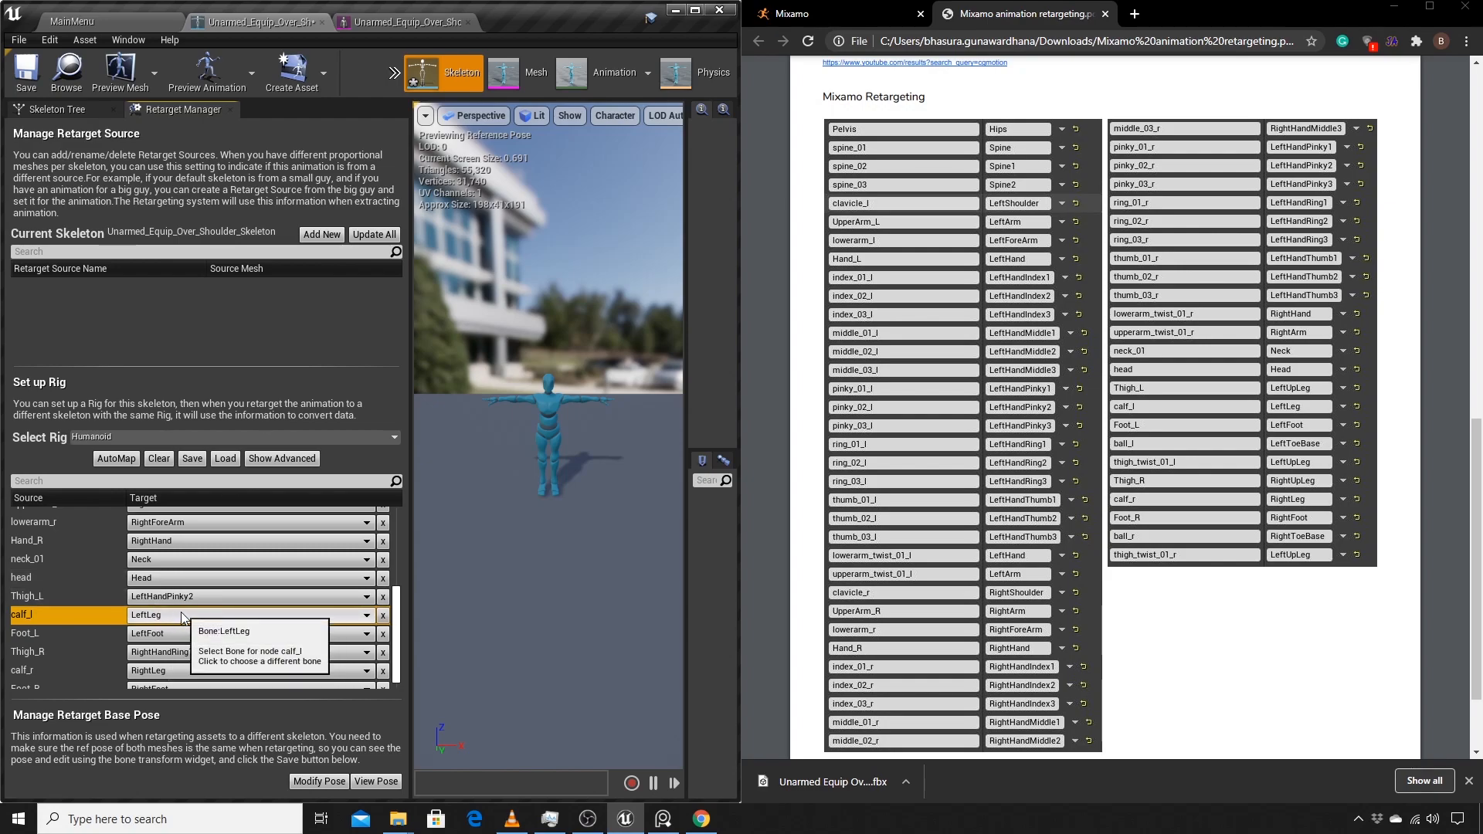
Step: Map Thigh_L to LeftUpLeg and Thigh_R to RightUpLeg
scroll(183, 615, down, 1)
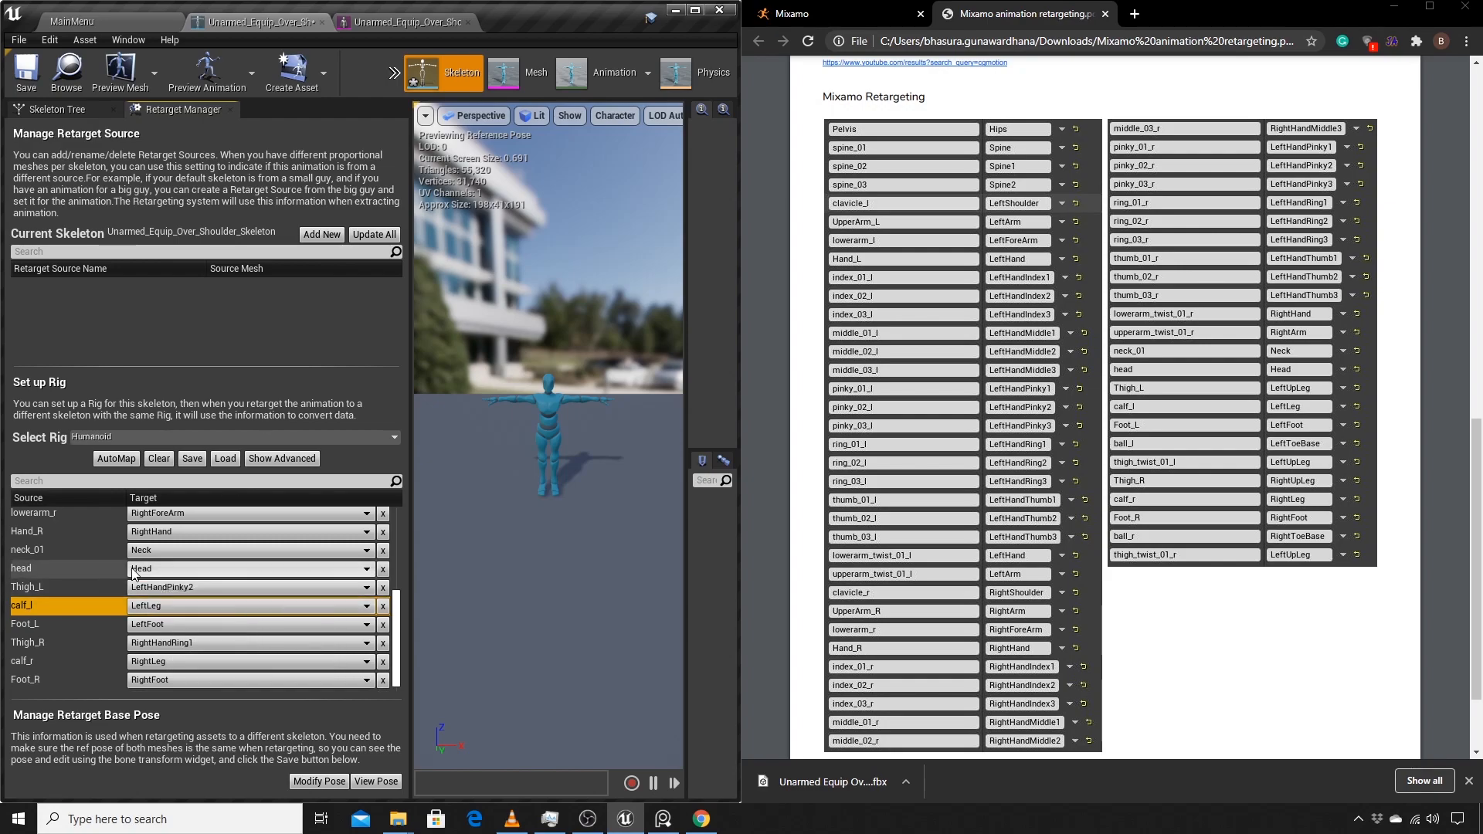
click(192, 589)
scroll(213, 540, down, 3)
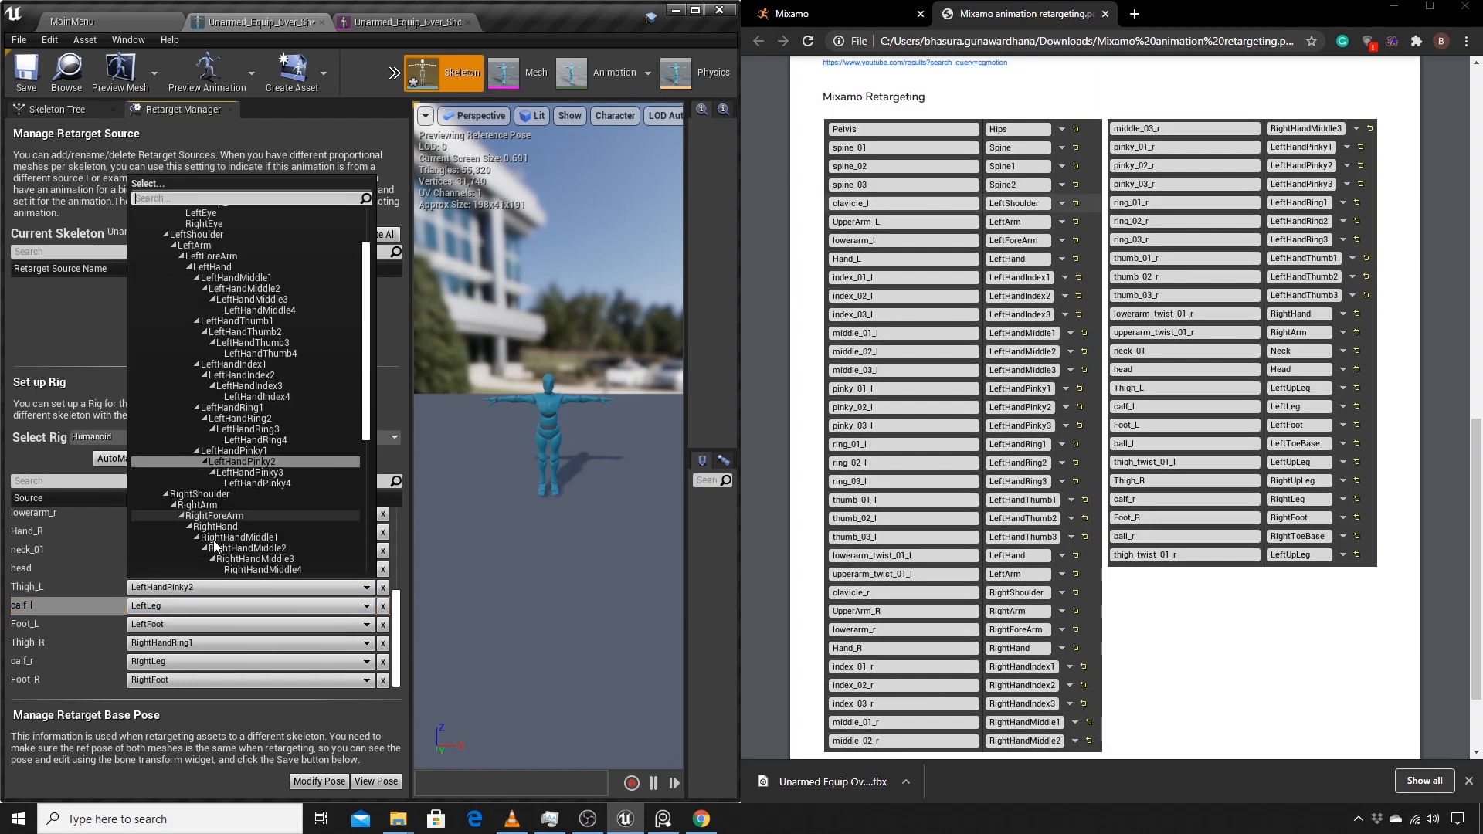
scroll(214, 544, down, 3)
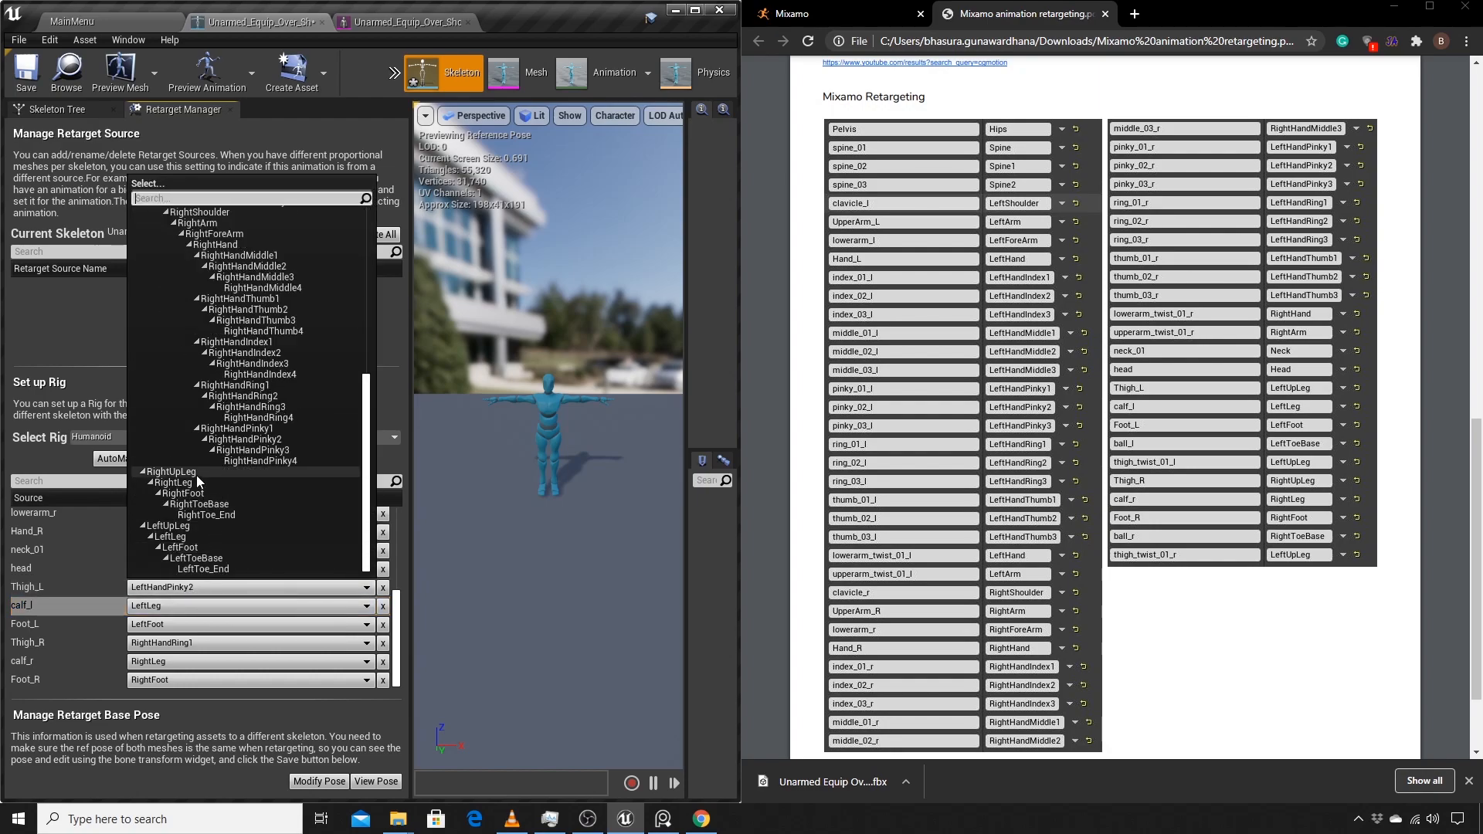
click(184, 526)
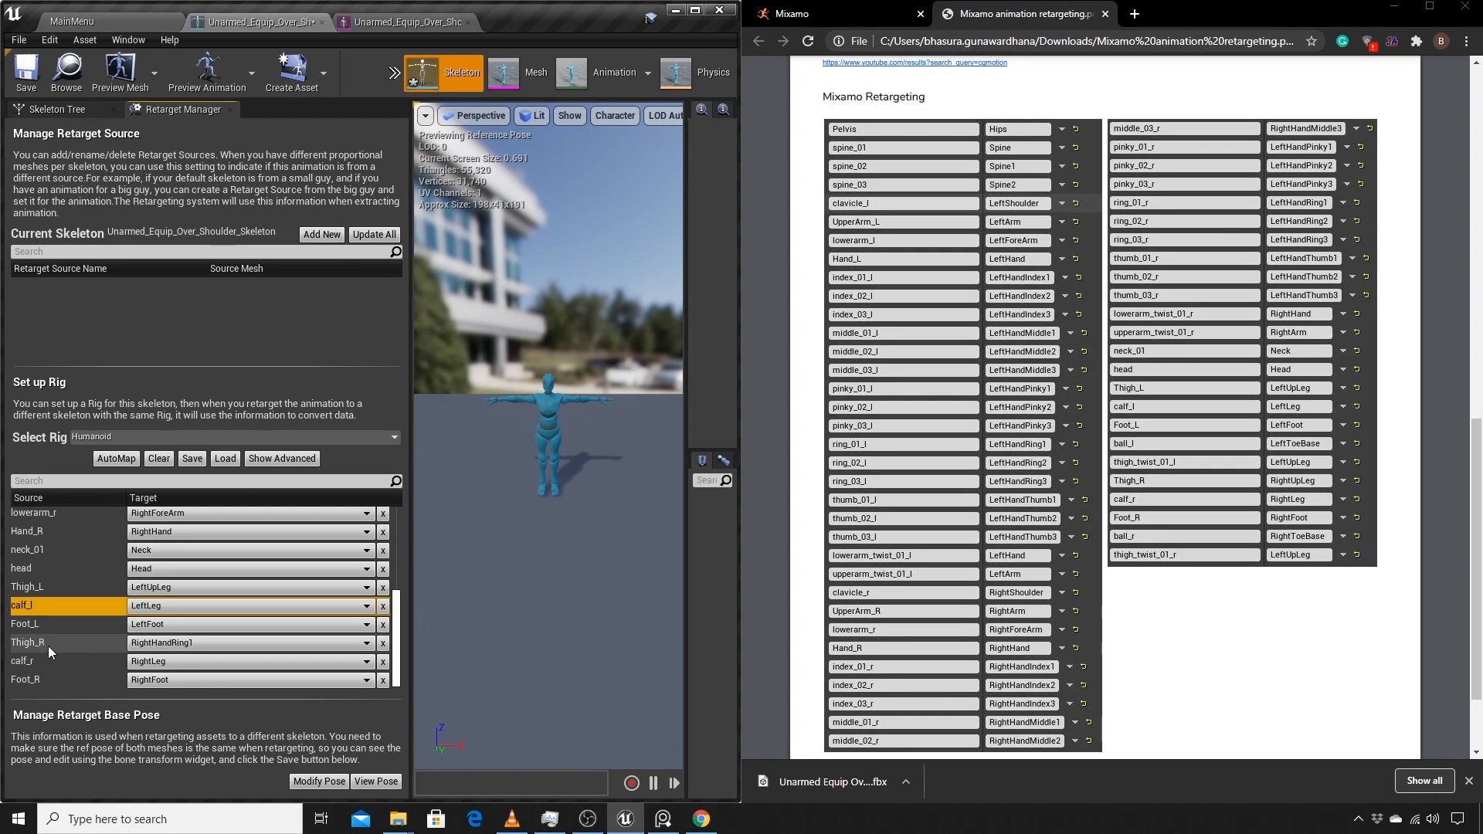
click(227, 649)
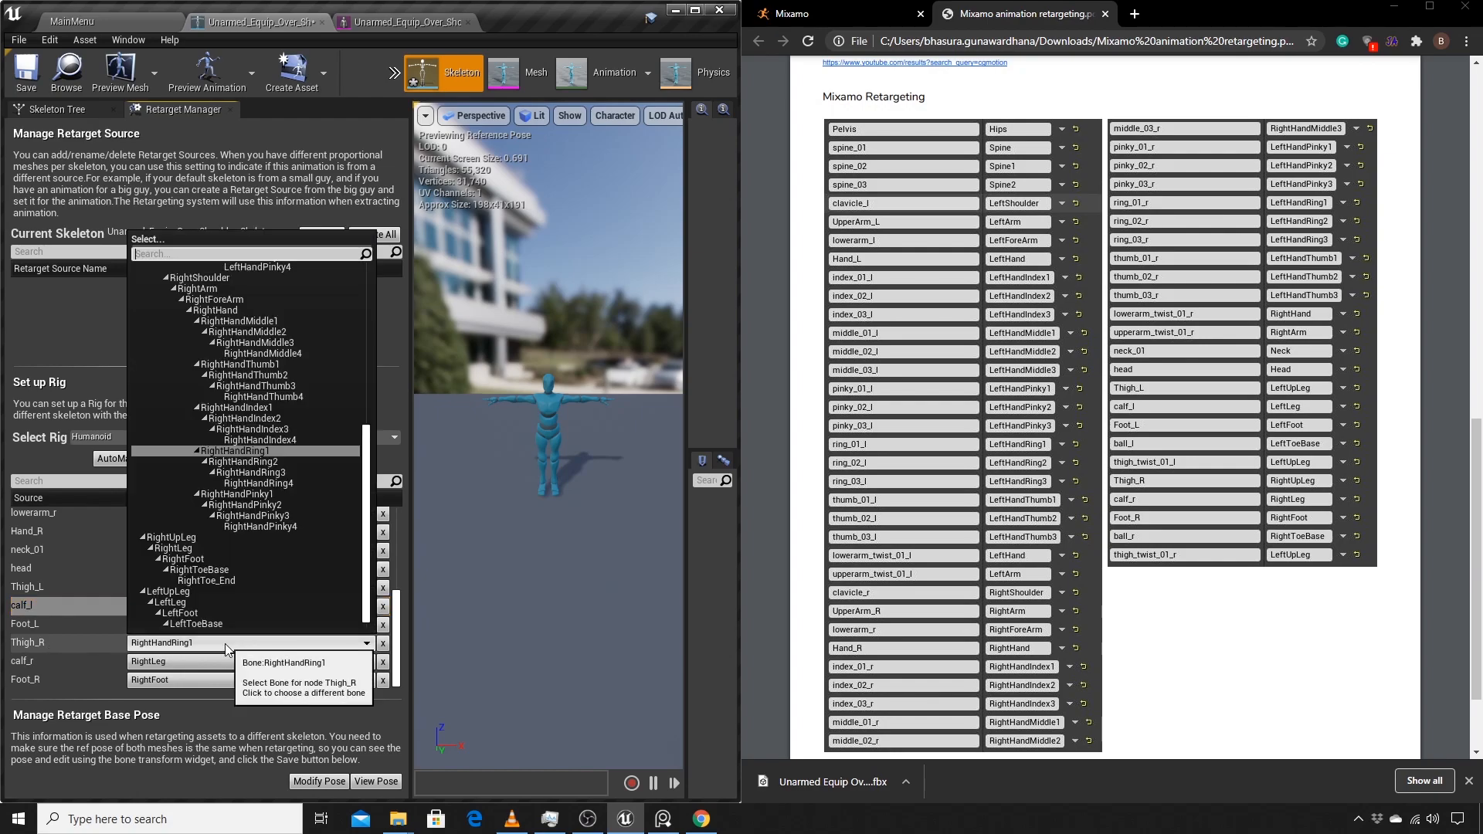
click(193, 540)
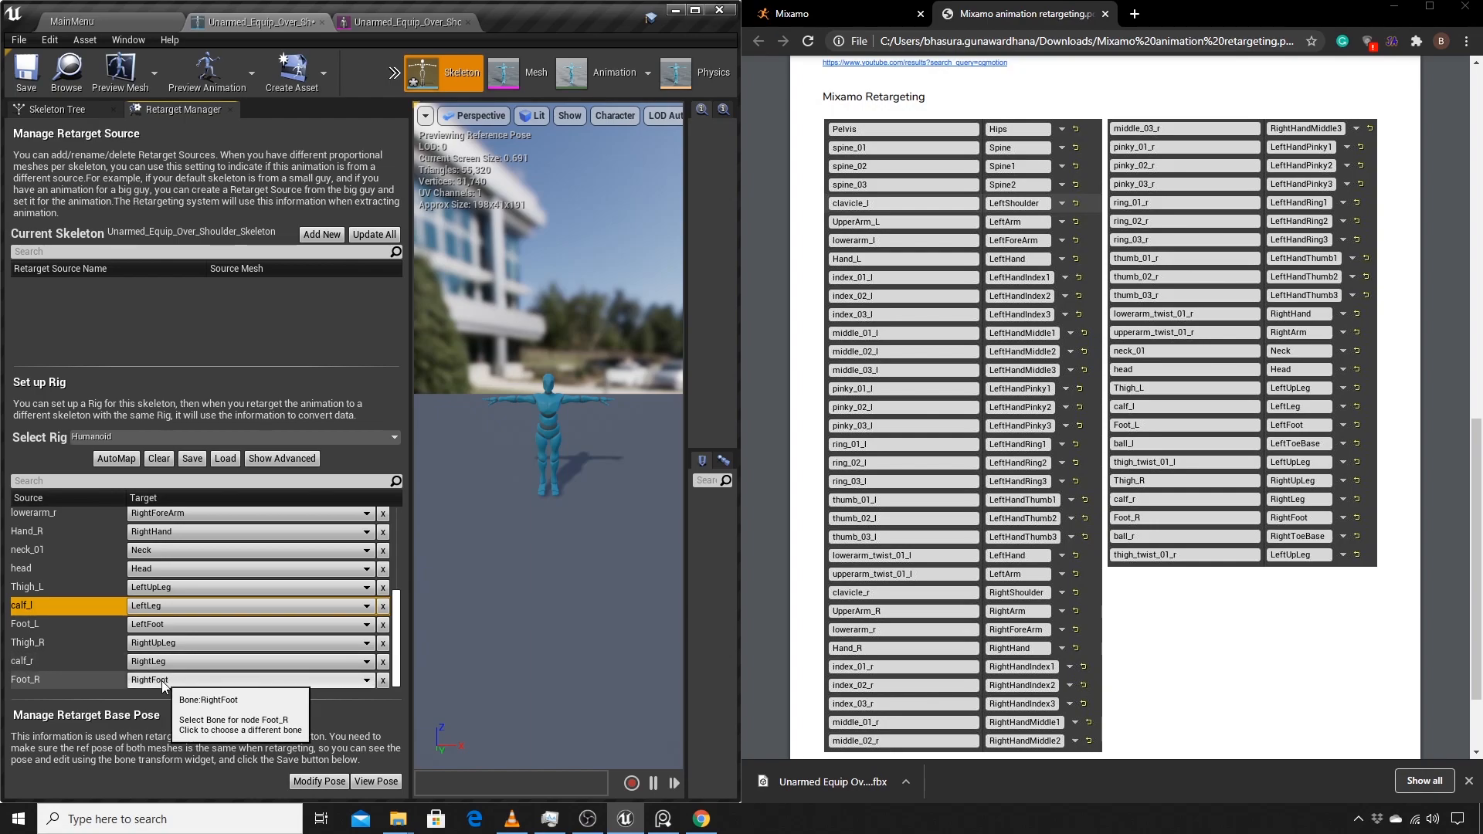
Step: Save the skeleton asset and look over the complete base bone mapping
scroll(185, 623, up, 15)
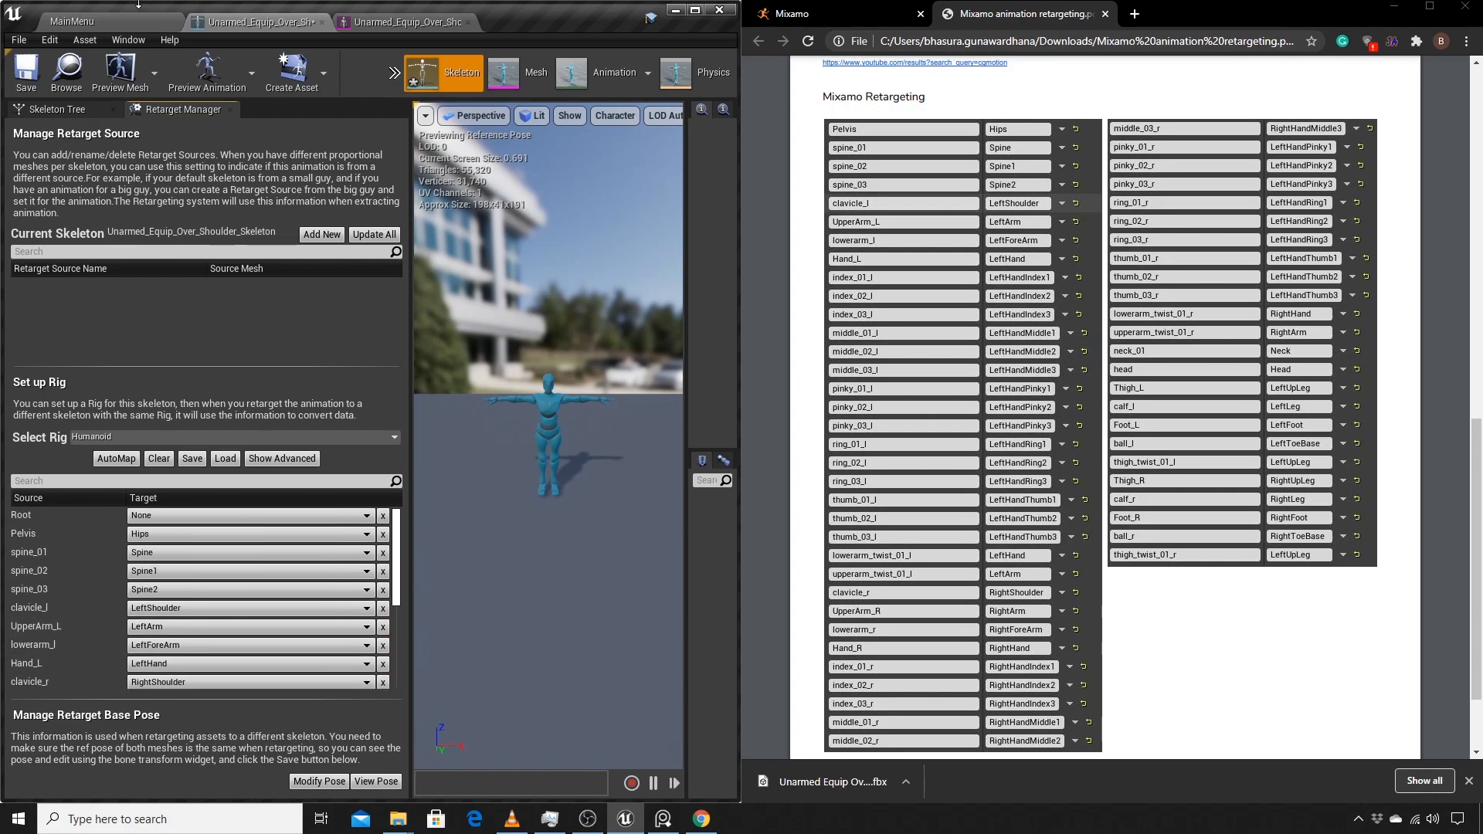
click(27, 77)
scroll(209, 556, down, 5)
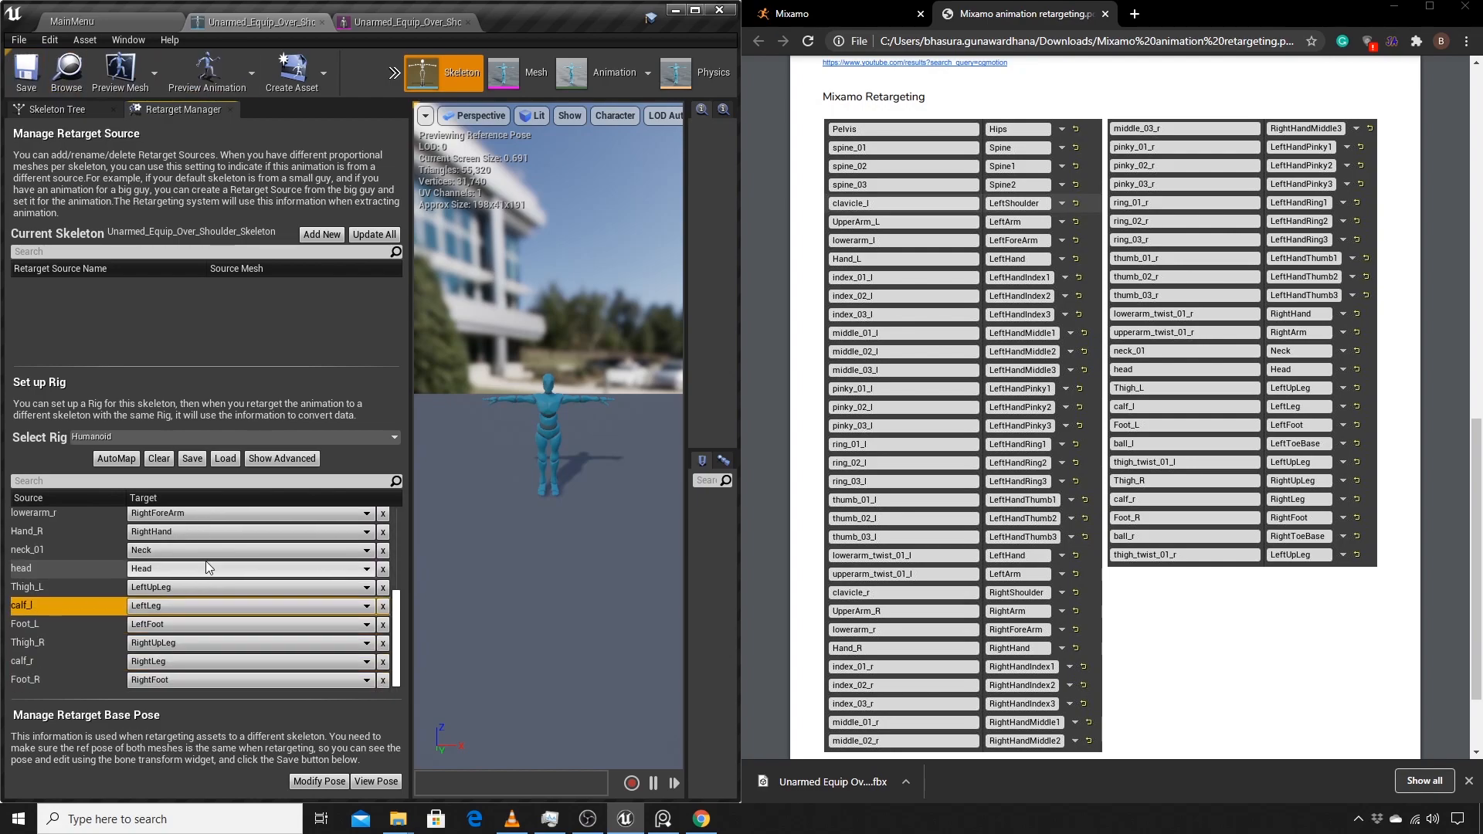
scroll(206, 561, up, 5)
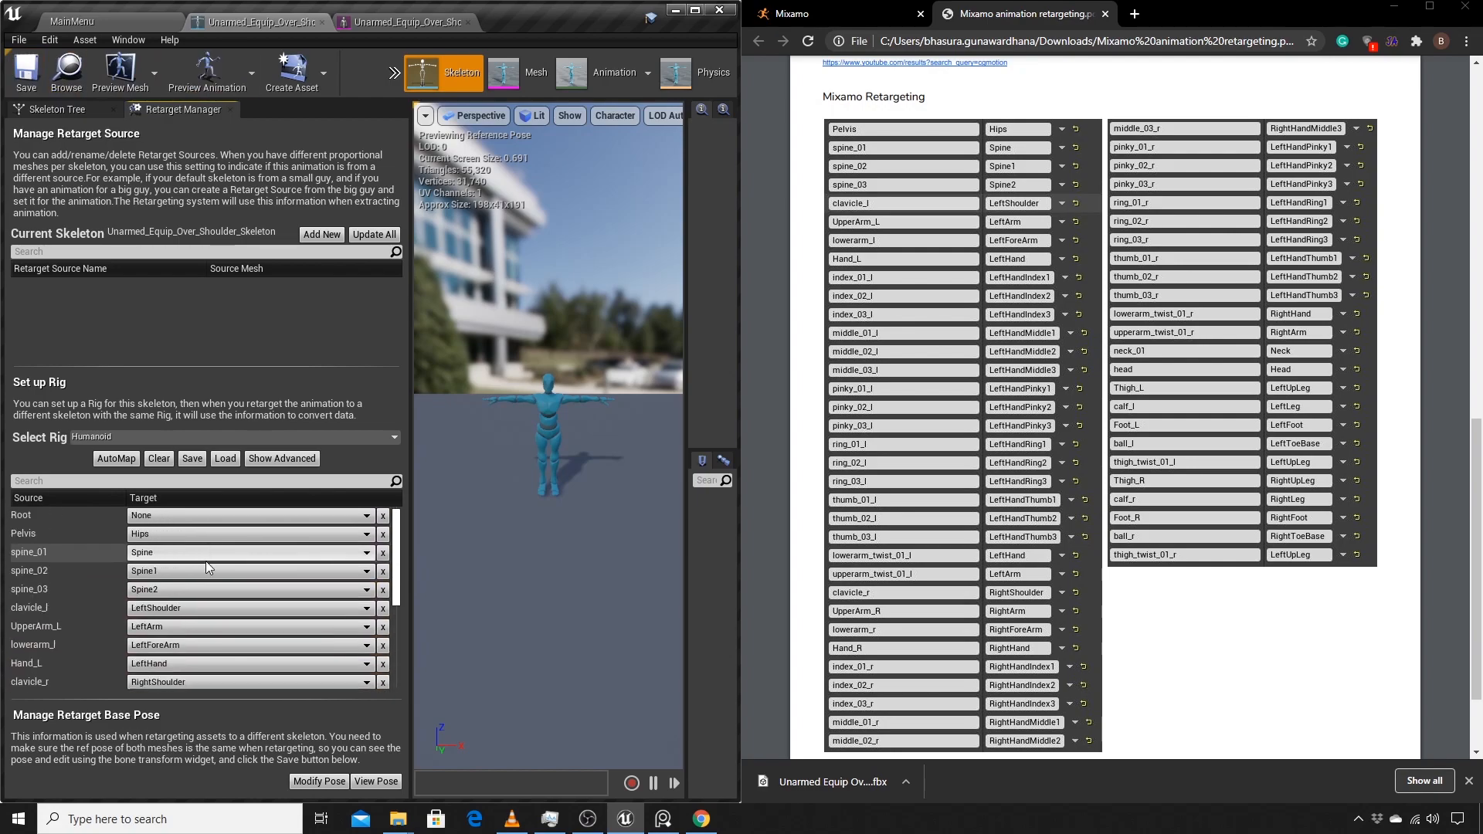
Step: Show the advanced bone mapping and map index_01_l, index_02_l and index_03_l to LeftHandIndex1, LeftHandIndex2 and LeftHandIndex3
click(296, 457)
scroll(108, 545, down, 10)
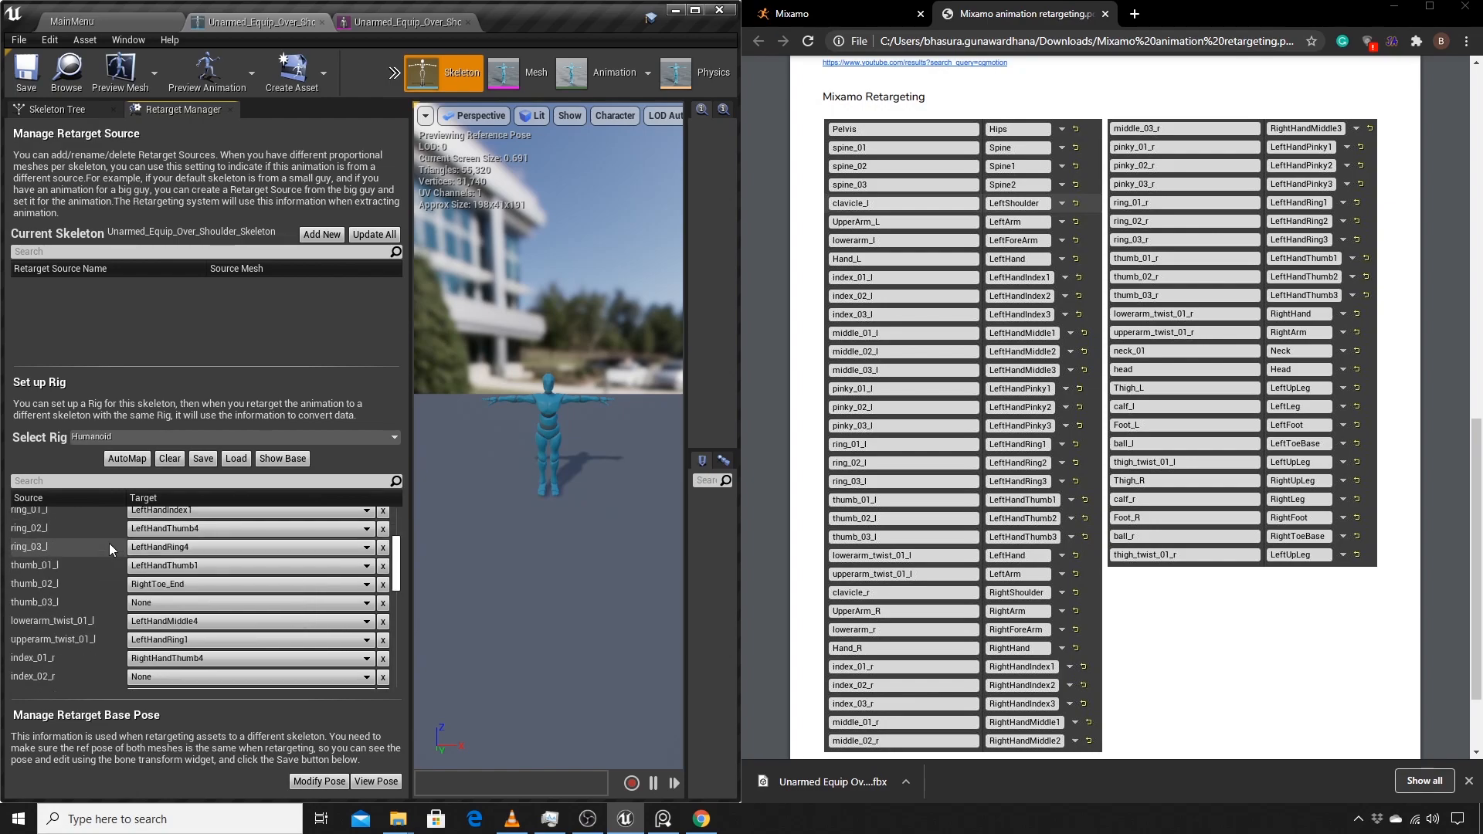
scroll(109, 543, up, 10)
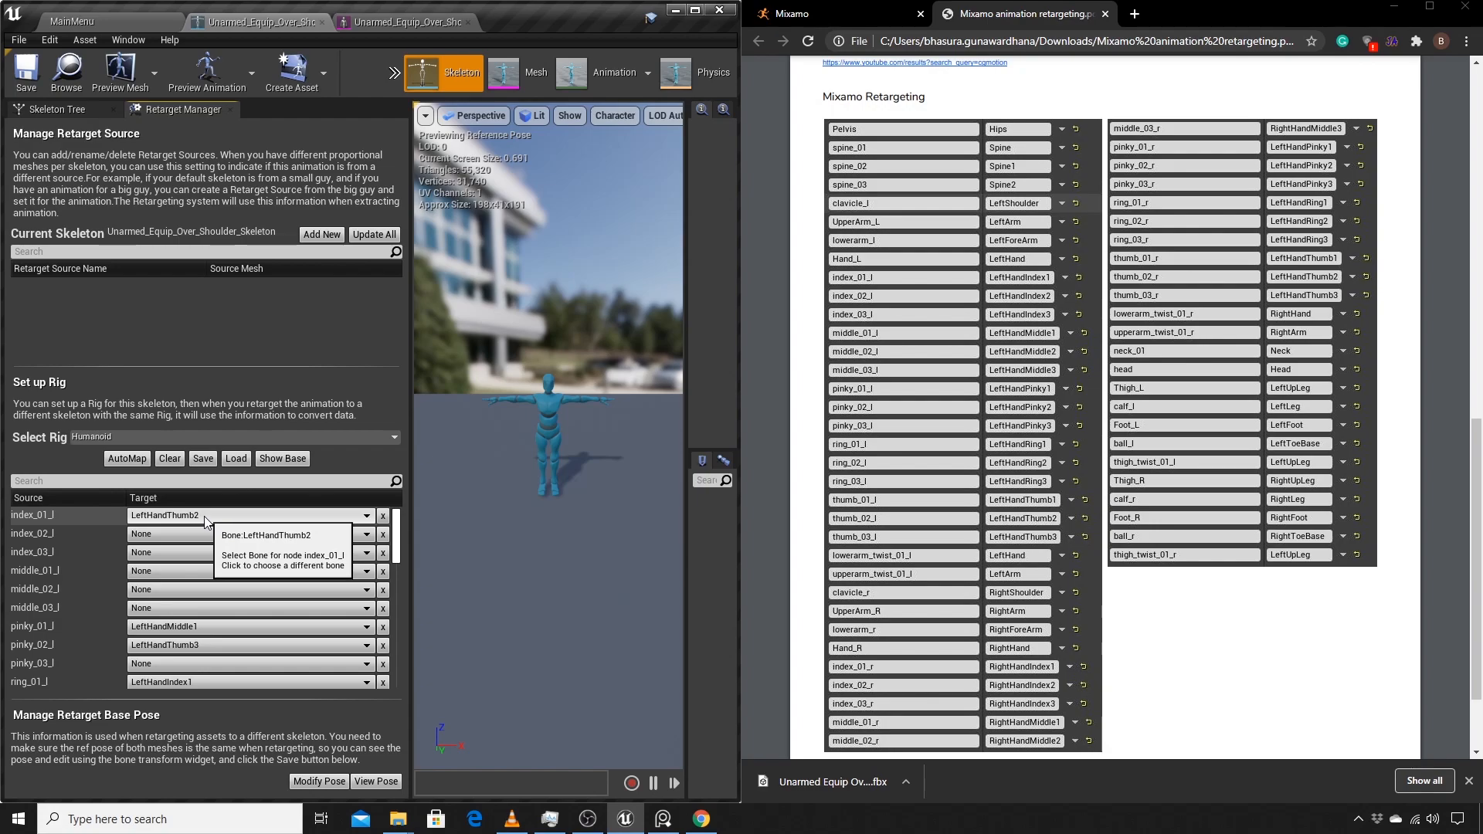
click(247, 516)
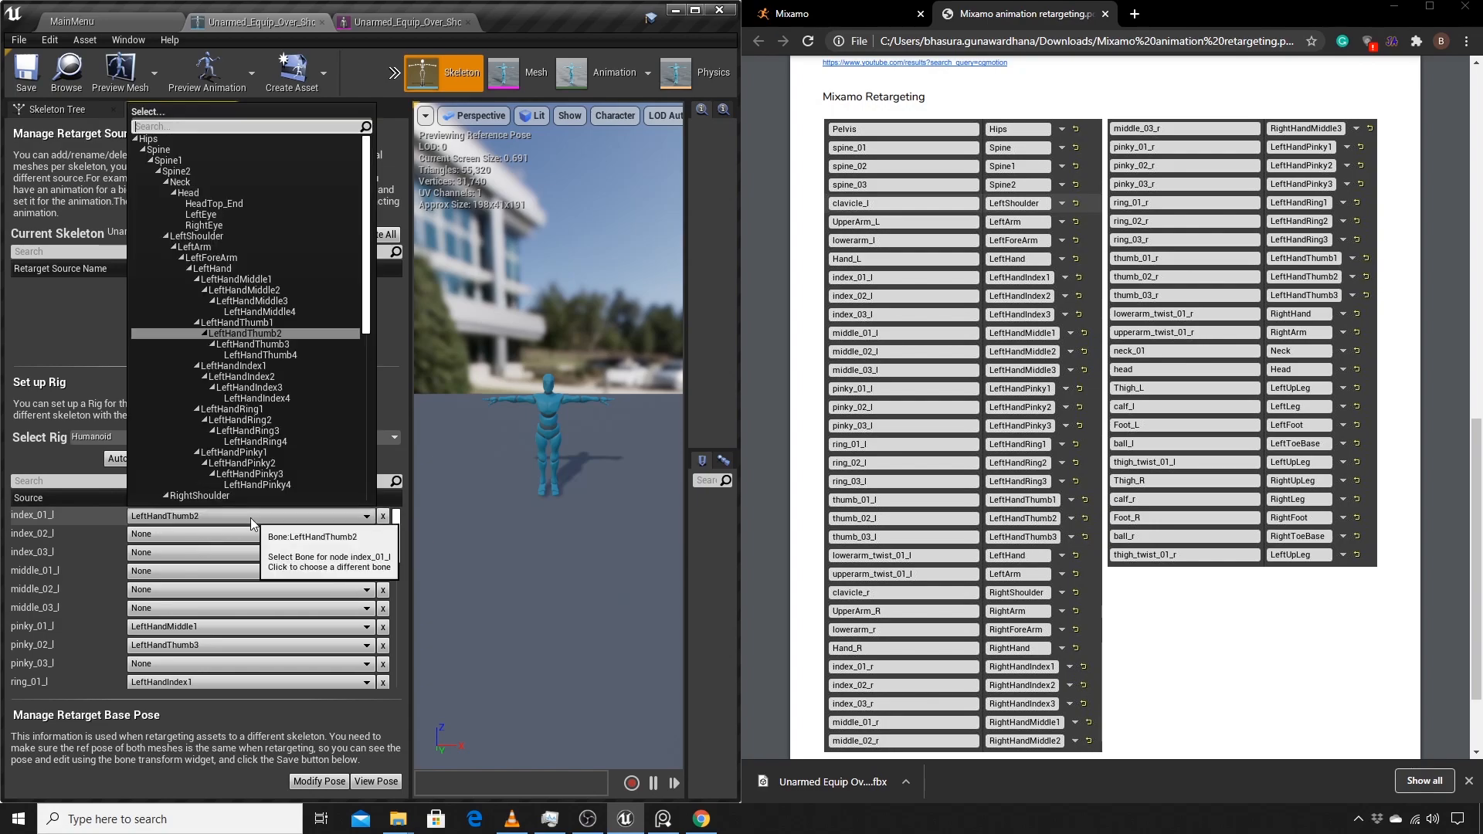
click(263, 366)
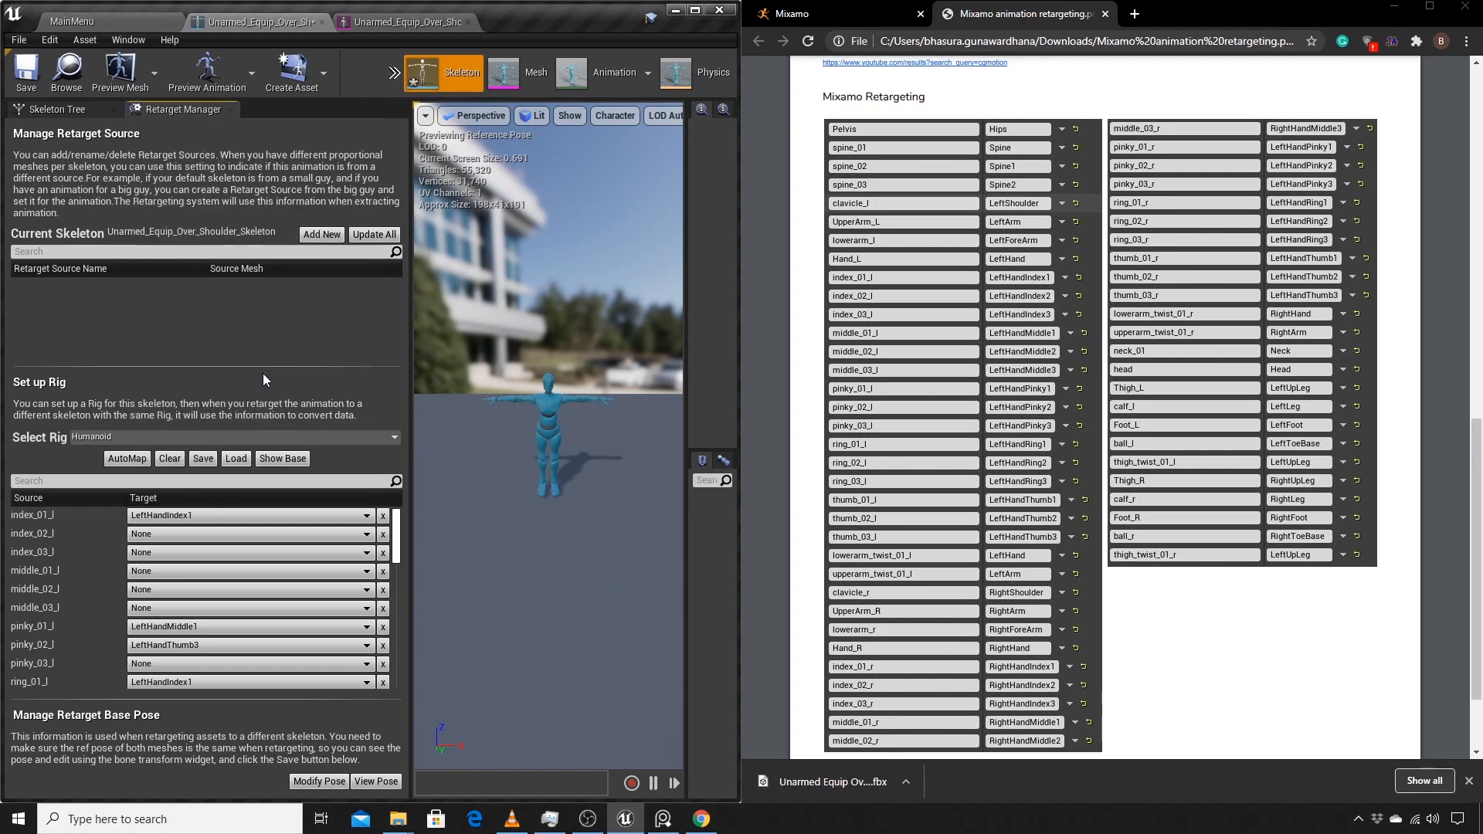
click(247, 534)
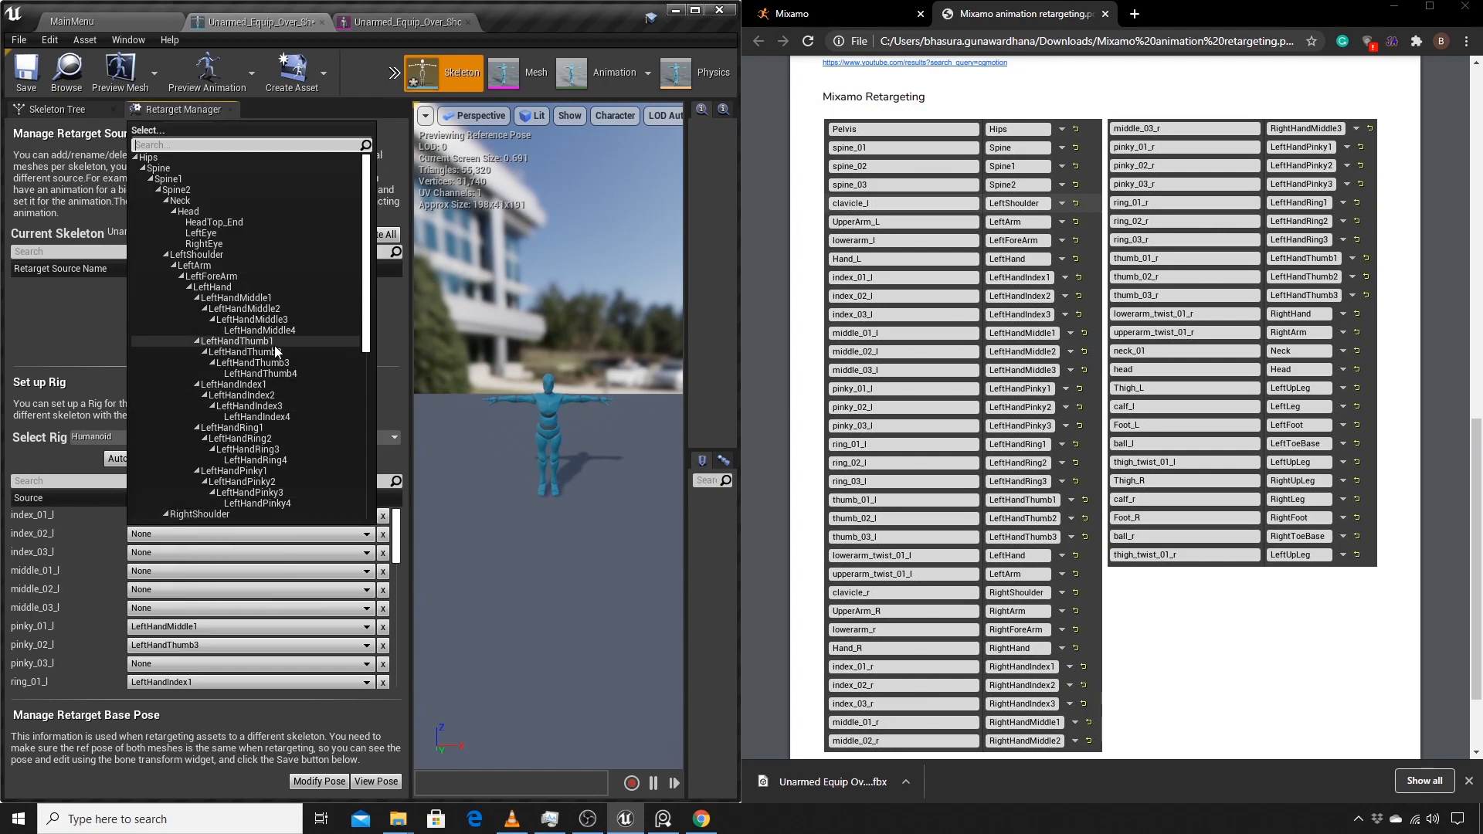
click(243, 394)
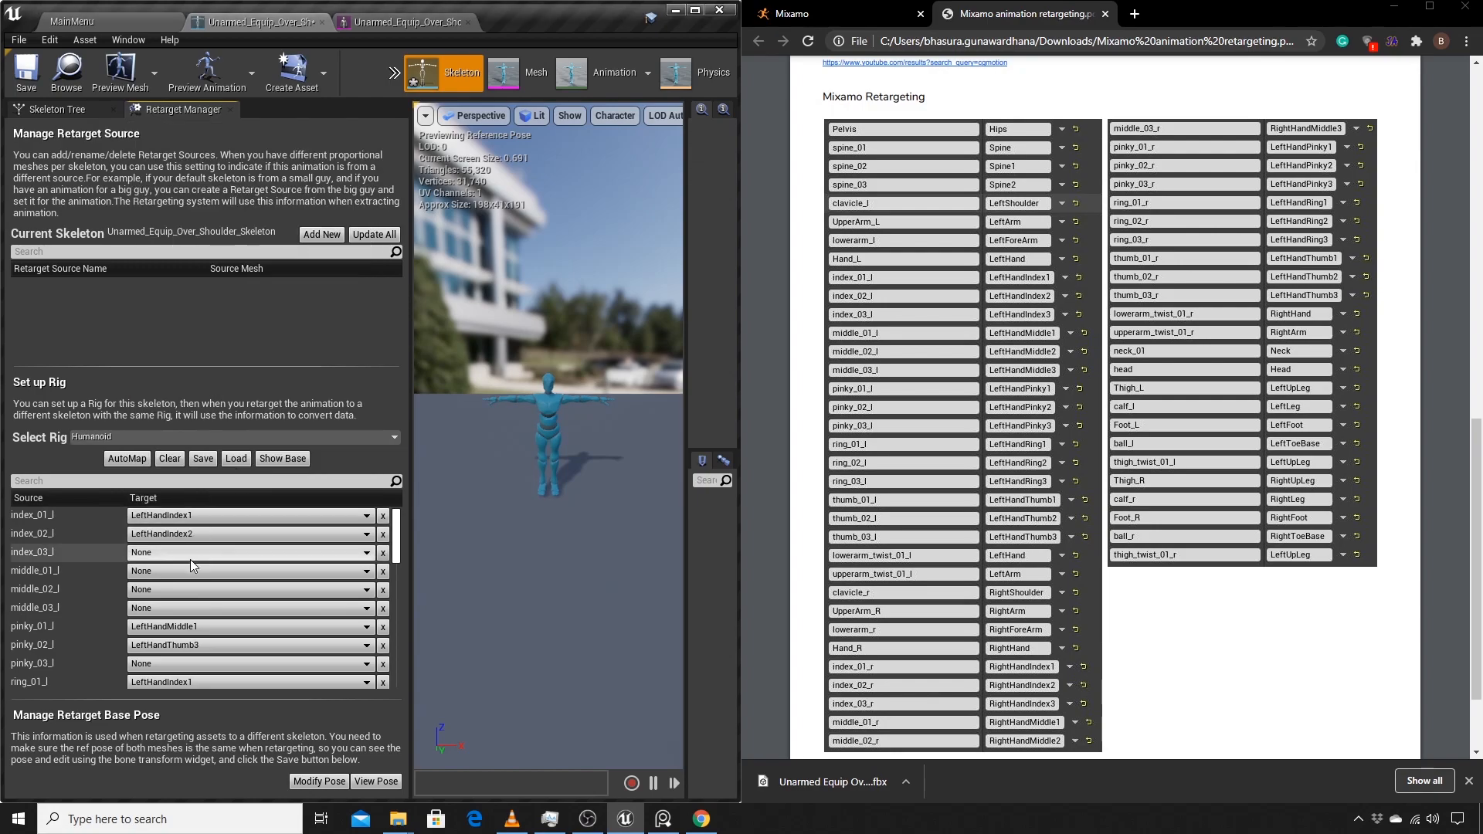
click(196, 553)
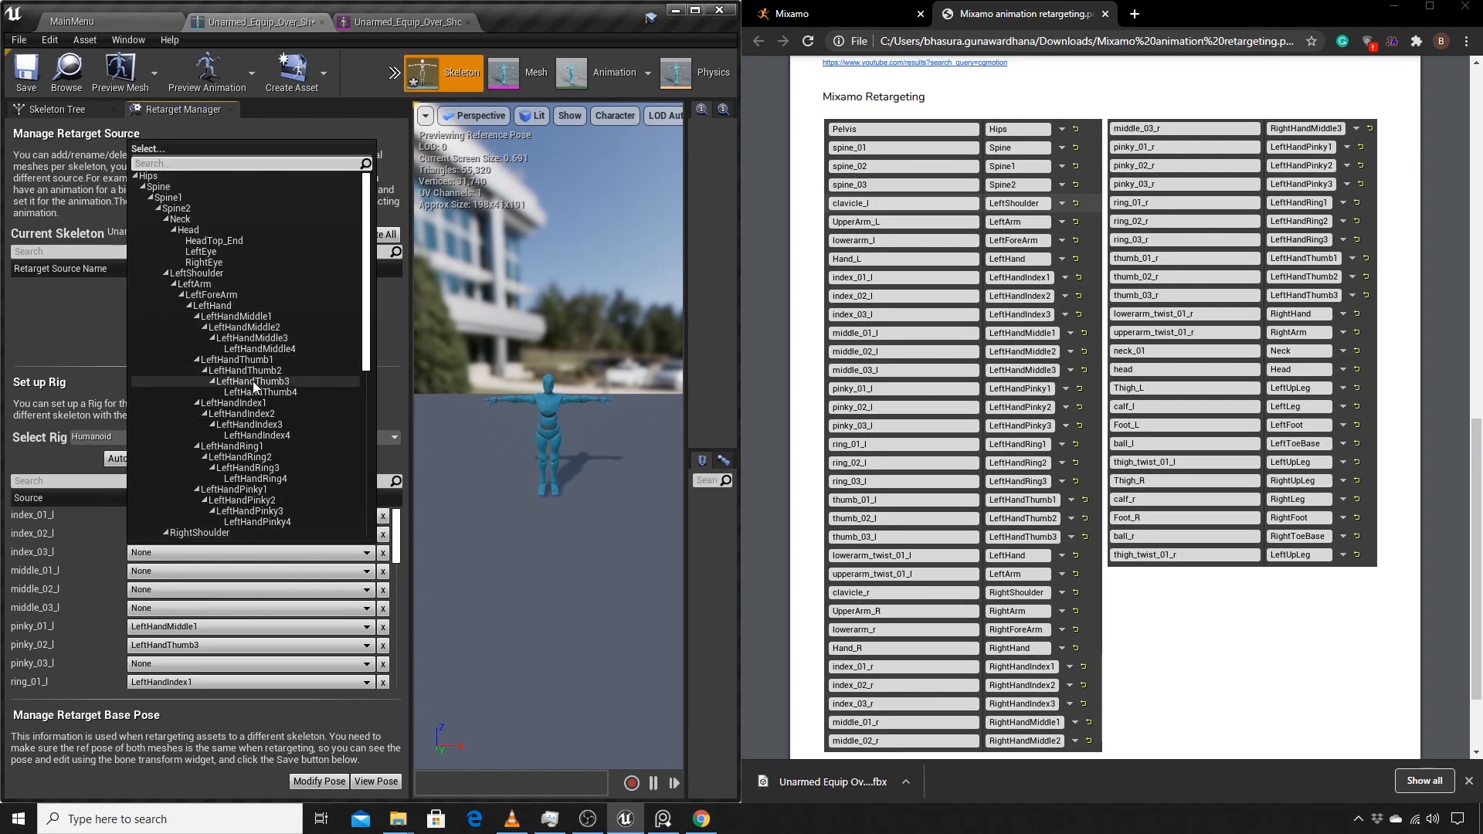
click(248, 424)
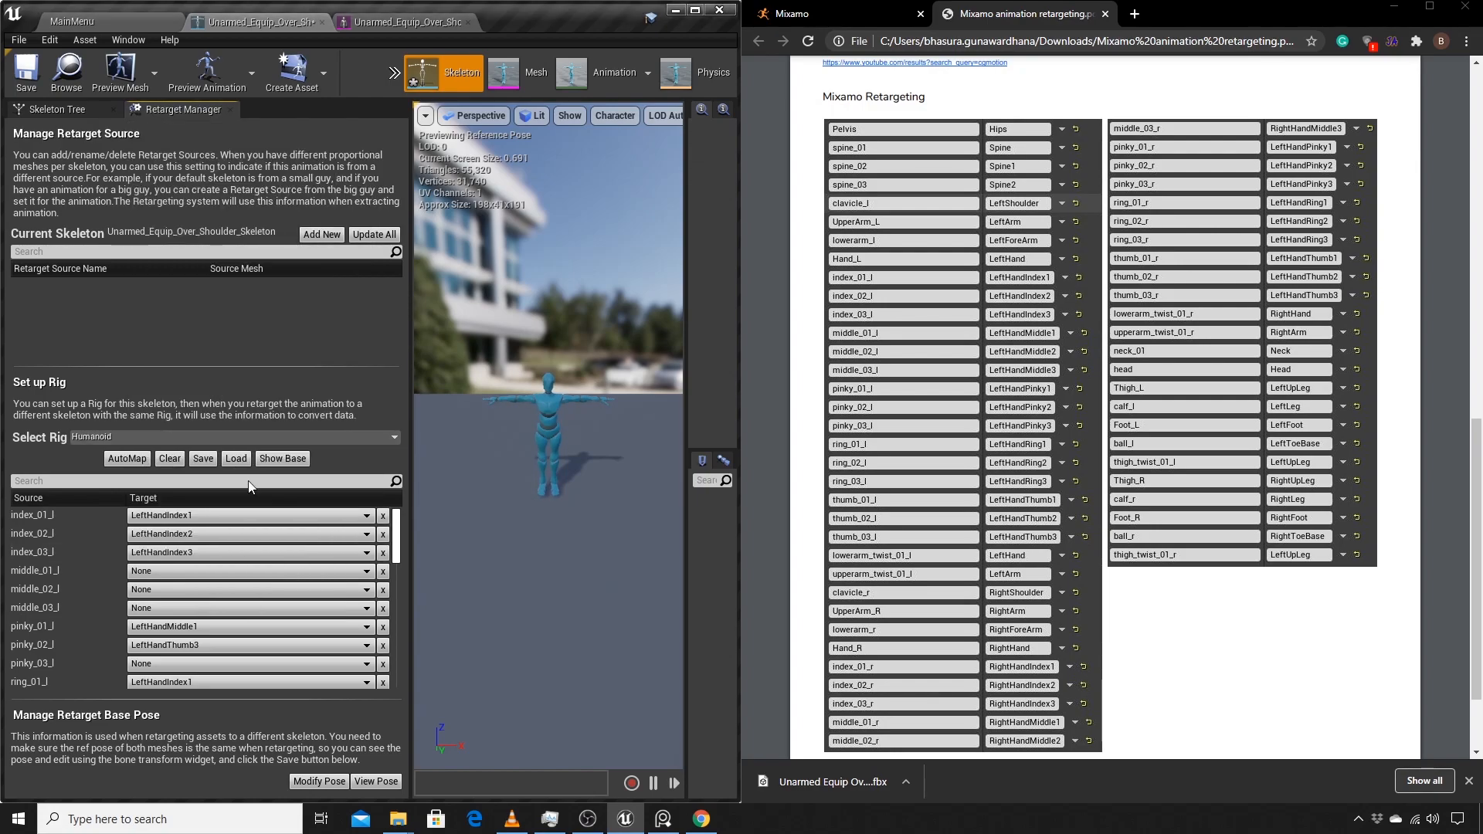
Step: Map middle_01_l, middle_02_l and middle_03_l to LeftHandMiddle1, LeftHandMiddle2 and LeftHandMiddle3
click(180, 576)
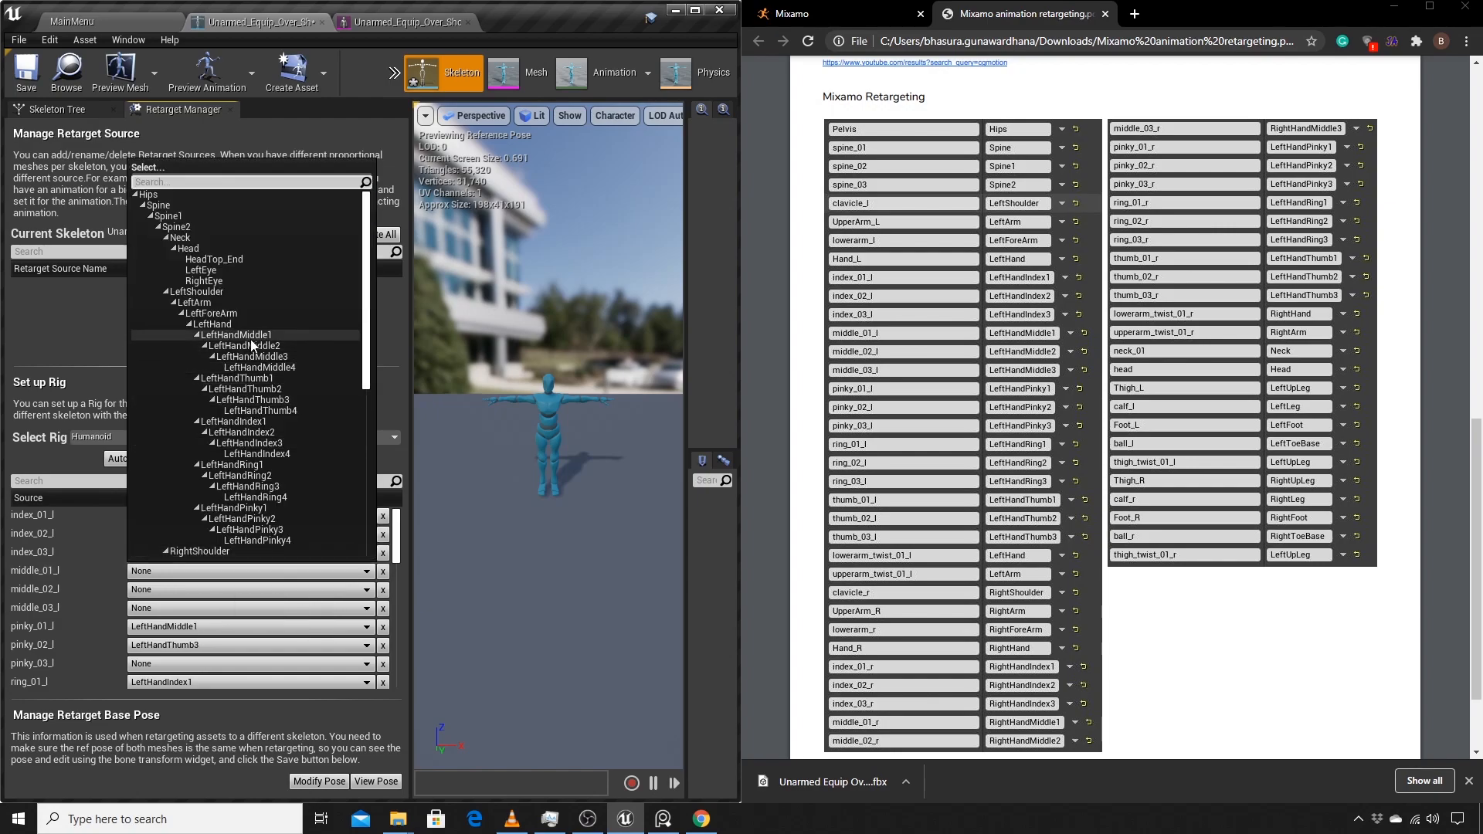
click(251, 340)
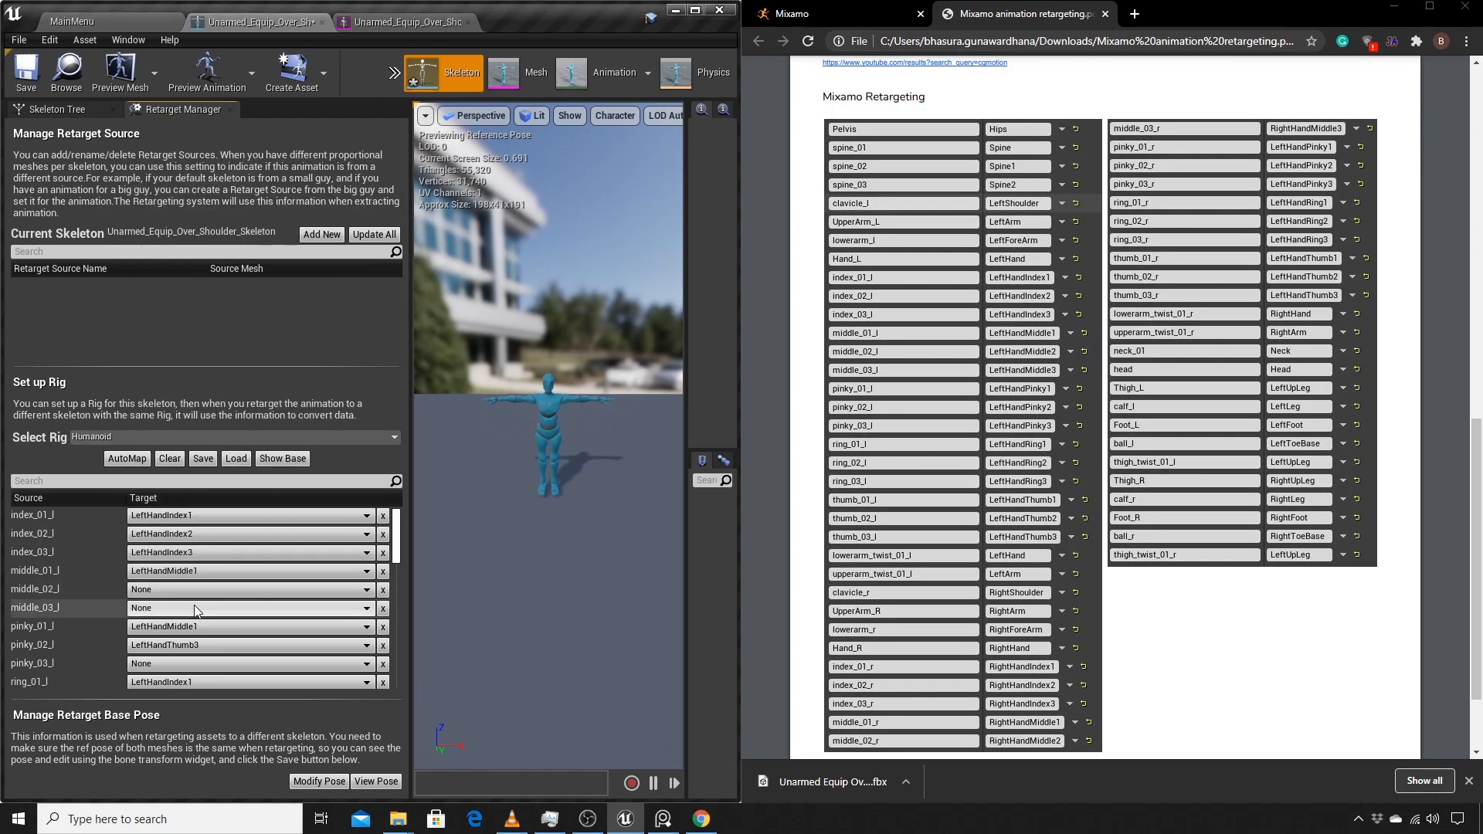
click(193, 590)
click(280, 368)
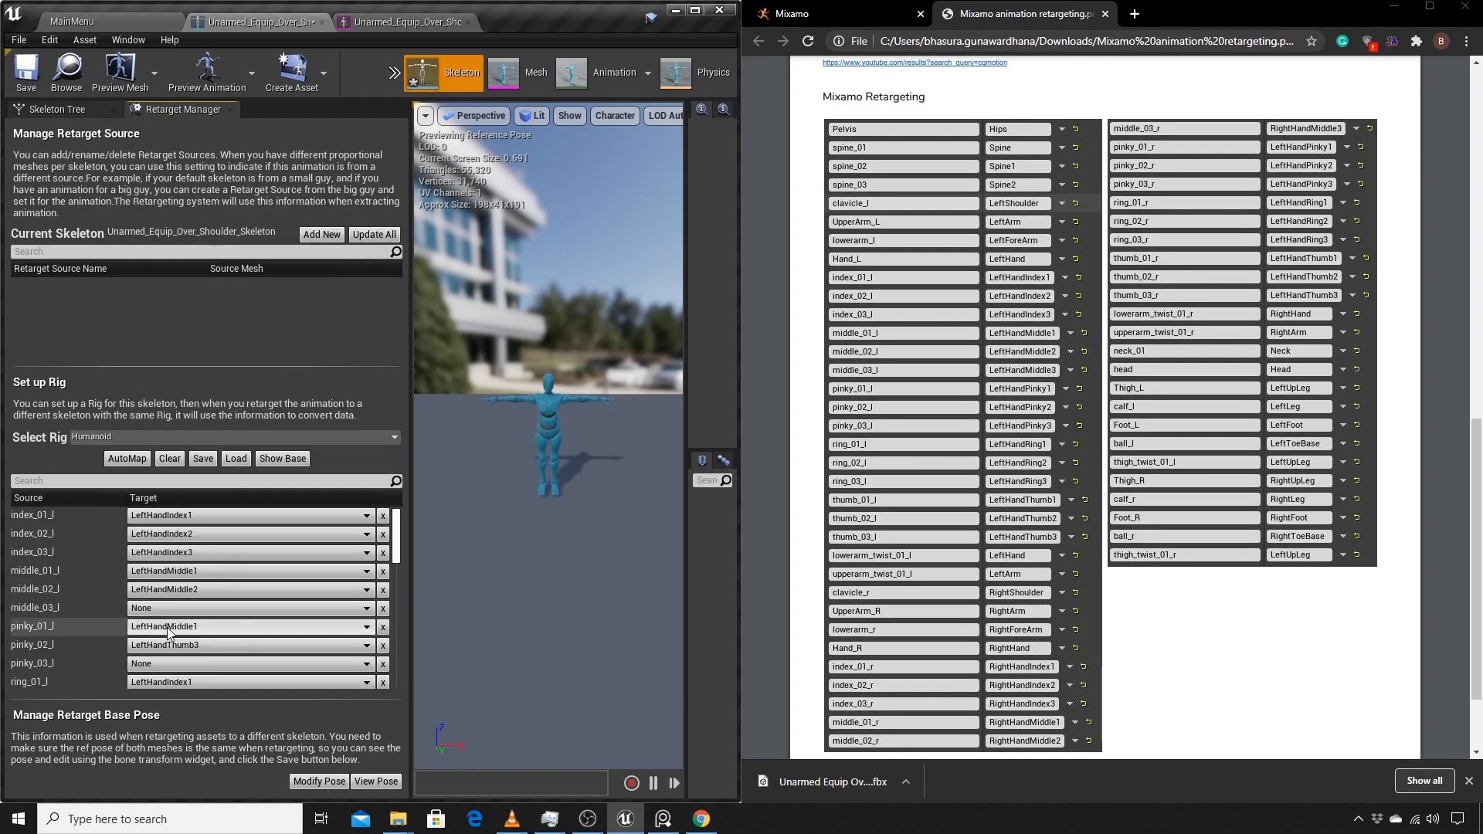
click(174, 609)
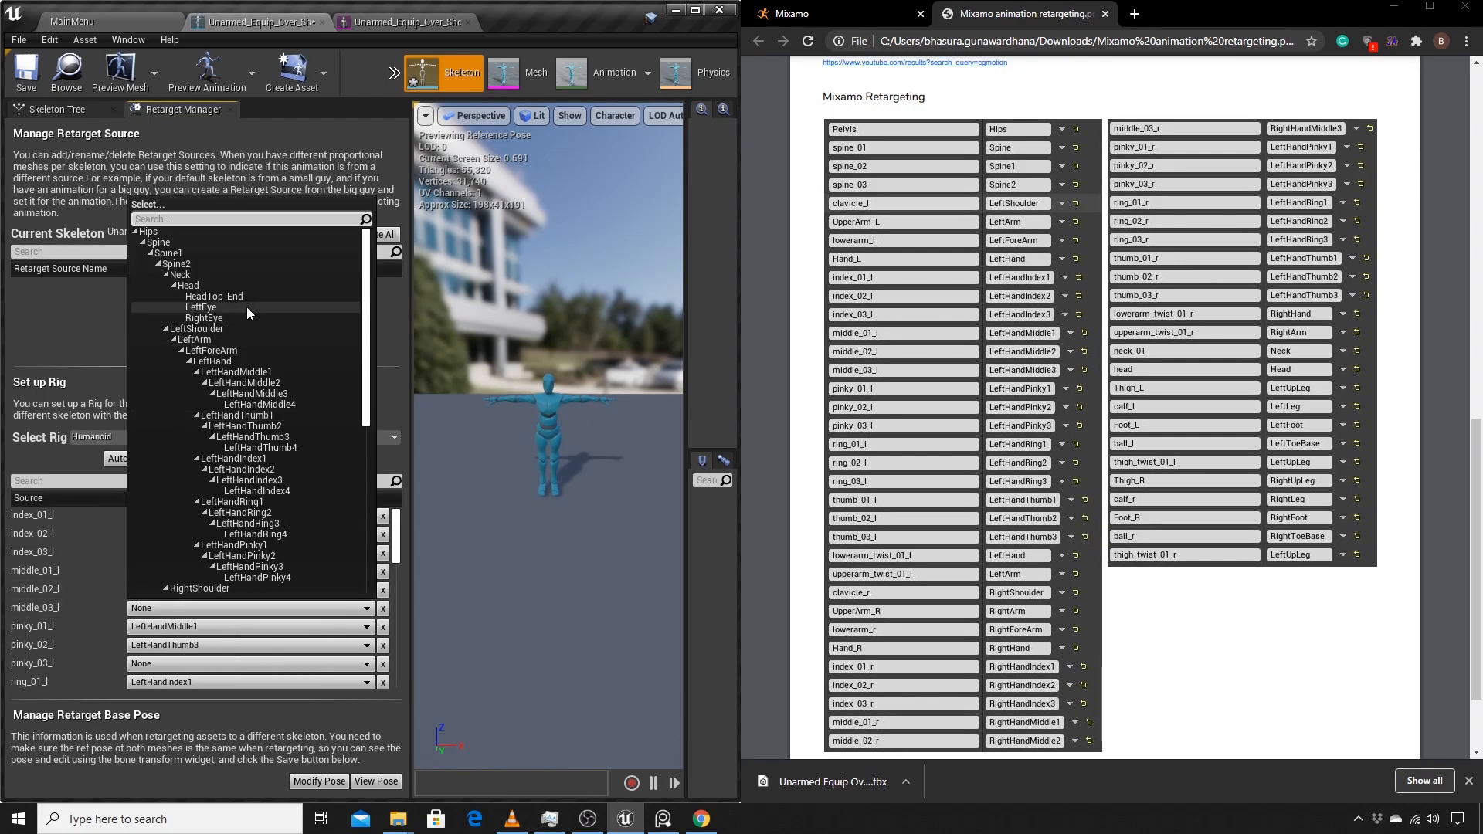
click(278, 392)
Step: Map pinky_01_l, pinky_02_l and pinky_03_l to LeftHandPinky1, LeftHandPinky2 and LeftHandPinky3
scroll(243, 597, down, 2)
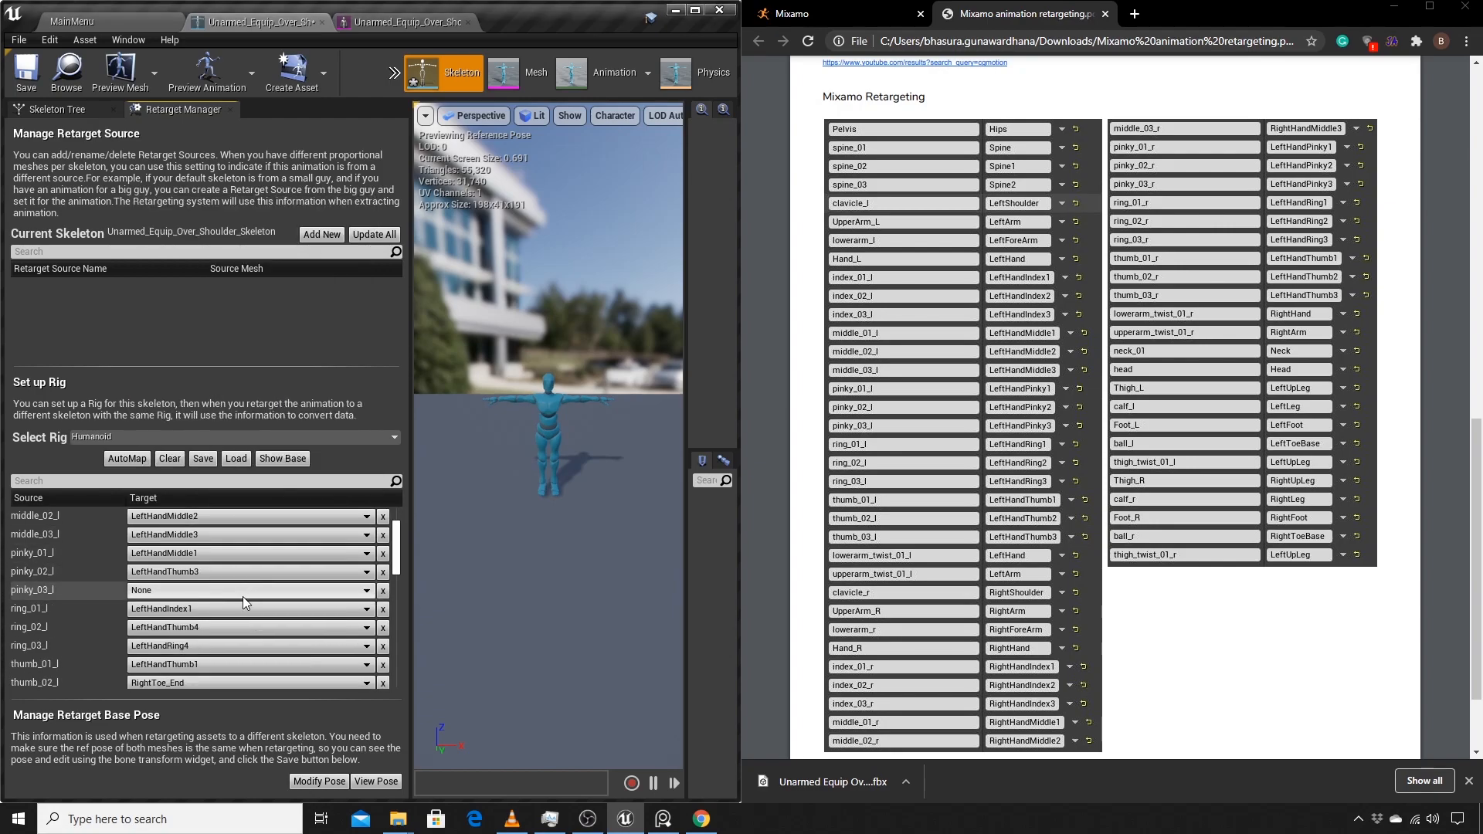
click(206, 555)
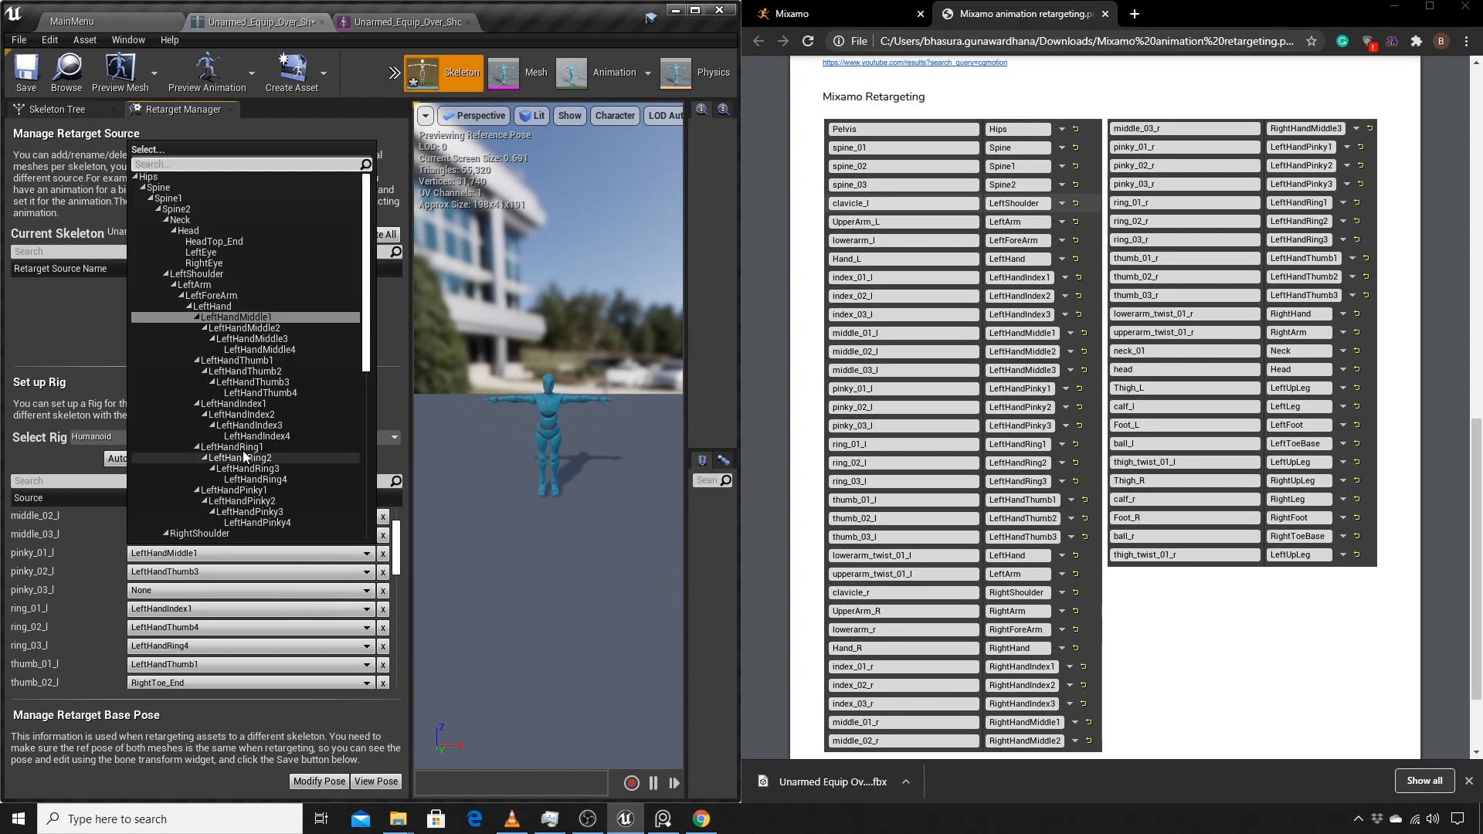
click(261, 488)
click(237, 572)
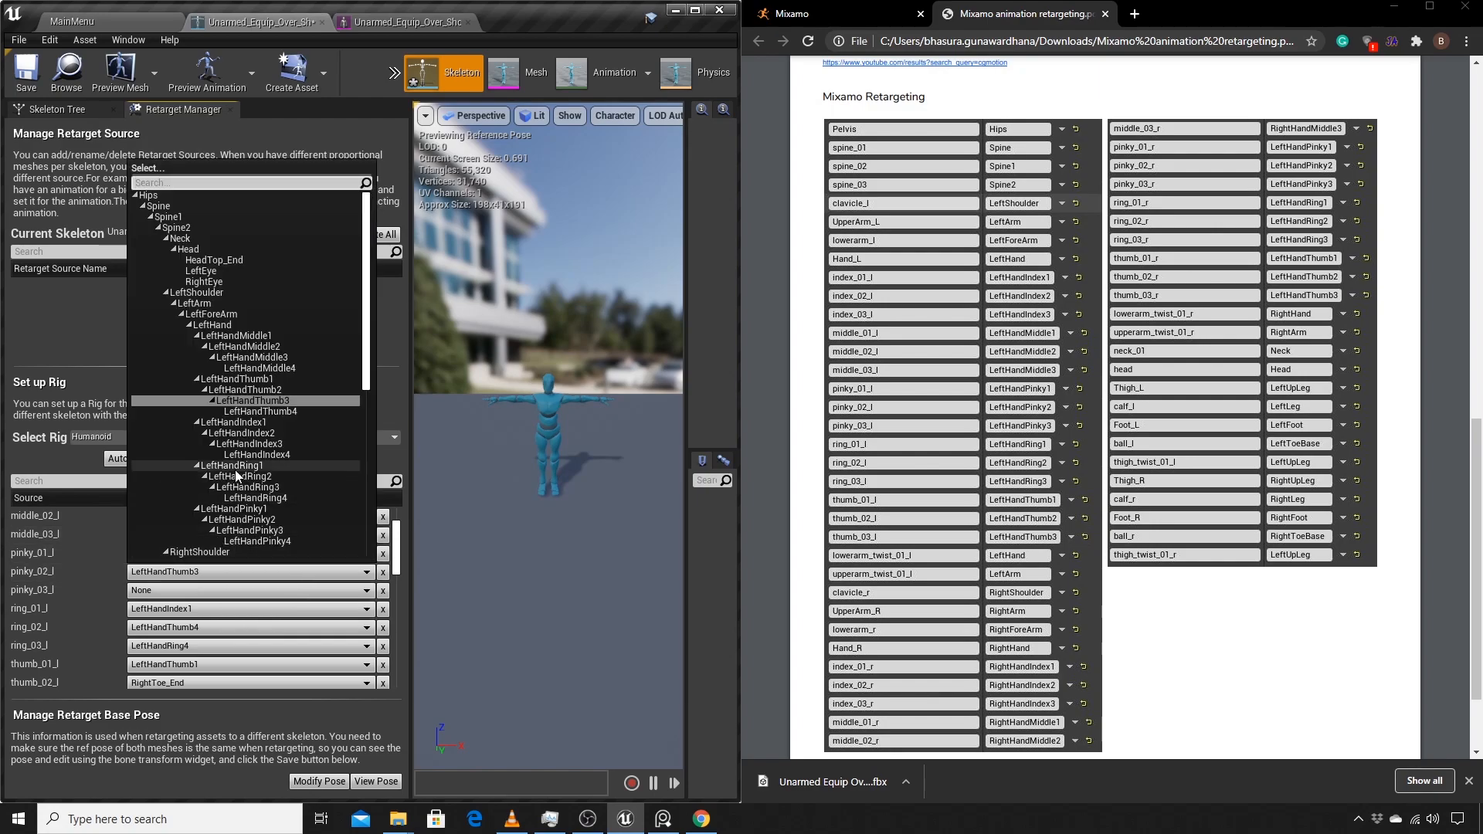
click(257, 518)
click(183, 591)
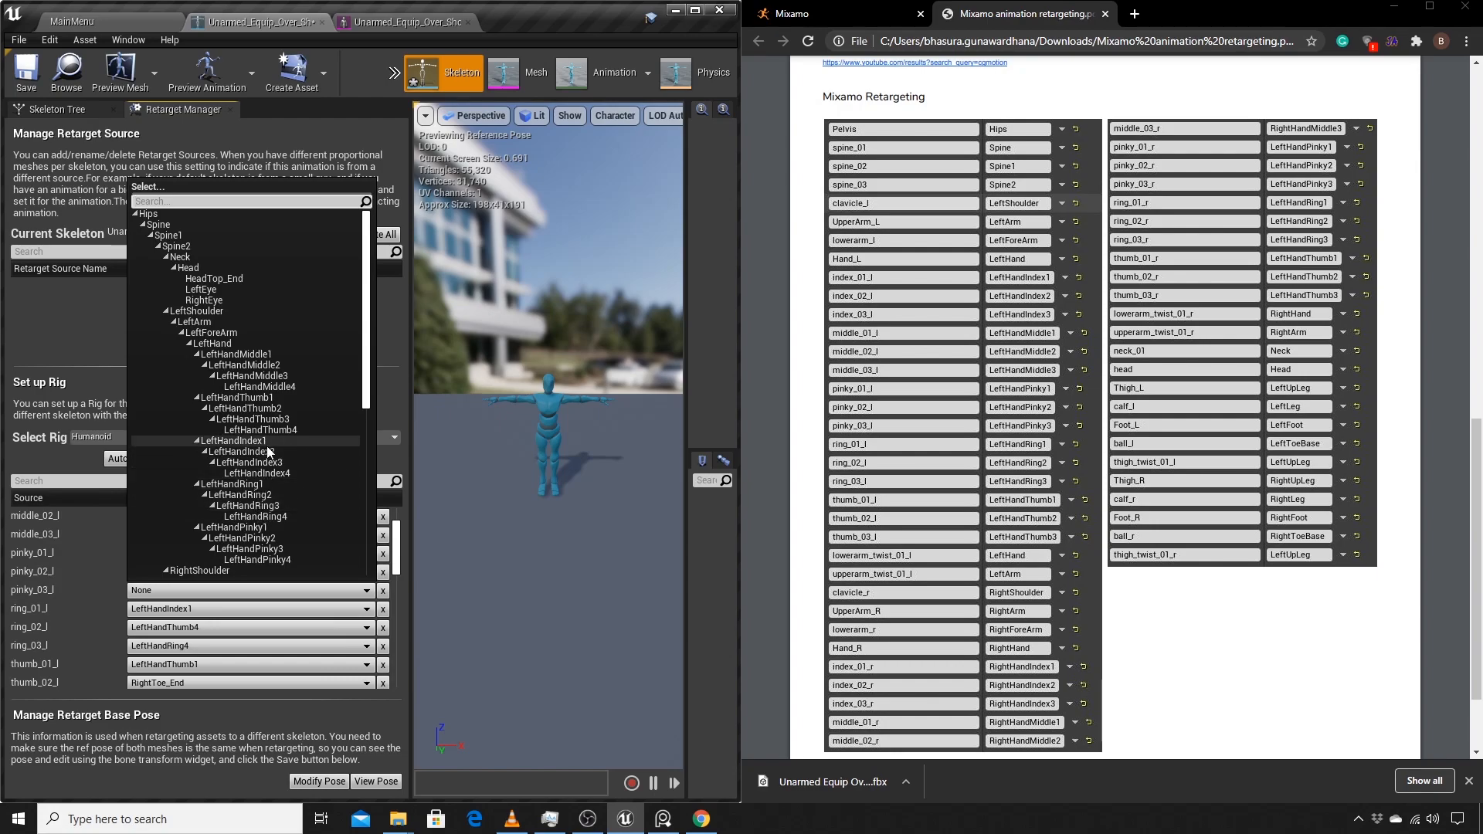
click(260, 549)
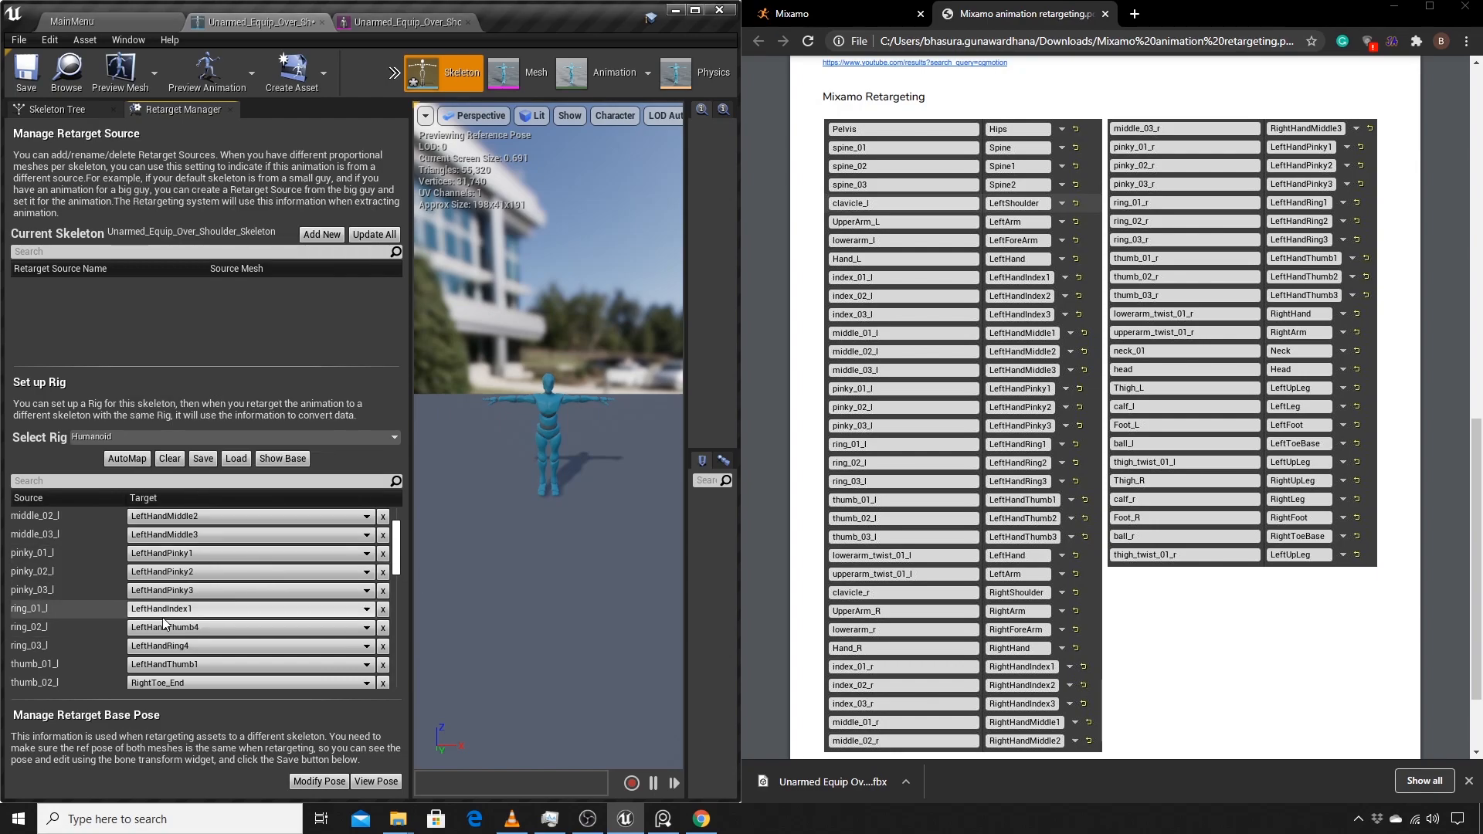
Step: Map ring_01_l, ring_02_l and ring_03_l to LeftHandRing1, LeftHandRing2 and LeftHandRing3
click(230, 610)
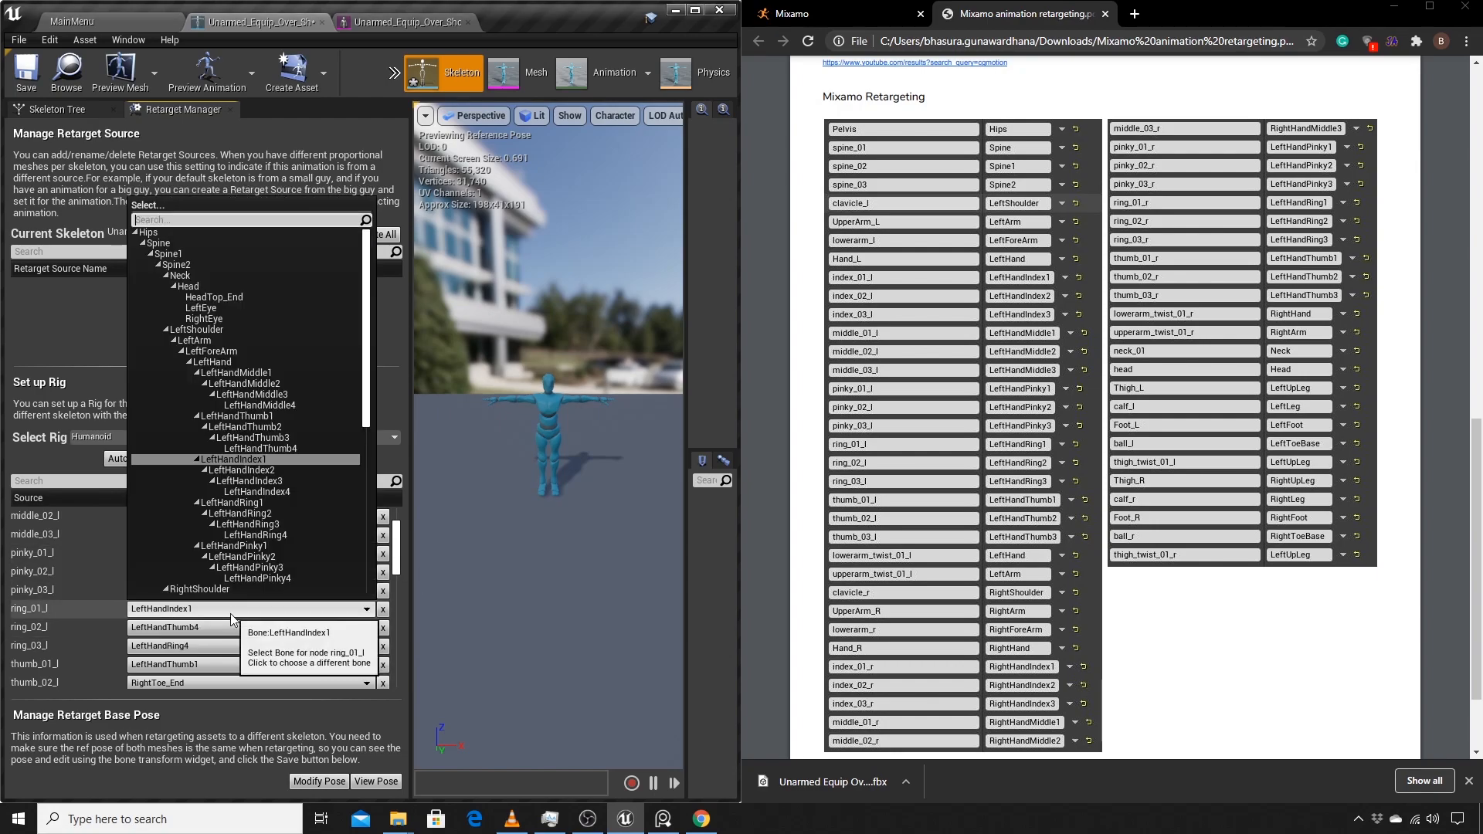
click(266, 502)
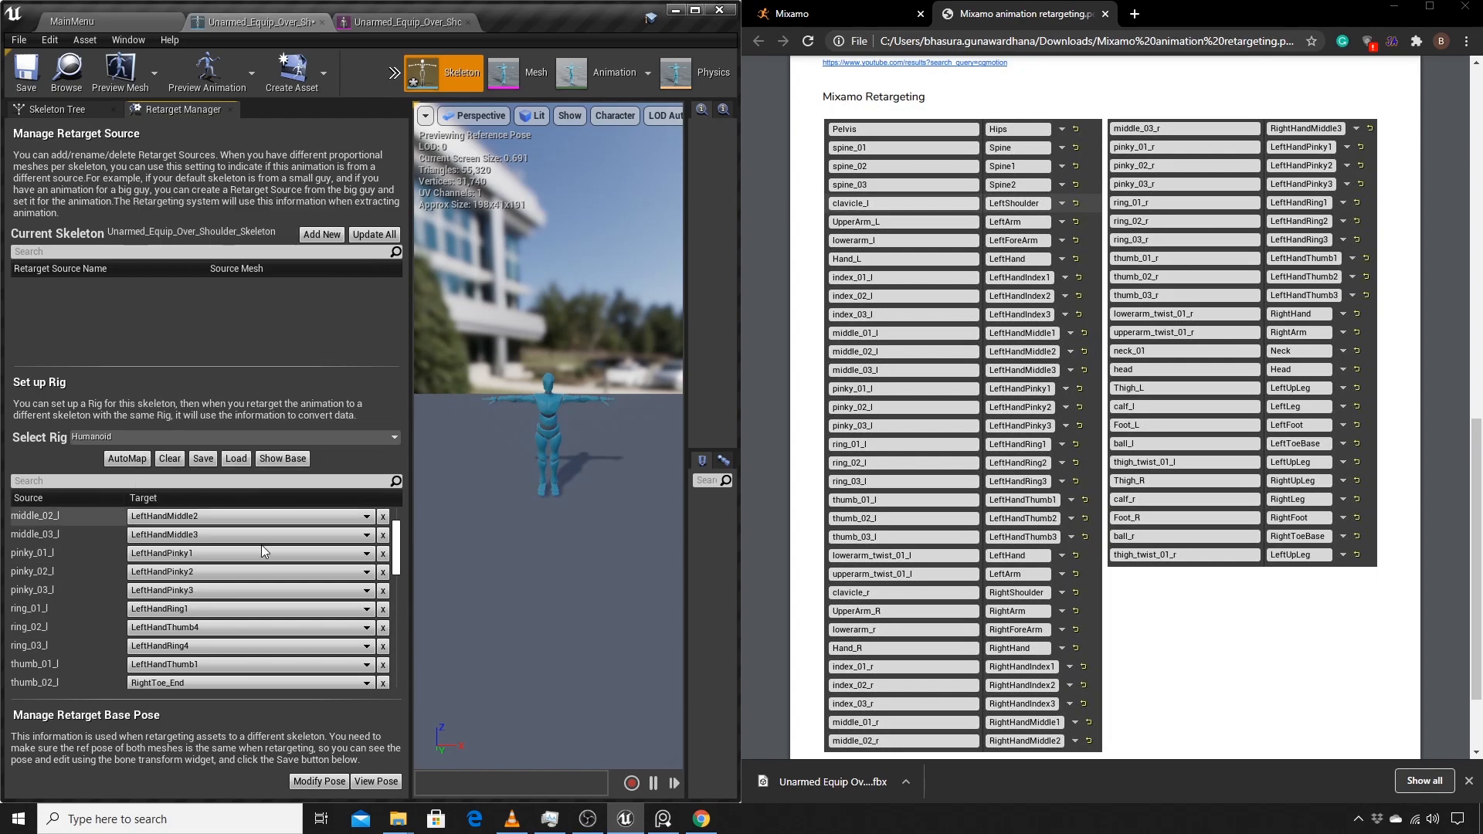
click(194, 626)
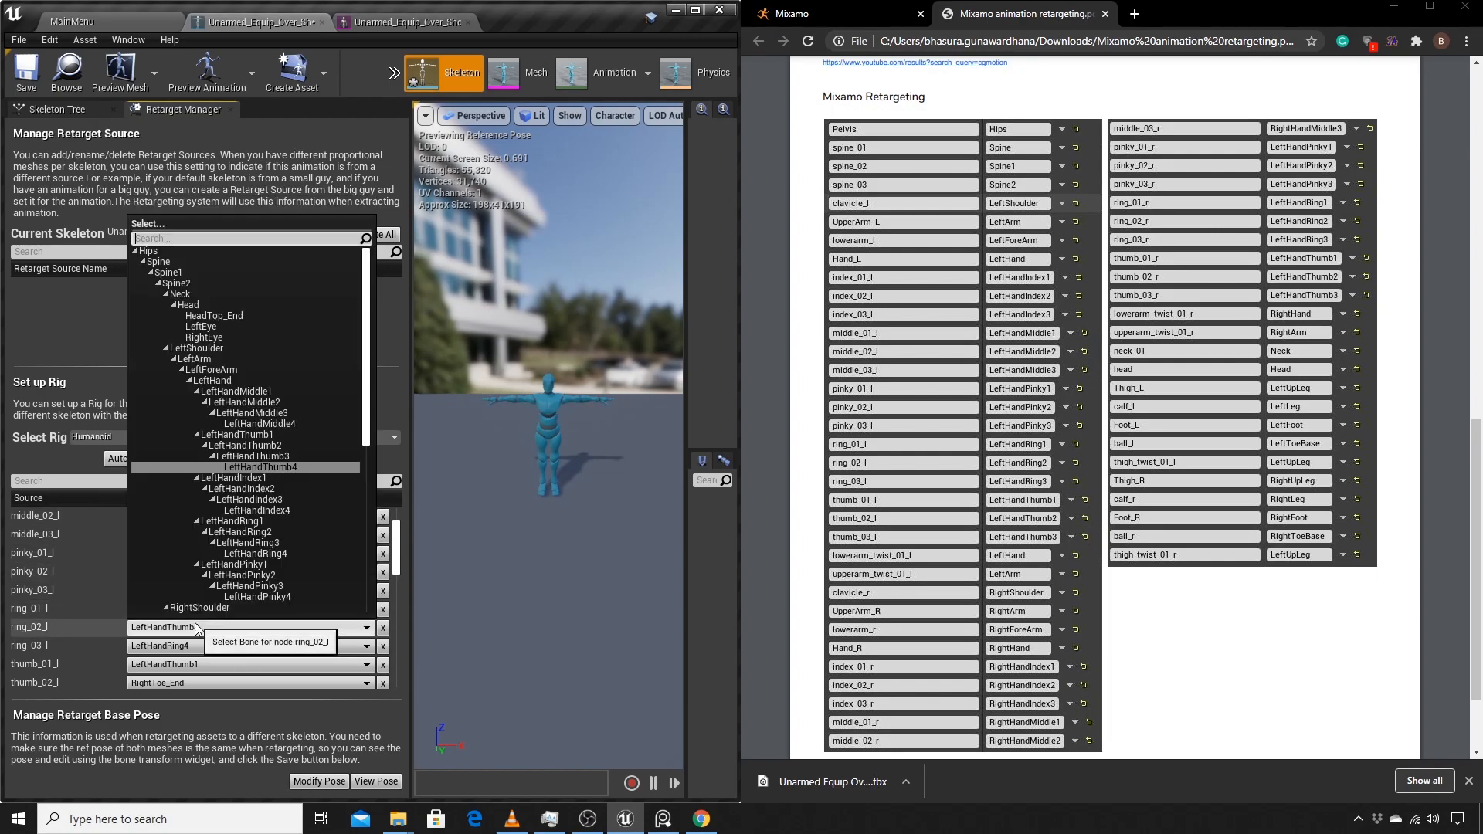
click(262, 531)
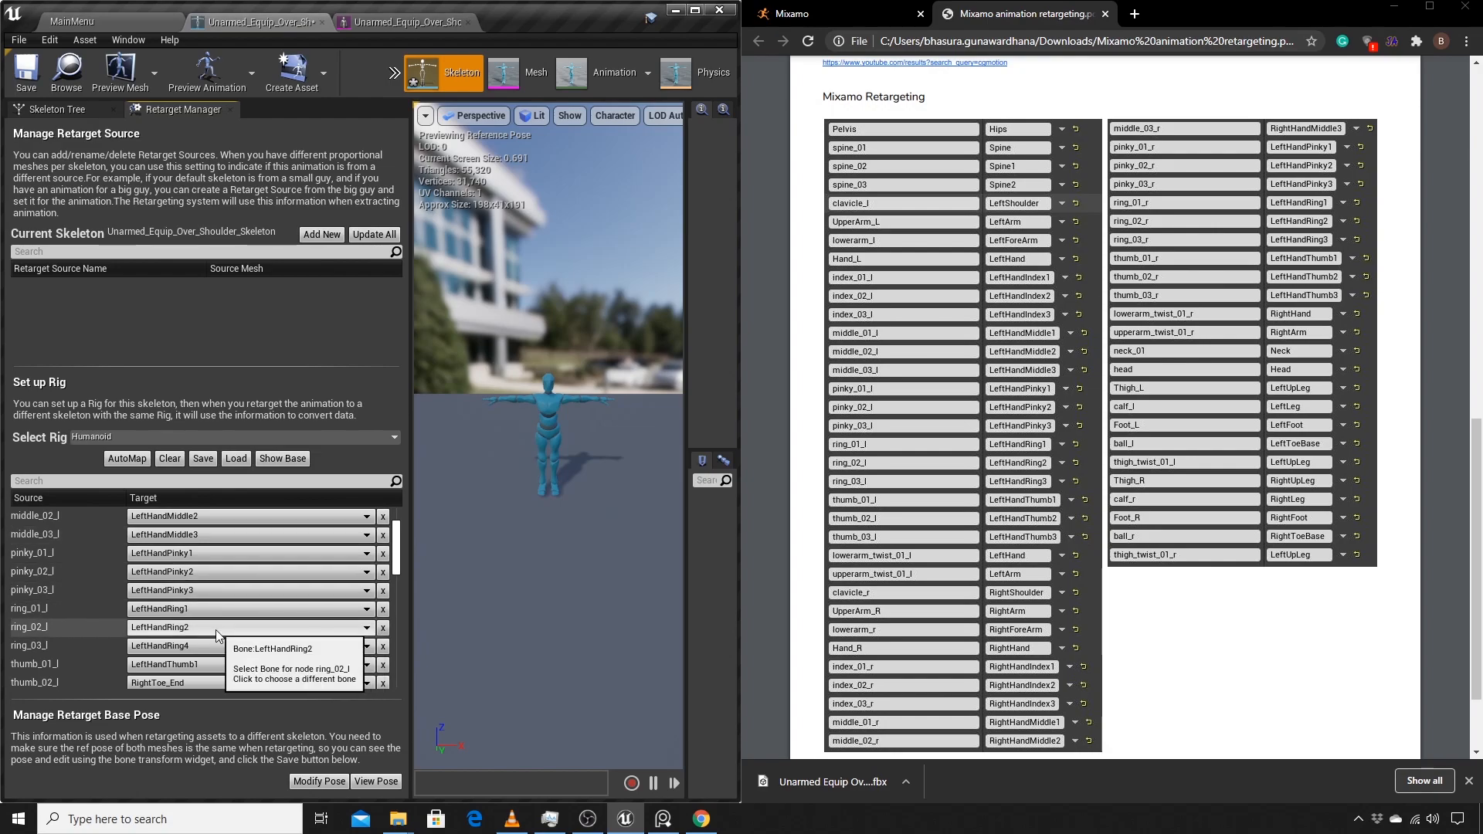
click(205, 648)
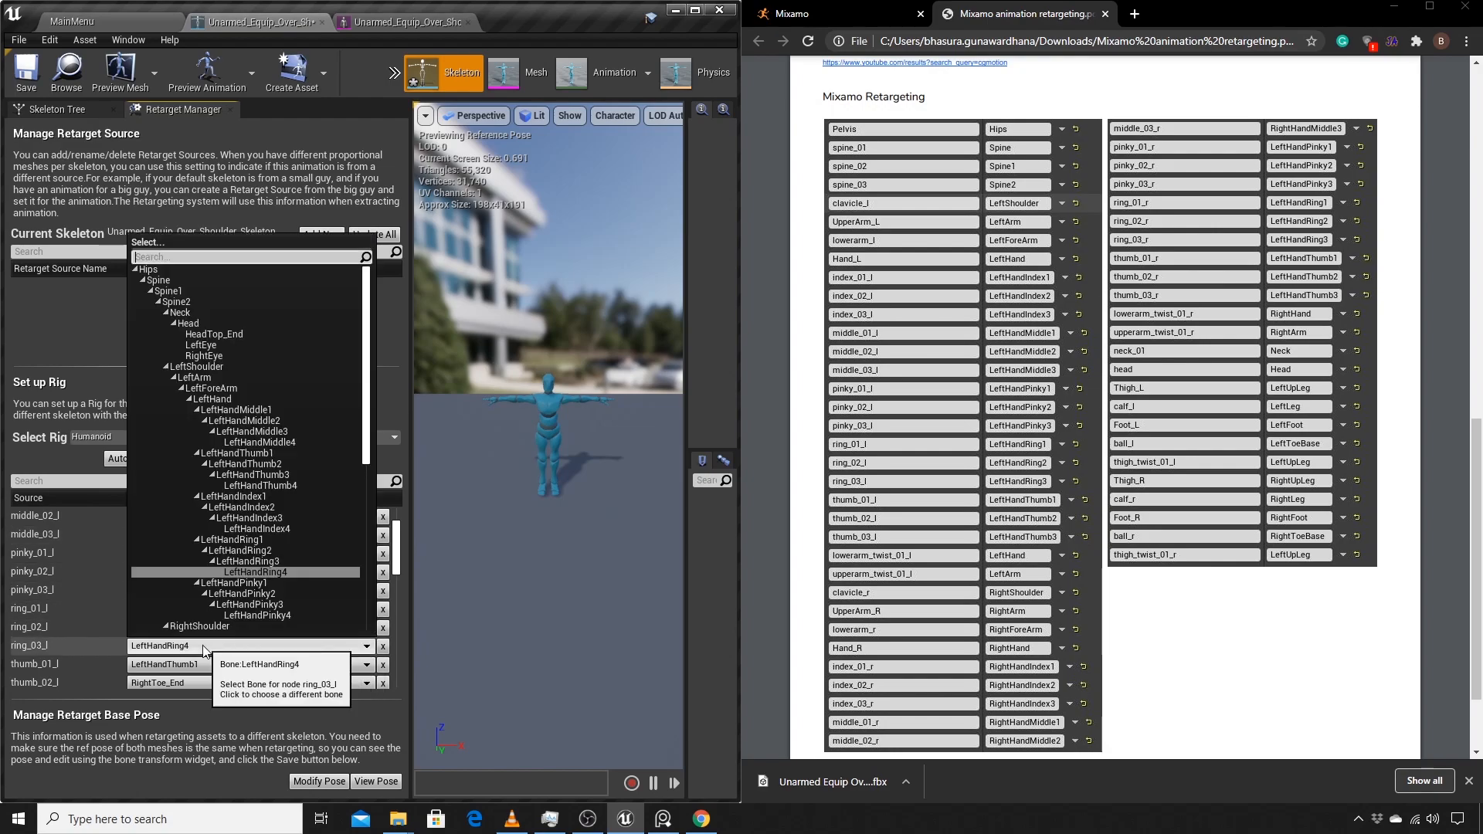
click(274, 562)
Step: Map thumb_01_l, thumb_02_l and thumb_03_l to LeftHandThumb1, LeftHandThumb2 and LeftHandThumb3
scroll(238, 662, down, 3)
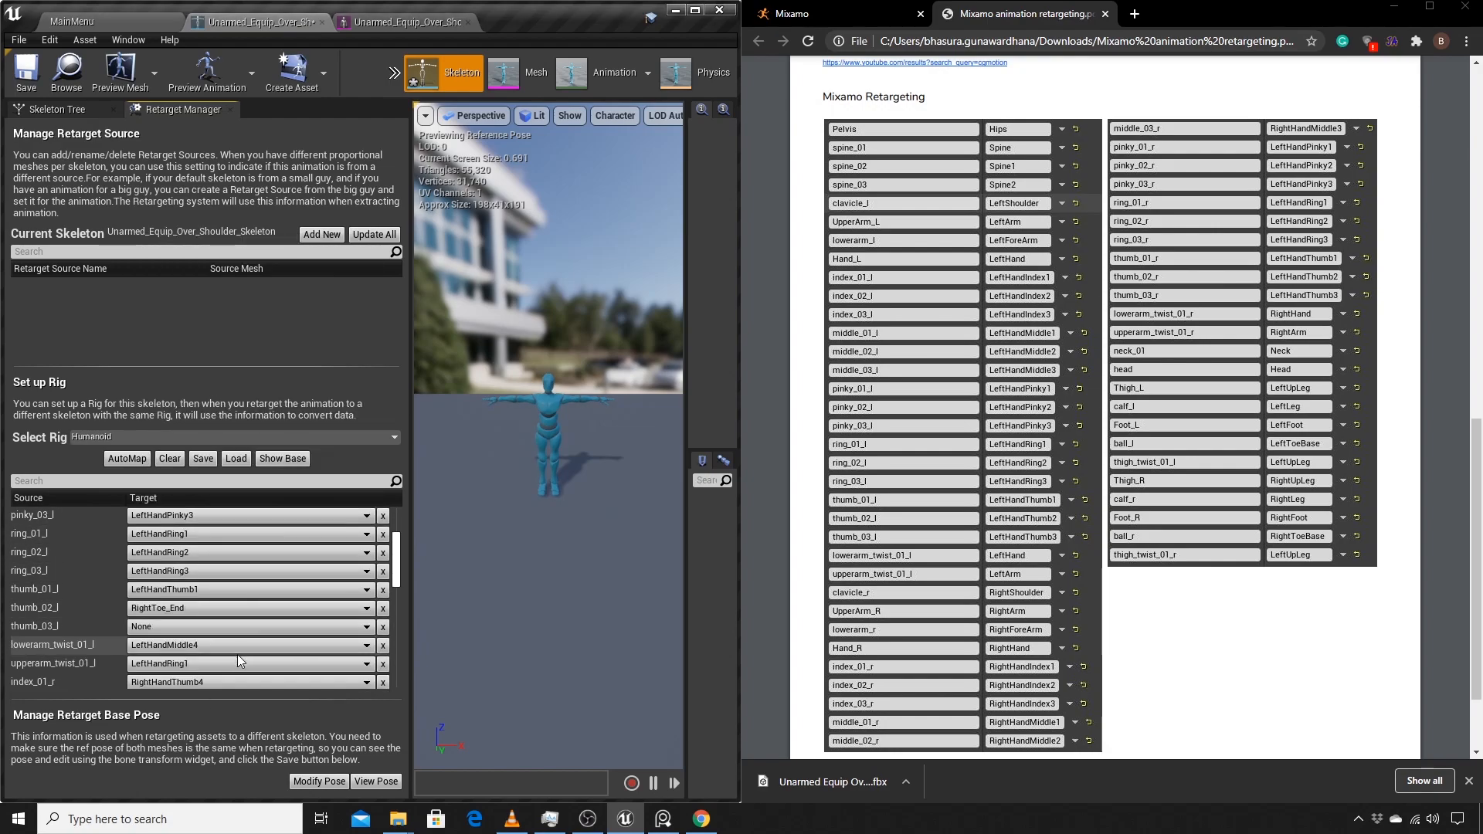
click(160, 592)
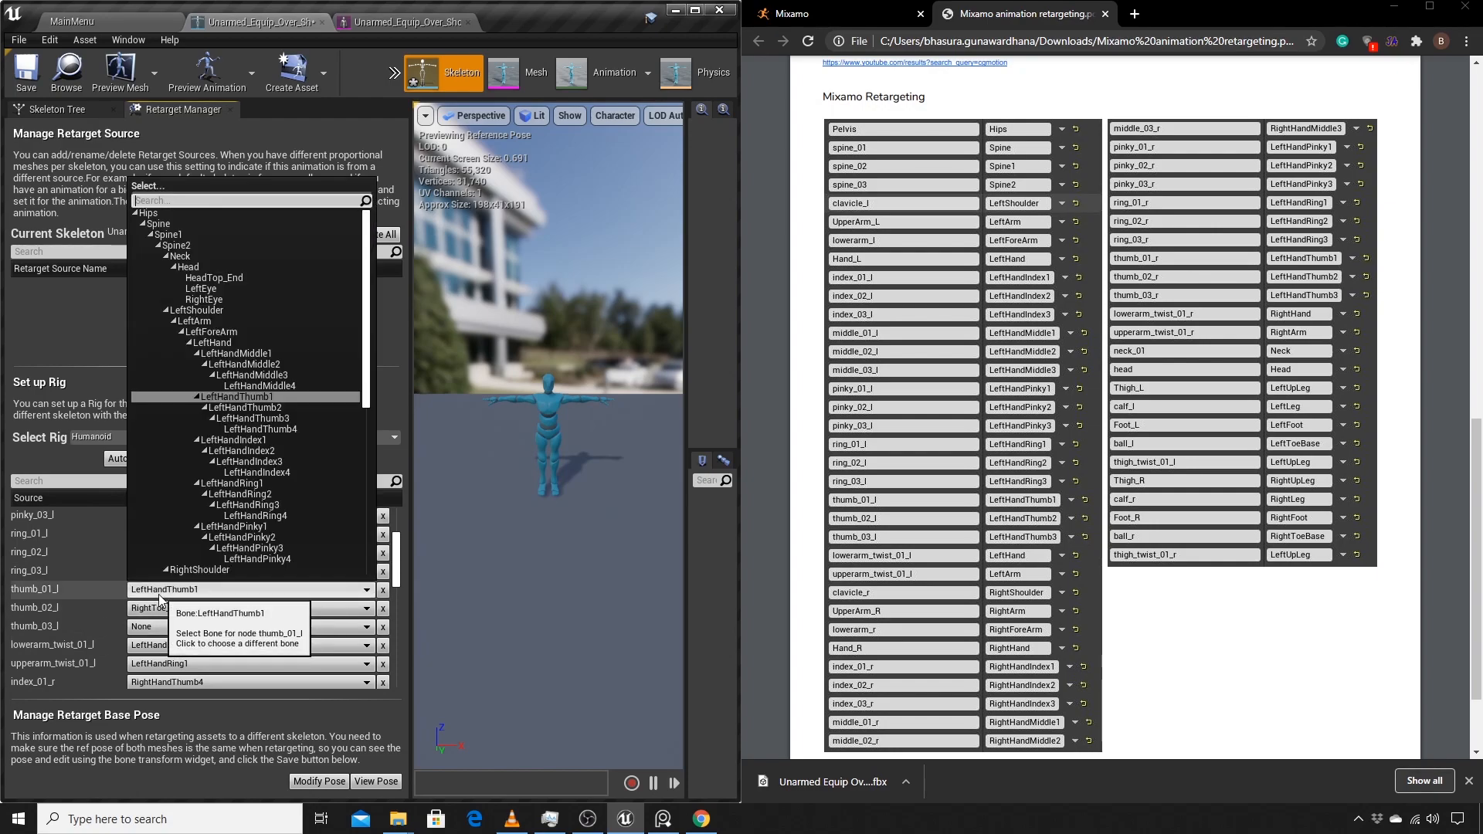
click(255, 397)
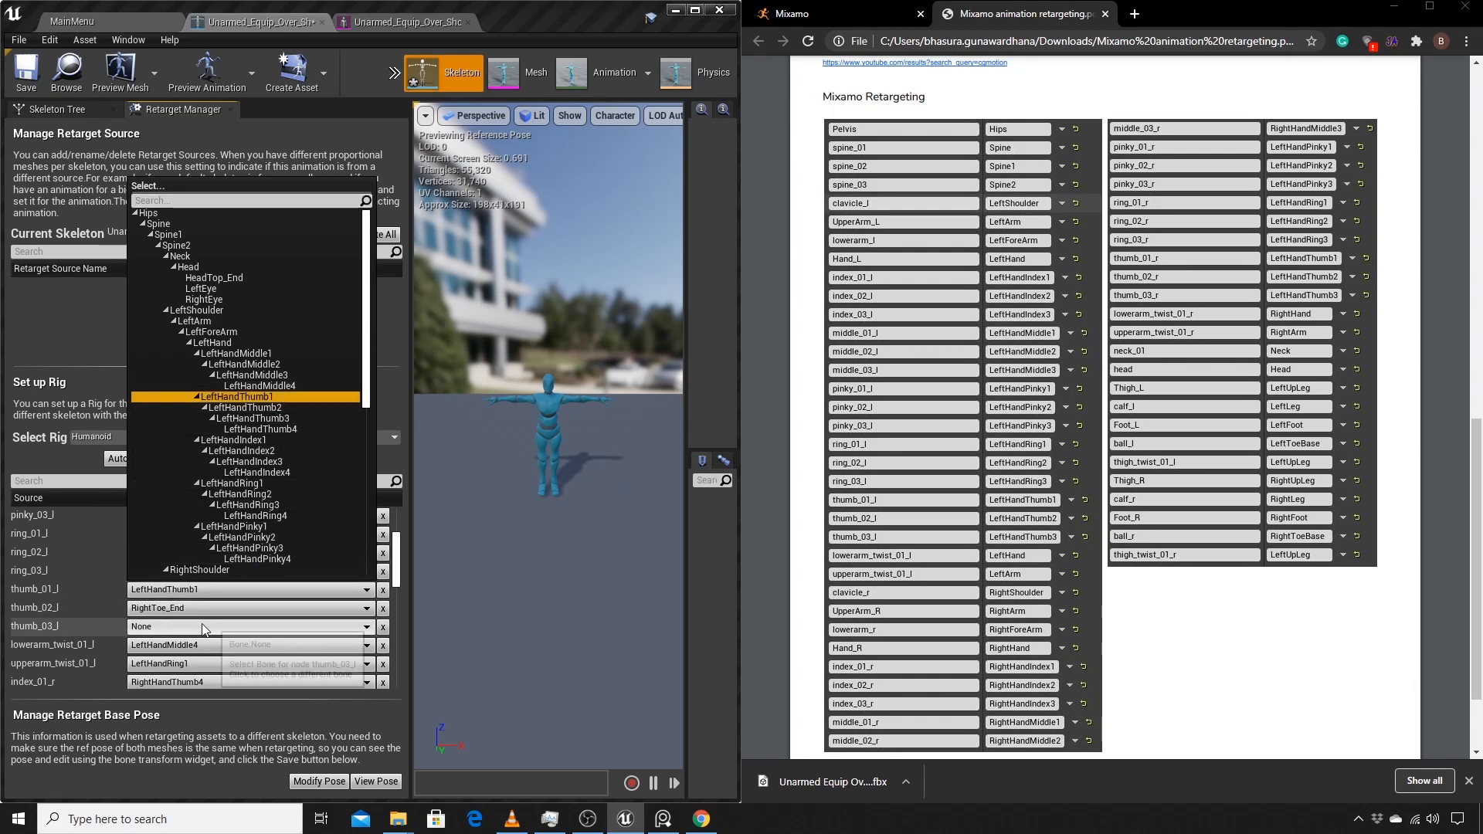
click(217, 608)
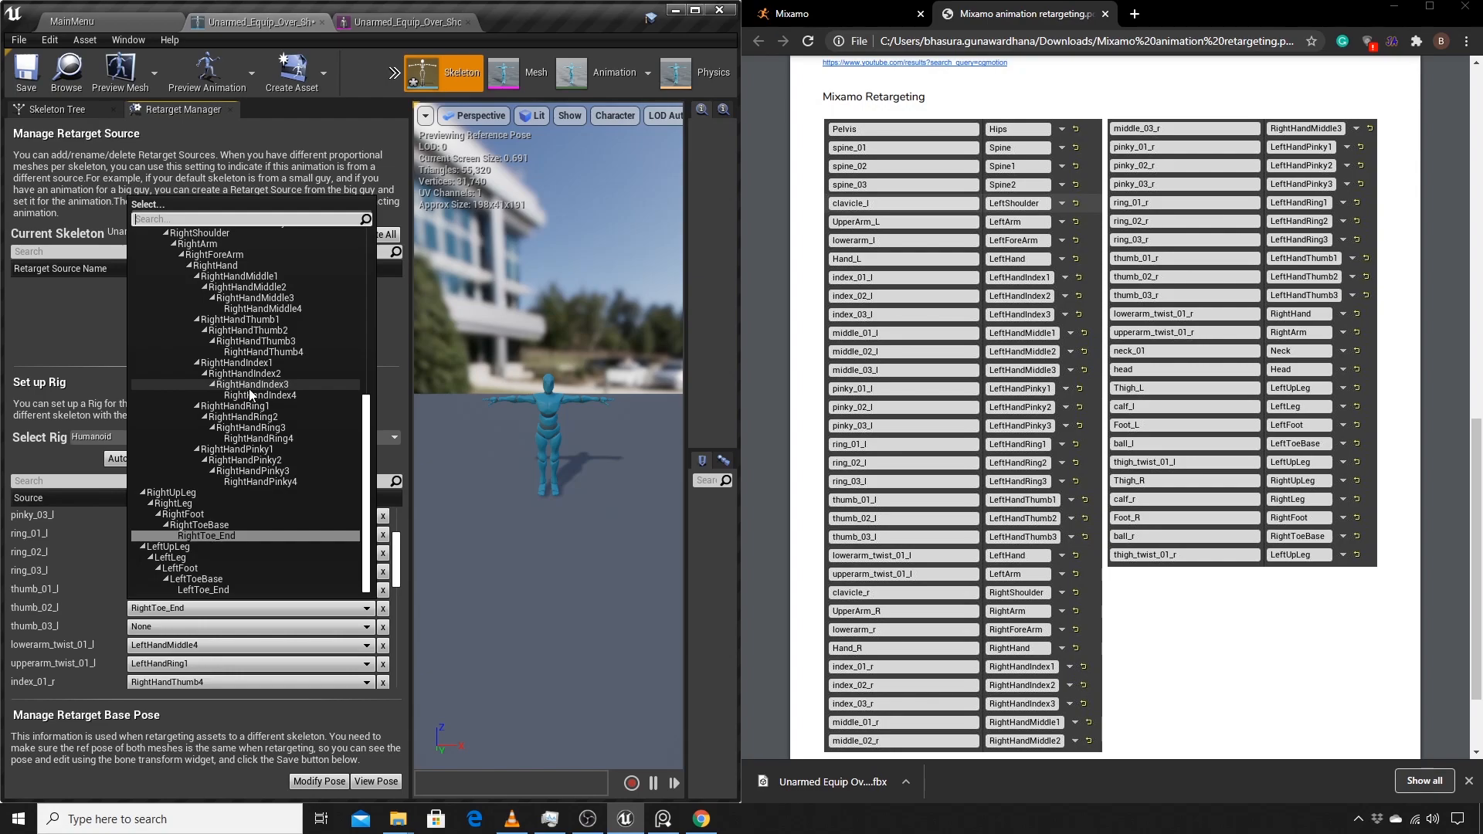
scroll(228, 475, up, 5)
scroll(232, 464, up, 2)
click(272, 320)
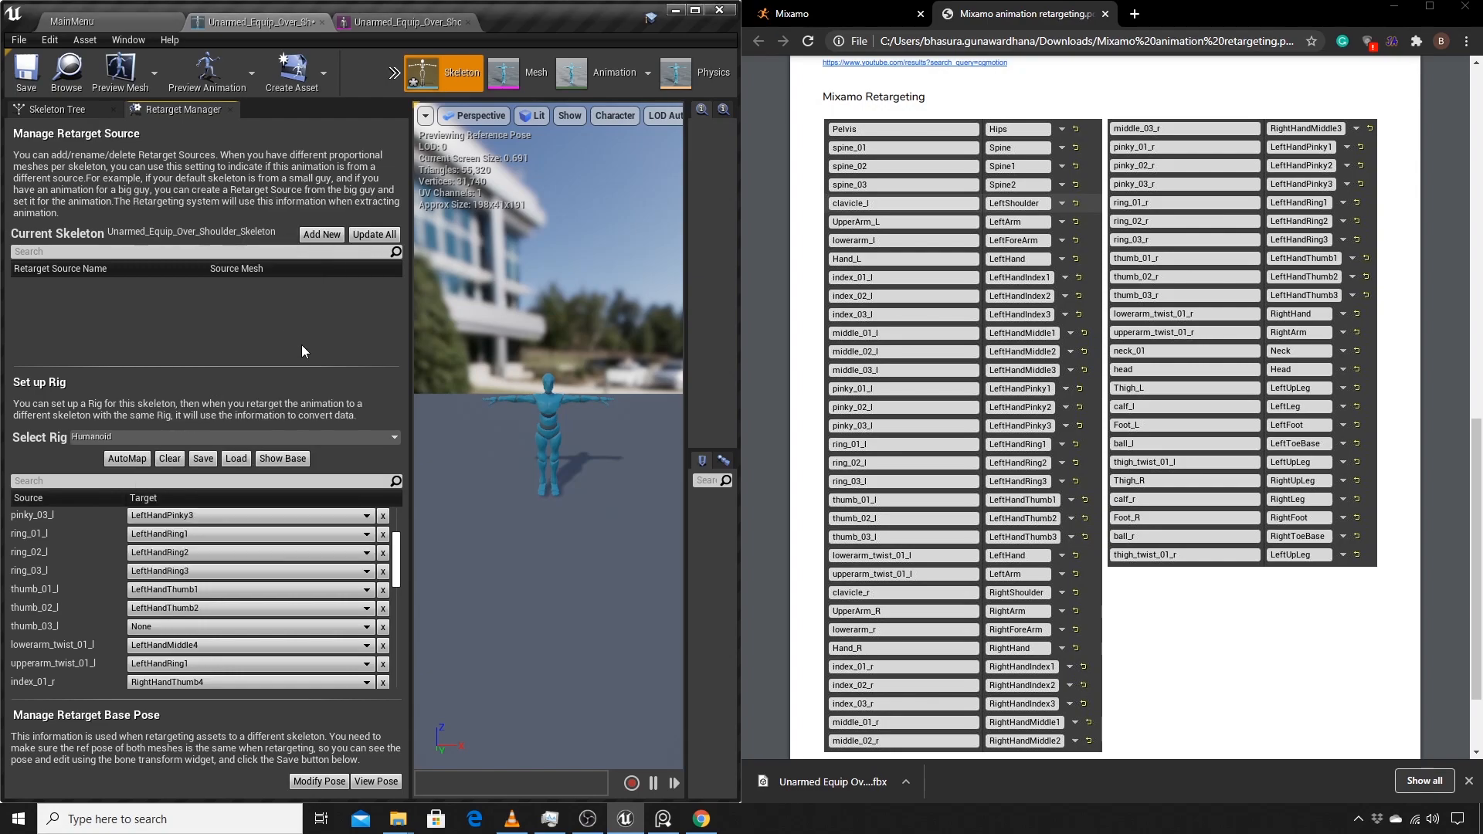
click(191, 629)
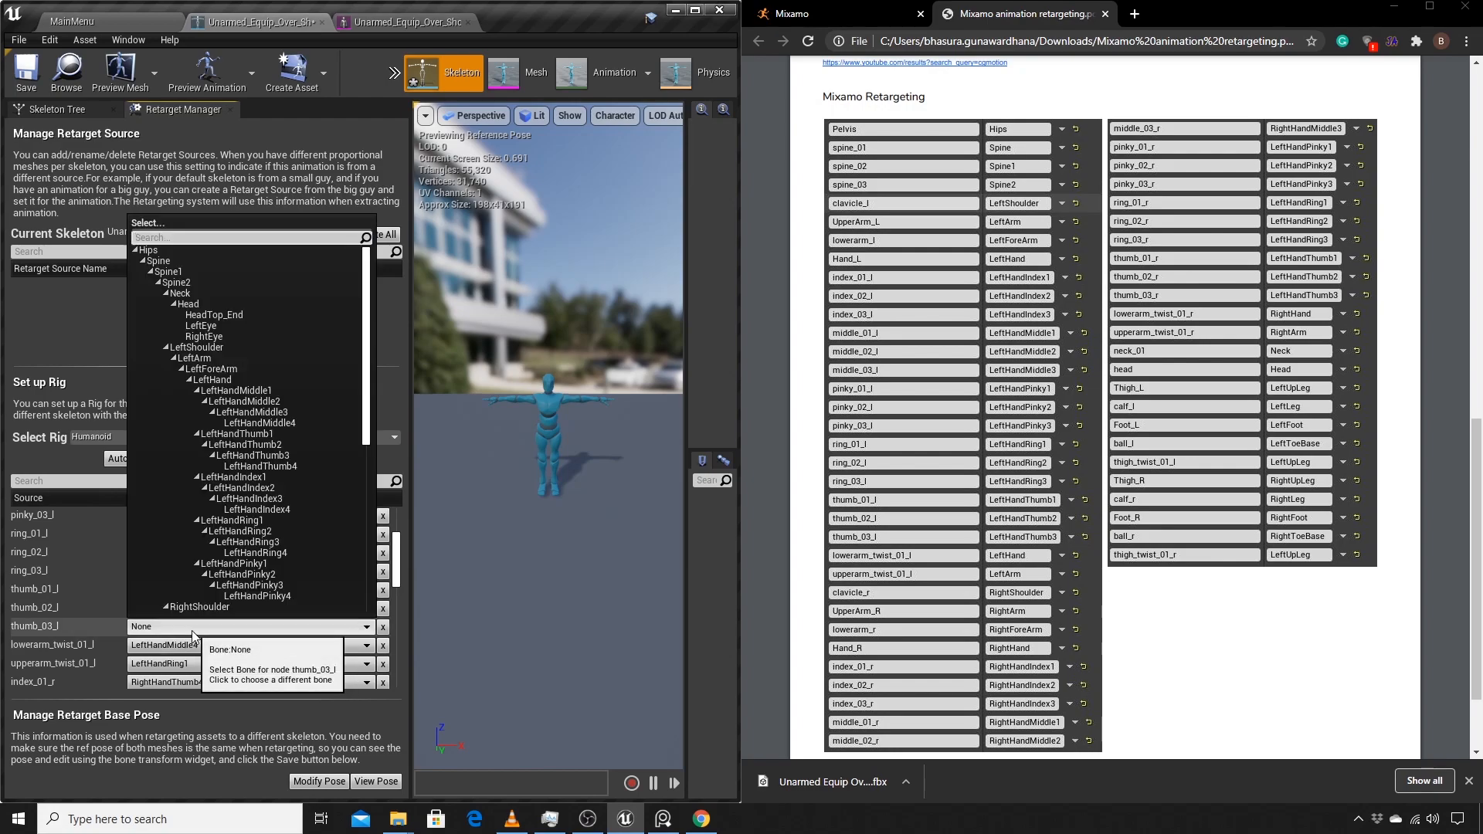
click(281, 456)
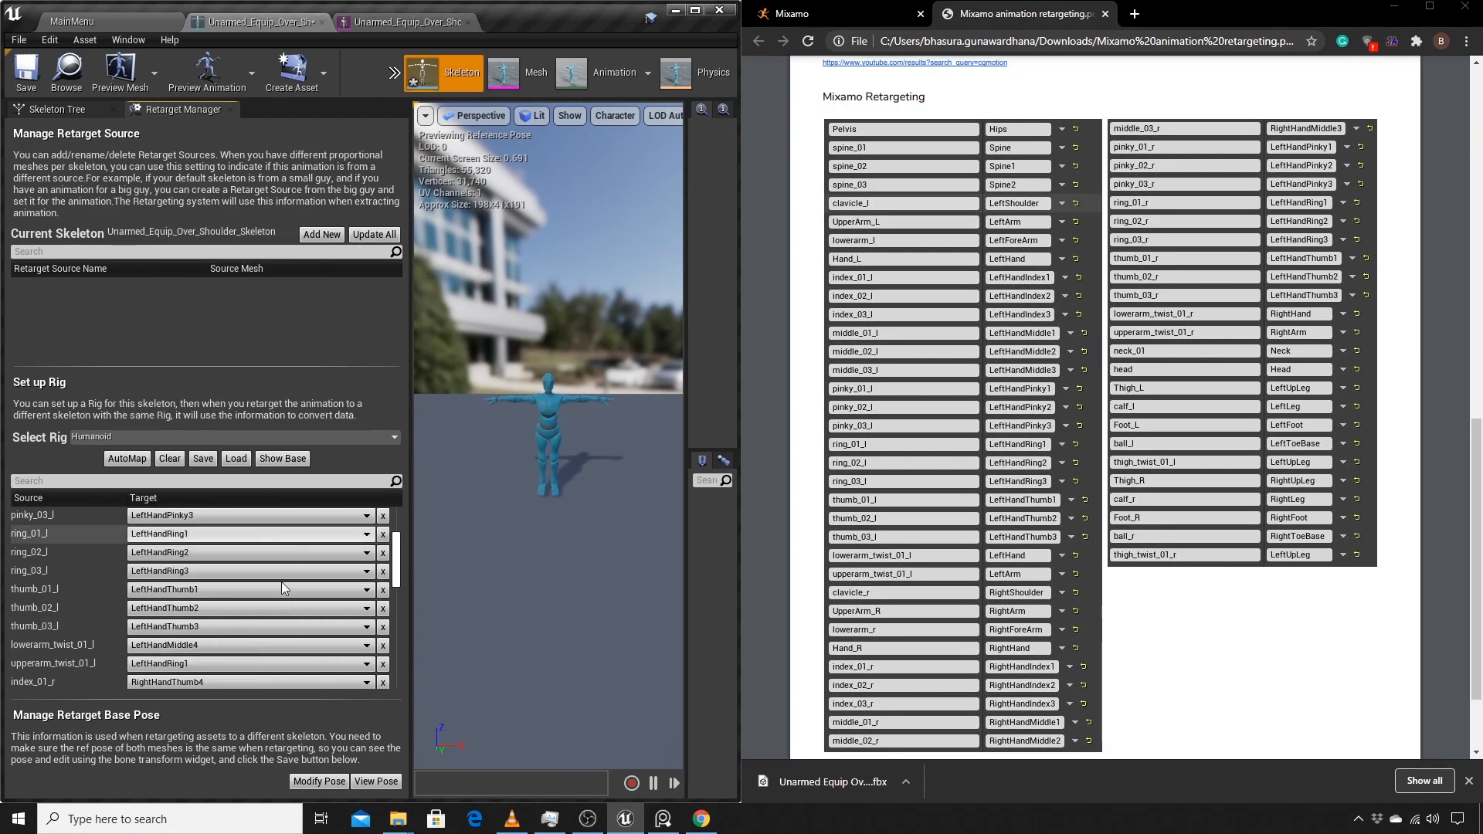
Step: Map lowerarm_twist_01_l to LeftHand and upperarm_twist_01_l to LeftArm
click(259, 648)
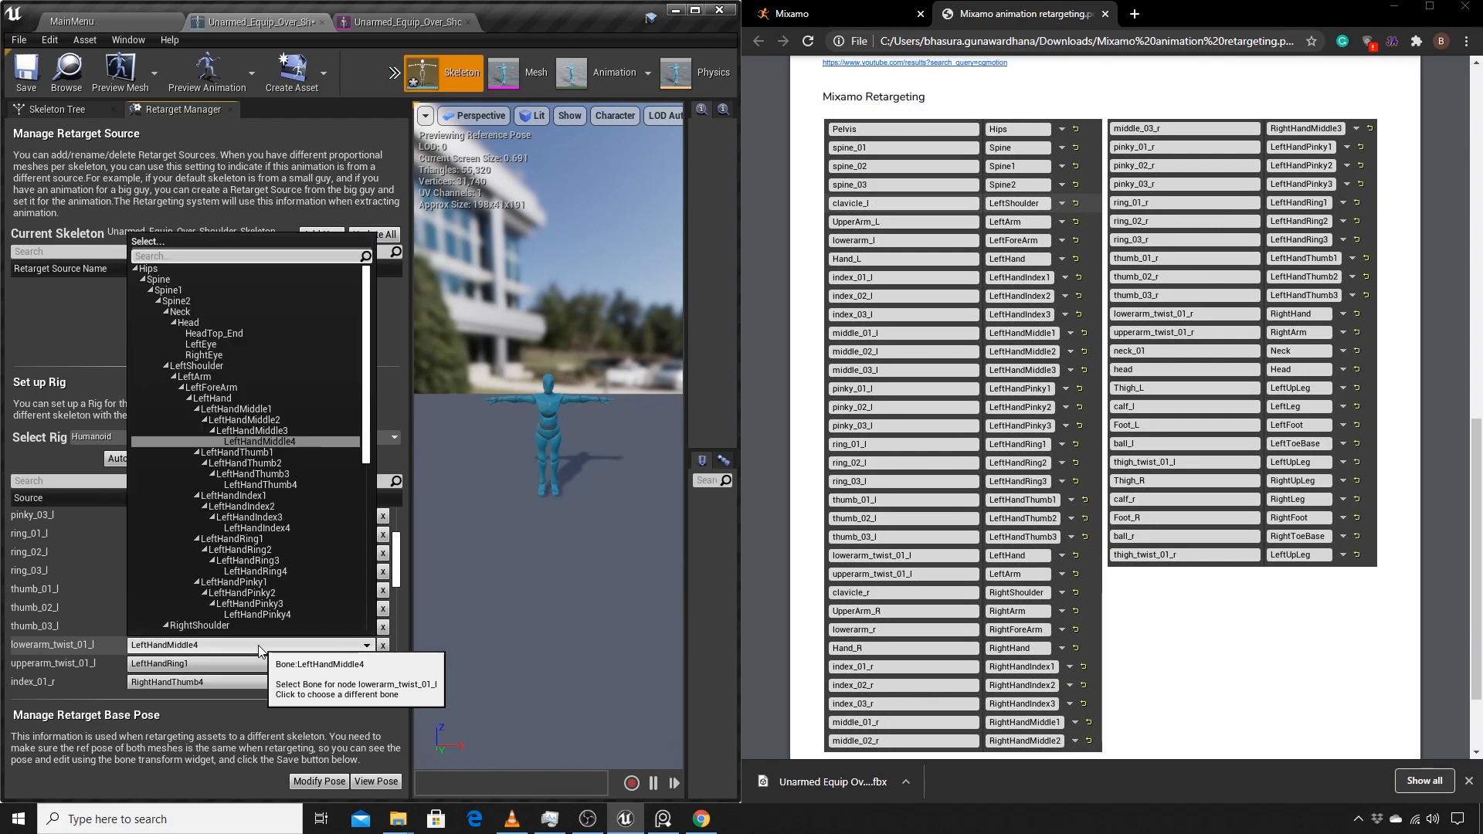
click(231, 399)
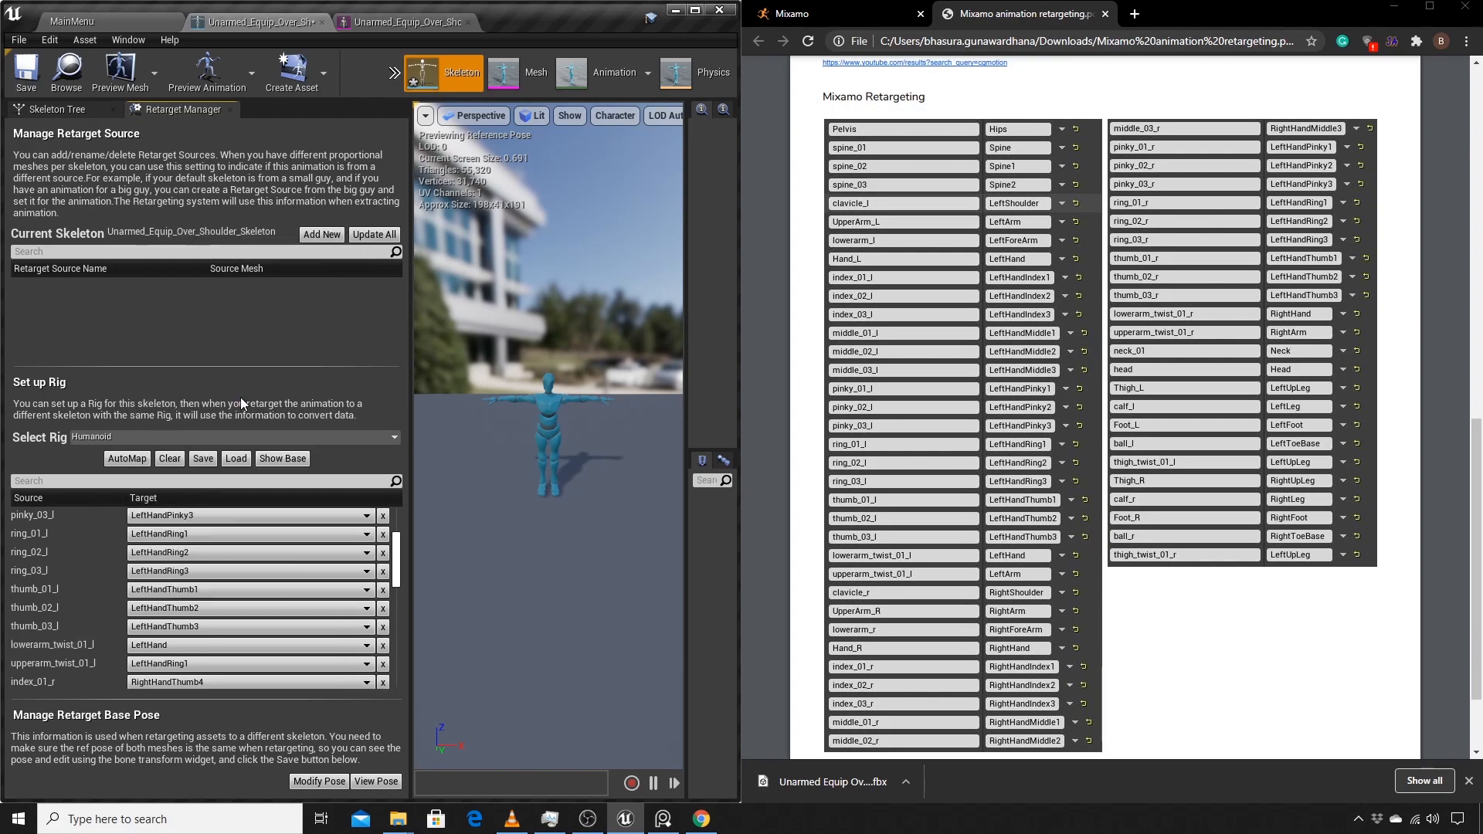
click(195, 666)
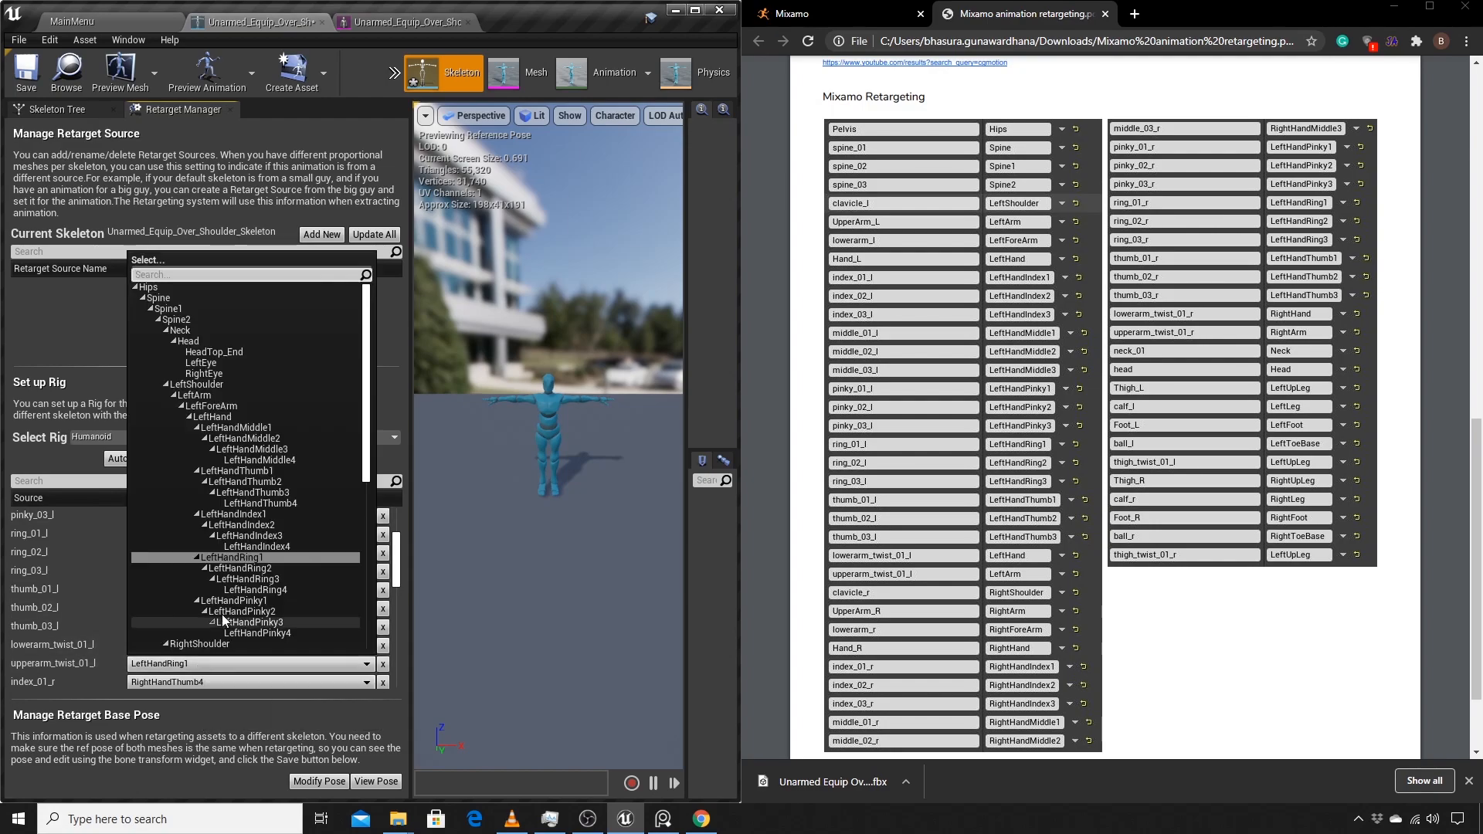
click(216, 394)
Step: Map index_01_r to RightHandIndex1, index_02_r to LeftHandIndex2 and index_03_r to RightHandIndex3
scroll(228, 646, down, 1)
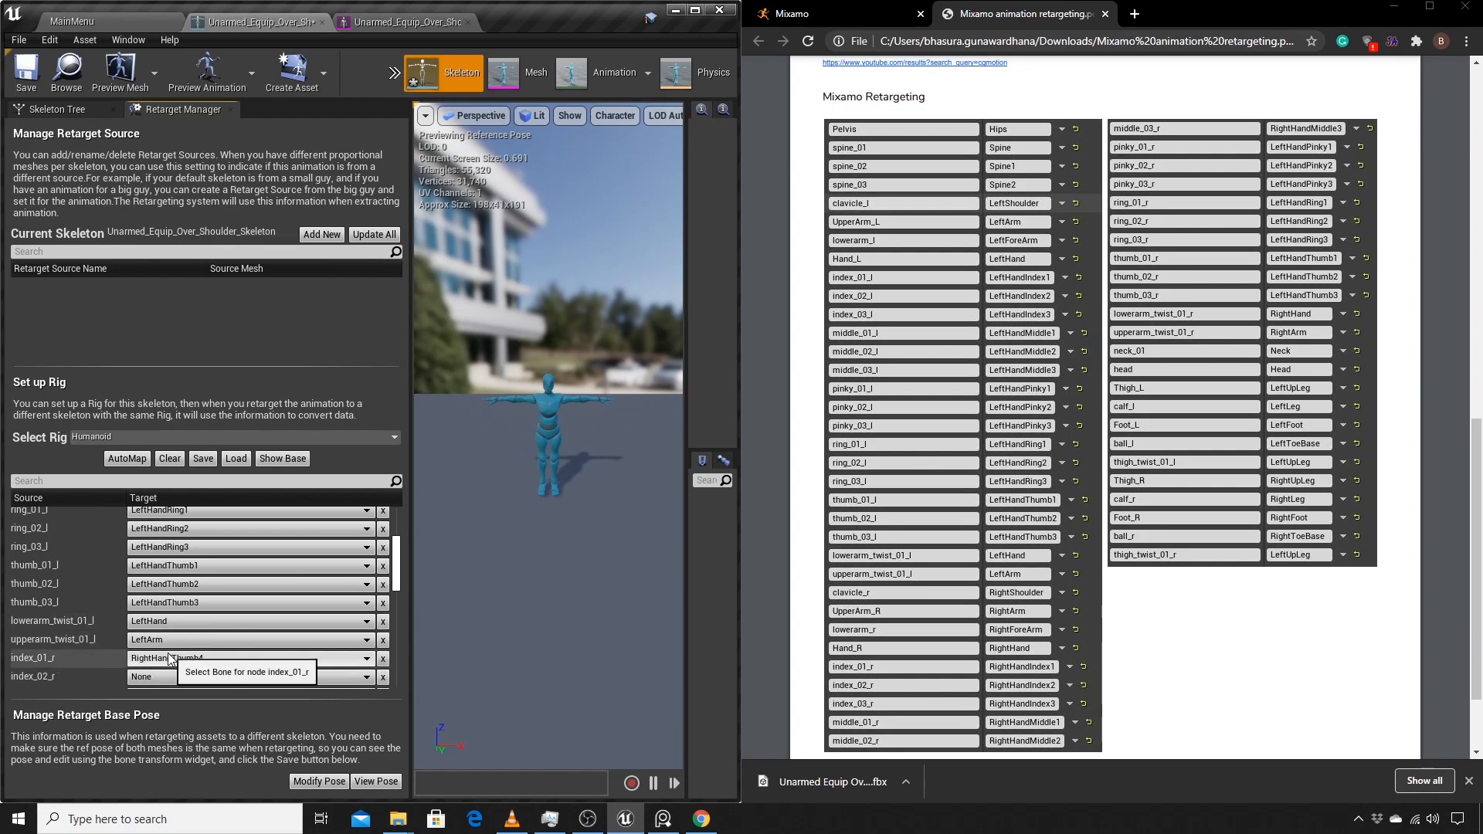
scroll(167, 661, down, 2)
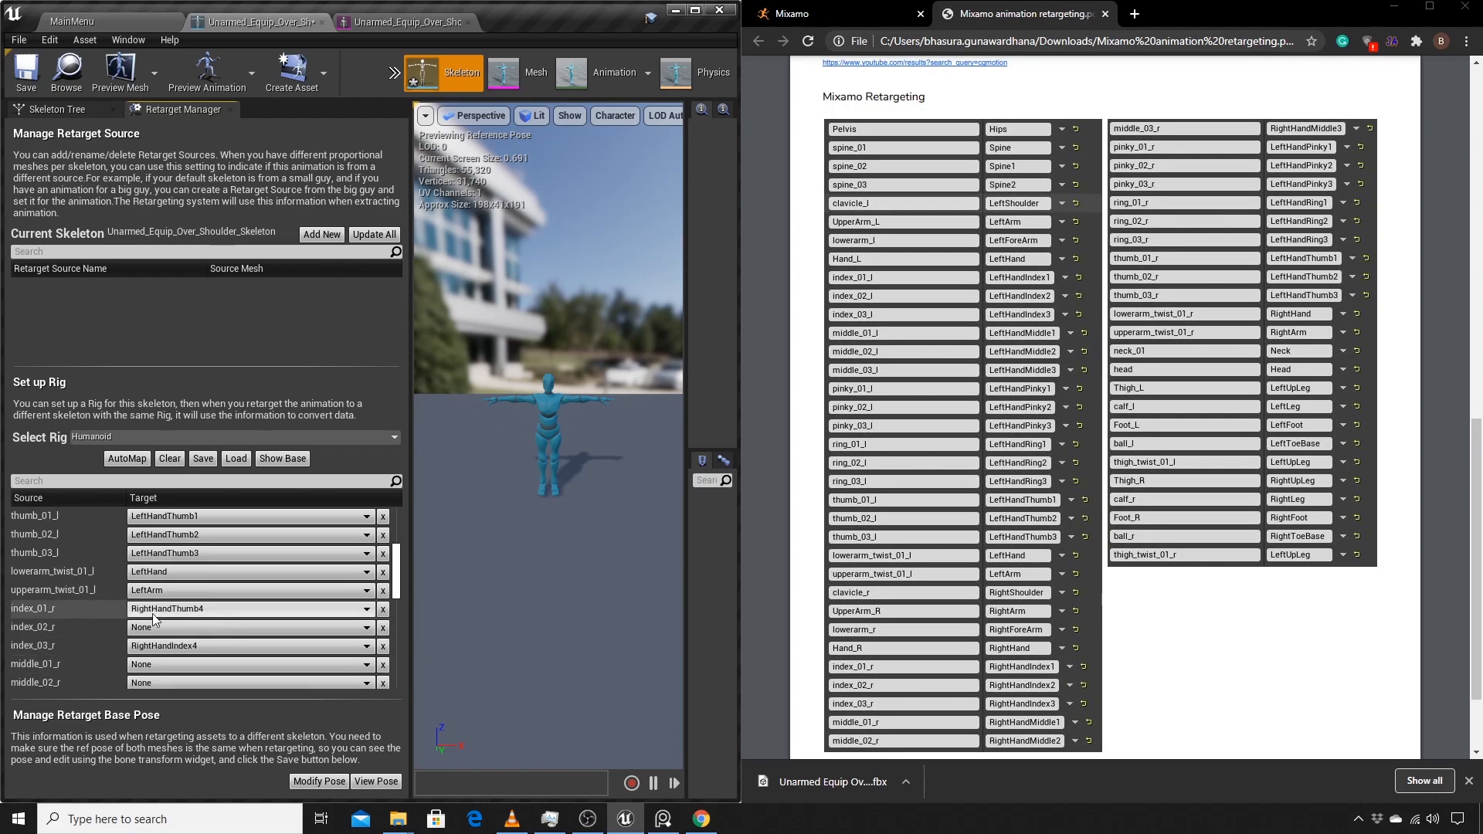
click(193, 608)
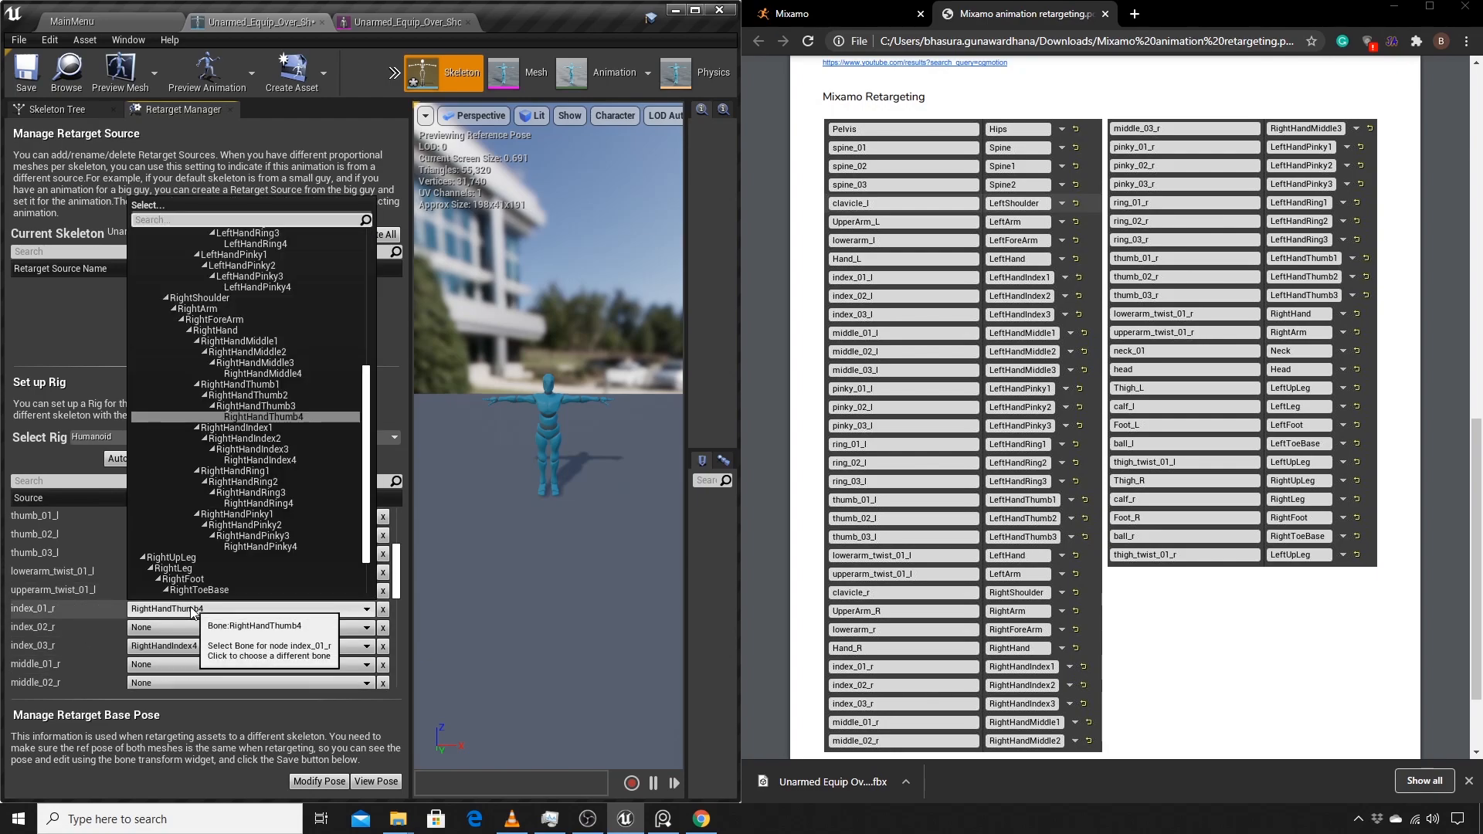
scroll(254, 487, up, 2)
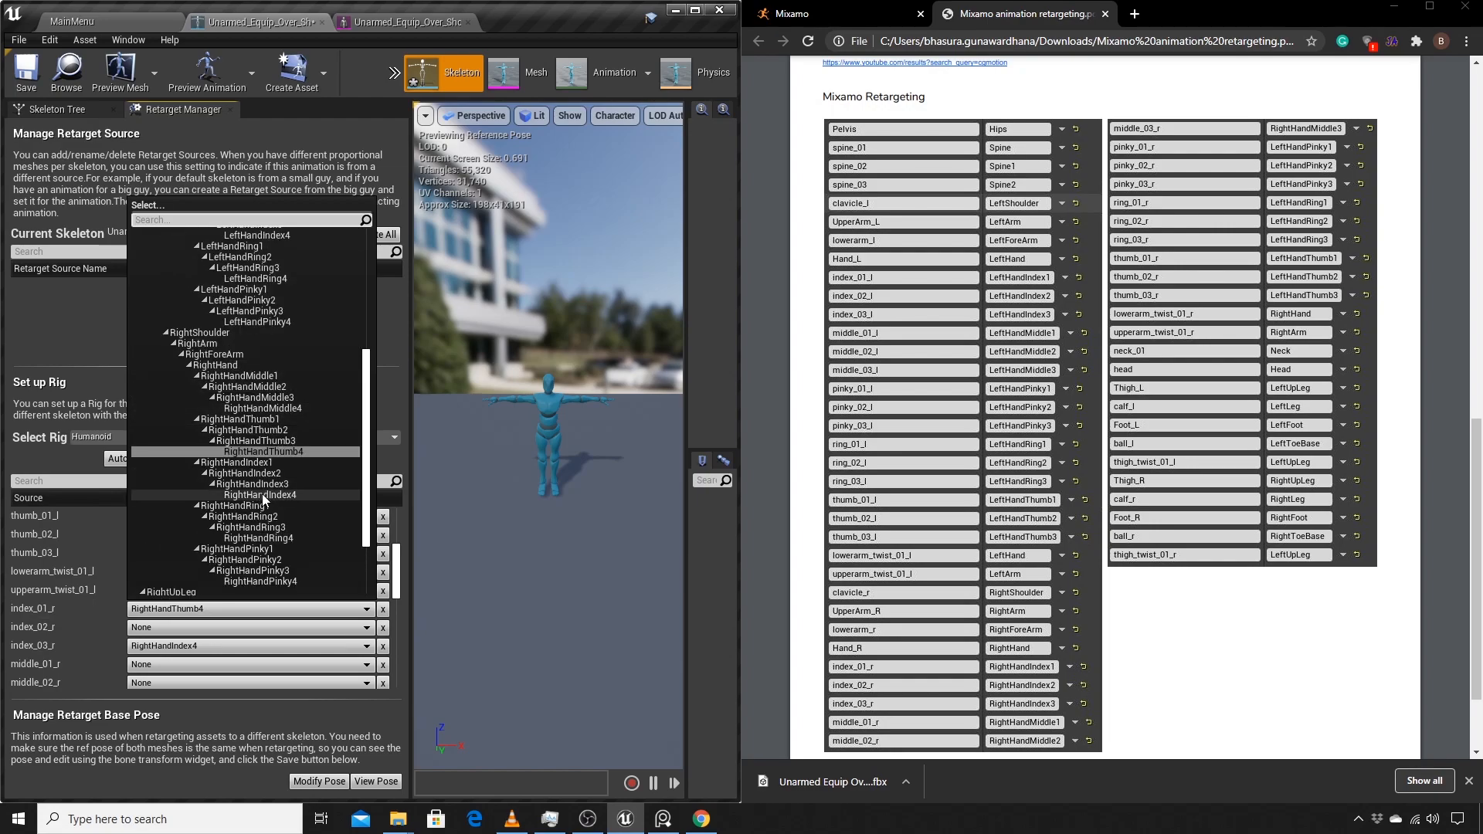
click(261, 464)
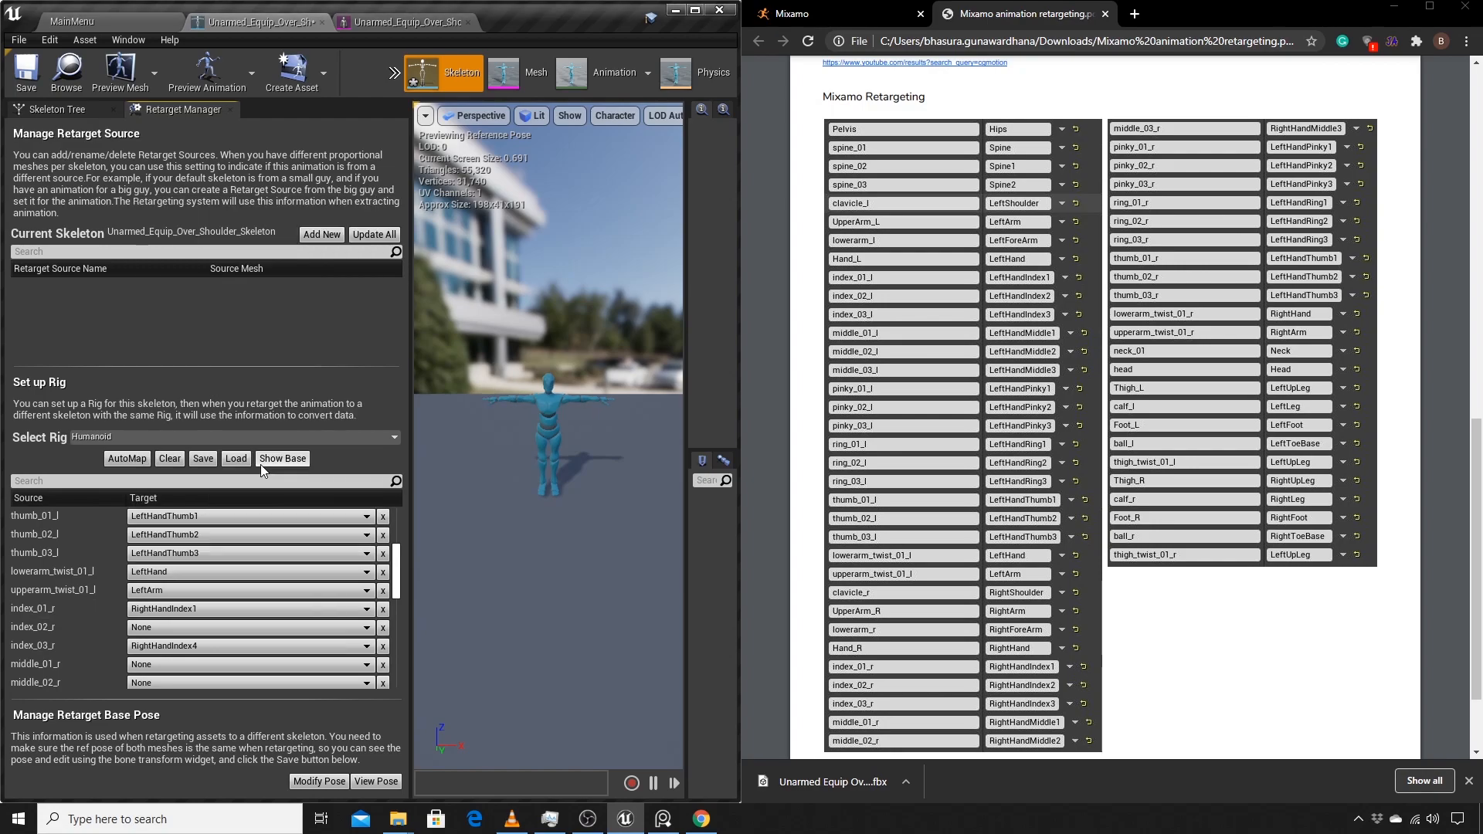
click(196, 627)
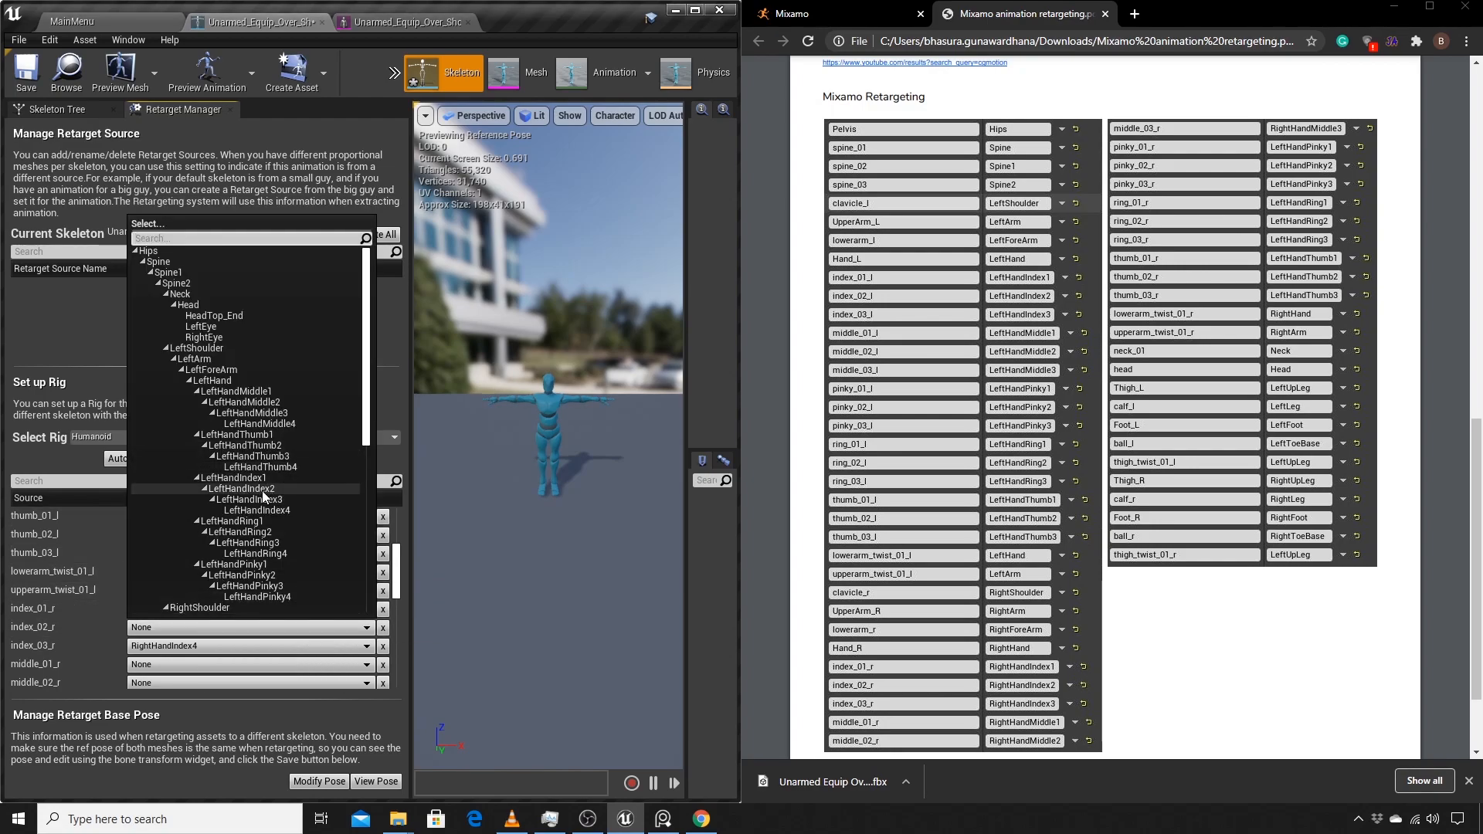
click(262, 490)
click(196, 646)
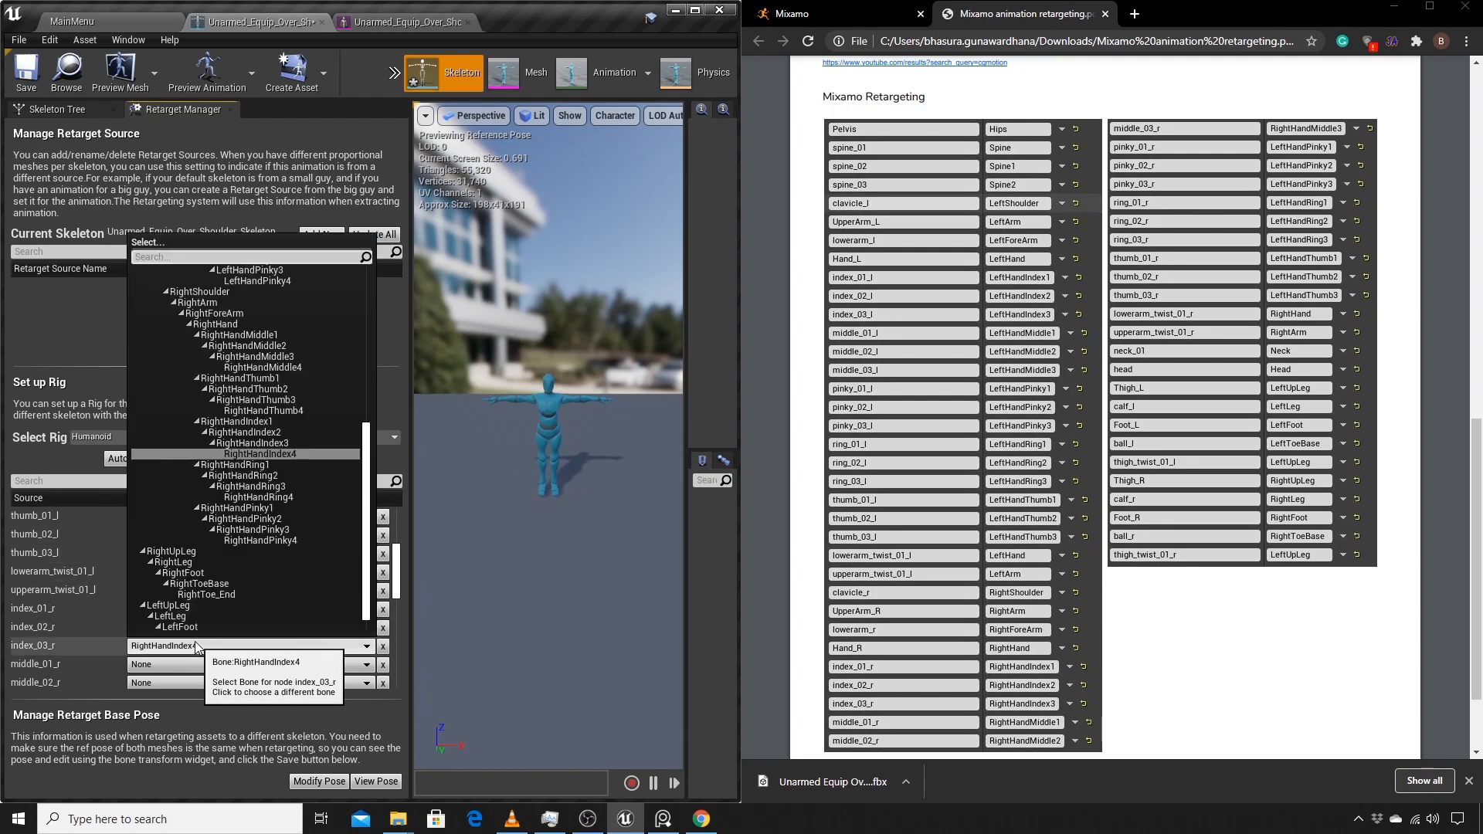
click(266, 444)
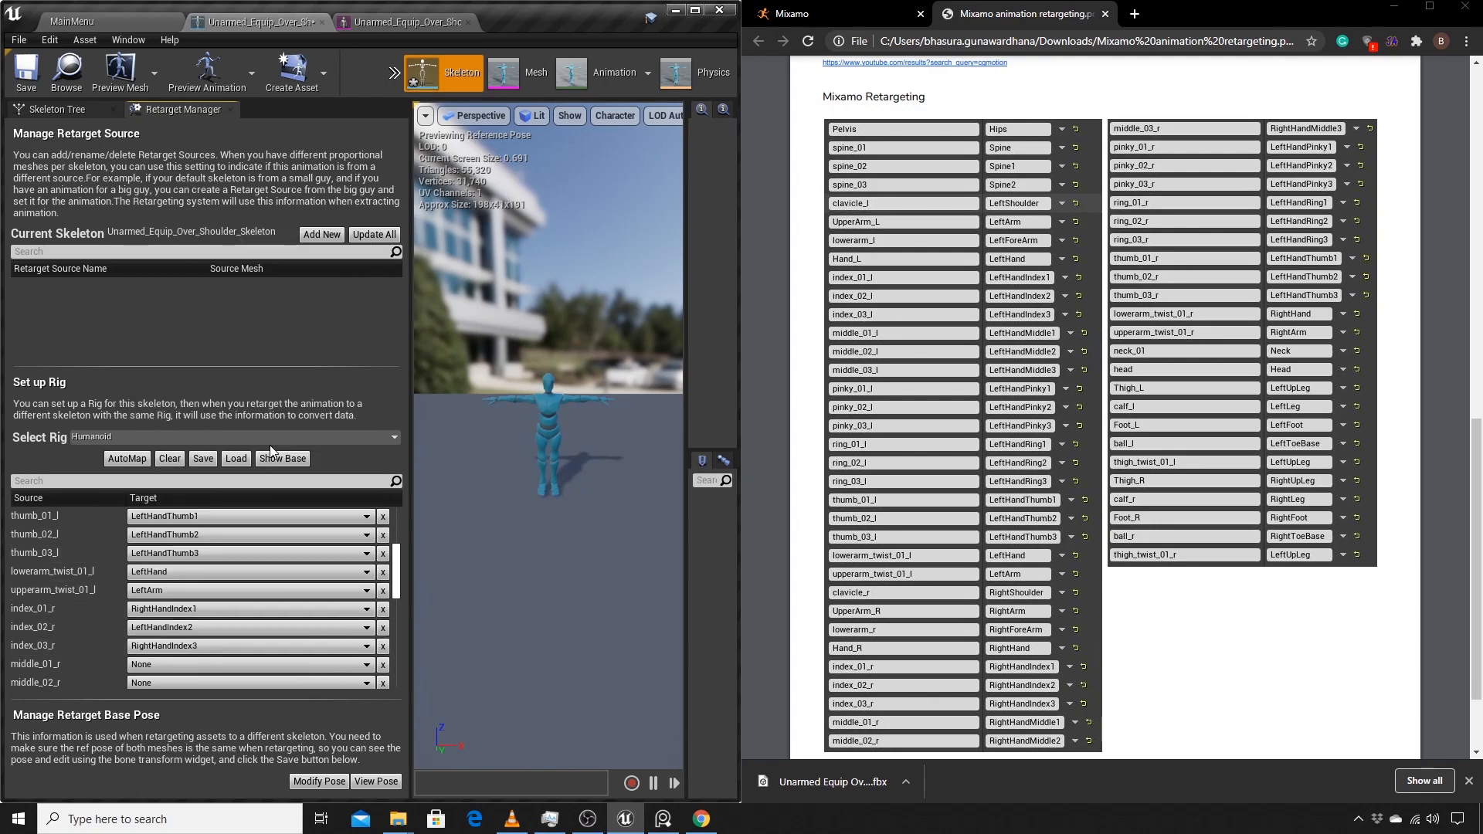
Step: Map middle_01_r to the RightHandMiddle1 bone
scroll(209, 671, down, 1)
click(183, 644)
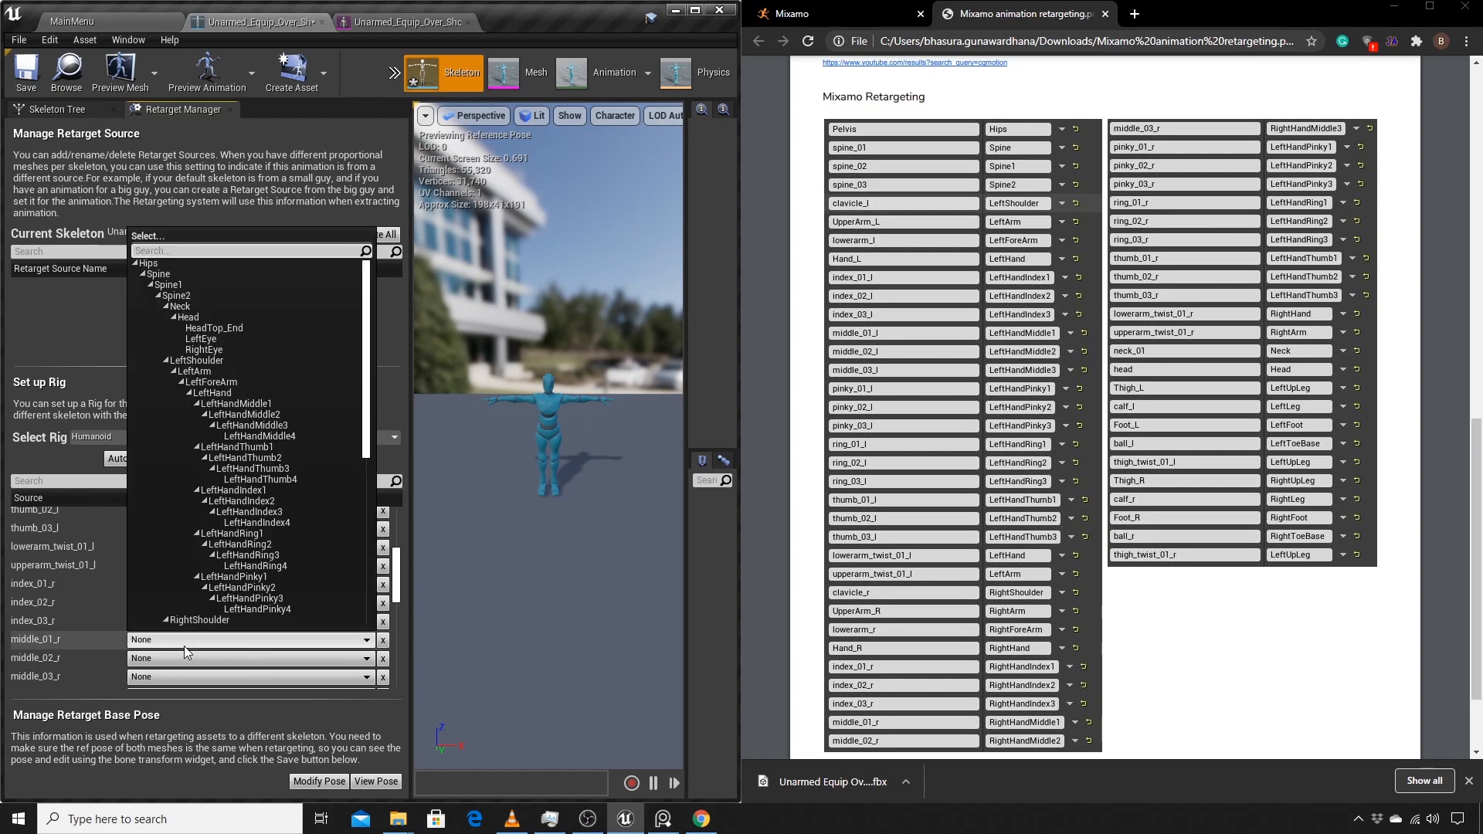
scroll(253, 496, down, 5)
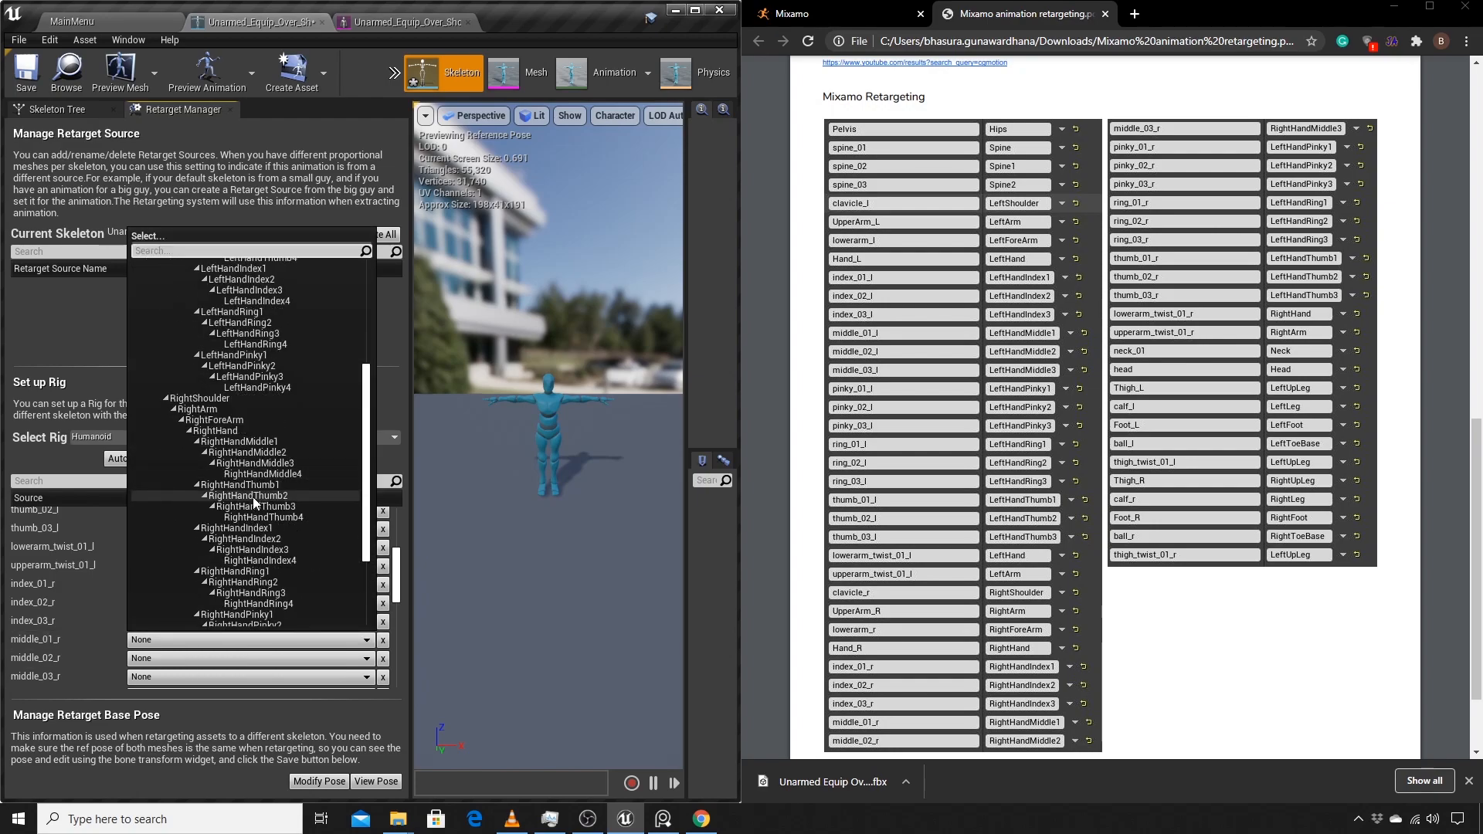
click(262, 443)
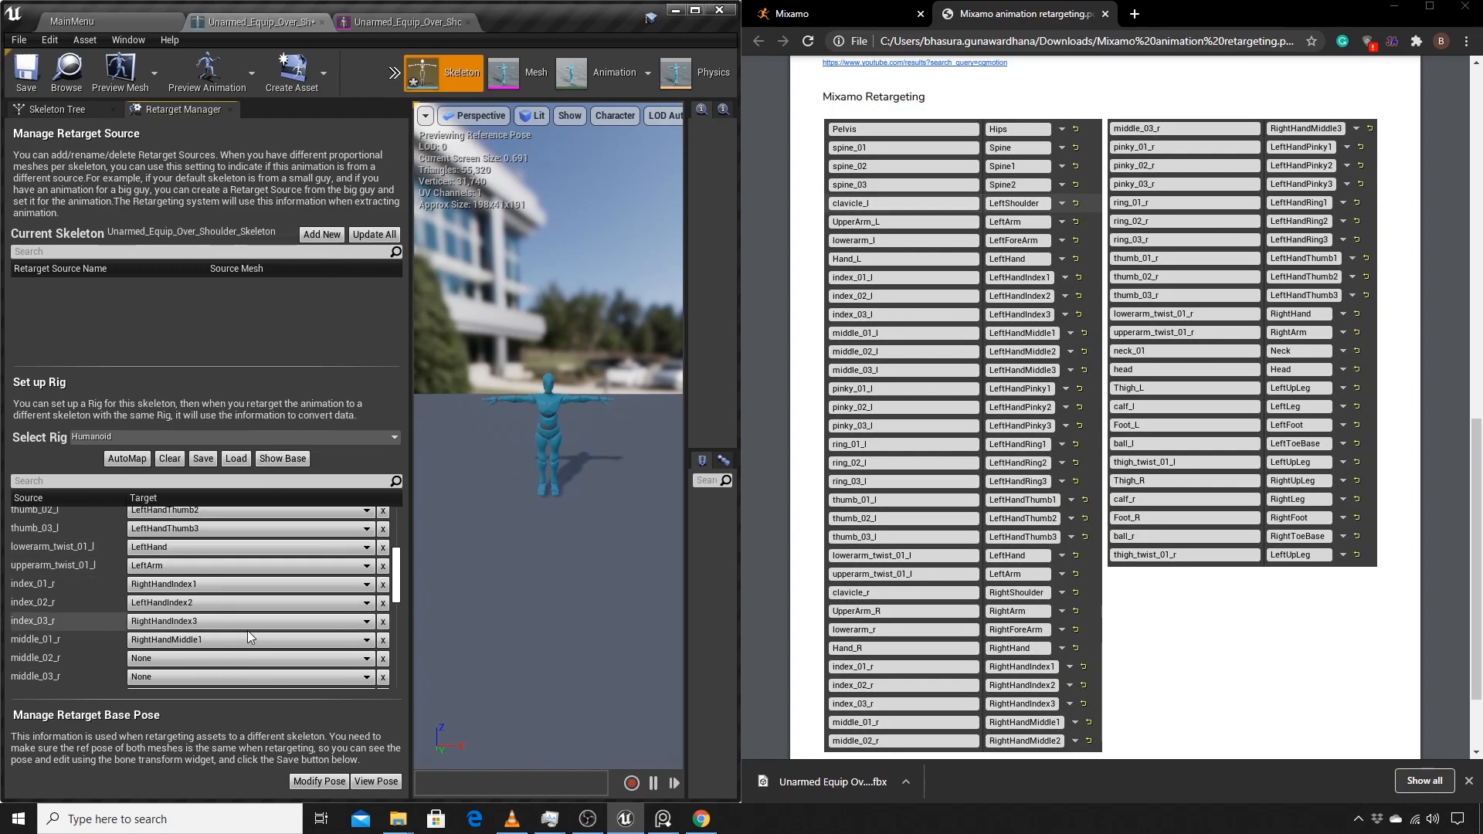
Step: Correct the index_02_r mapping to the RightHandIndex2 bone
click(197, 603)
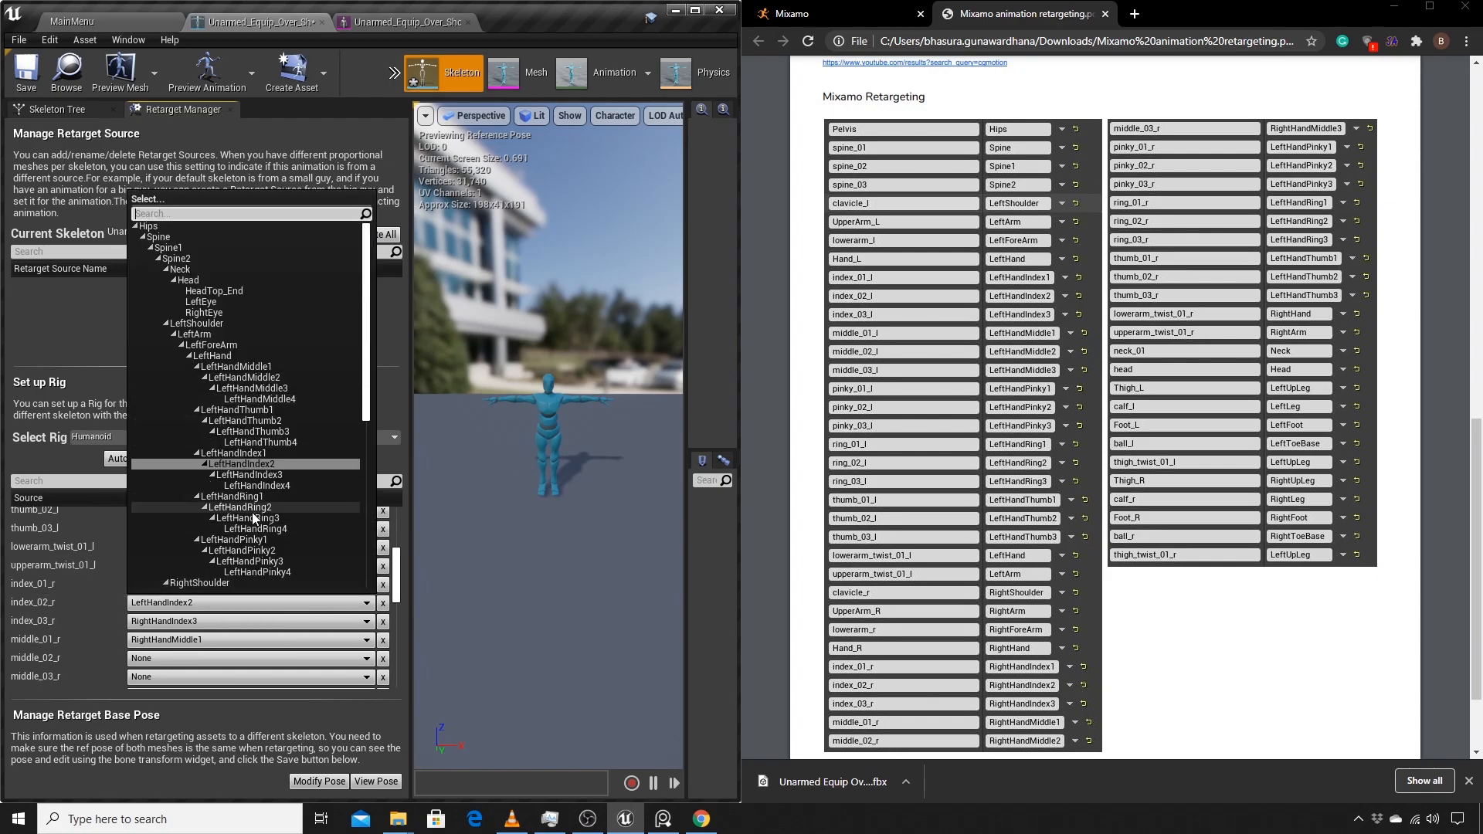
scroll(253, 511, down, 3)
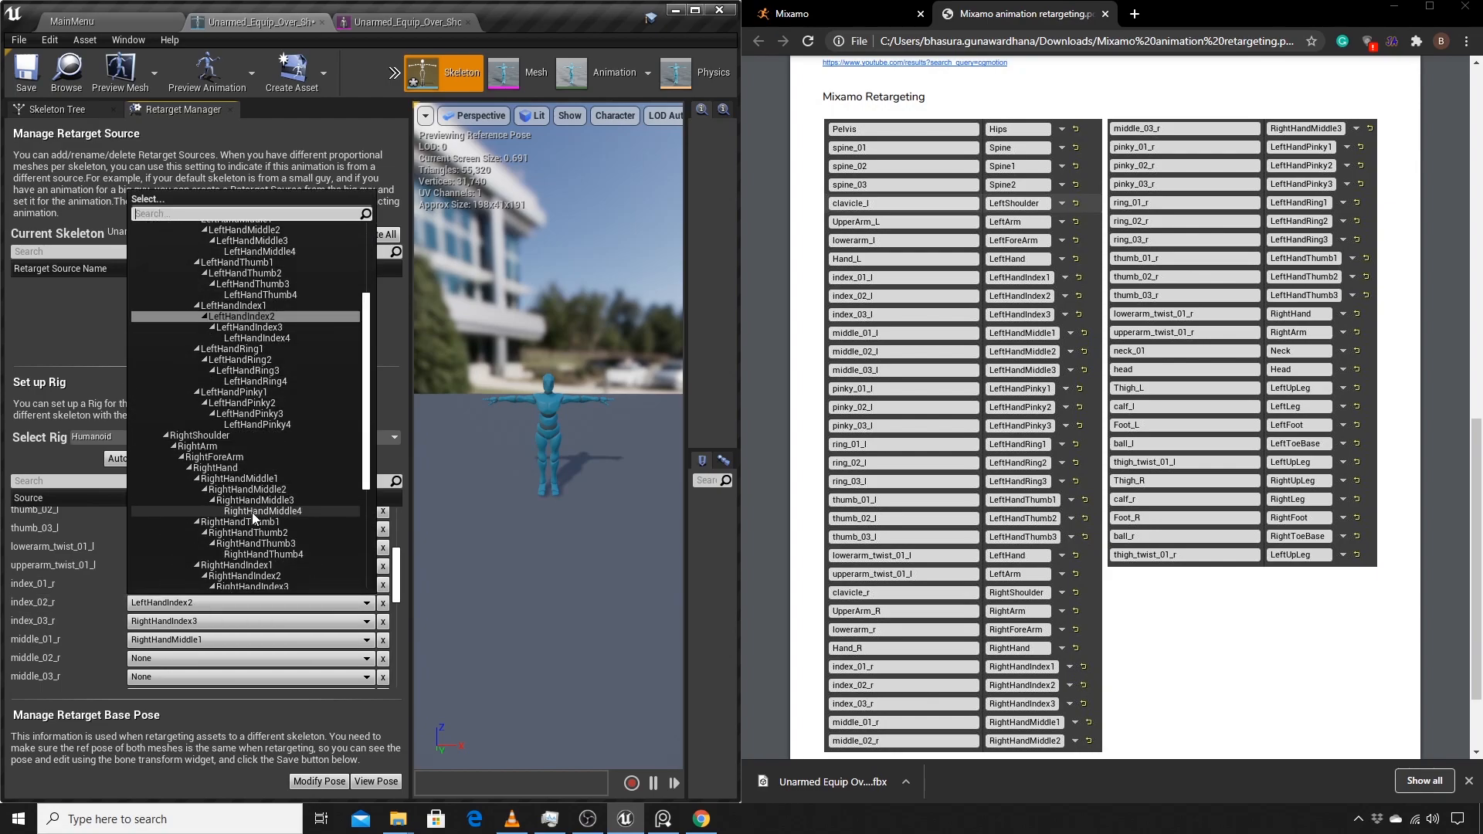
scroll(255, 516, down, 1)
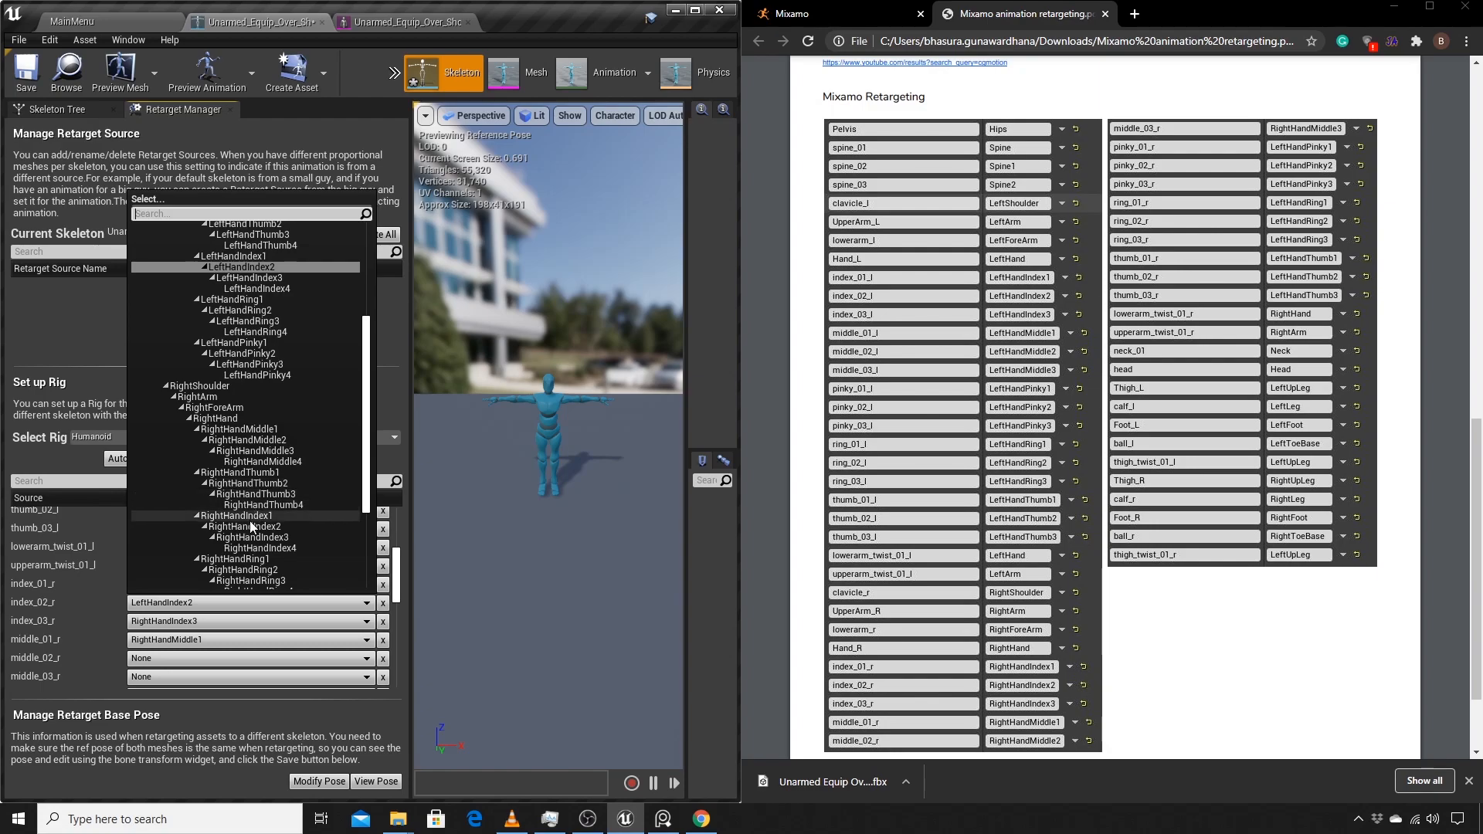
click(249, 529)
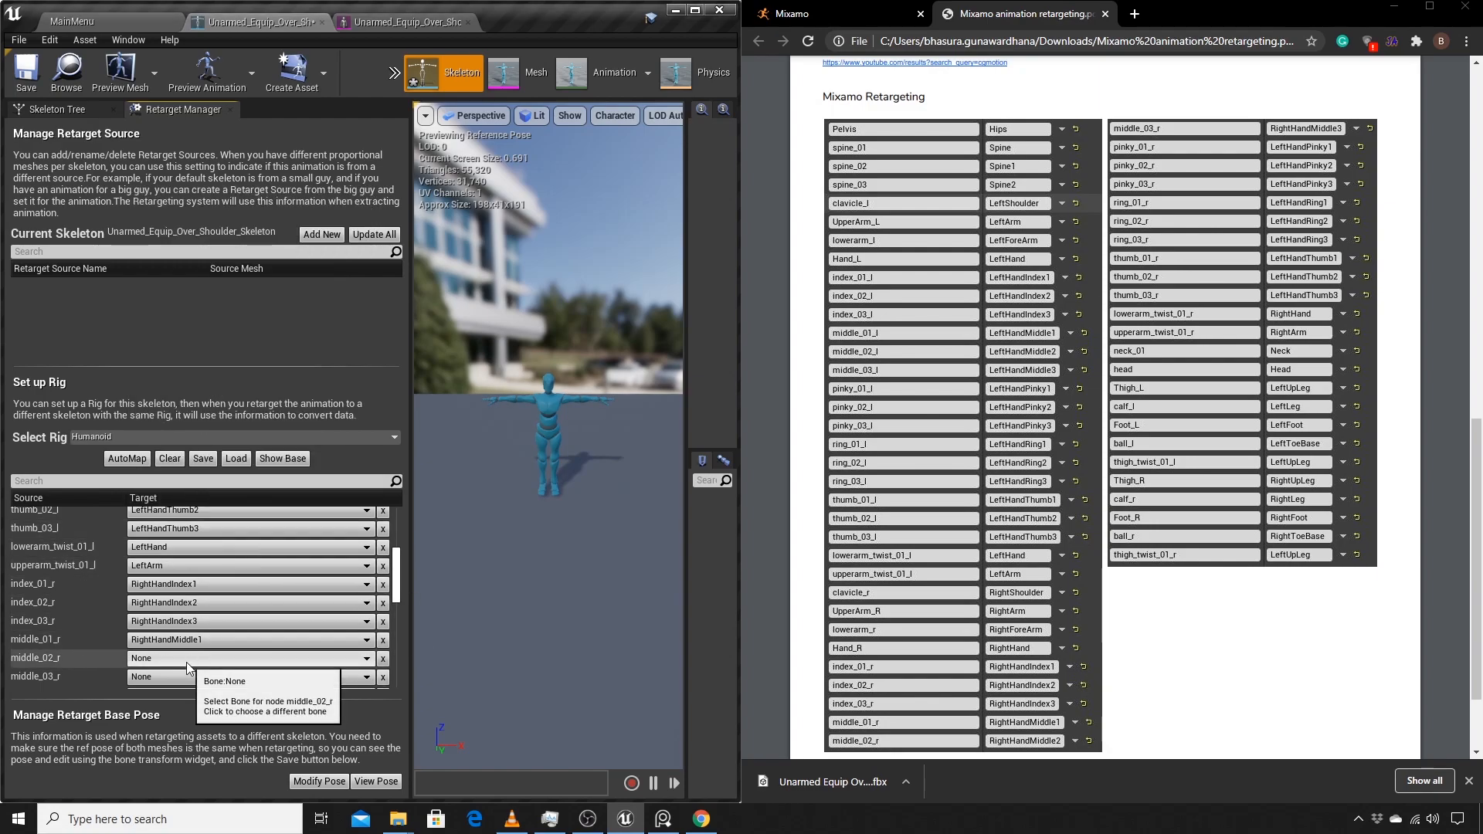
Step: Map middle_02_r to RightHandMiddle2 and middle_03_r to RightHandMiddle3 in the humanoid rig
scroll(176, 662, down, 1)
scroll(176, 663, down, 1)
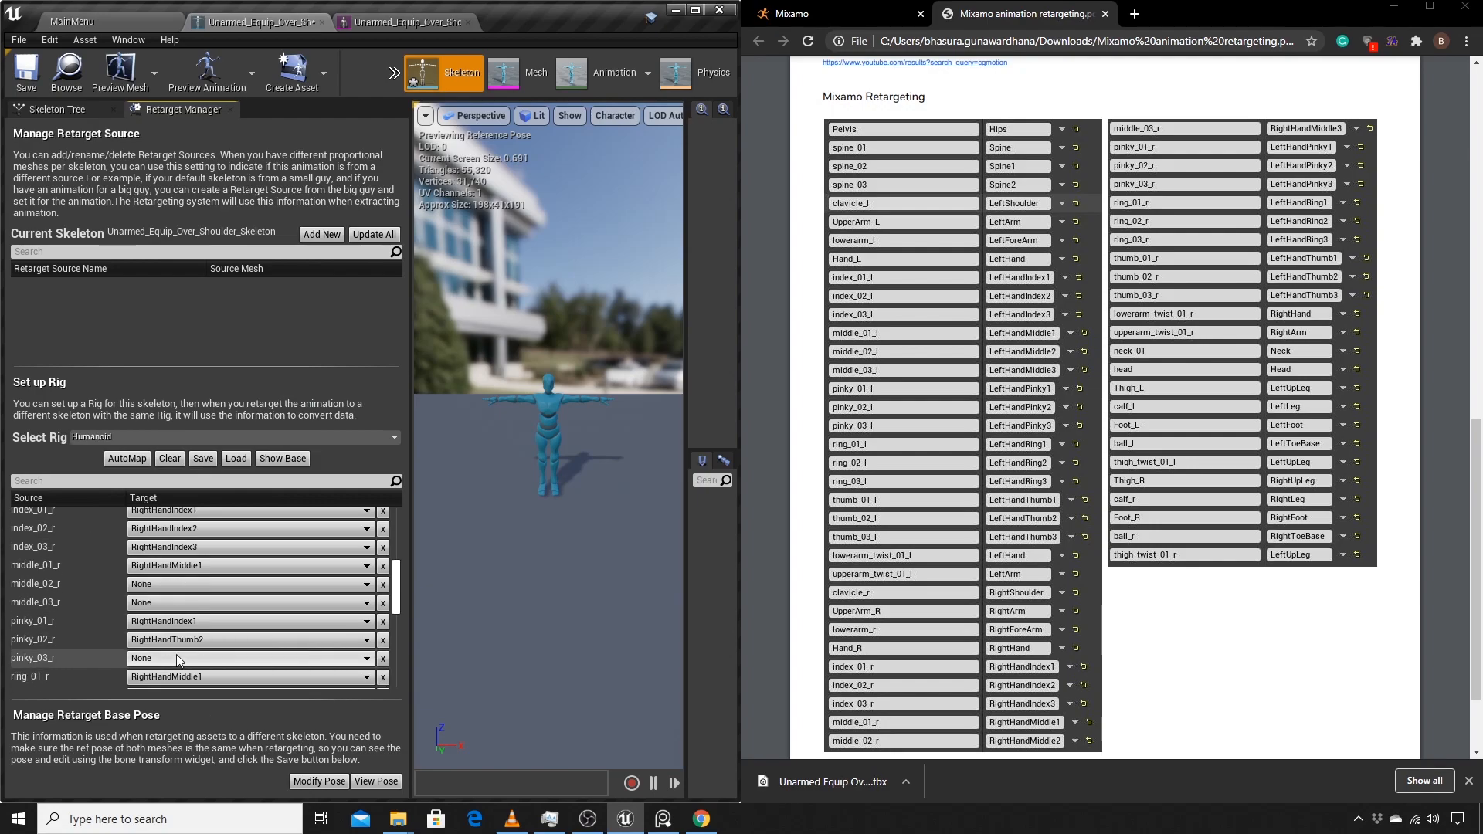
click(183, 587)
scroll(239, 505, down, 5)
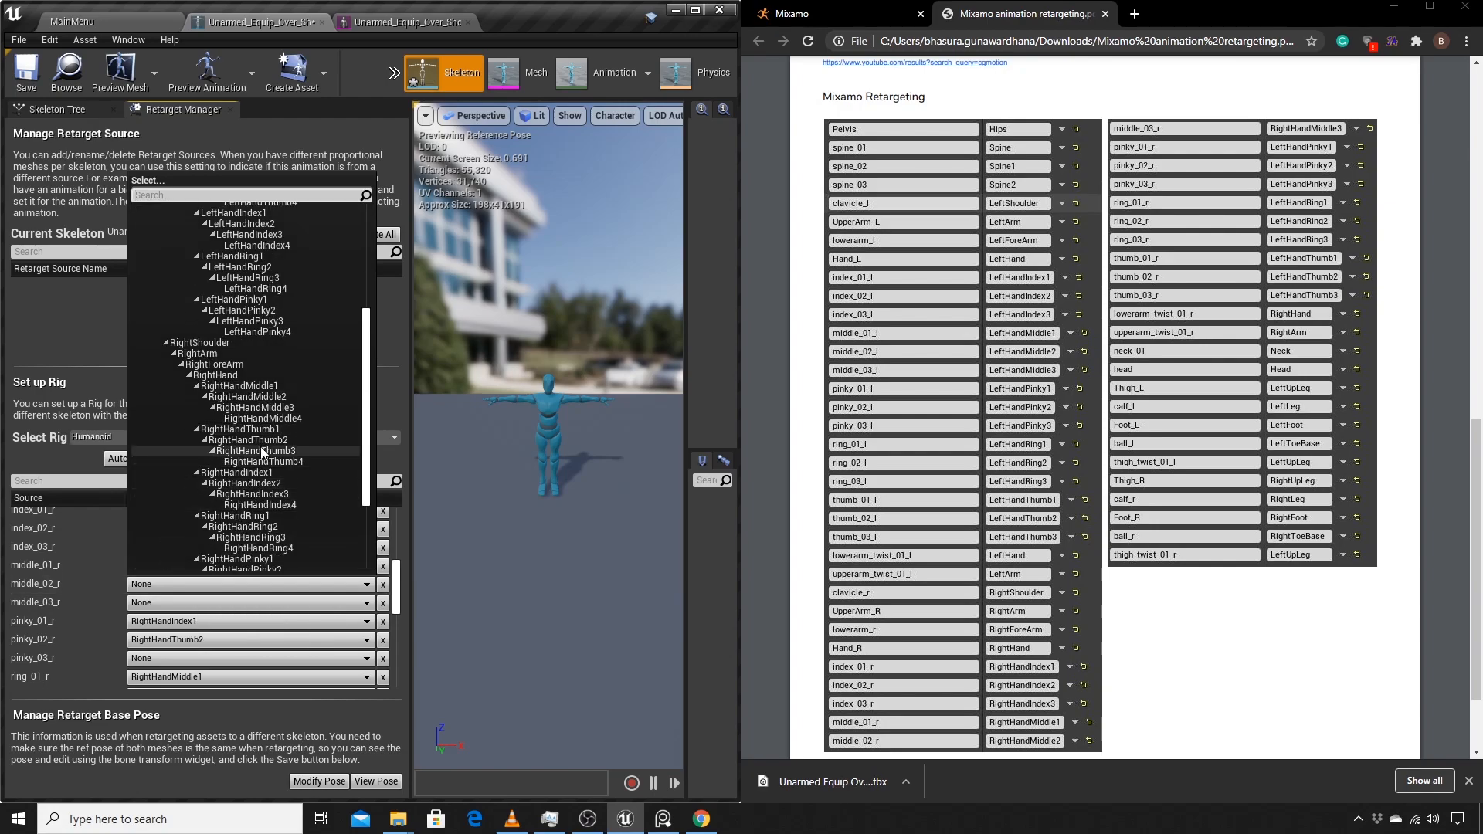
click(267, 397)
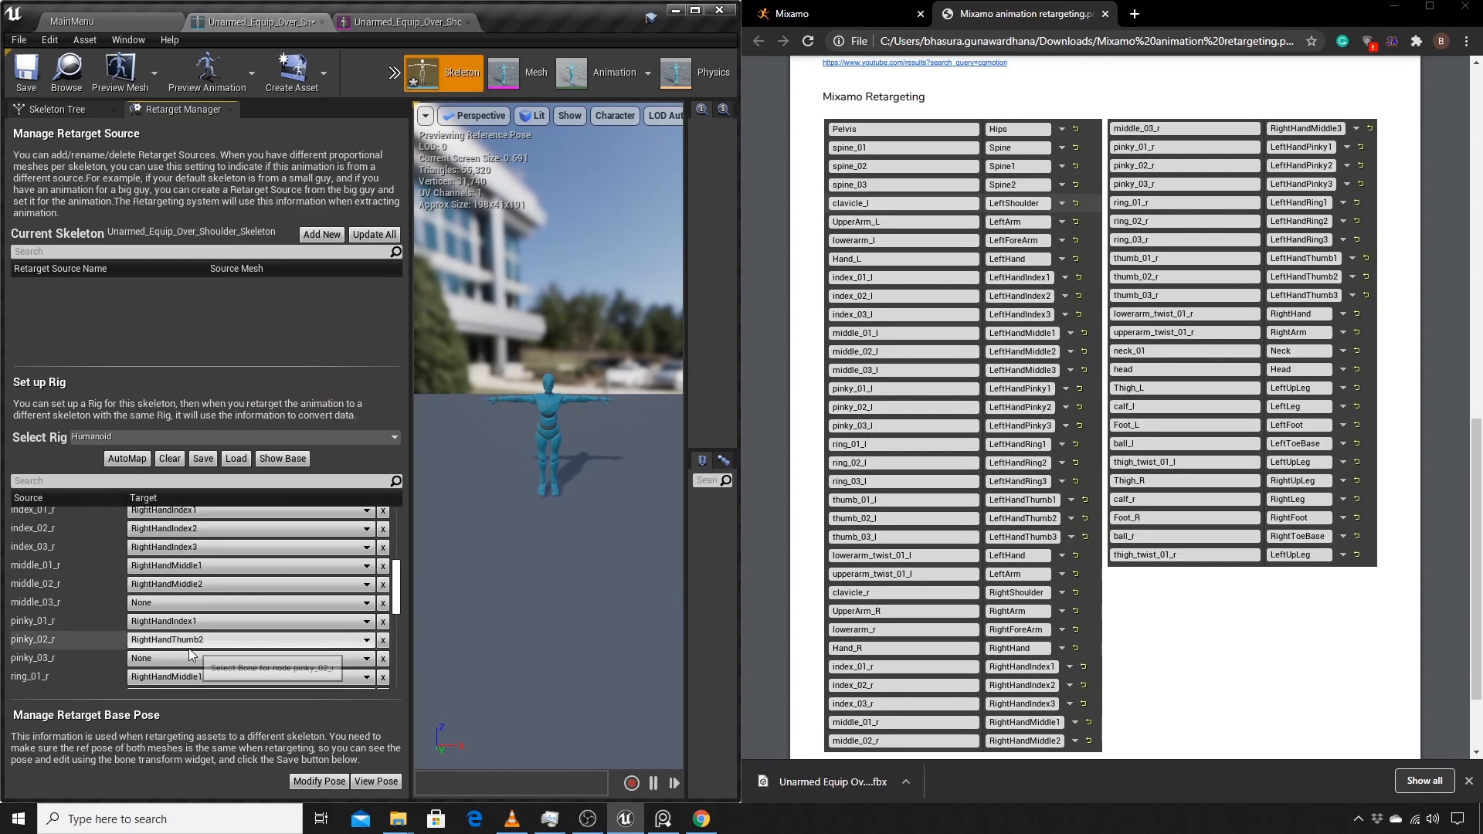
click(183, 604)
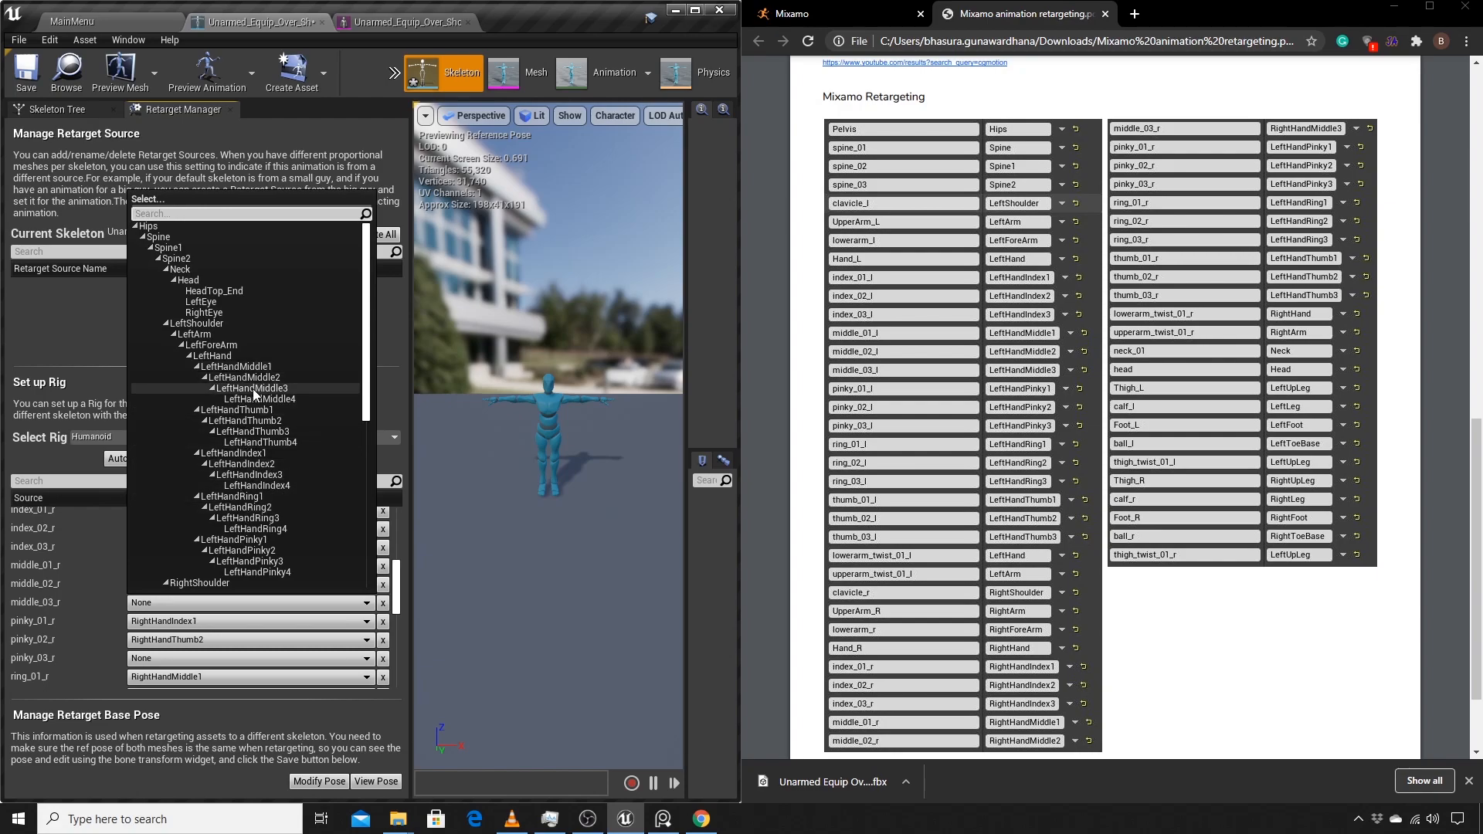
scroll(211, 562, down, 5)
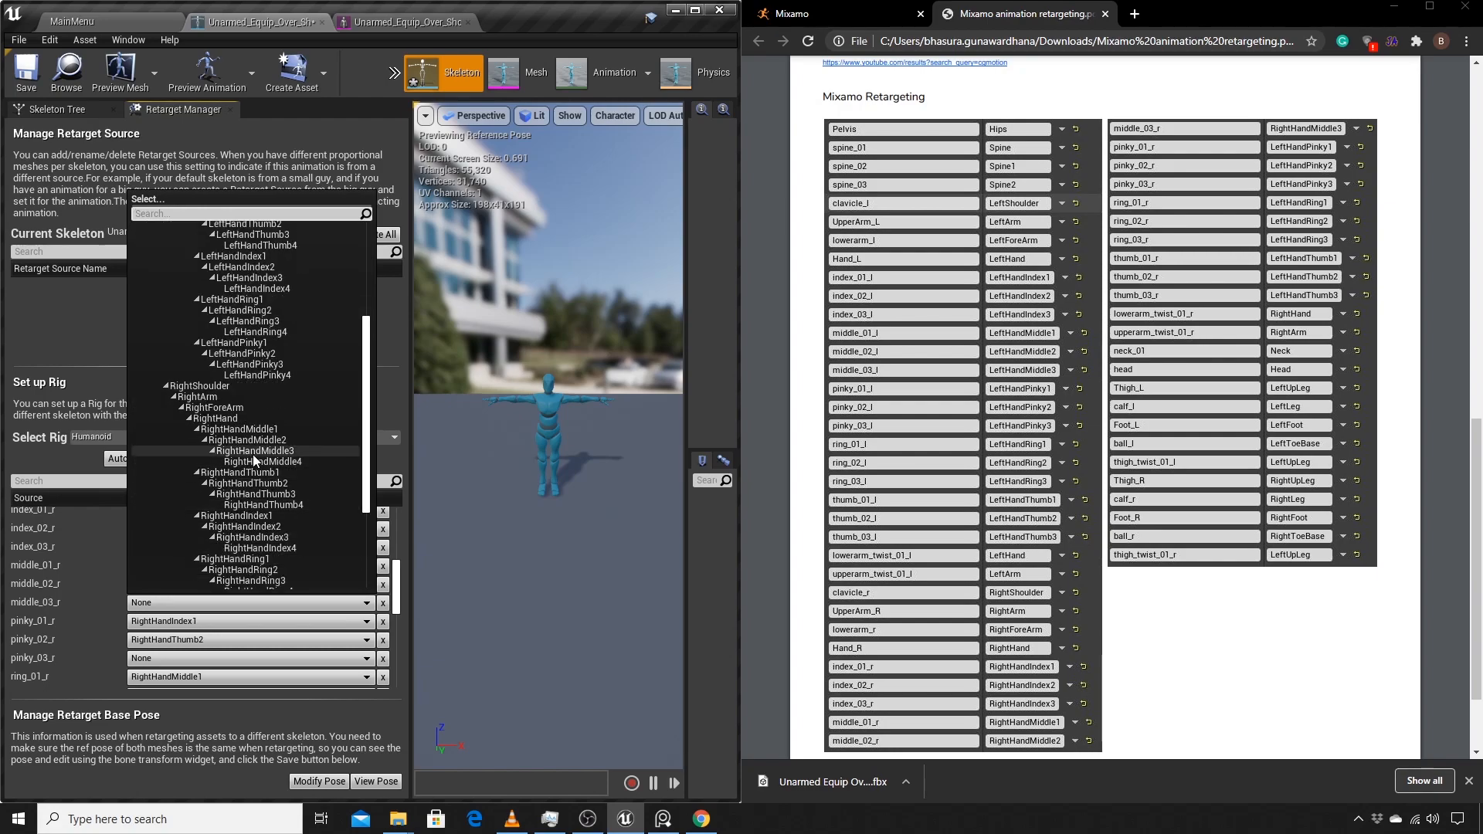
click(253, 451)
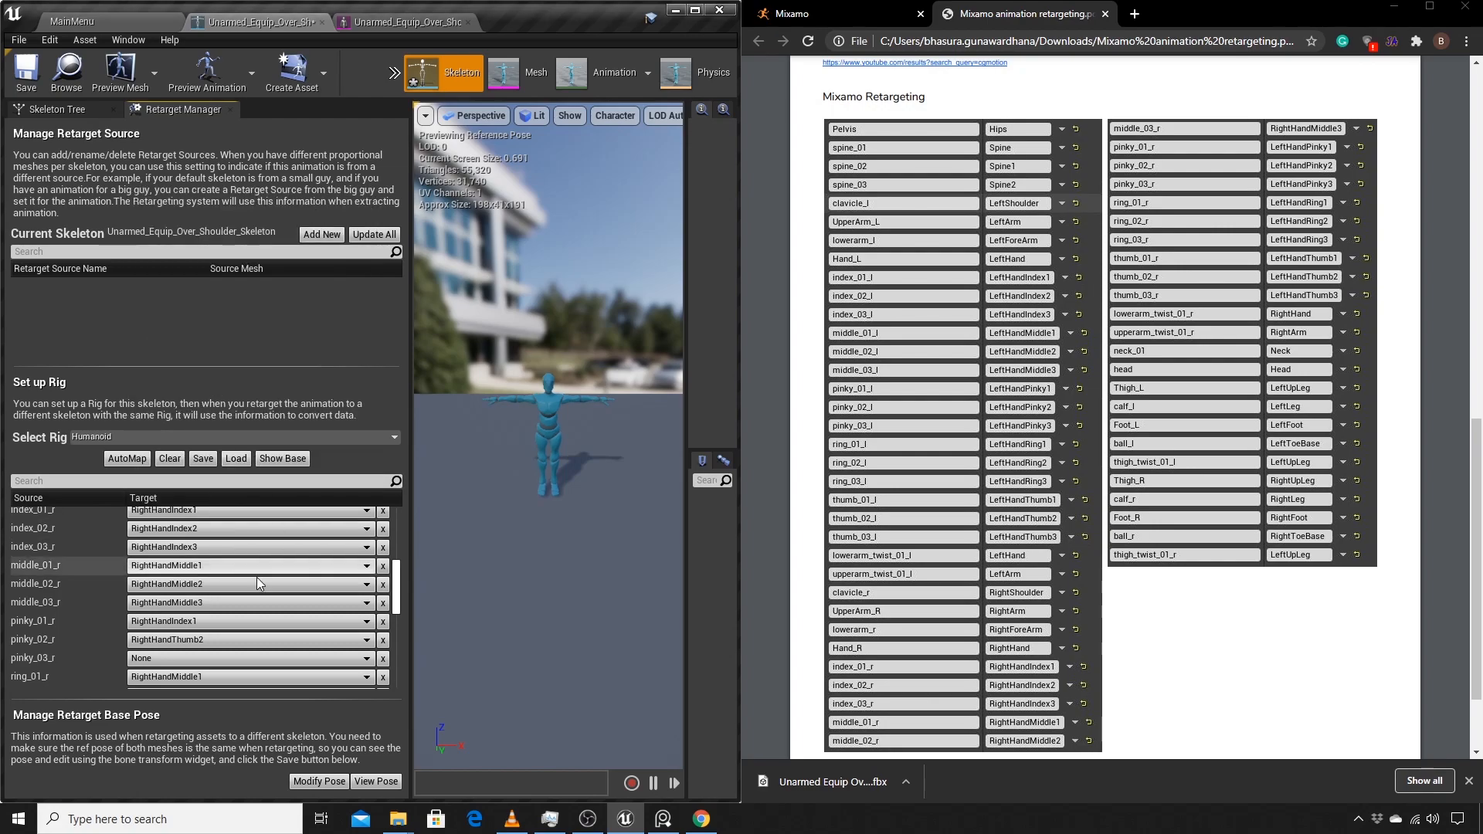
Step: Map pinky_01_r to RightHandPinky1 and pinky_02_r to RightHandPinky2
click(197, 625)
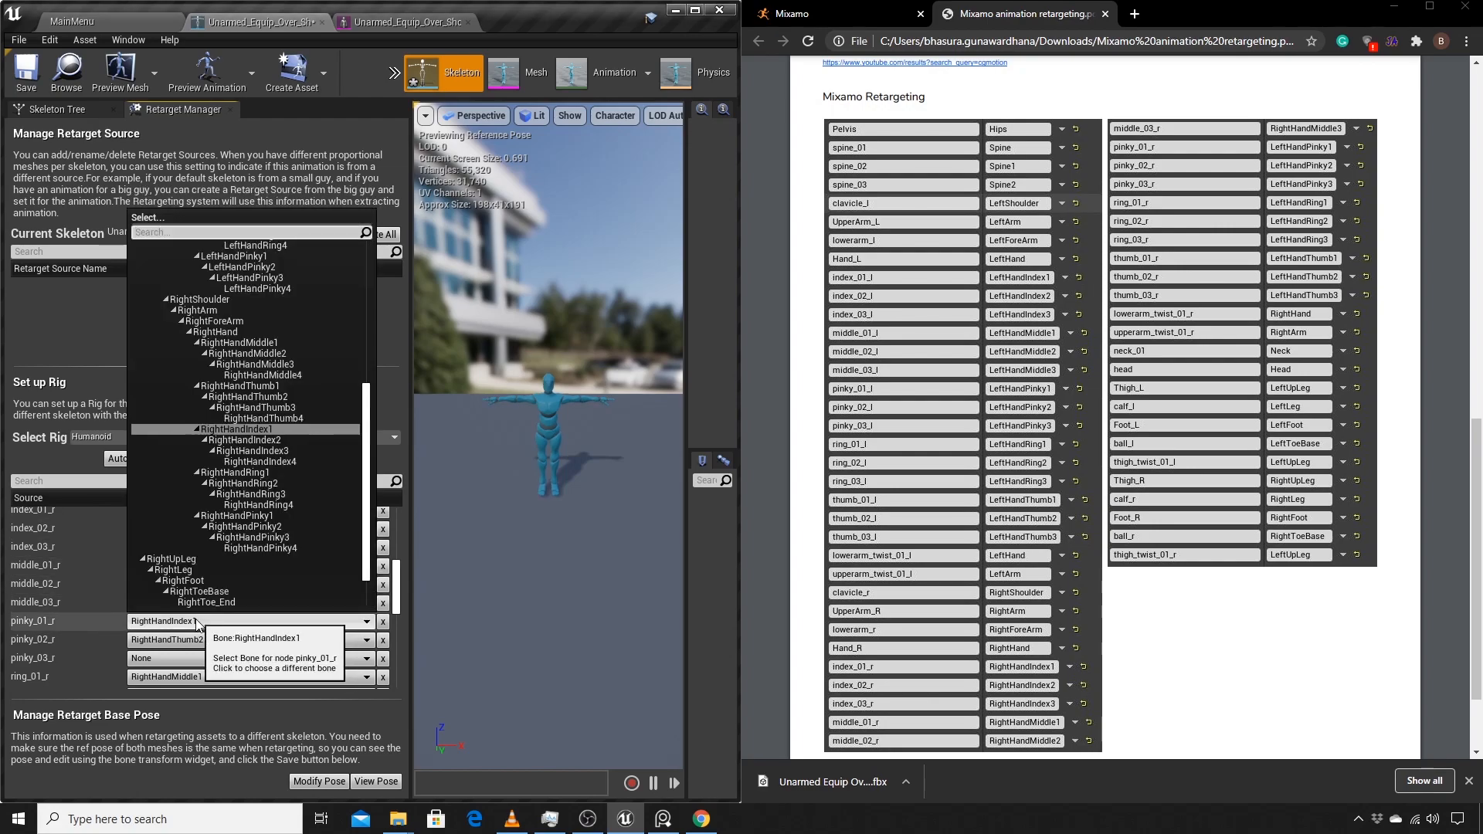
click(268, 514)
click(263, 640)
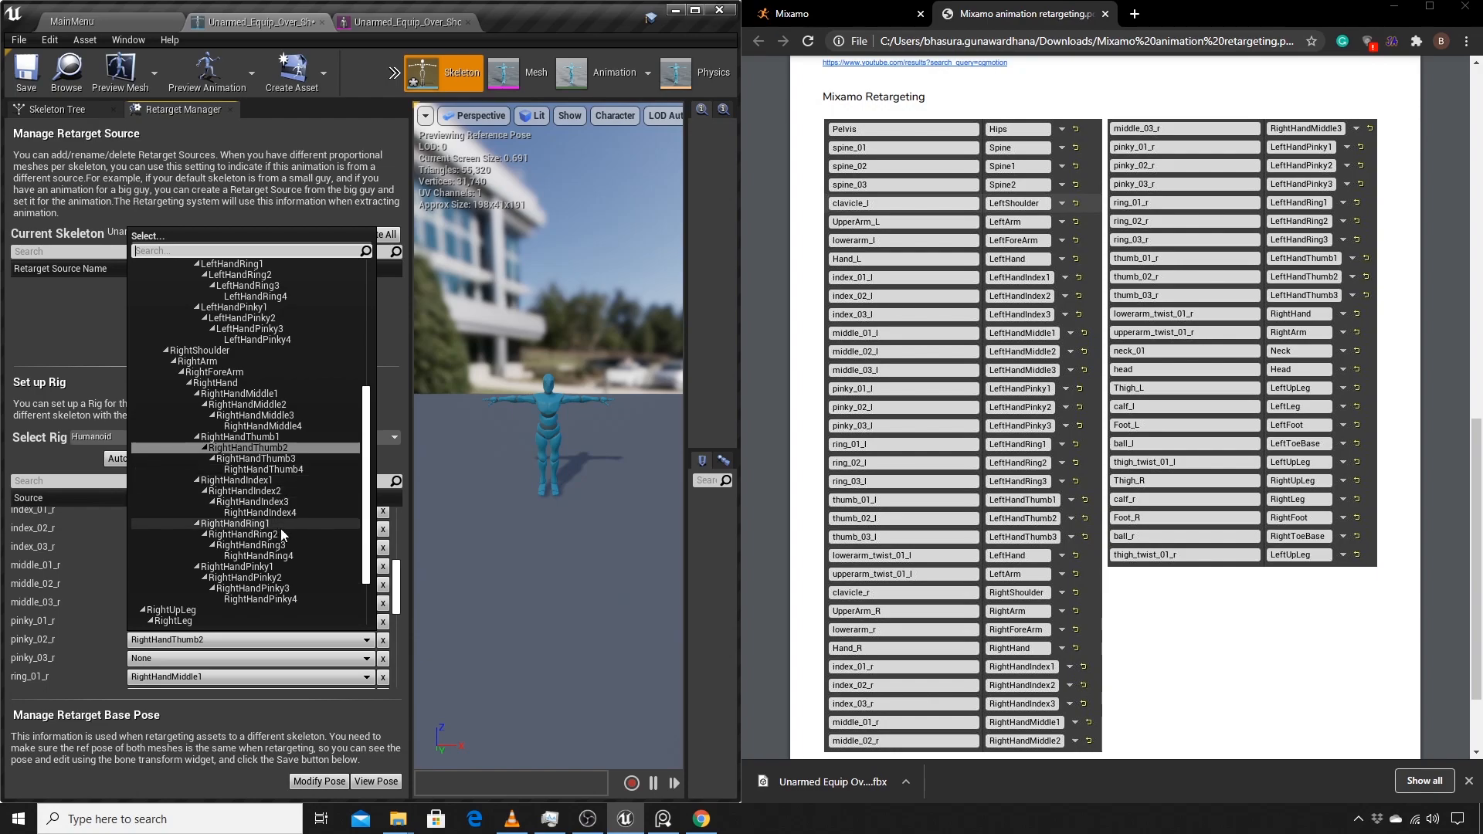
click(264, 578)
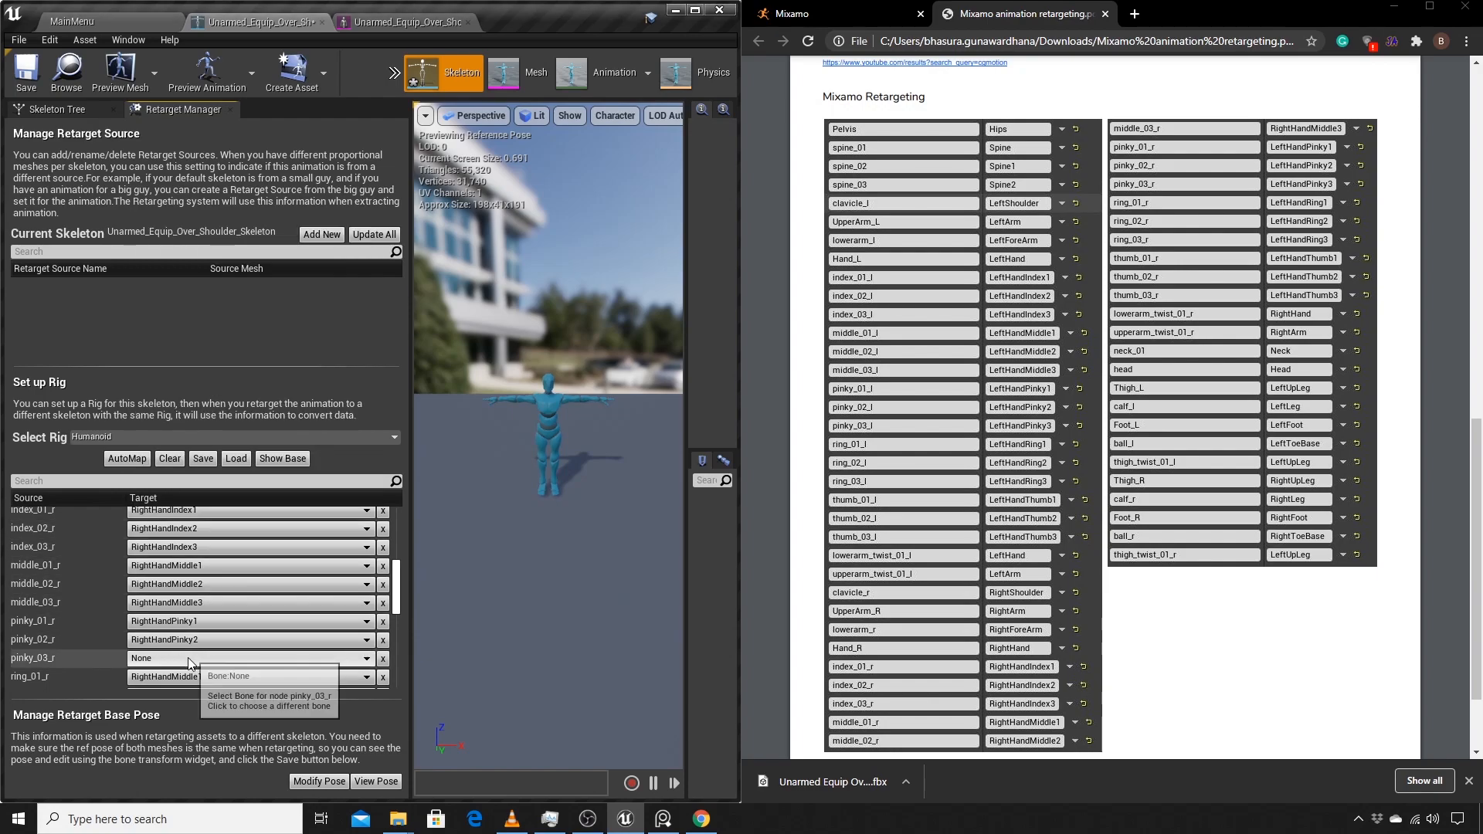
Step: Map pinky_03_r to the LeftHandPinky3 bone
click(241, 658)
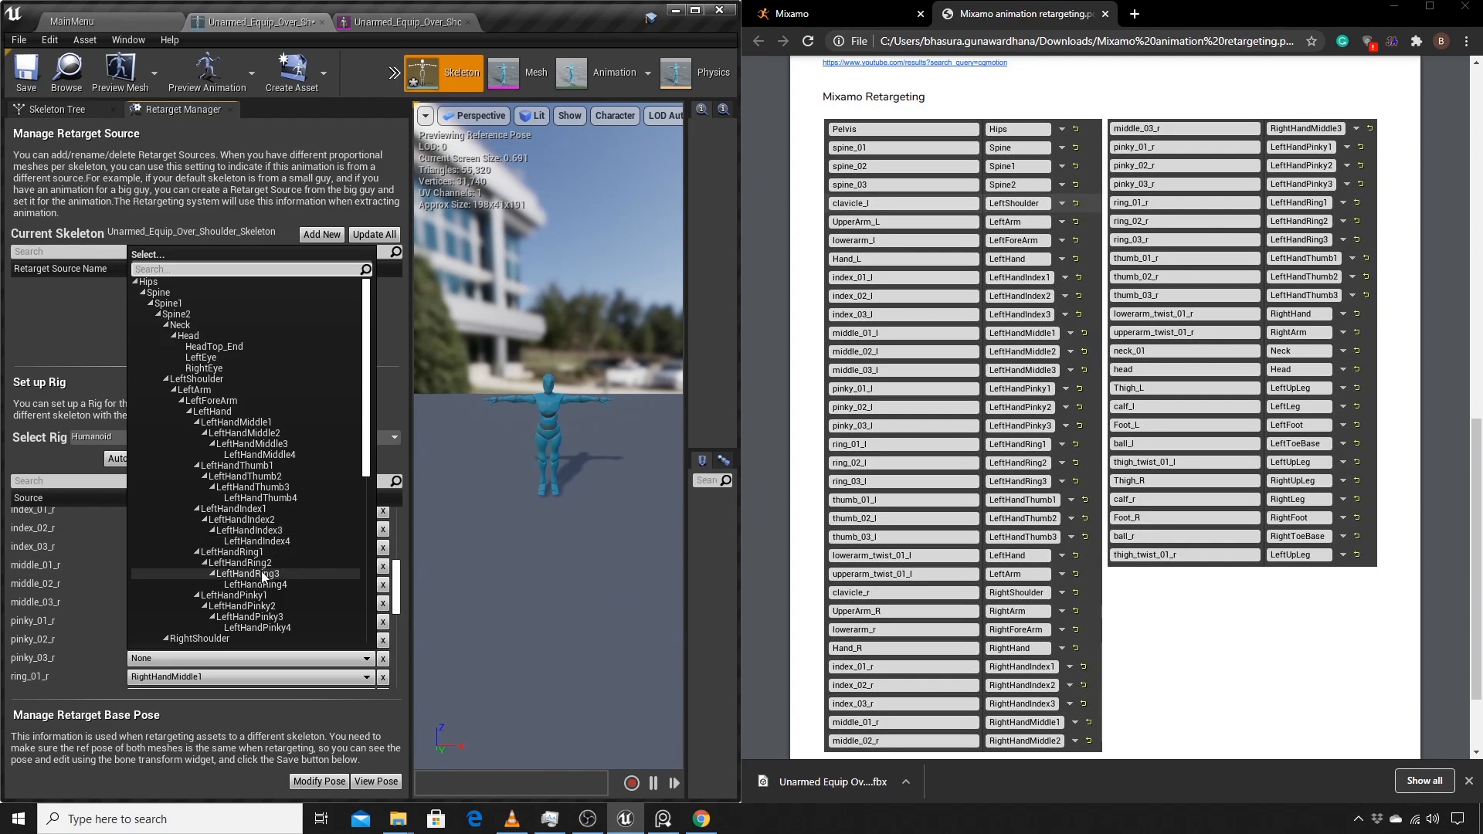
click(259, 616)
scroll(218, 611, down, 2)
scroll(216, 610, up, 2)
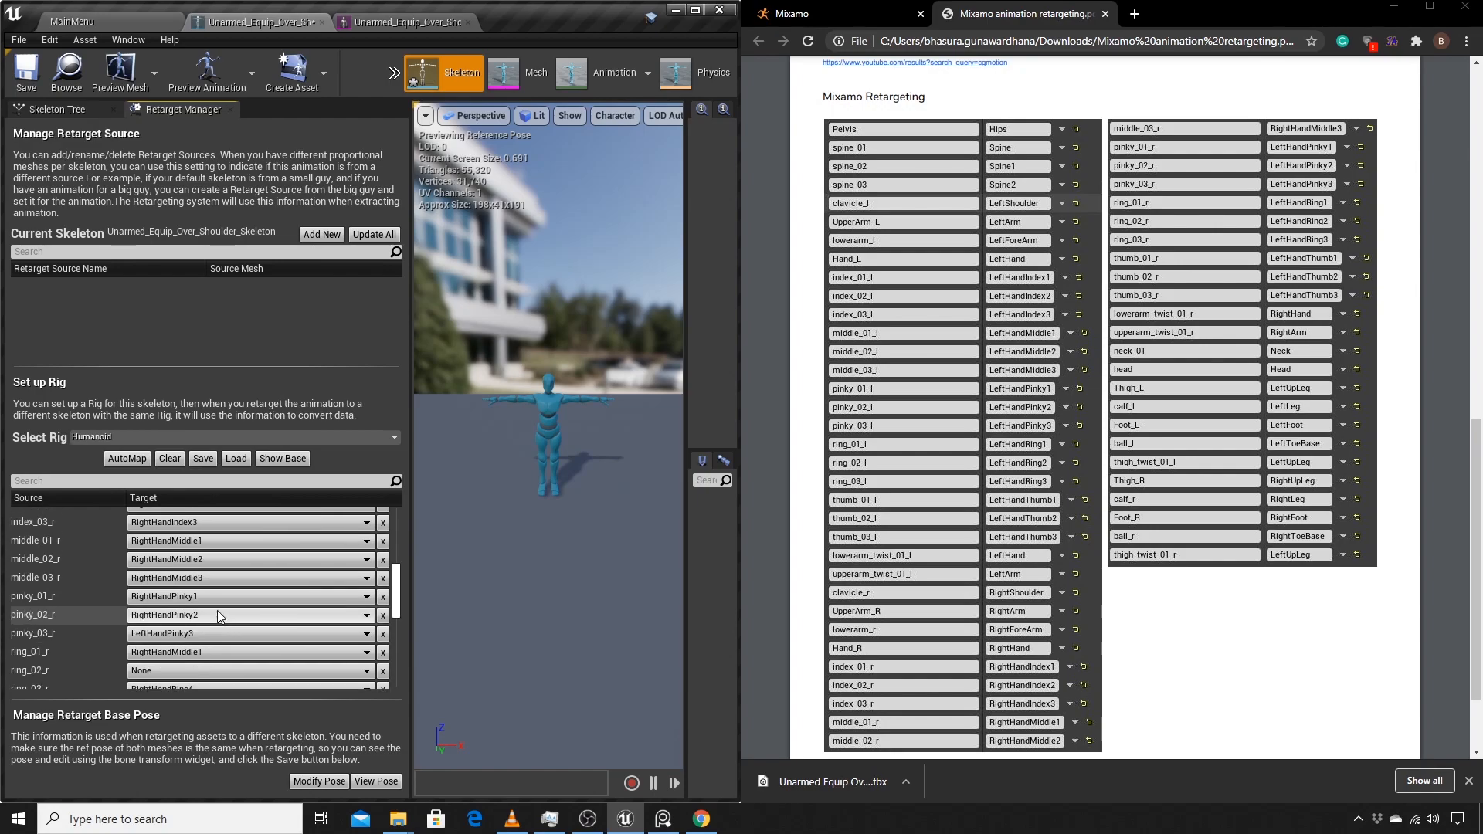
Step: Correct the pinky_03_r mapping to the RightHandPinky3 bone
click(184, 635)
scroll(261, 570, down, 3)
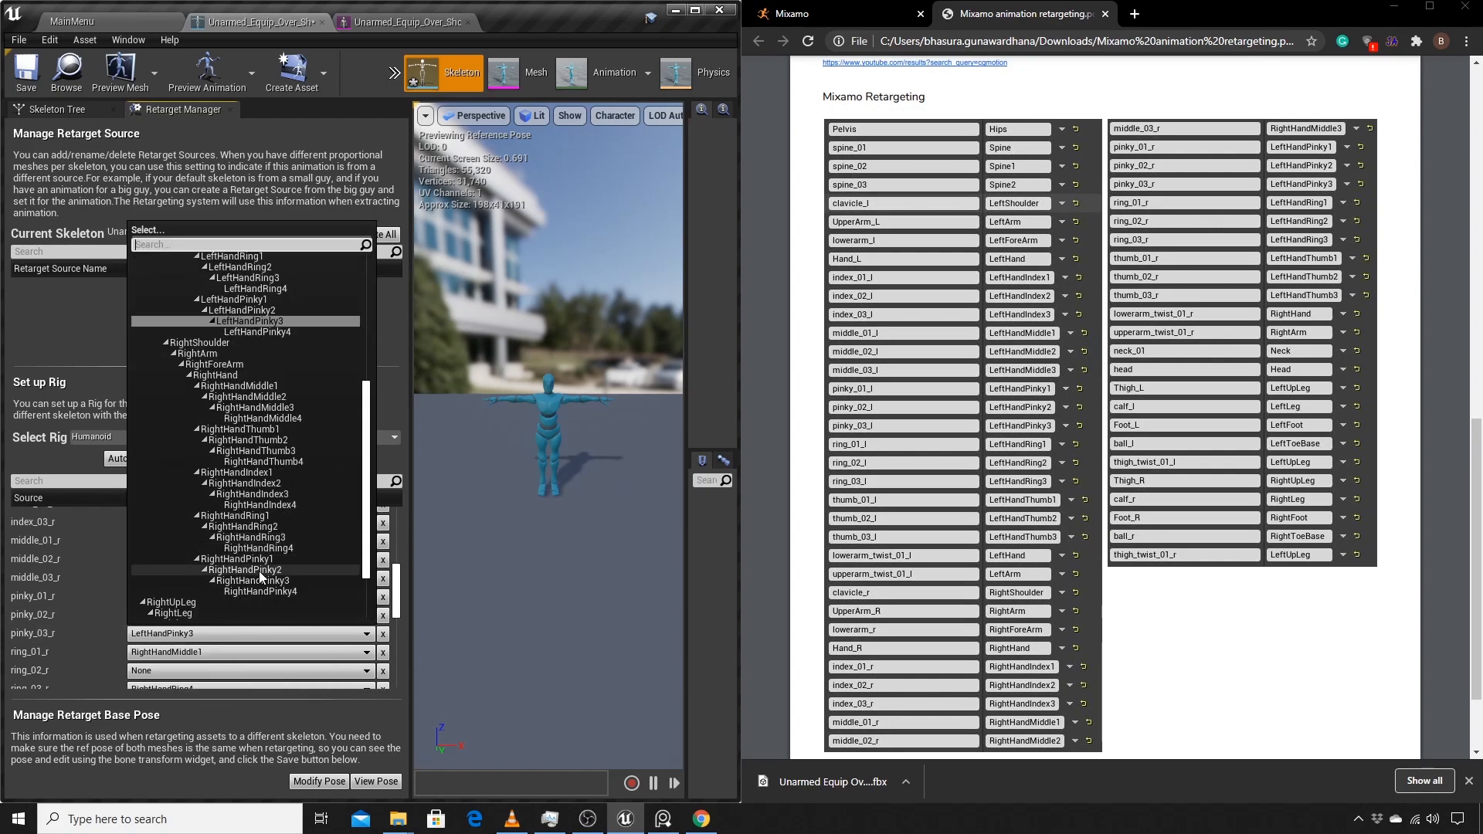
click(253, 581)
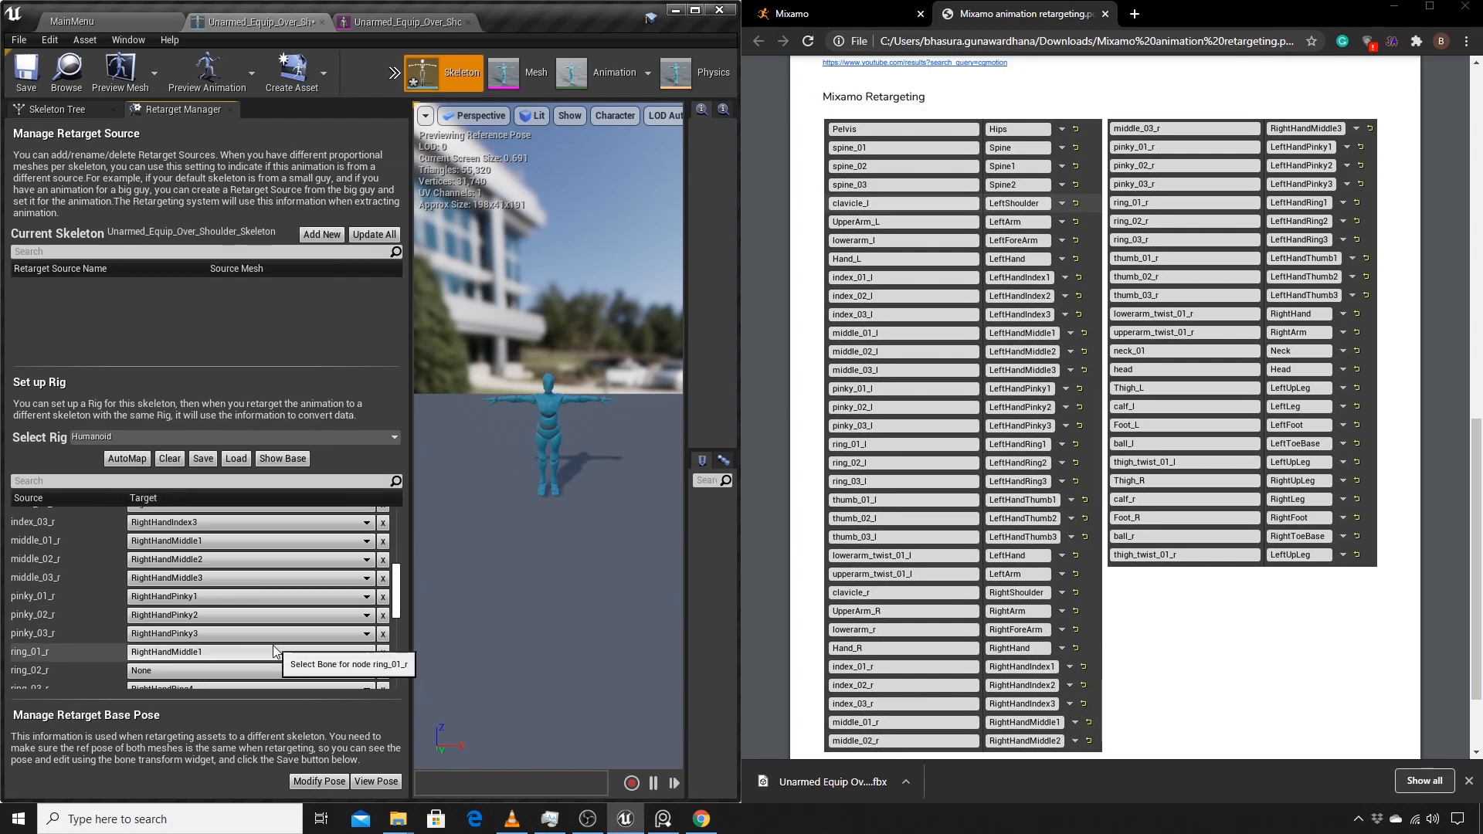
Step: Map ring_01_r to RightHandRing1 and ring_02_r to RightHandRing2
scroll(255, 651, down, 2)
click(198, 606)
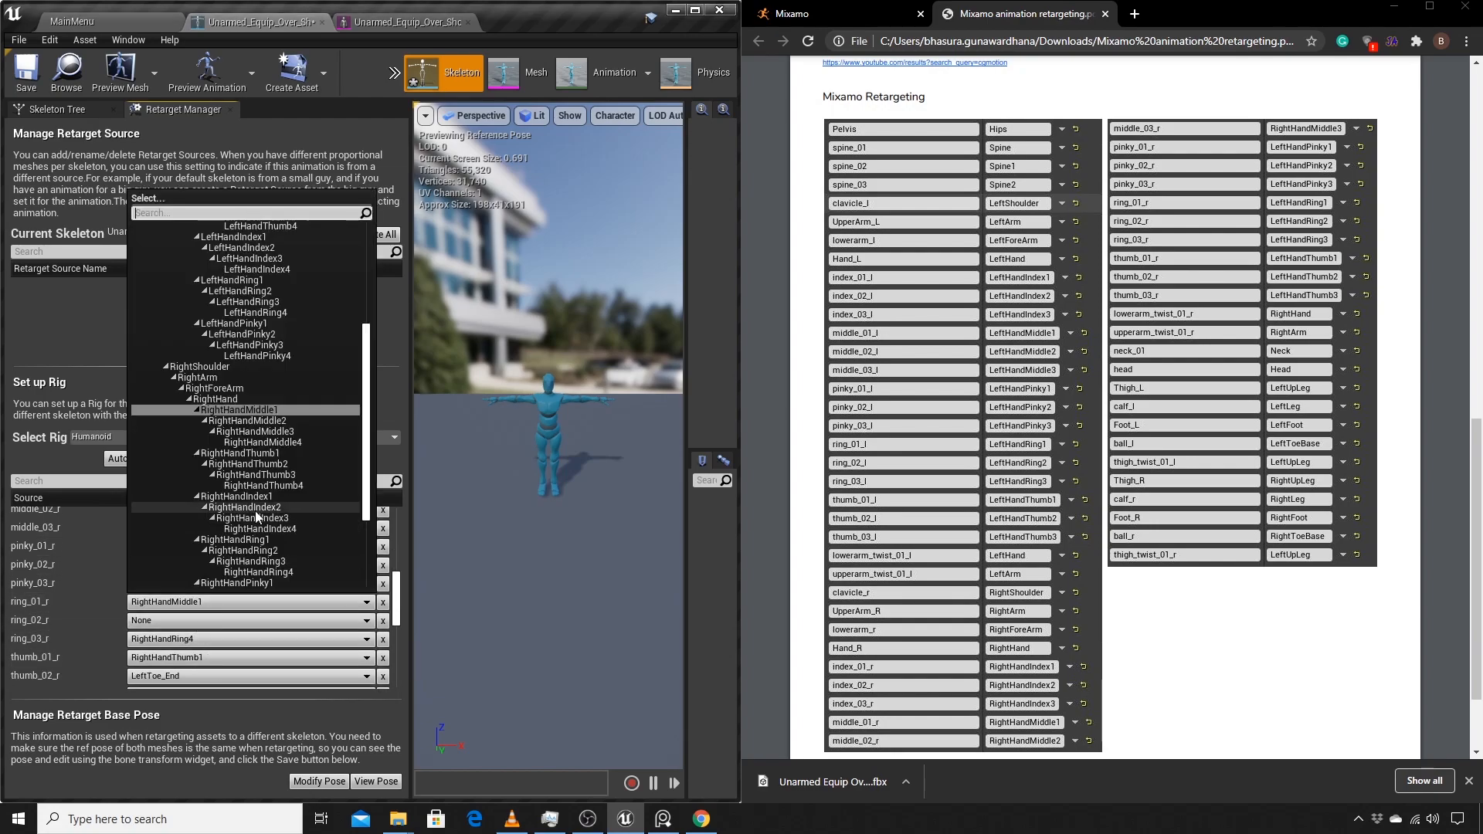
scroll(252, 507, down, 3)
click(263, 410)
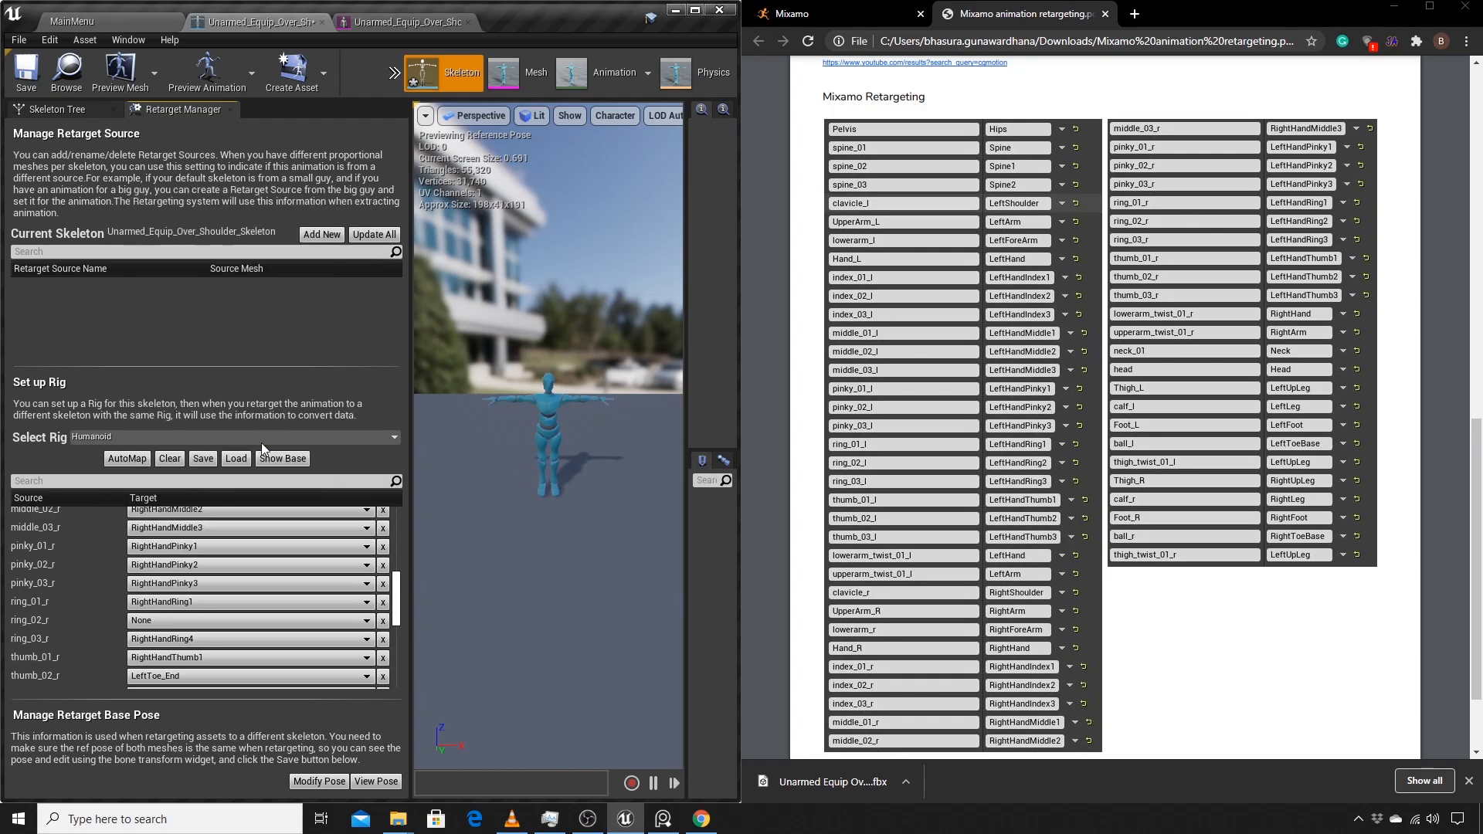
click(248, 621)
scroll(263, 463, down, 1)
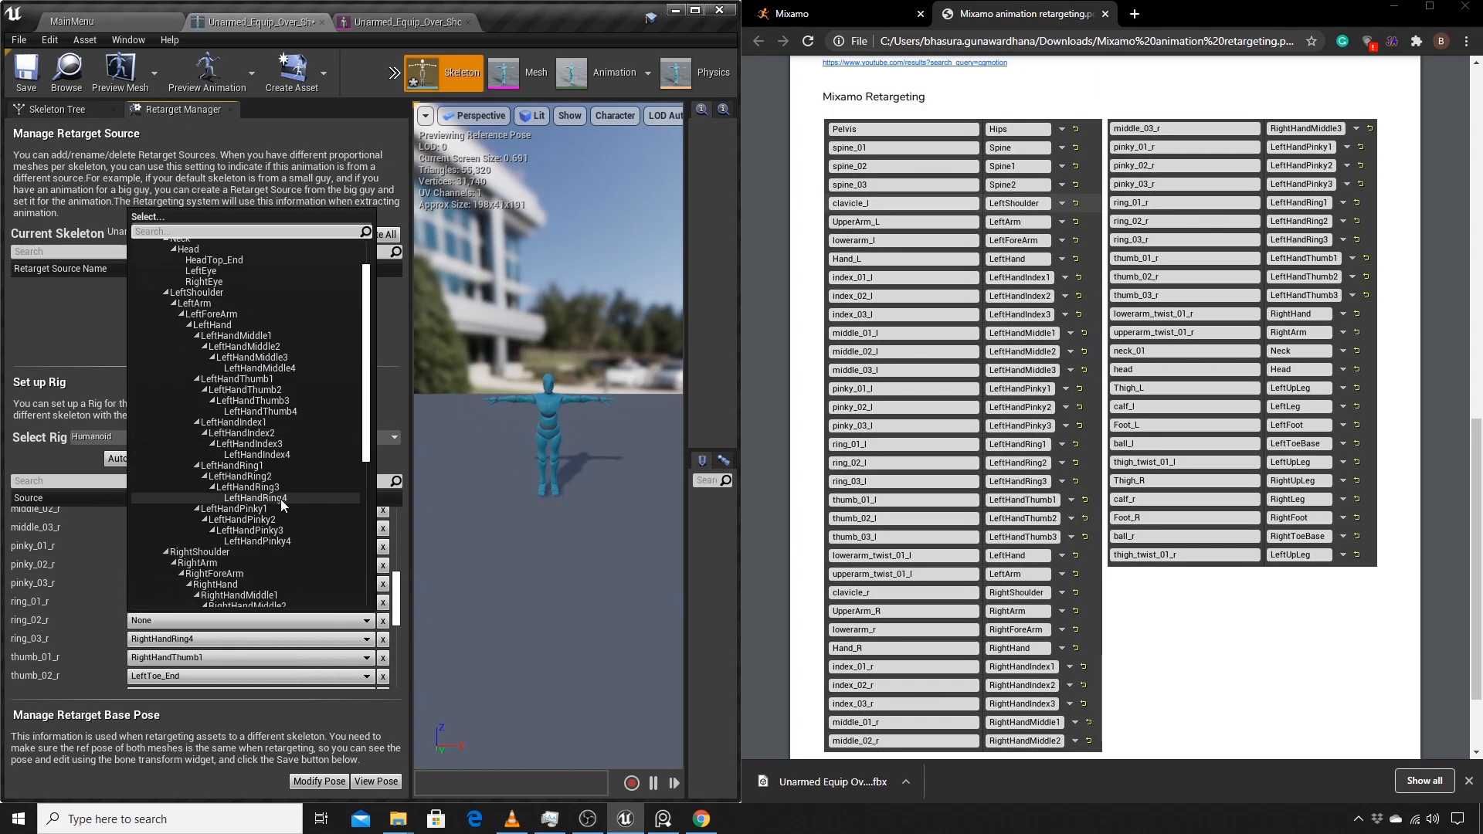
scroll(251, 517, down, 4)
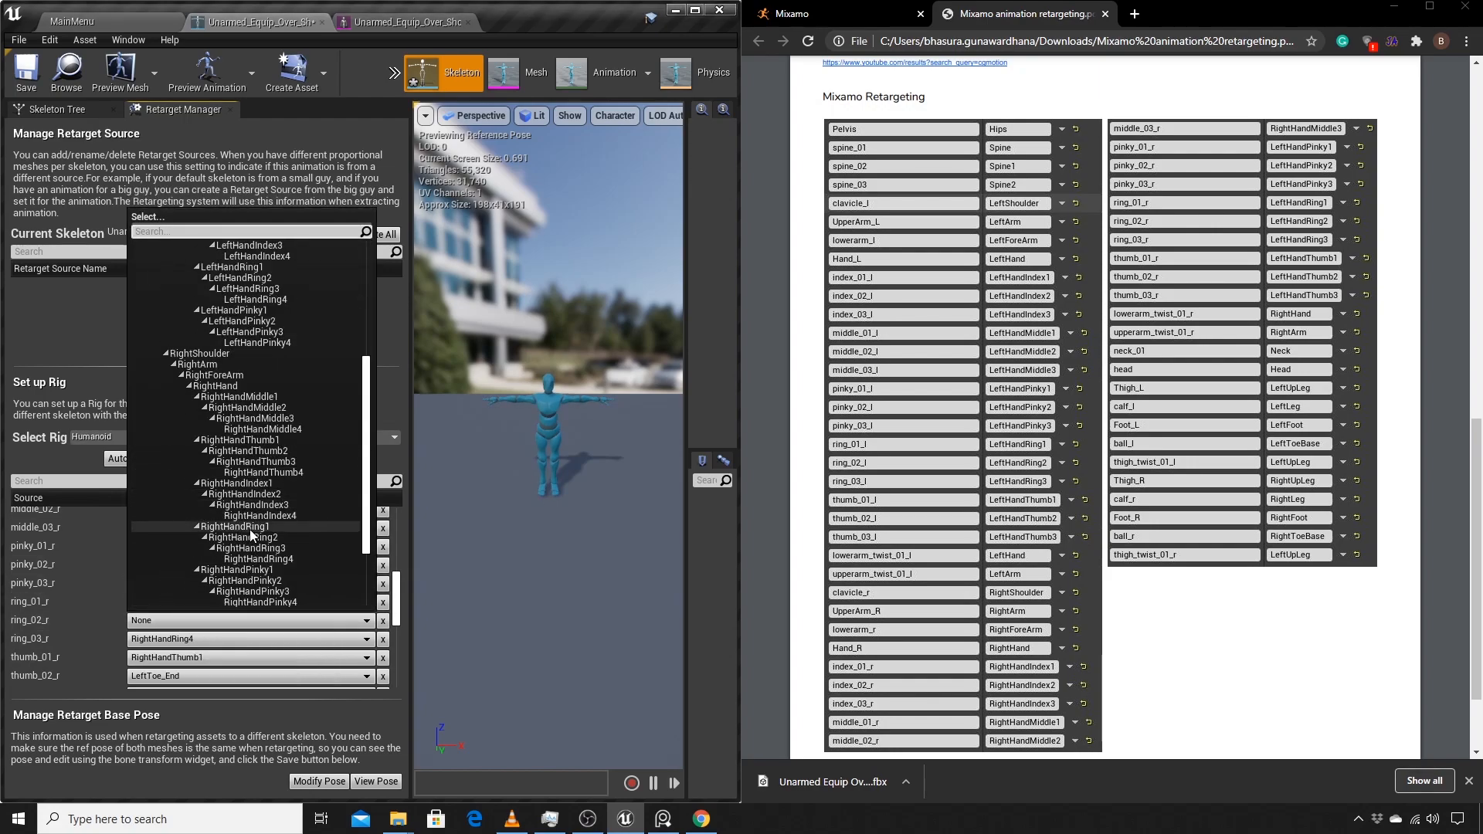
scroll(263, 541, down, 1)
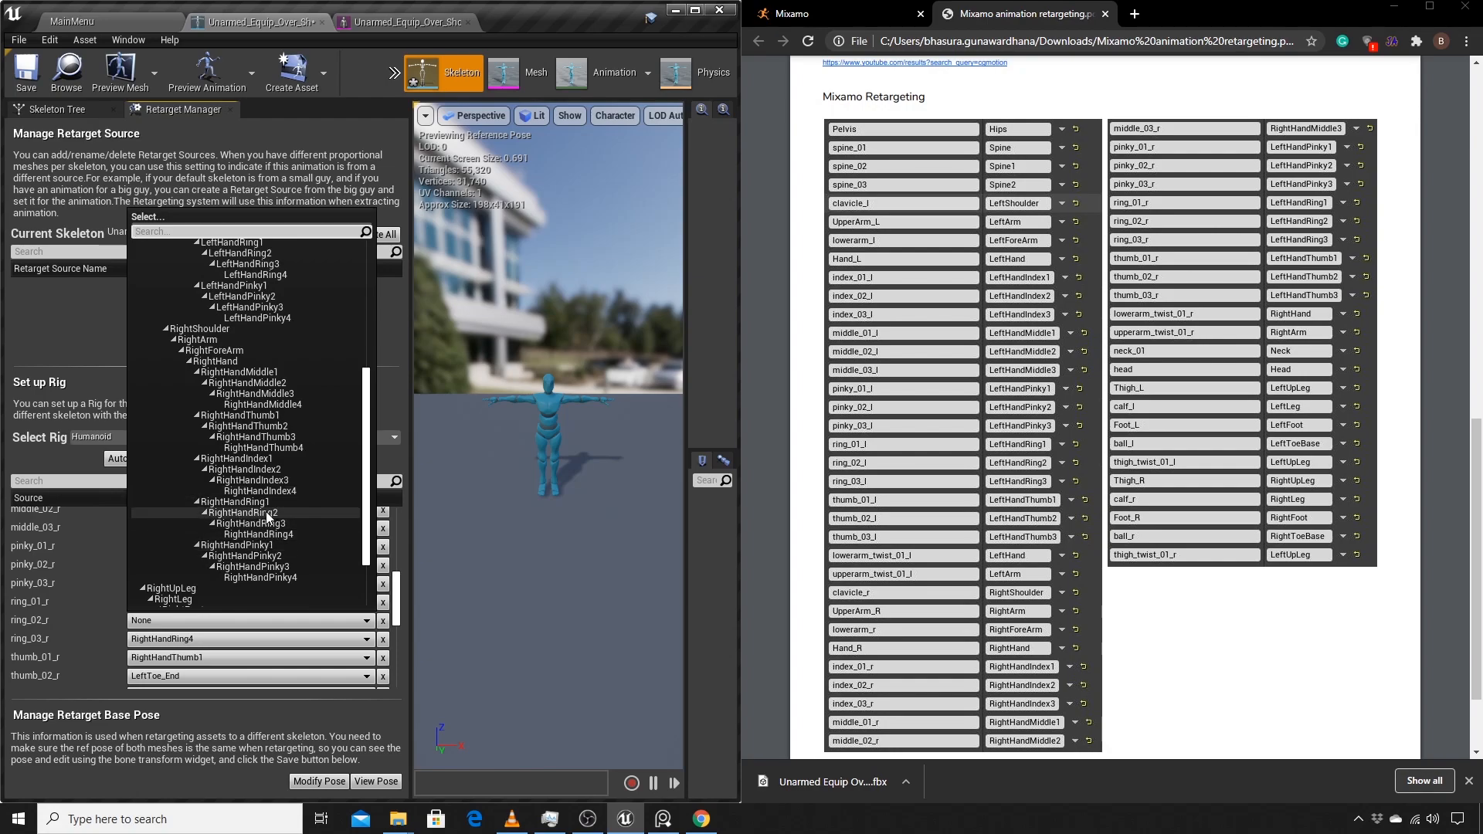
click(258, 513)
Step: Change the ring_03_r mapping to the RightHandRing3 bone
scroll(251, 607, down, 3)
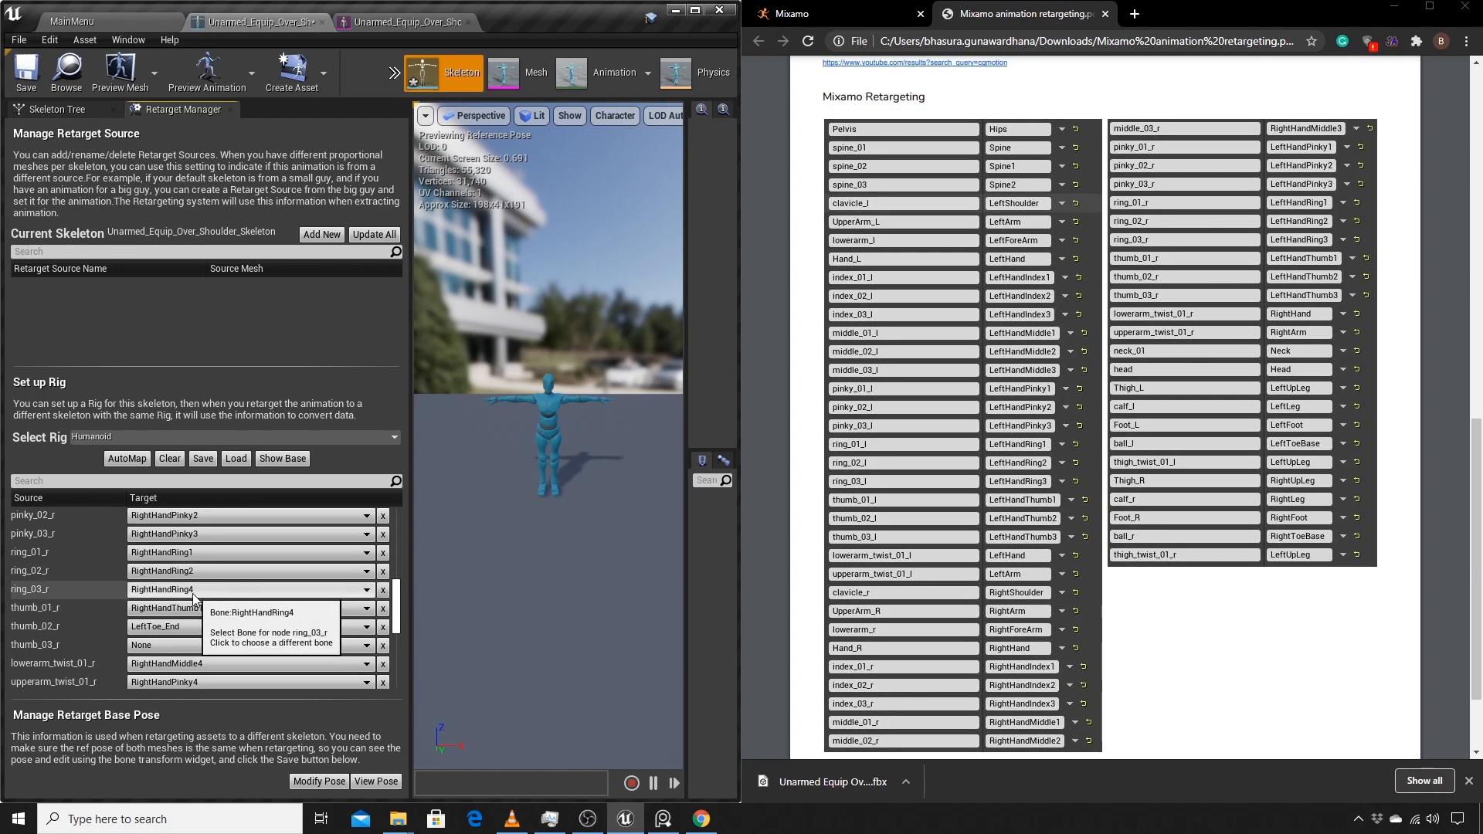
click(192, 594)
click(280, 409)
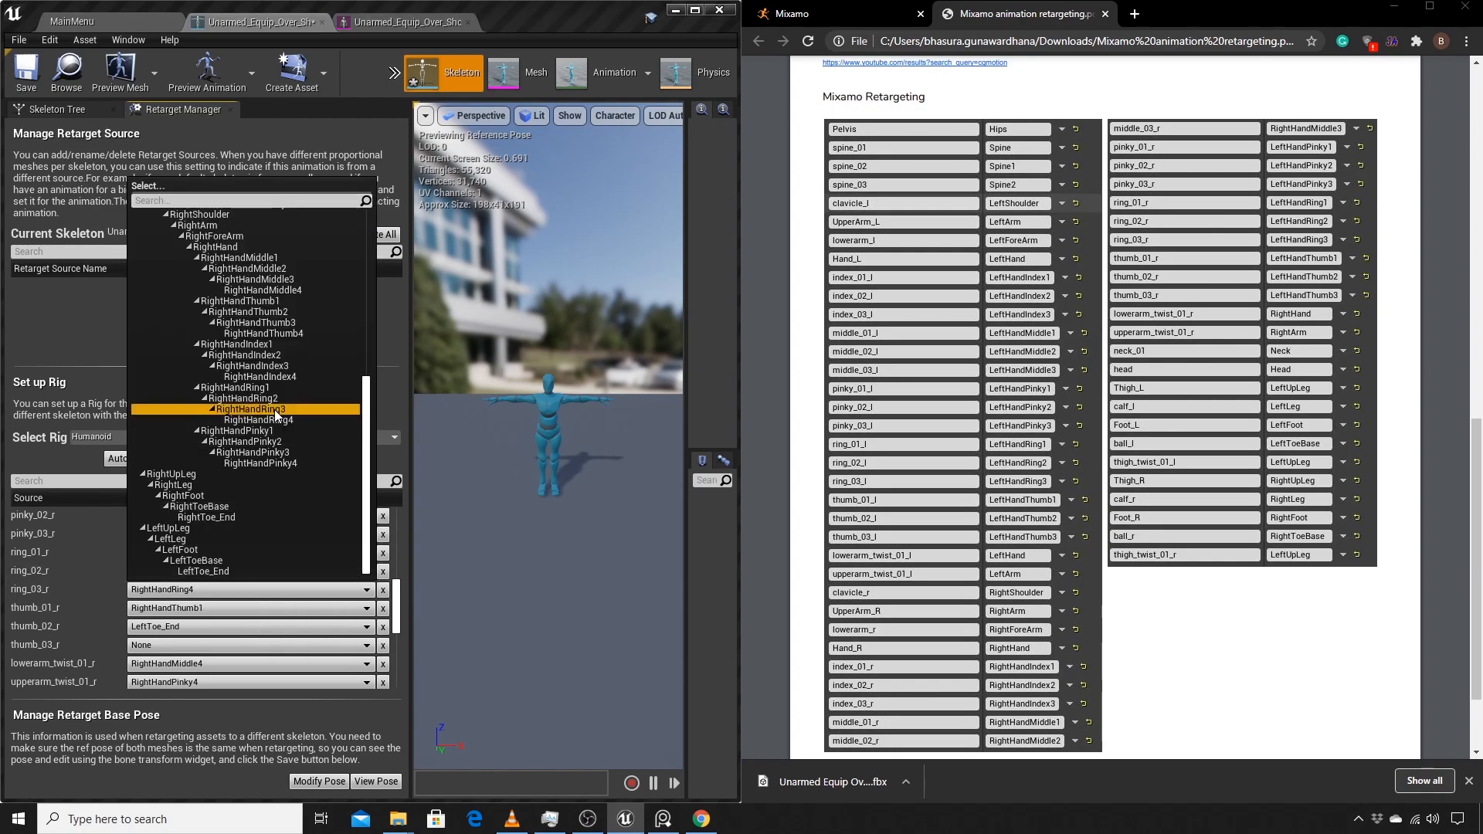
Step: Map thumb_02_r to RightHandThumb2 and thumb_03_r to RightHandThumb3
click(221, 611)
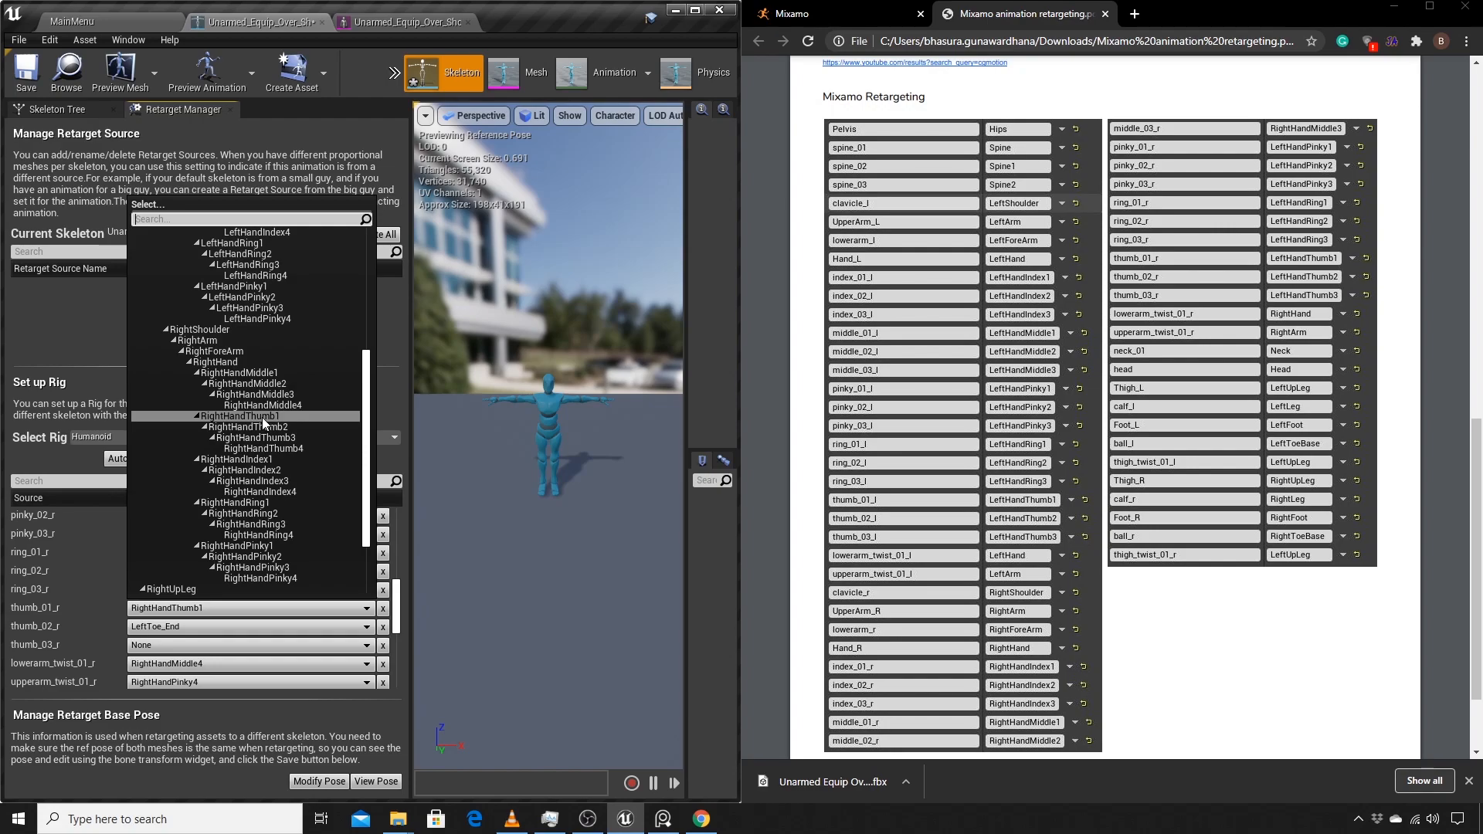
click(178, 627)
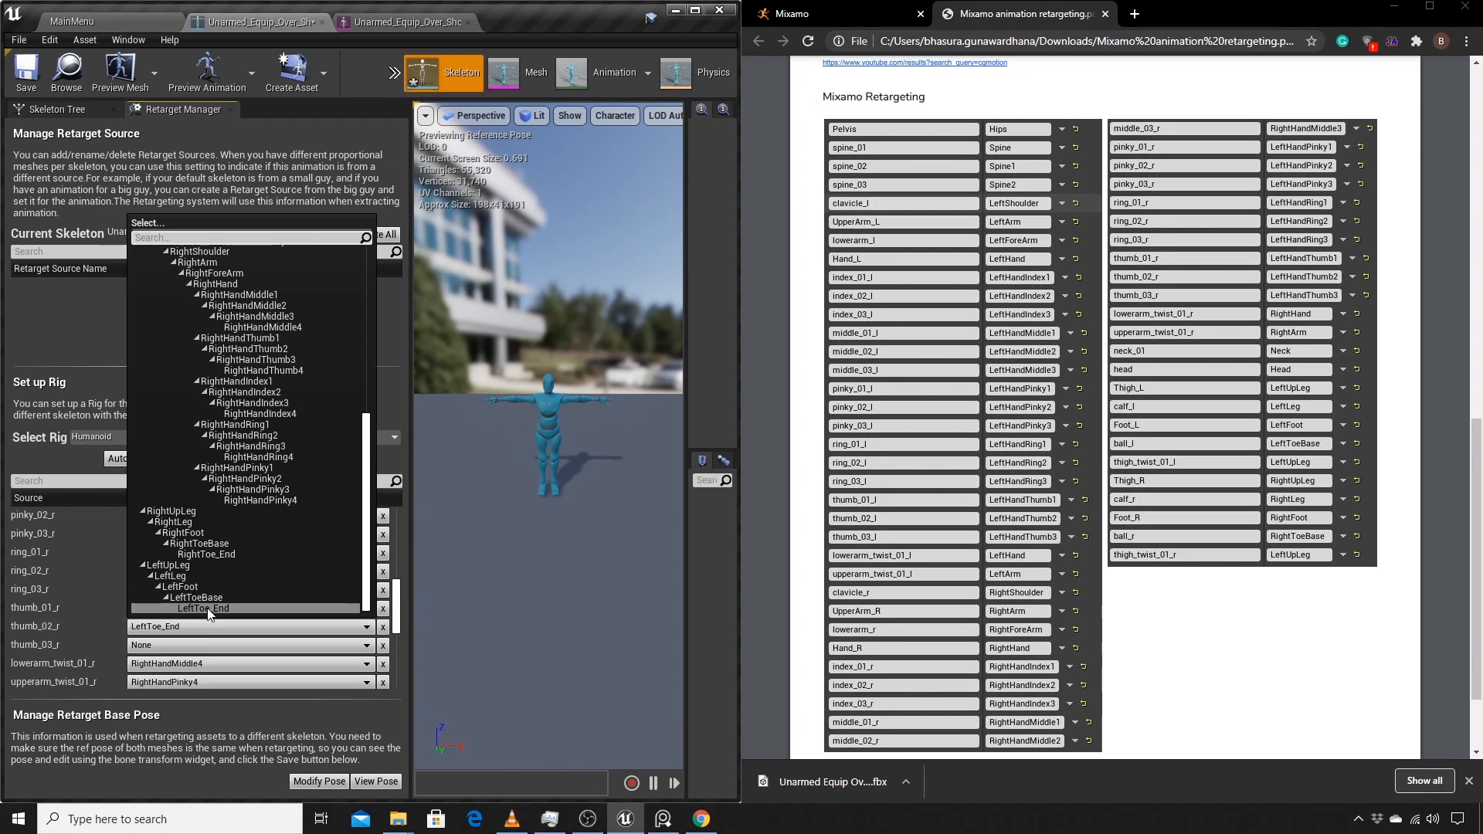
click(258, 350)
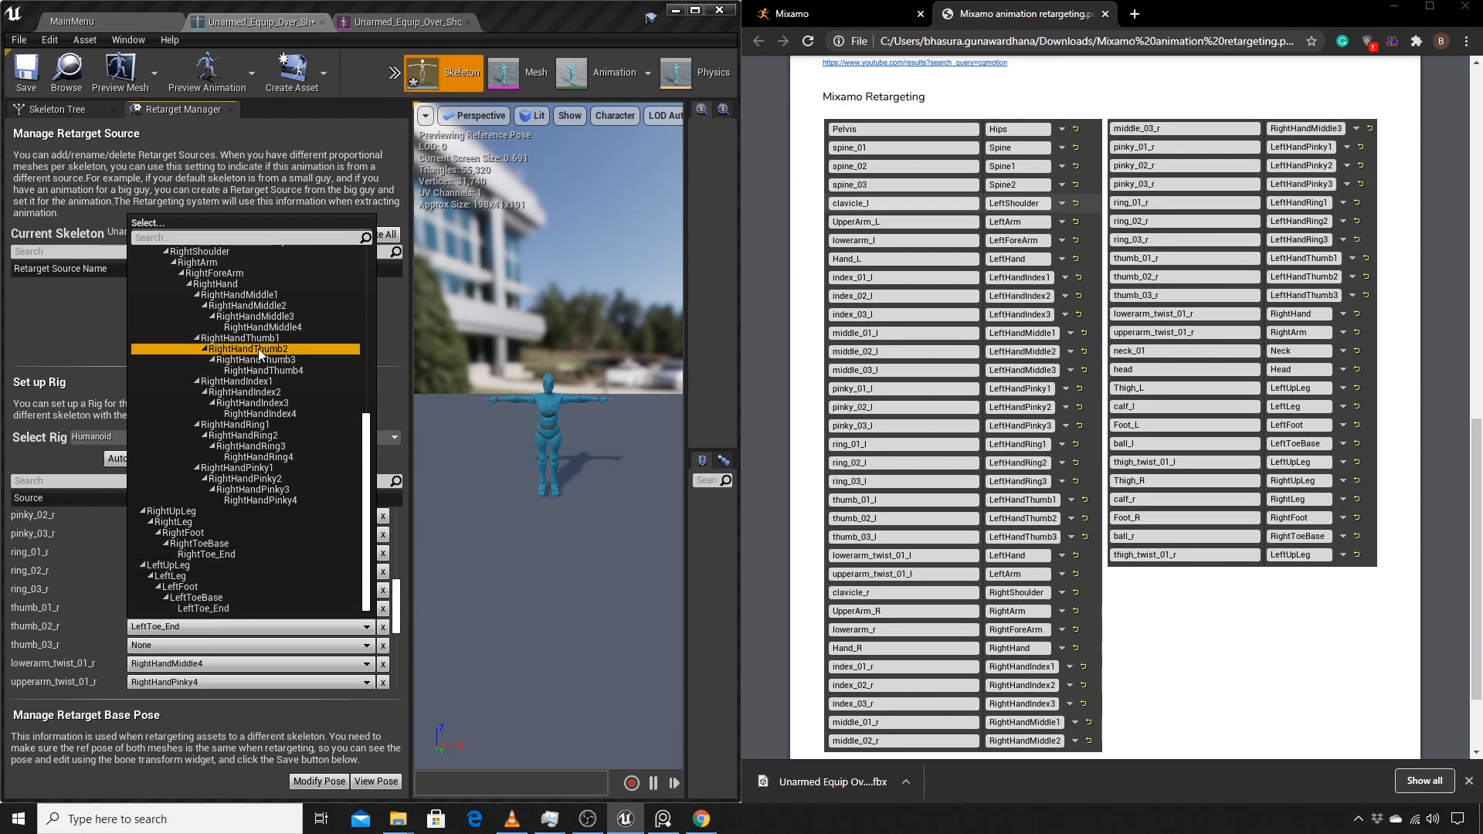
click(197, 647)
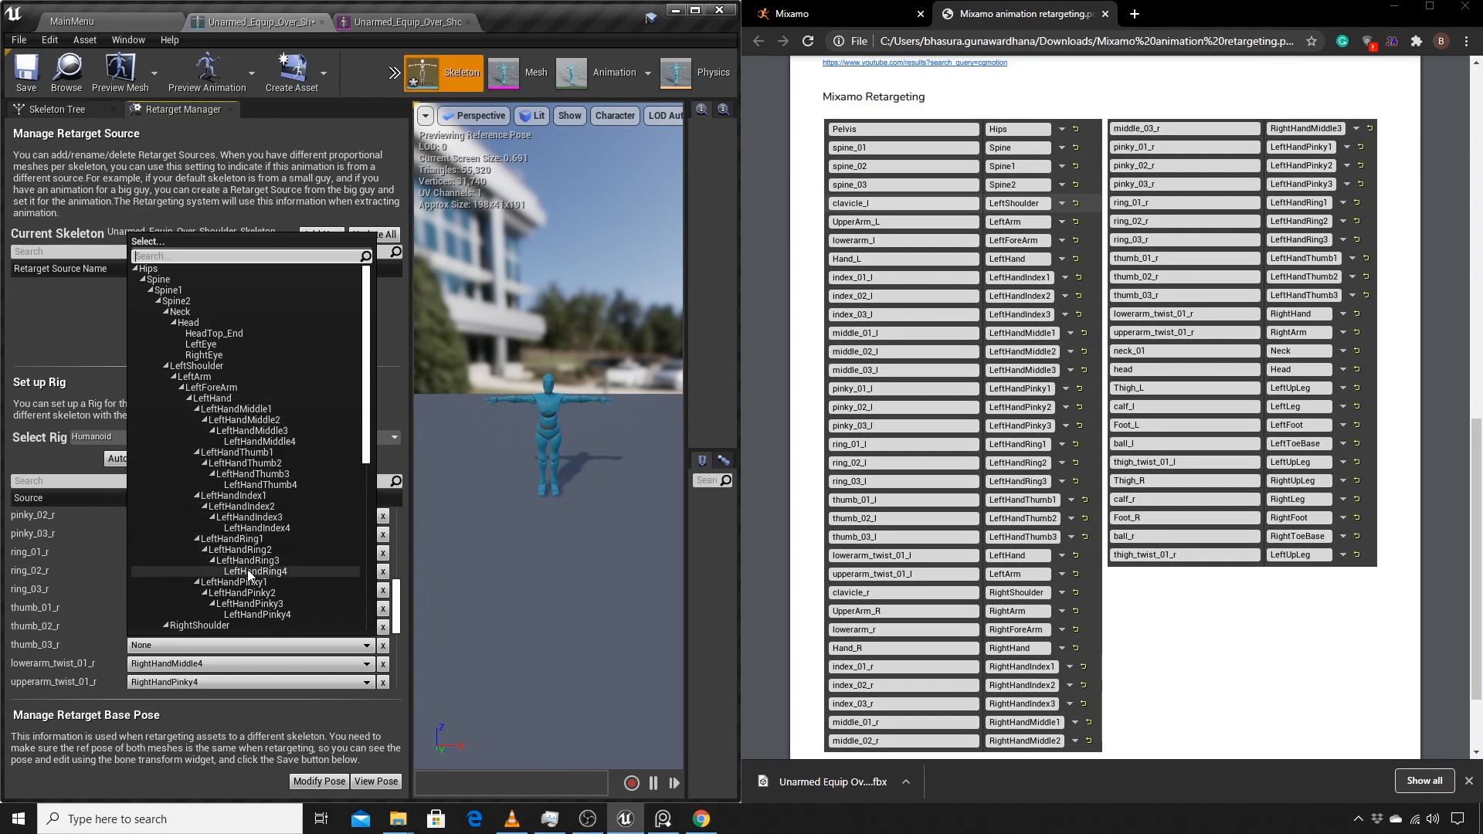
scroll(247, 570, down, 5)
scroll(247, 569, down, 3)
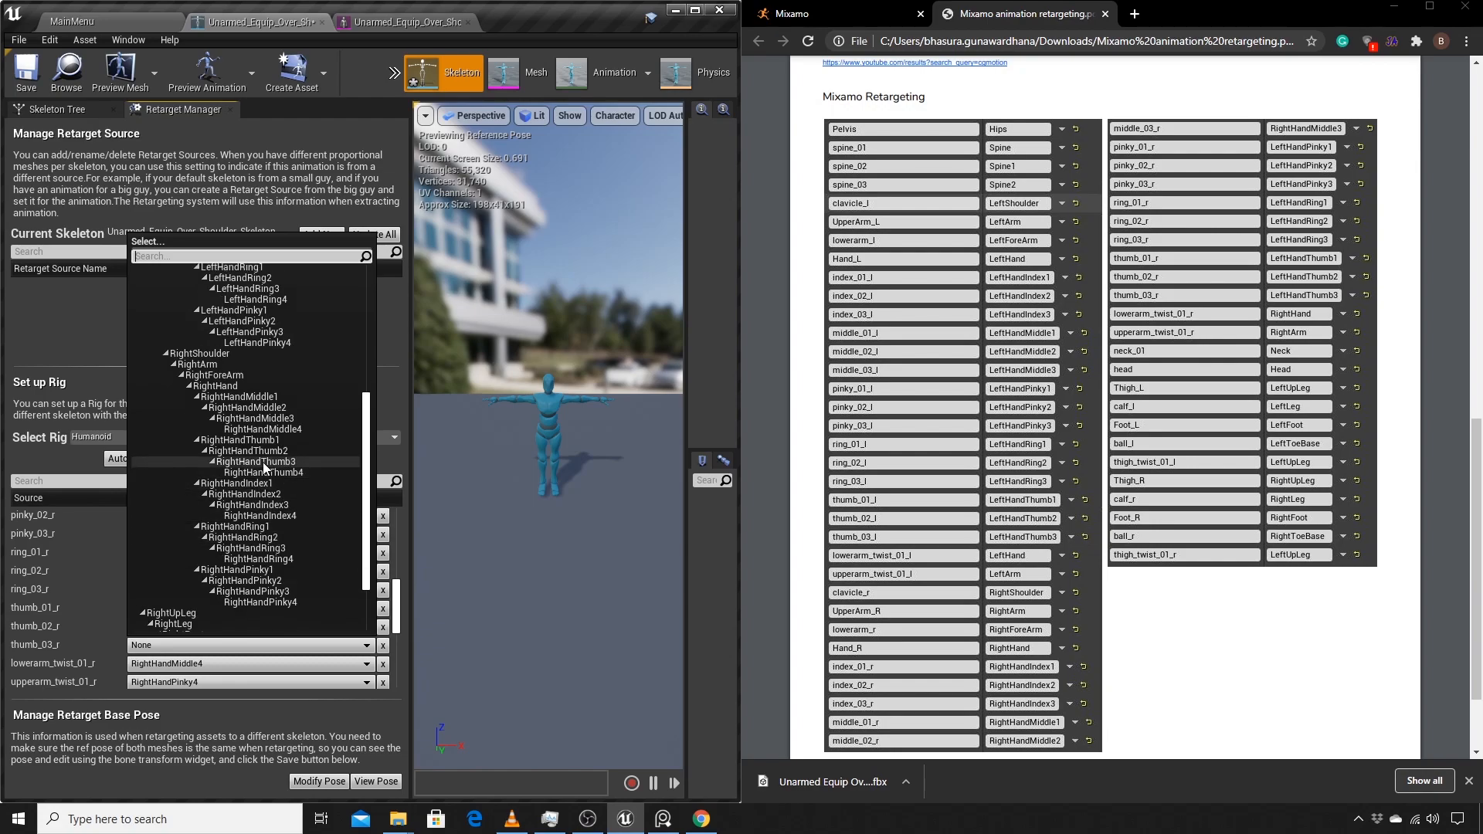
click(262, 462)
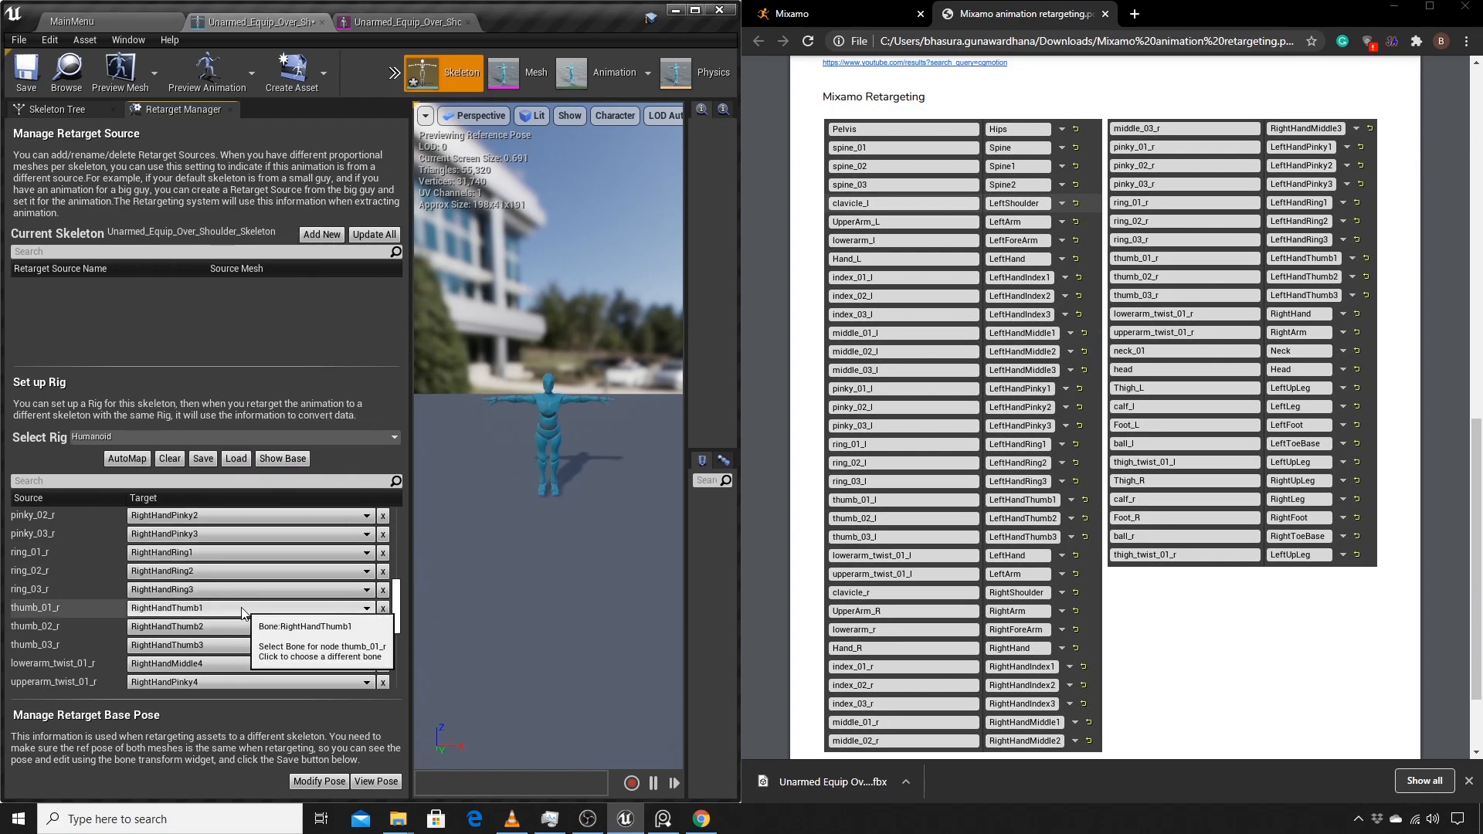
Step: Map lowerarm_twist_01_r to RightHand and upperarm_twist_01_r to RightArm
scroll(242, 612, down, 2)
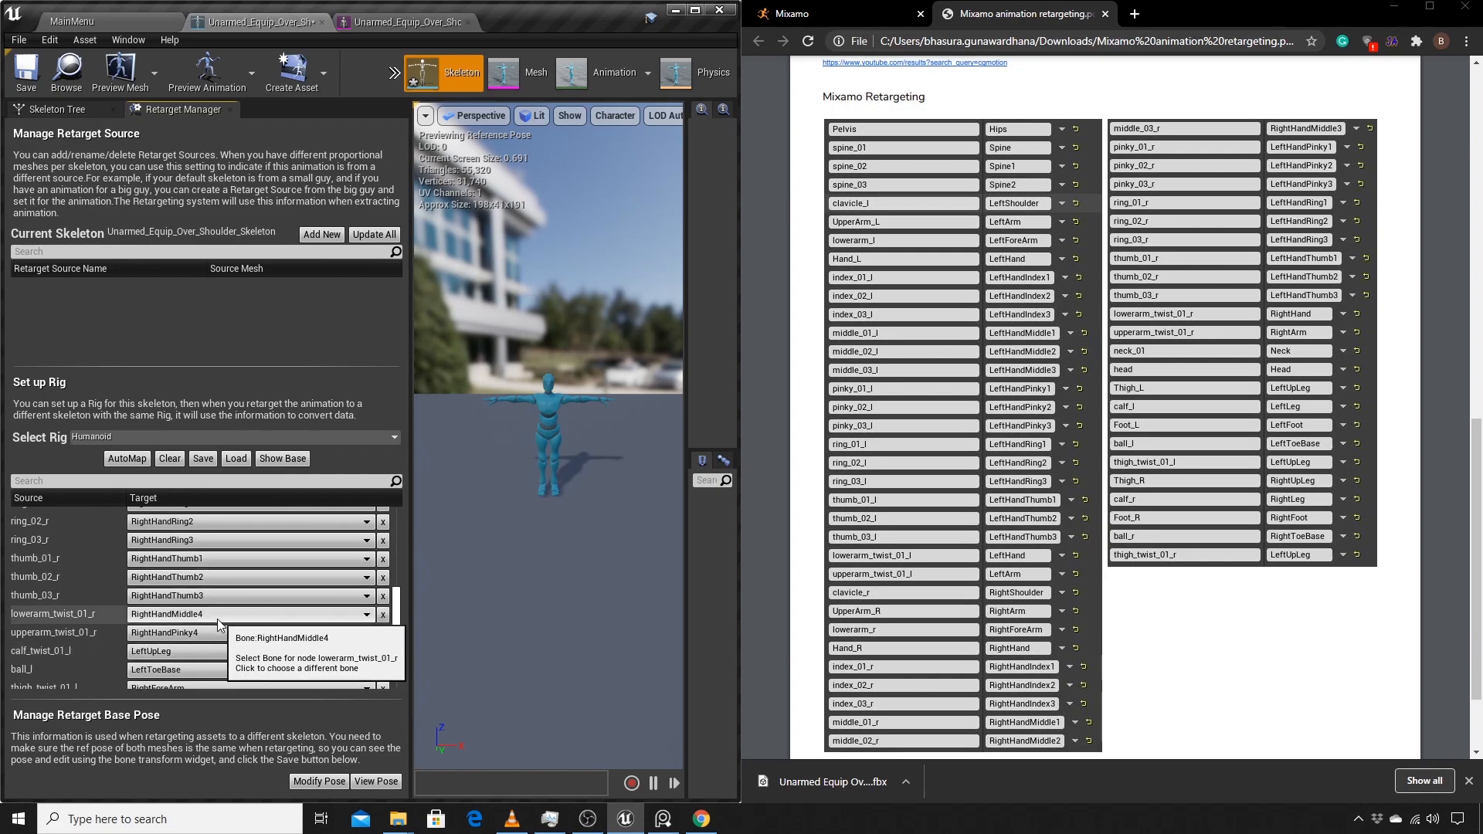
scroll(216, 618, down, 1)
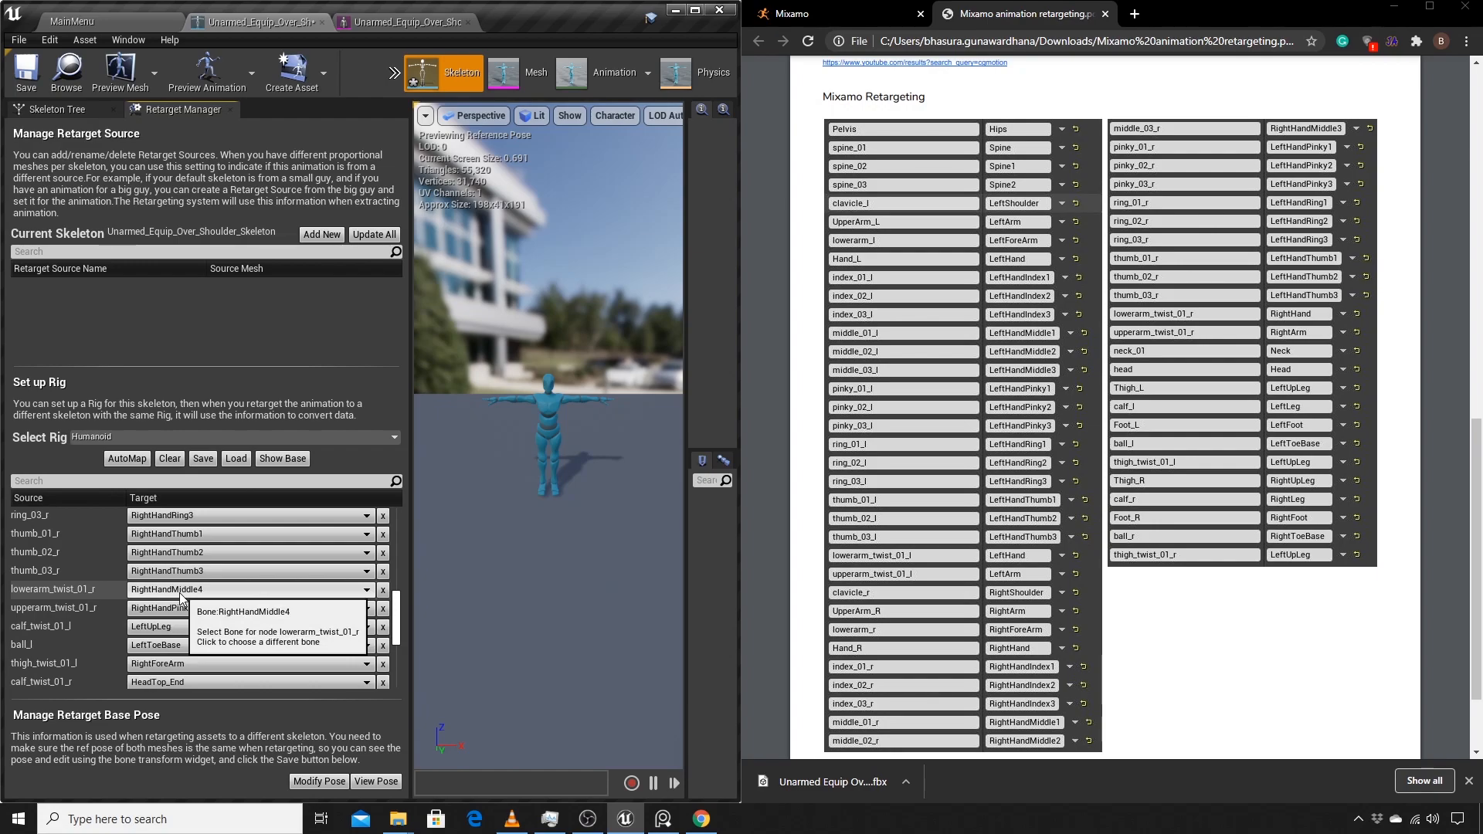
click(180, 595)
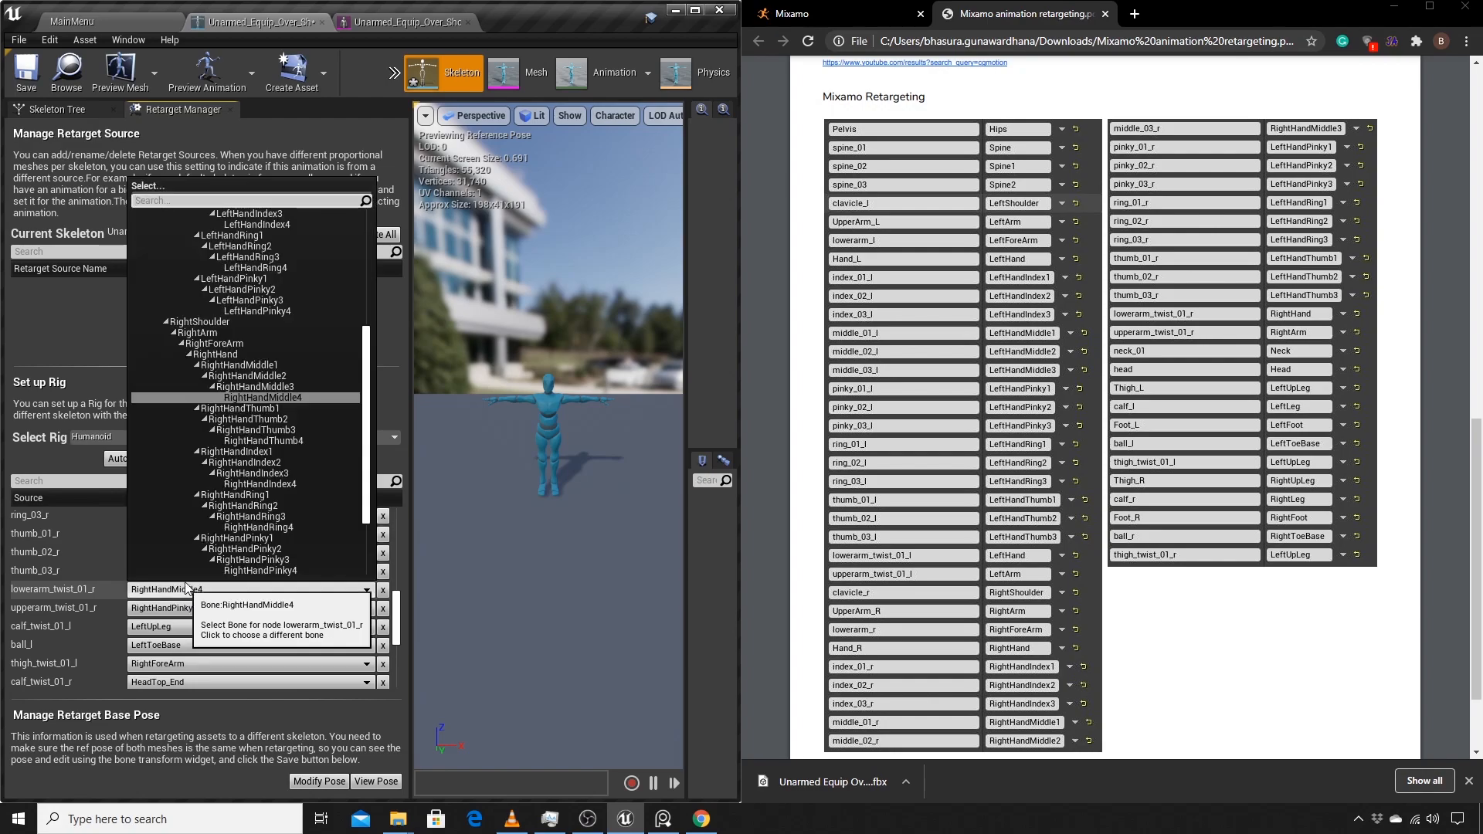
scroll(274, 493, down, 3)
scroll(261, 507, up, 5)
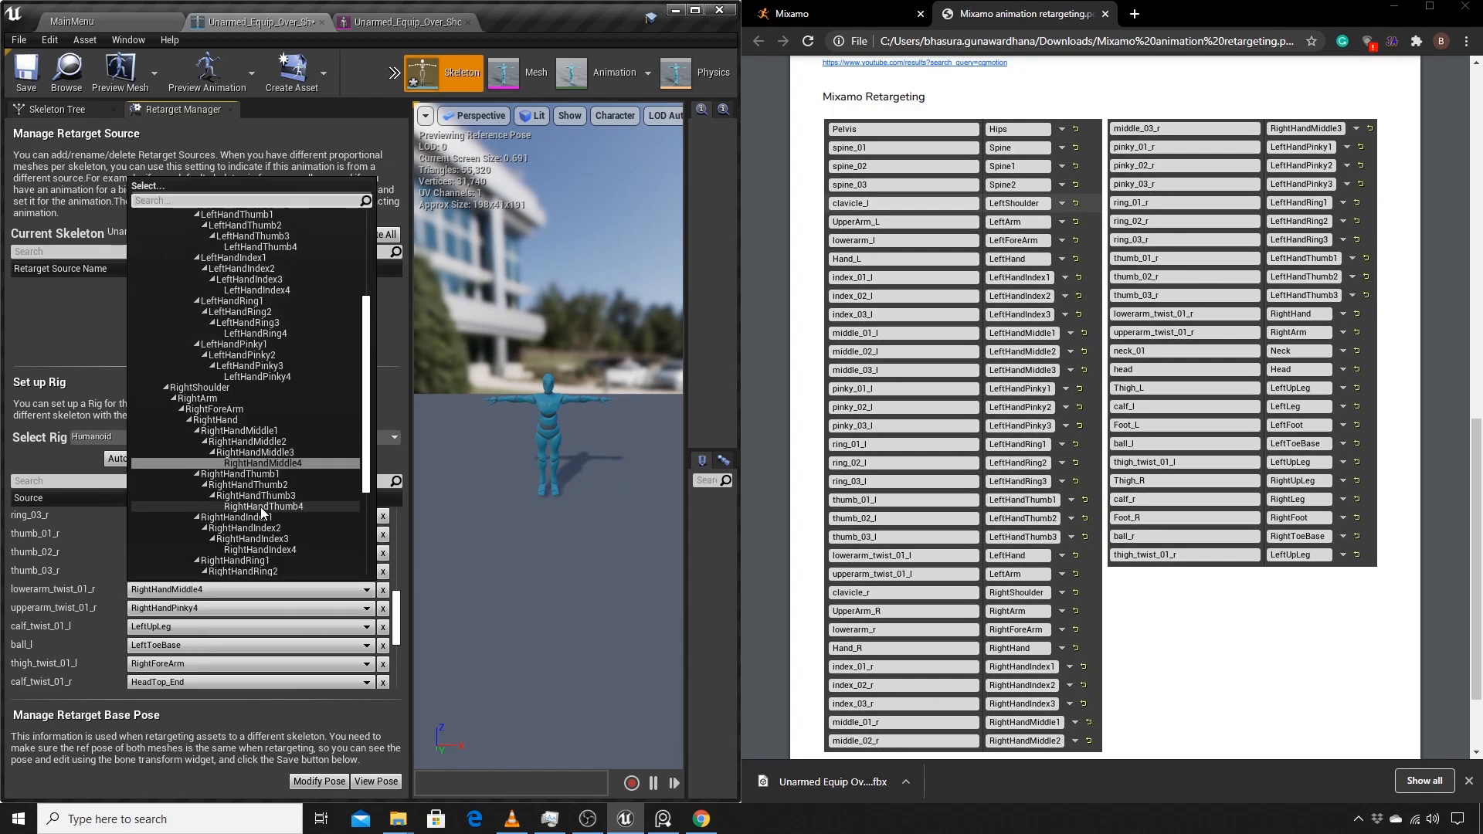
click(224, 420)
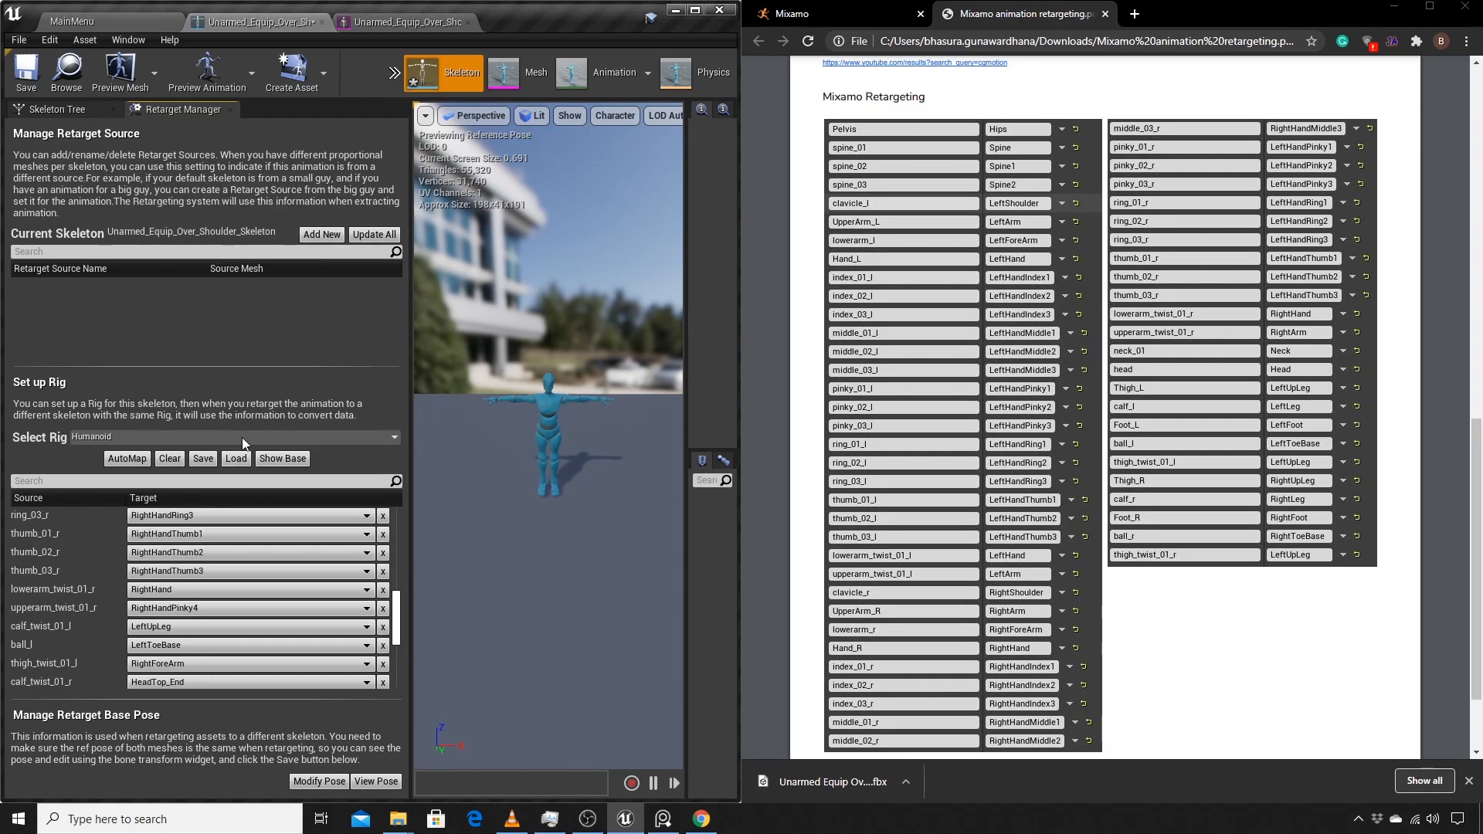
click(213, 609)
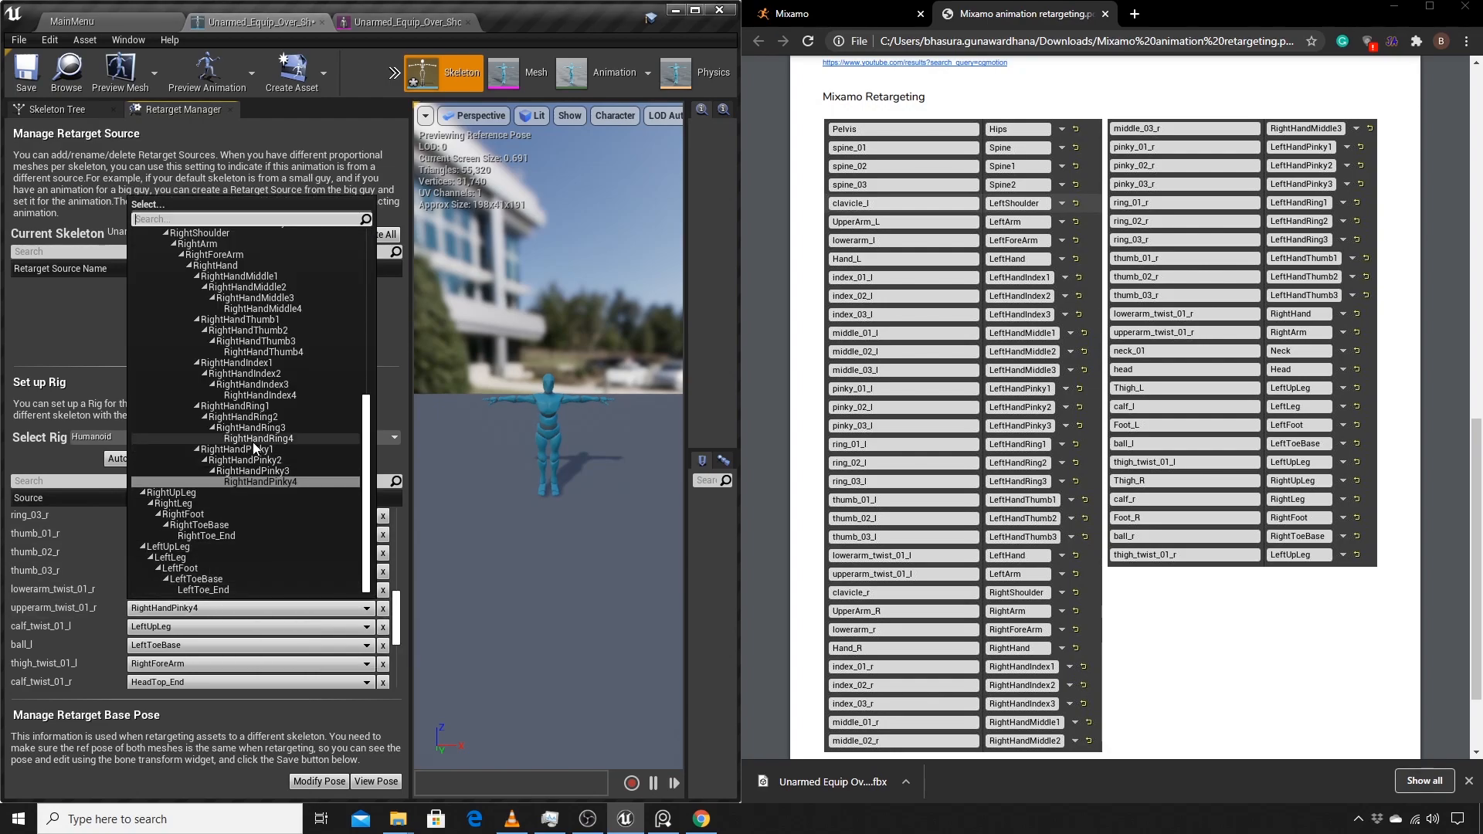
click(230, 245)
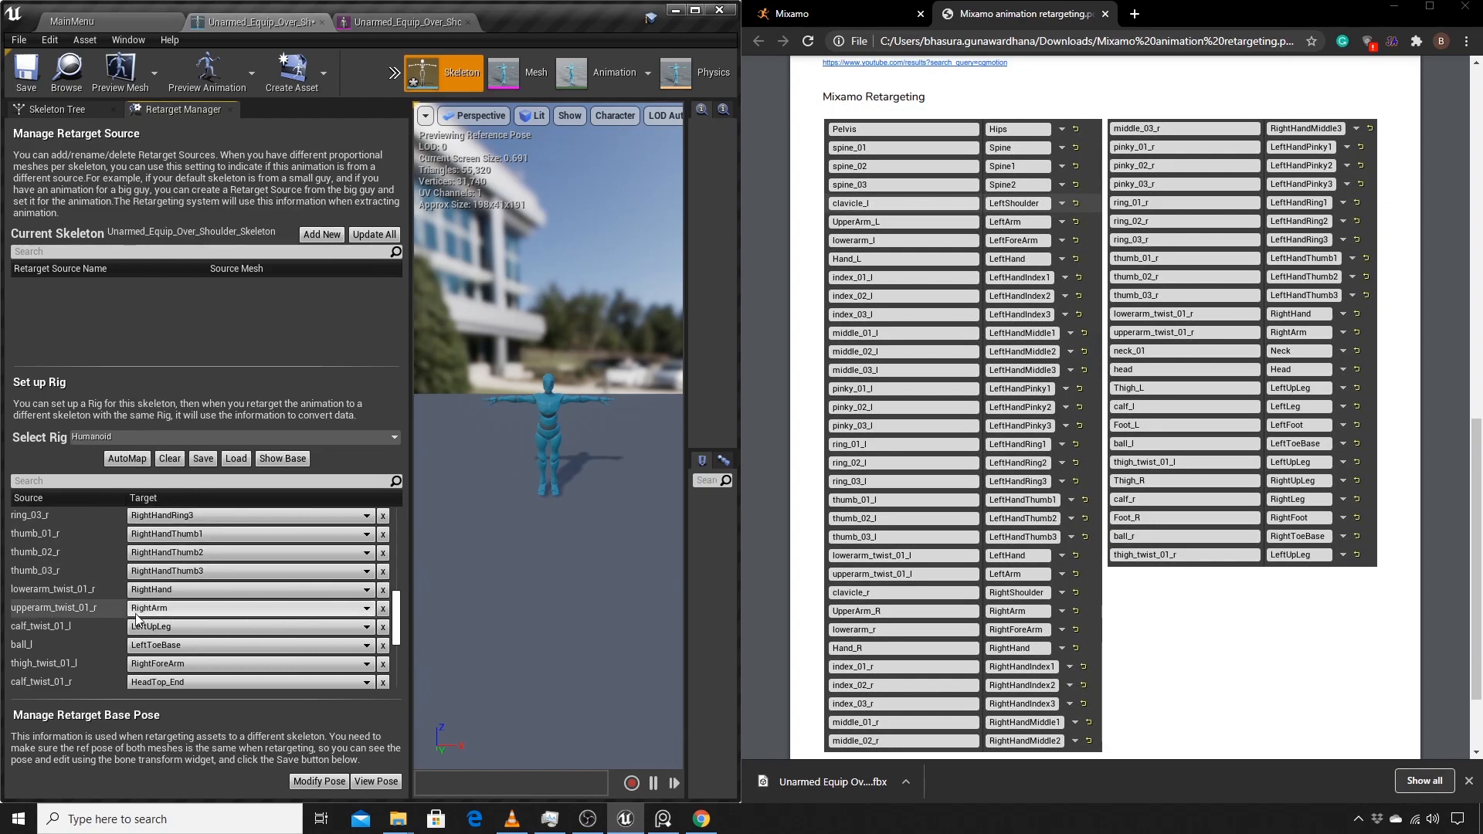
Step: Clear both calf_twist_01 mappings, and map thigh_twist_01_l to LeftUpLeg, ball_r to RightToeBase and thigh_twist_01_r to RightUpLeg
click(383, 628)
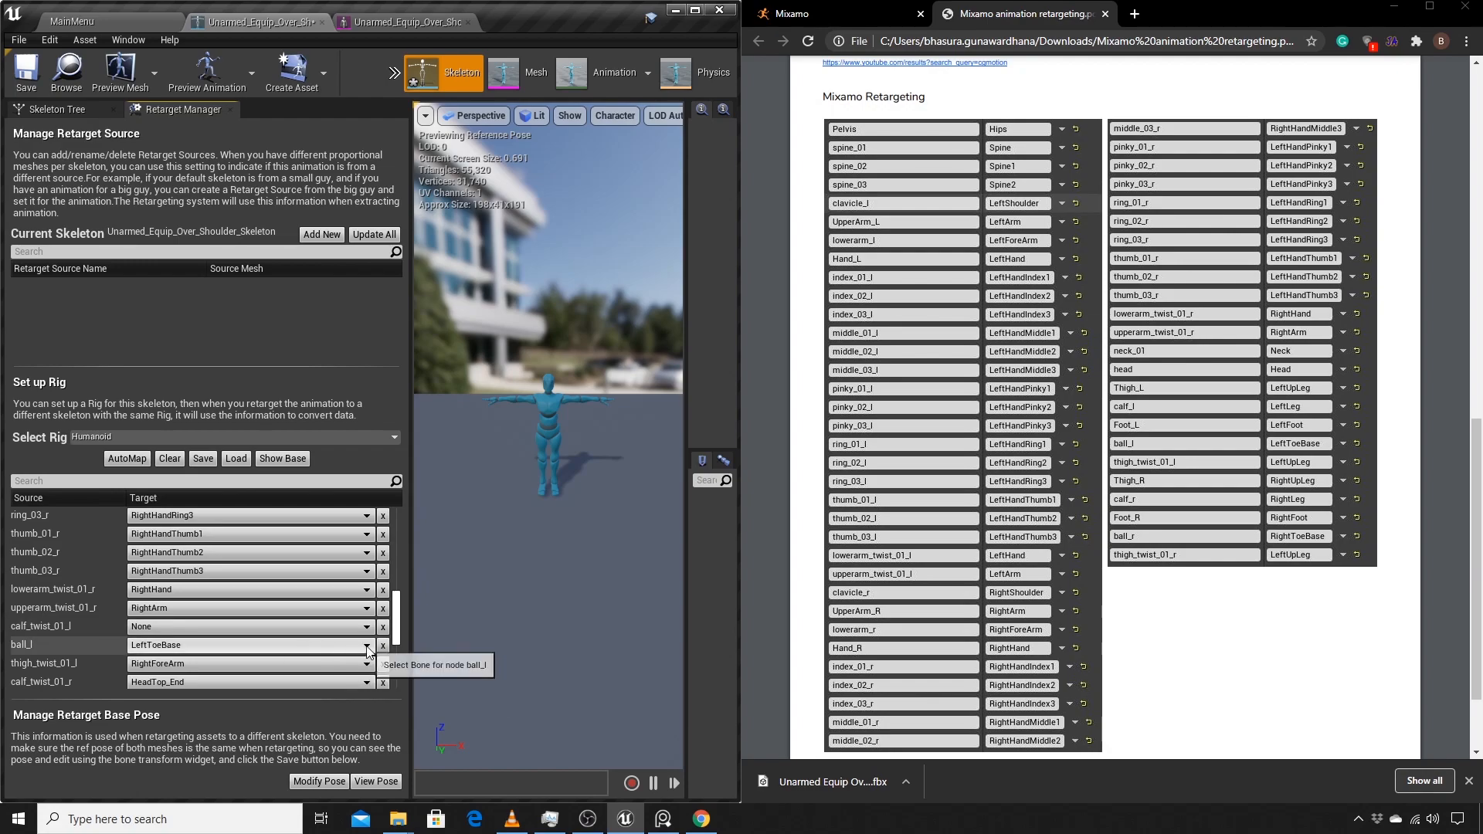
click(188, 666)
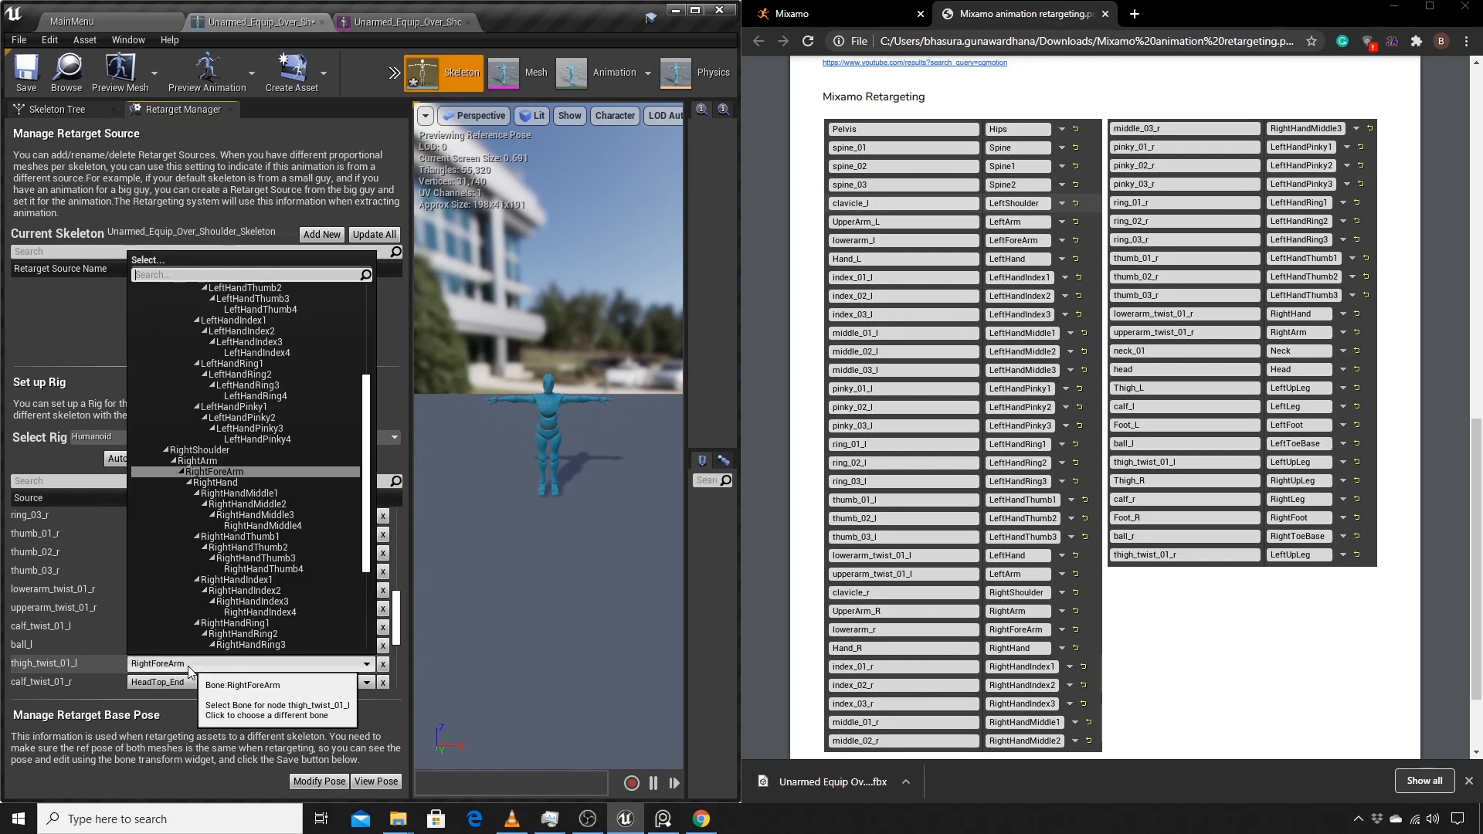
scroll(217, 571, down, 3)
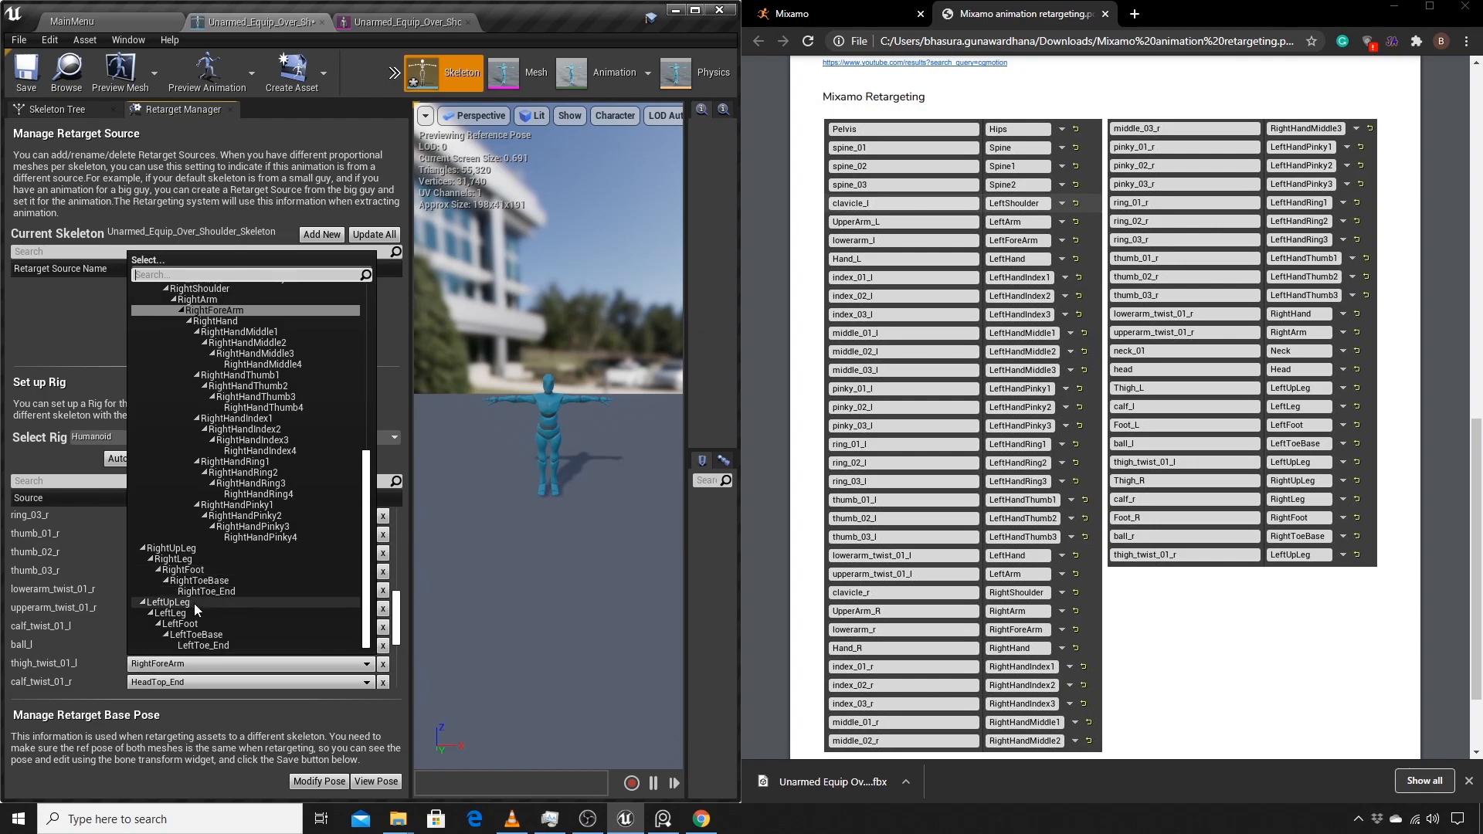
click(193, 604)
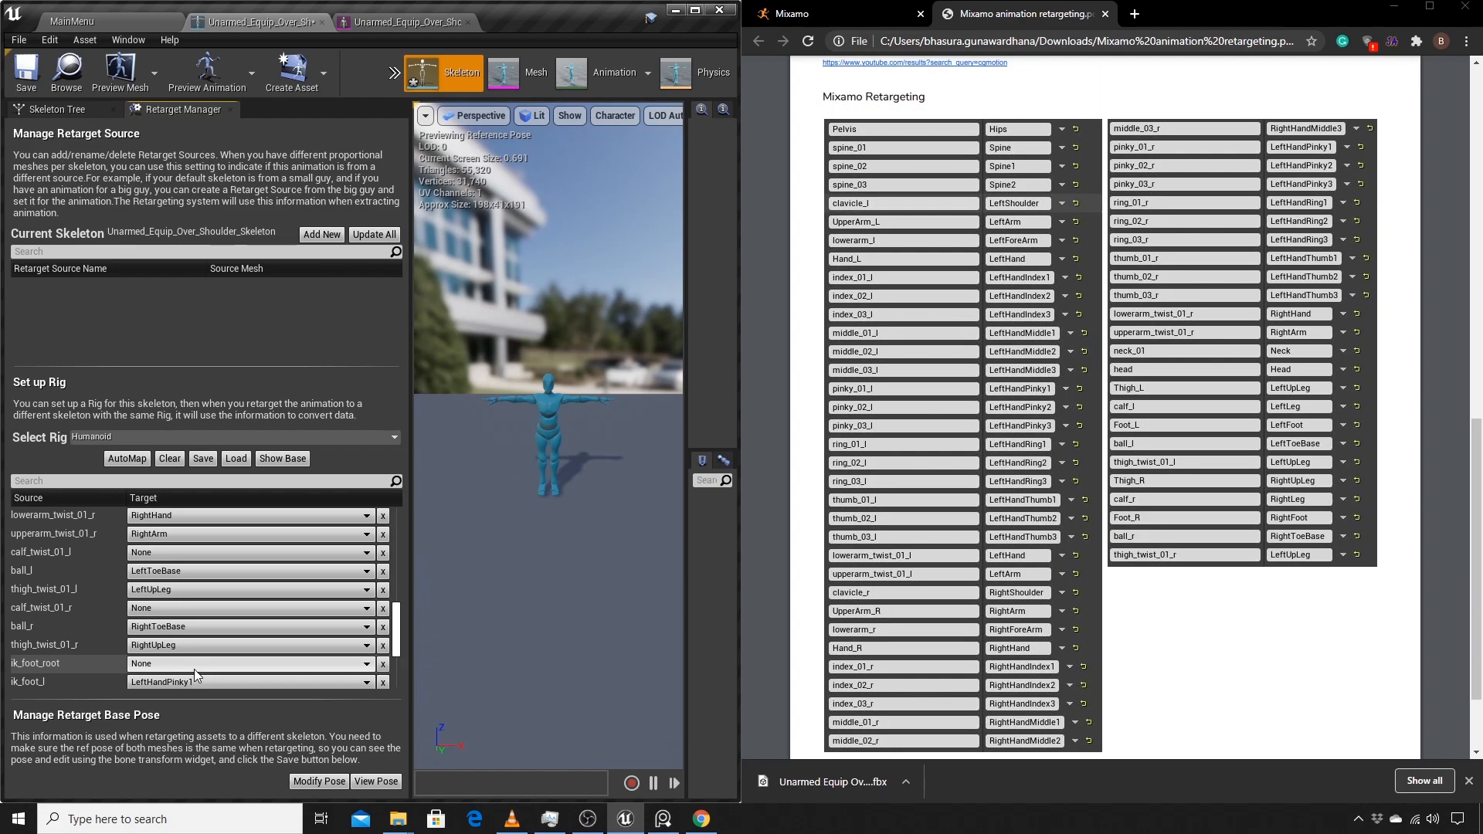
Step: Clear the bone mappings of all ik_foot and ik_hand entries so they are None, and save the skeleton
scroll(193, 669, down, 5)
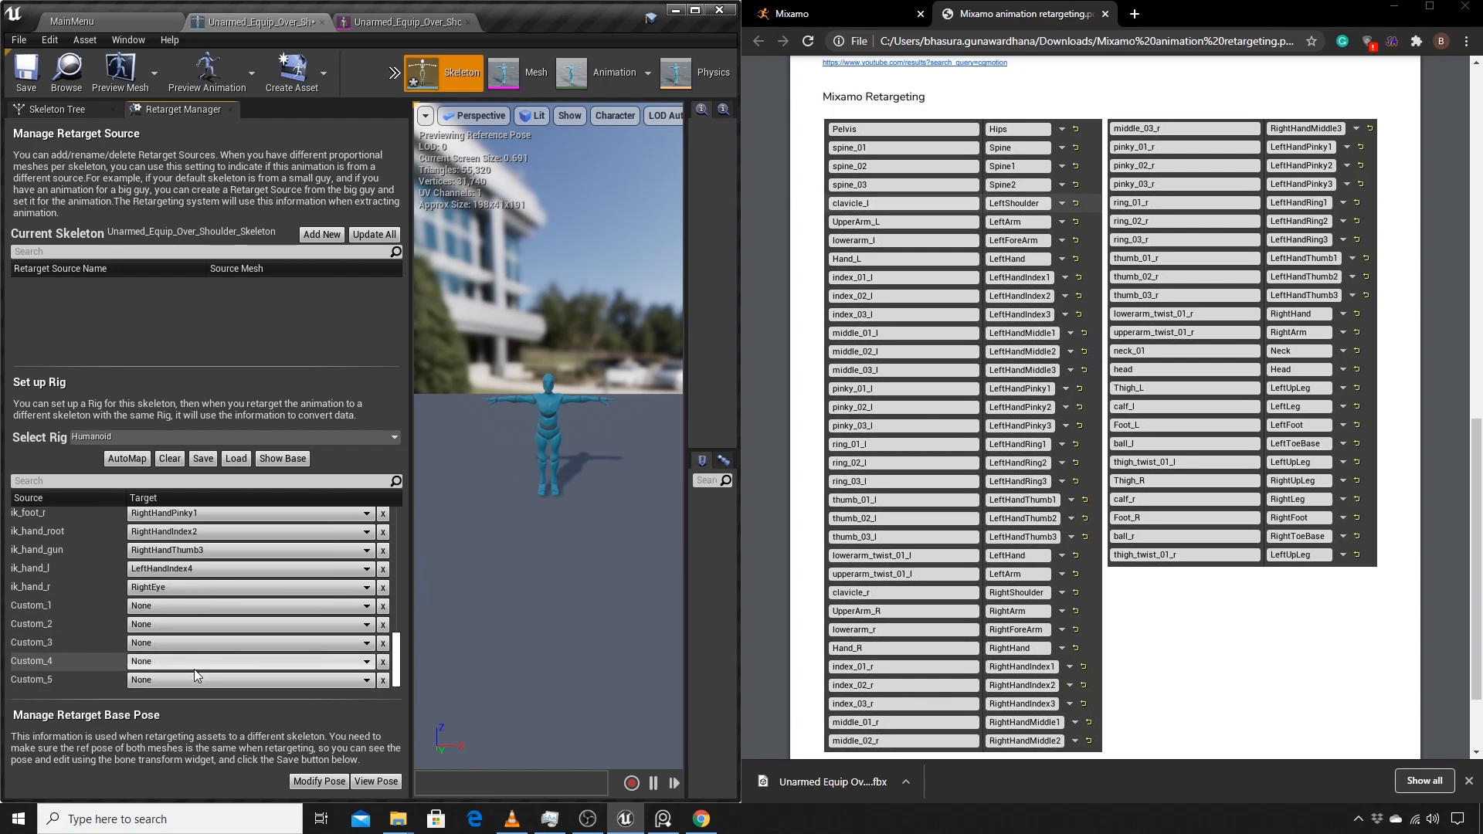
scroll(193, 669, up, 2)
scroll(193, 669, up, 2)
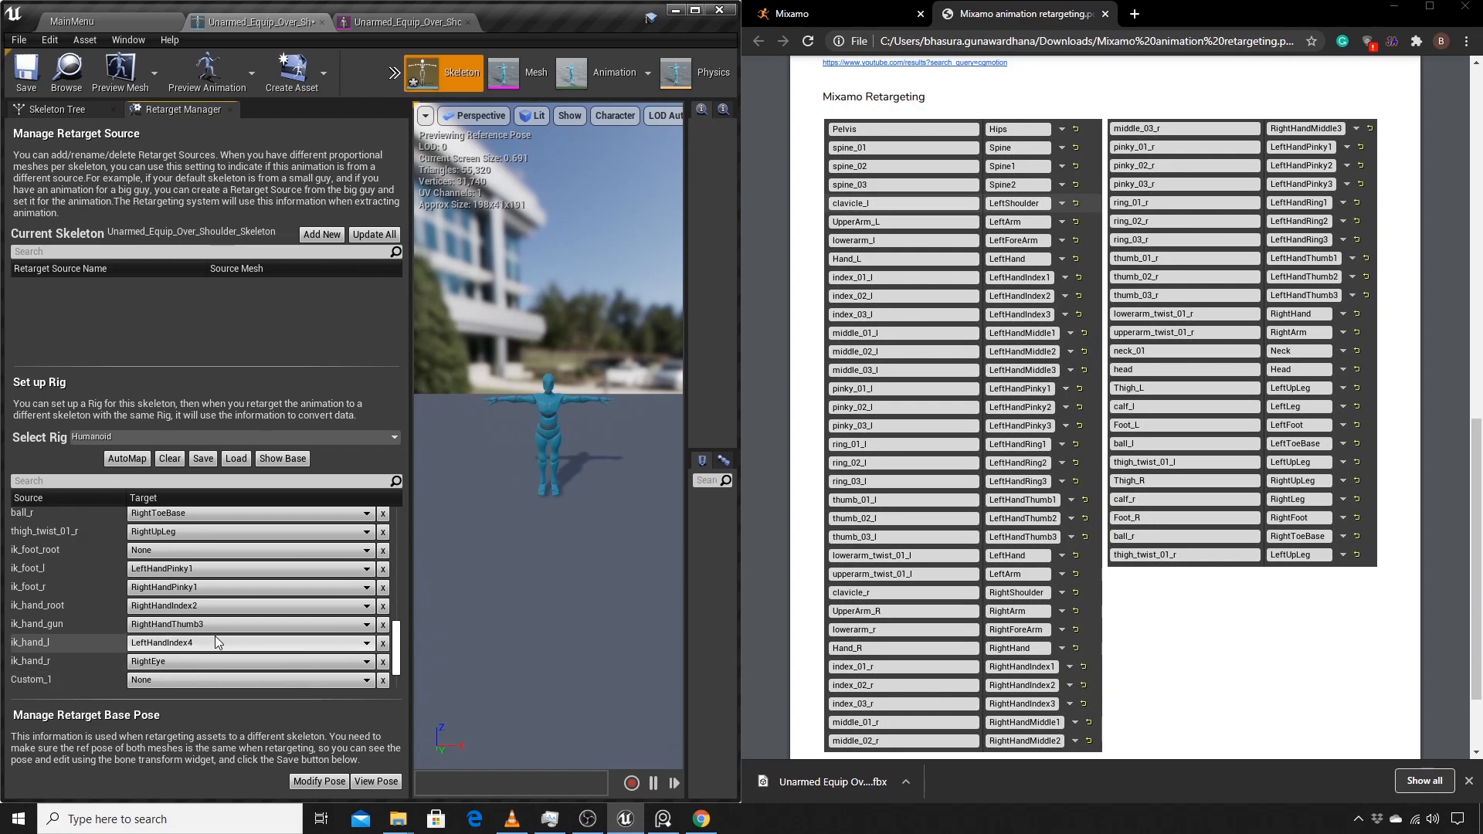
click(382, 643)
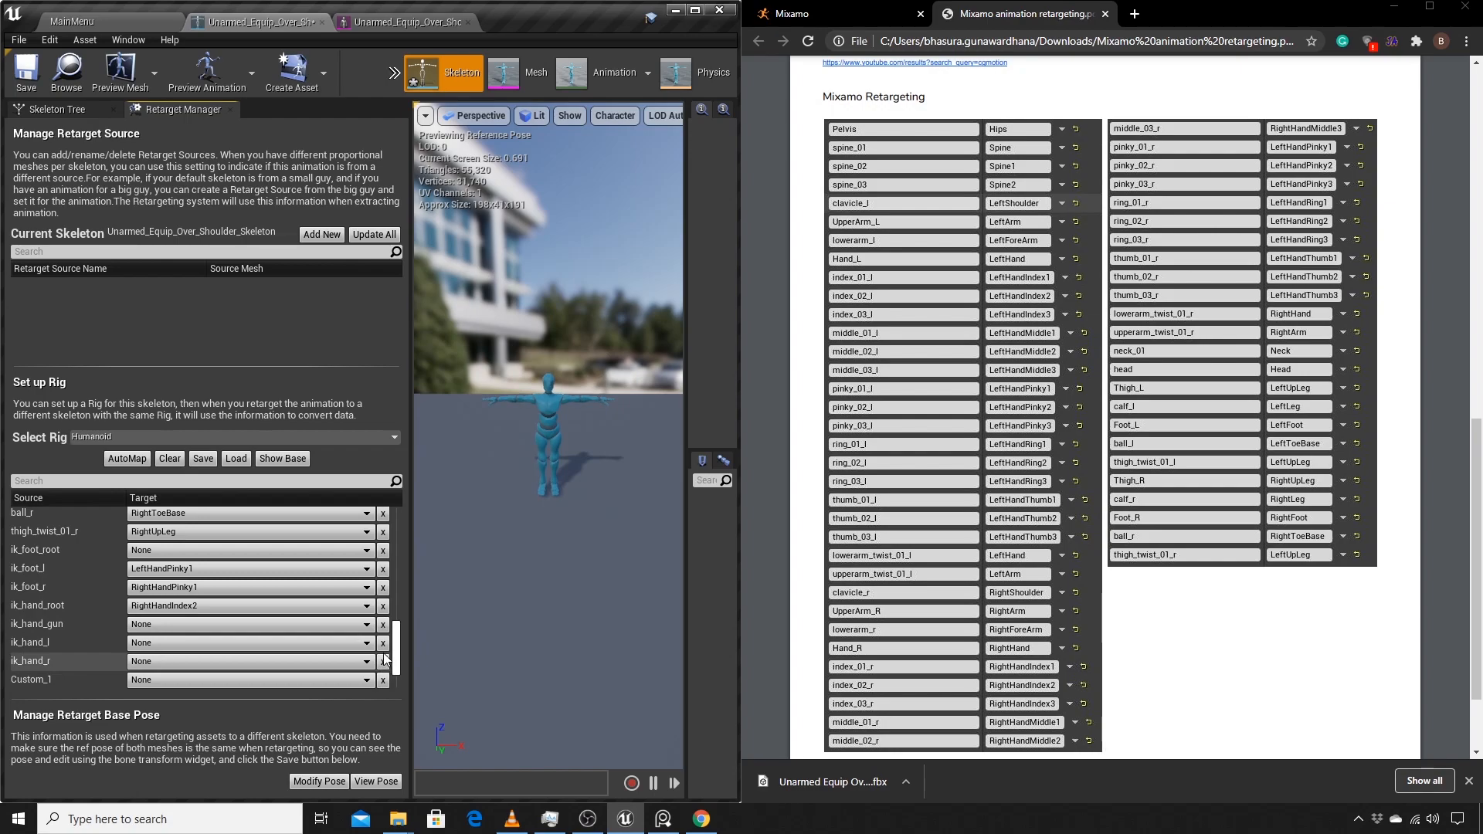
click(382, 607)
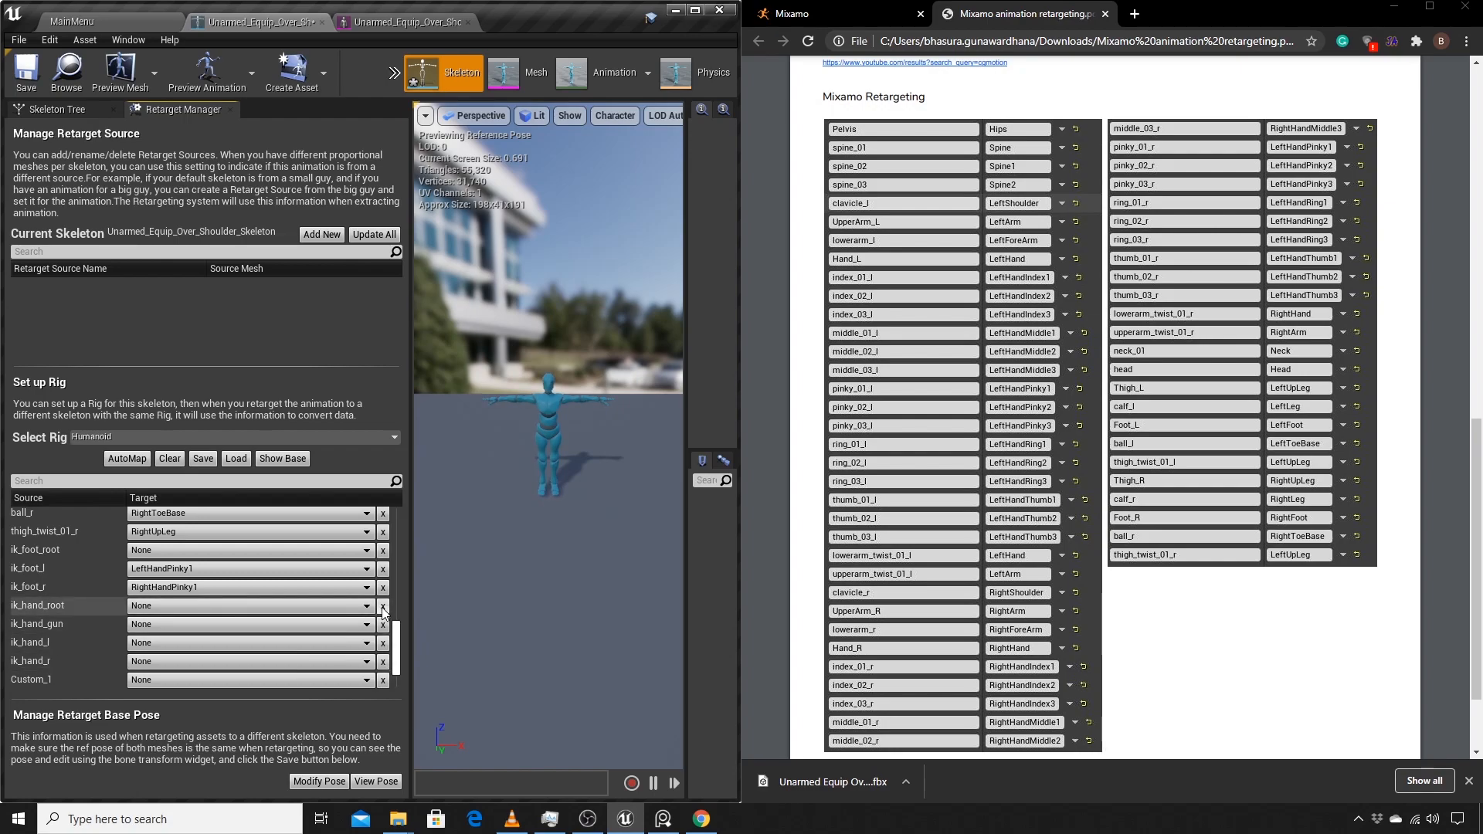
click(383, 589)
click(382, 570)
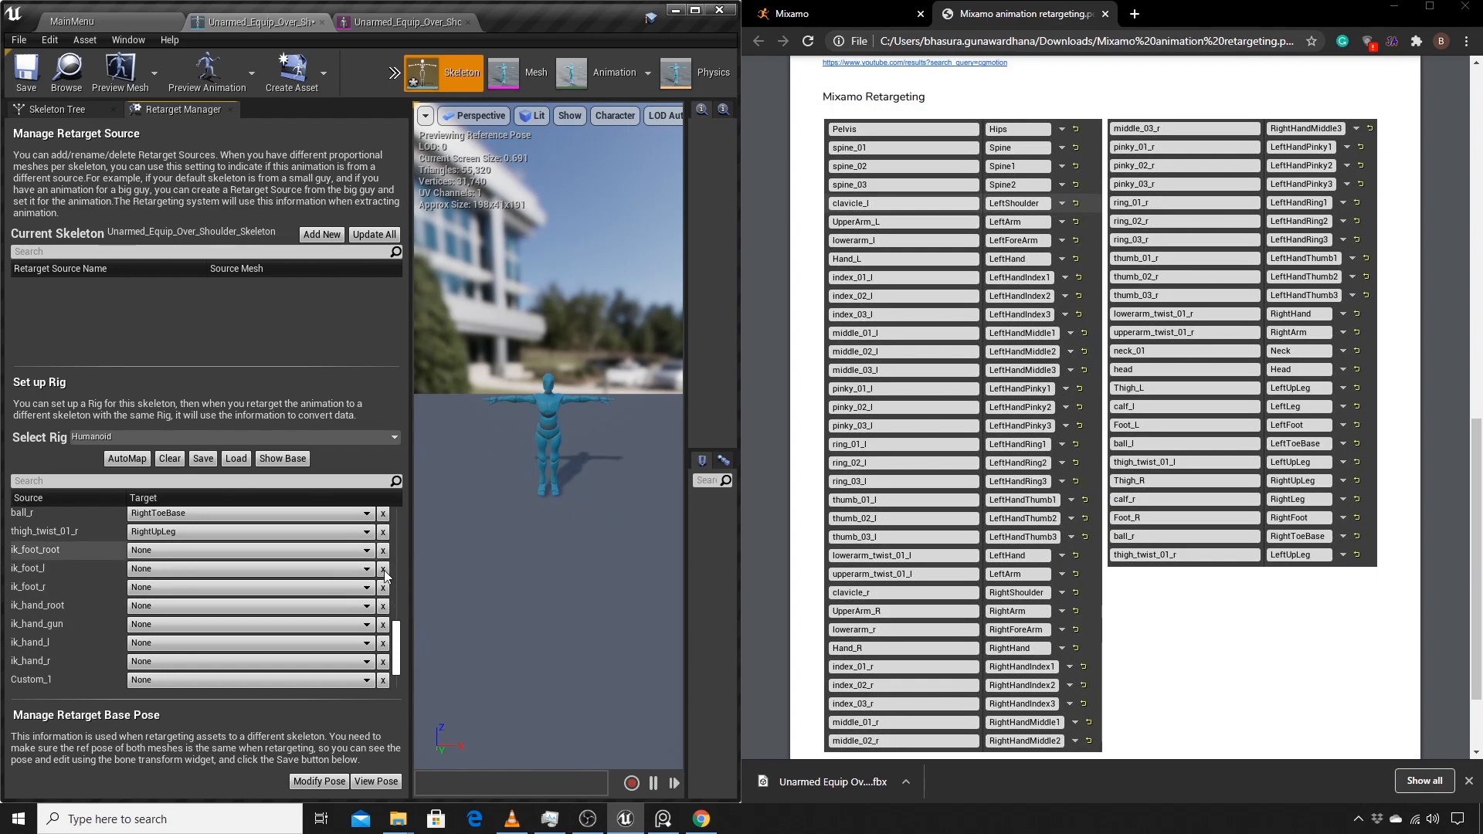
scroll(180, 656, down, 3)
scroll(247, 646, up, 3)
scroll(247, 647, up, 3)
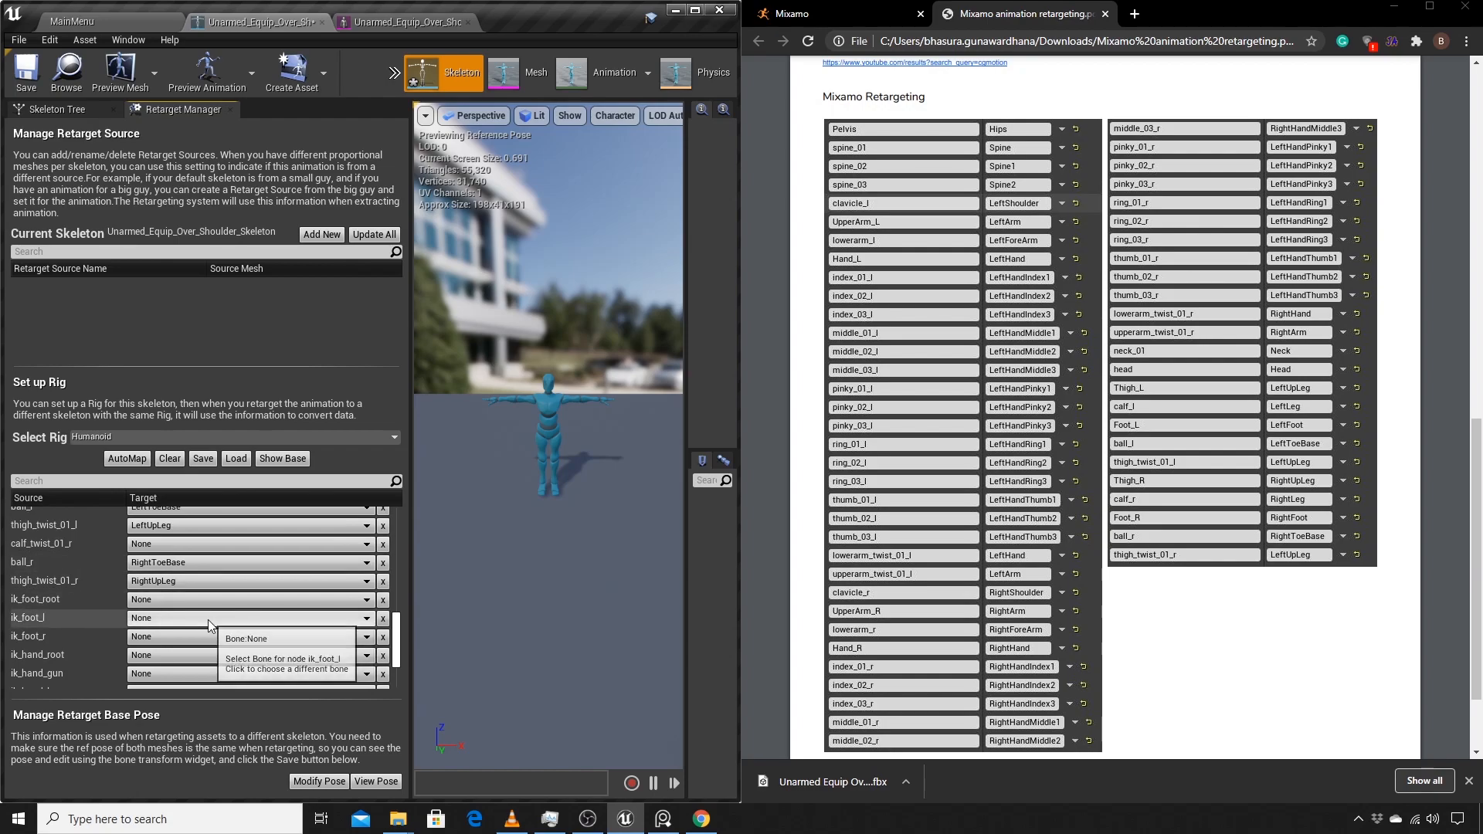
scroll(162, 591, up, 3)
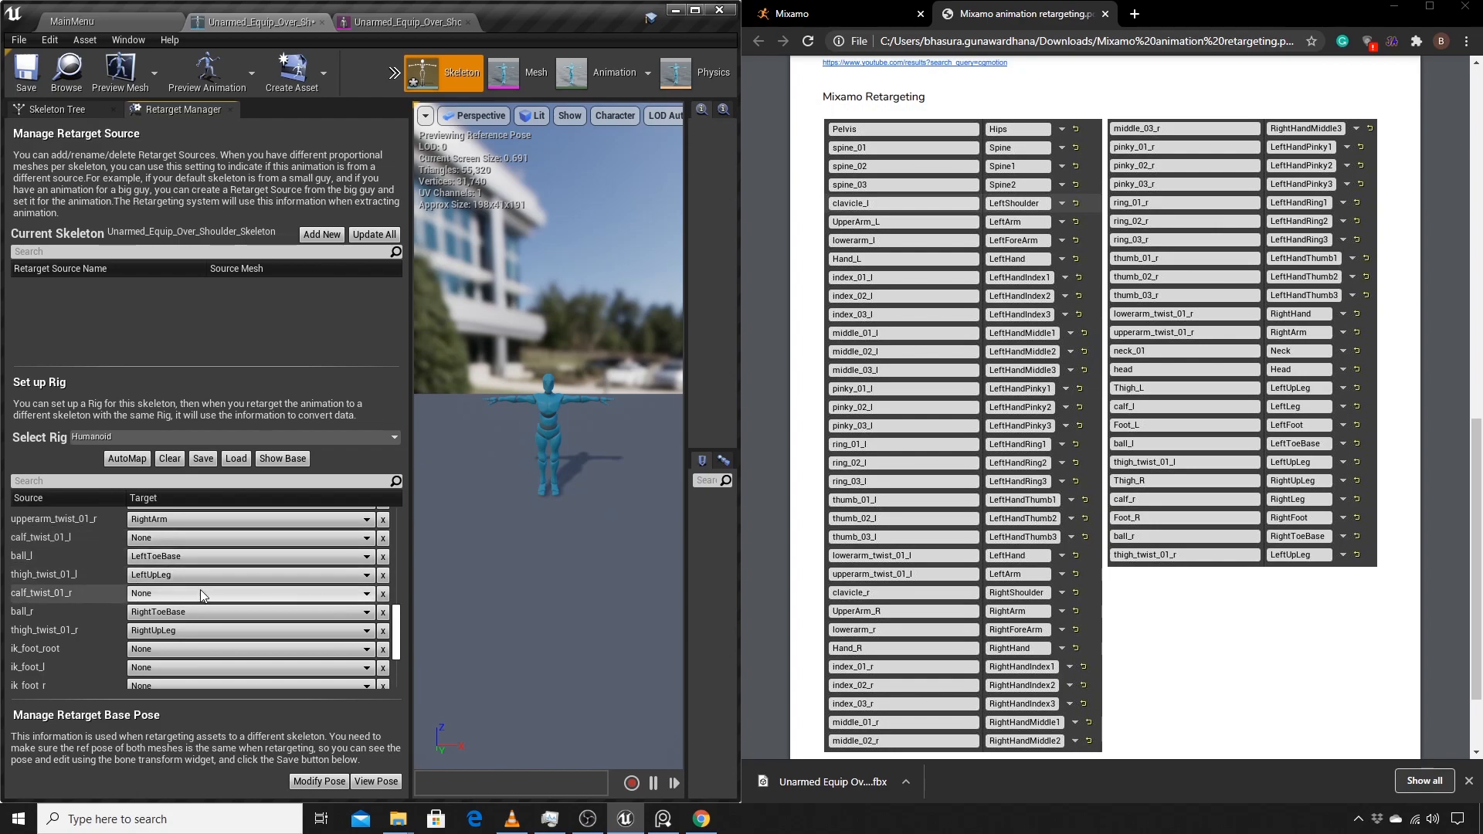
scroll(192, 656, down, 5)
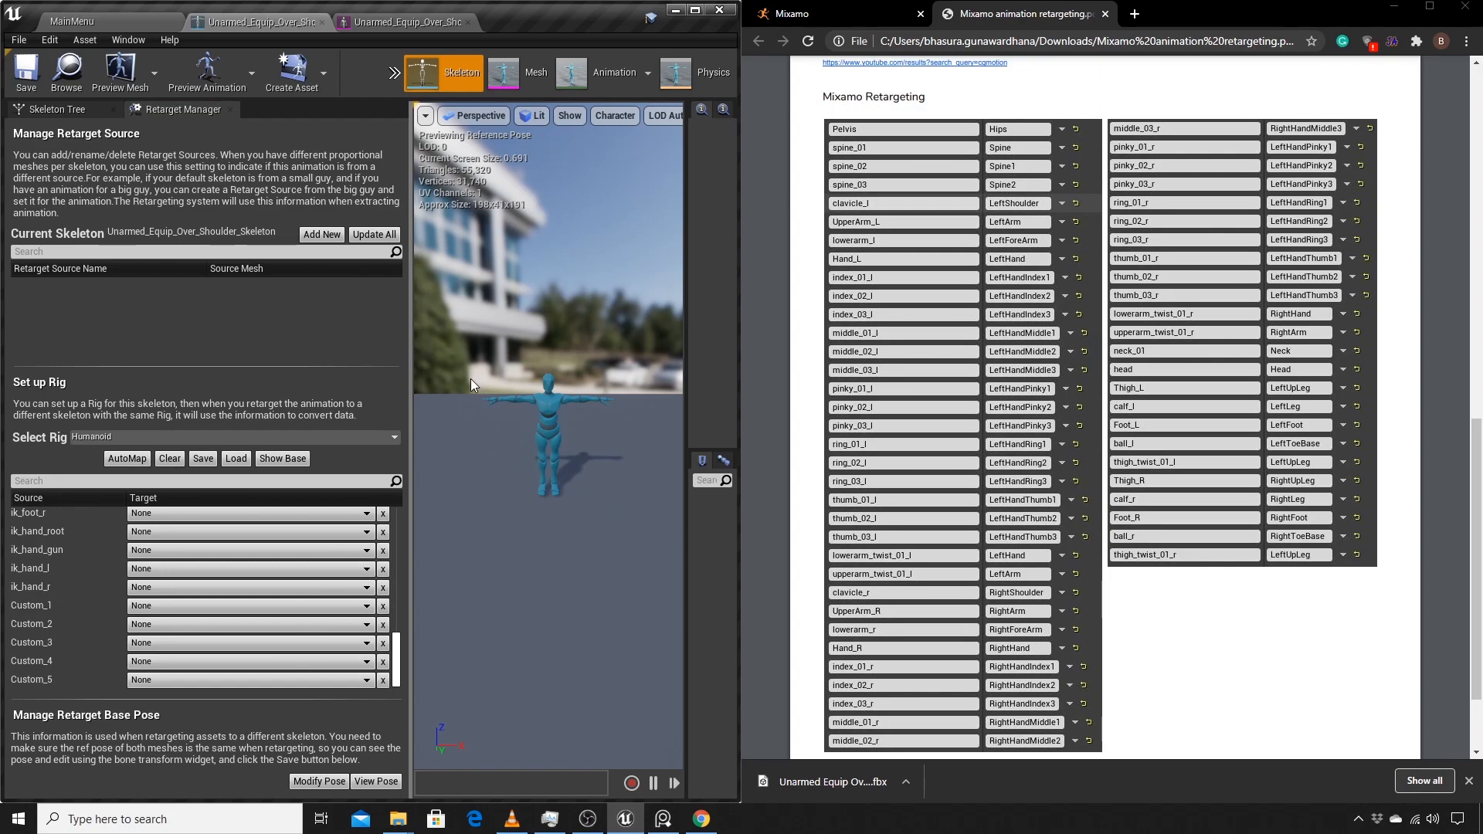
Step: Minimize the reference PDF window, maximize the Unreal editor window and return to the Mixamo folder in the main level editor
click(1390, 9)
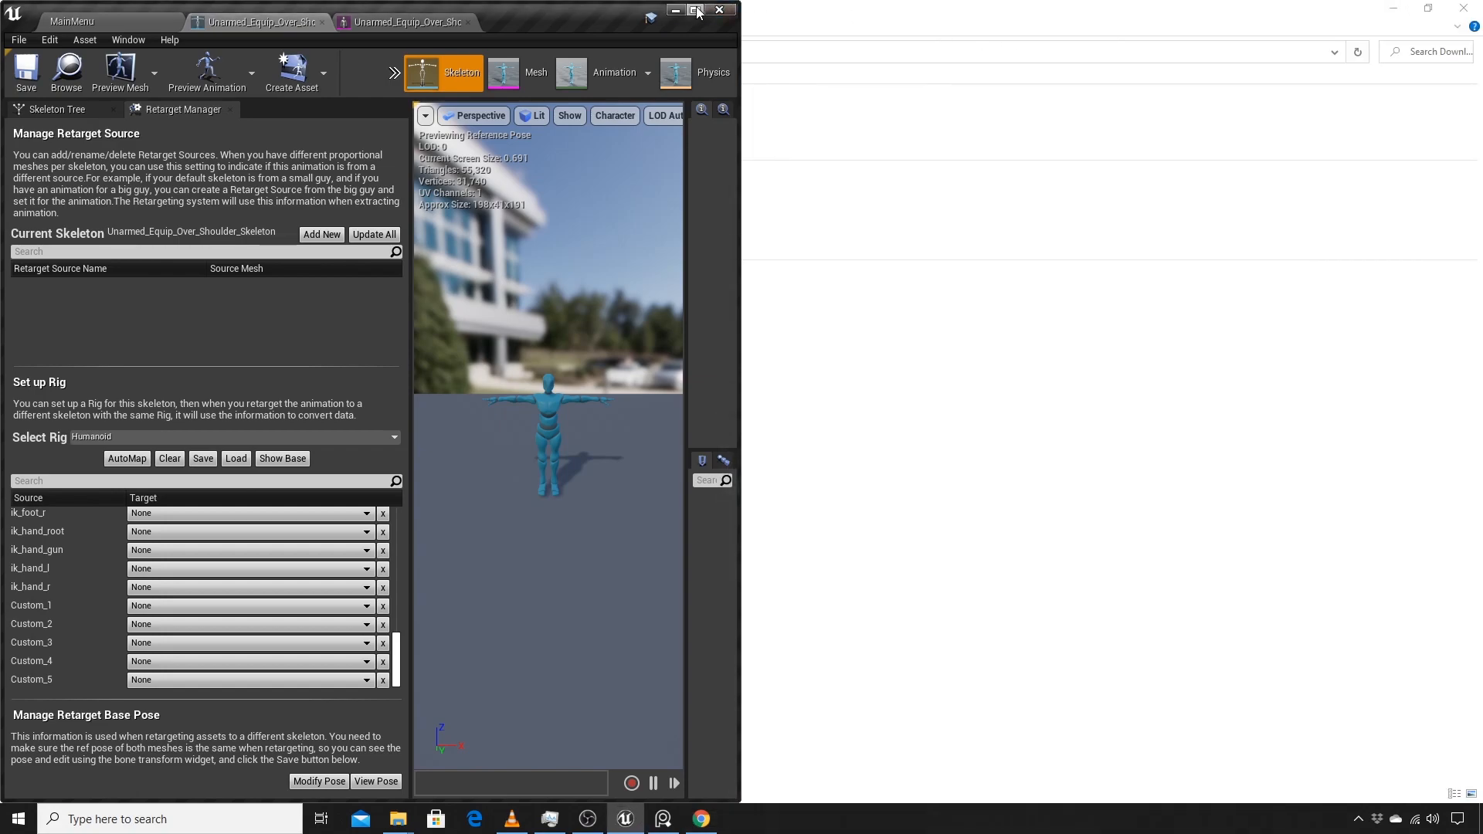
click(695, 10)
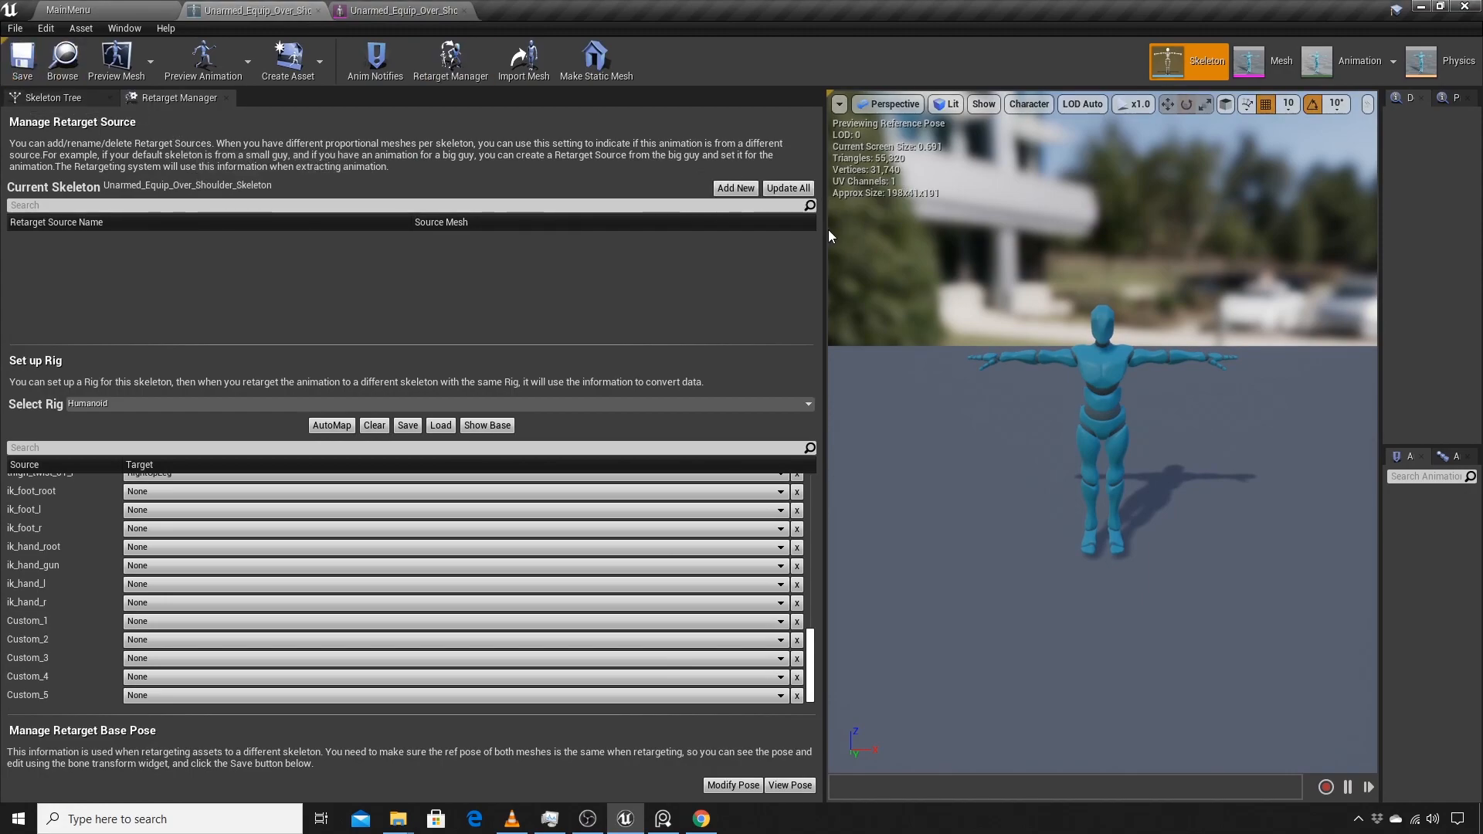
drag(825, 231, 66, 8)
click(66, 9)
click(452, 678)
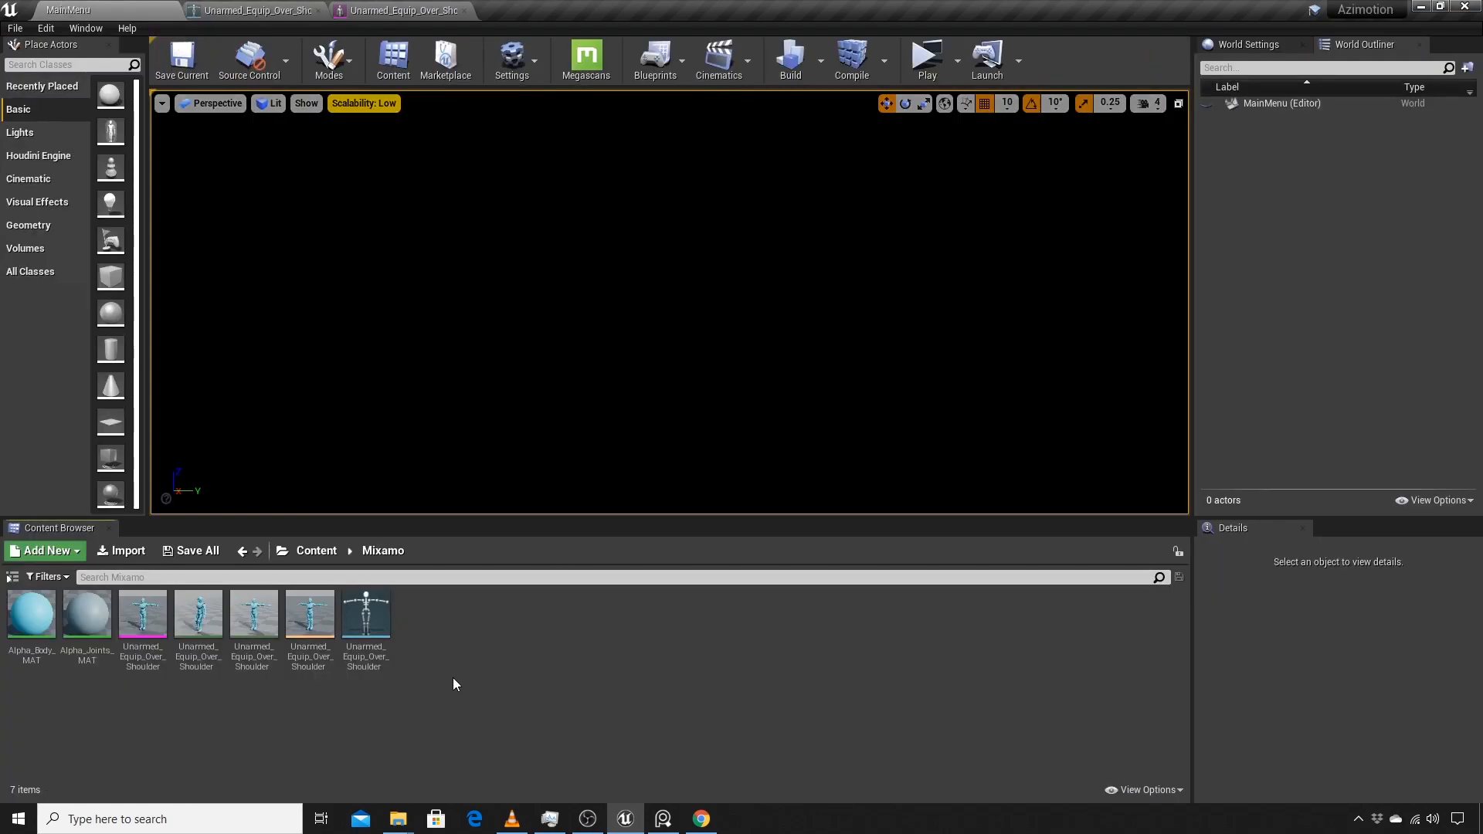
Step: Open the duplicate-and-retarget dialog for the Unarmed_Equip_Over_Shoulder_Anim_mixamo_com animation to view the source pose, and close it
click(198, 626)
right_click(199, 632)
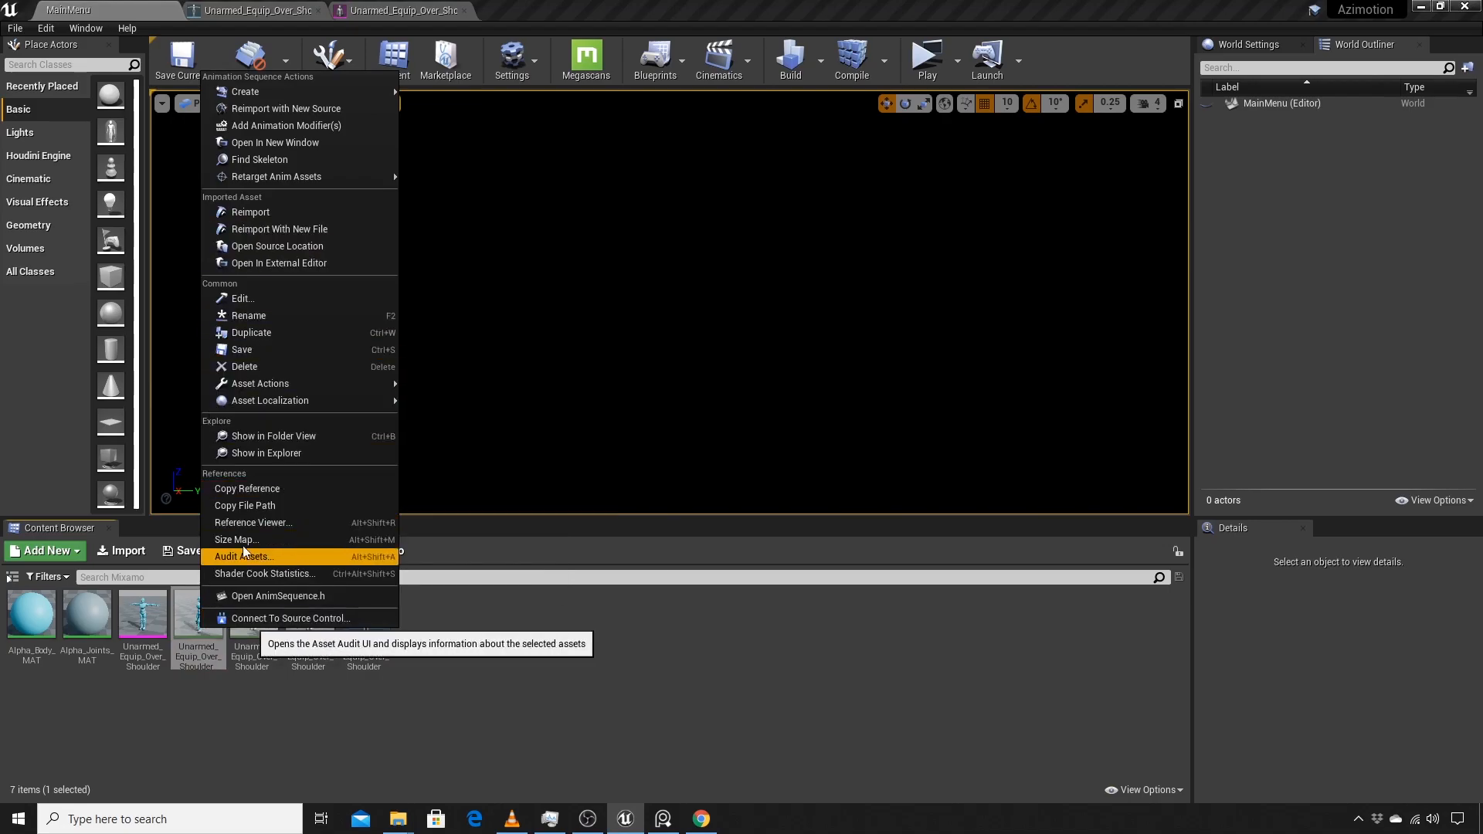
mouse_move(328, 180)
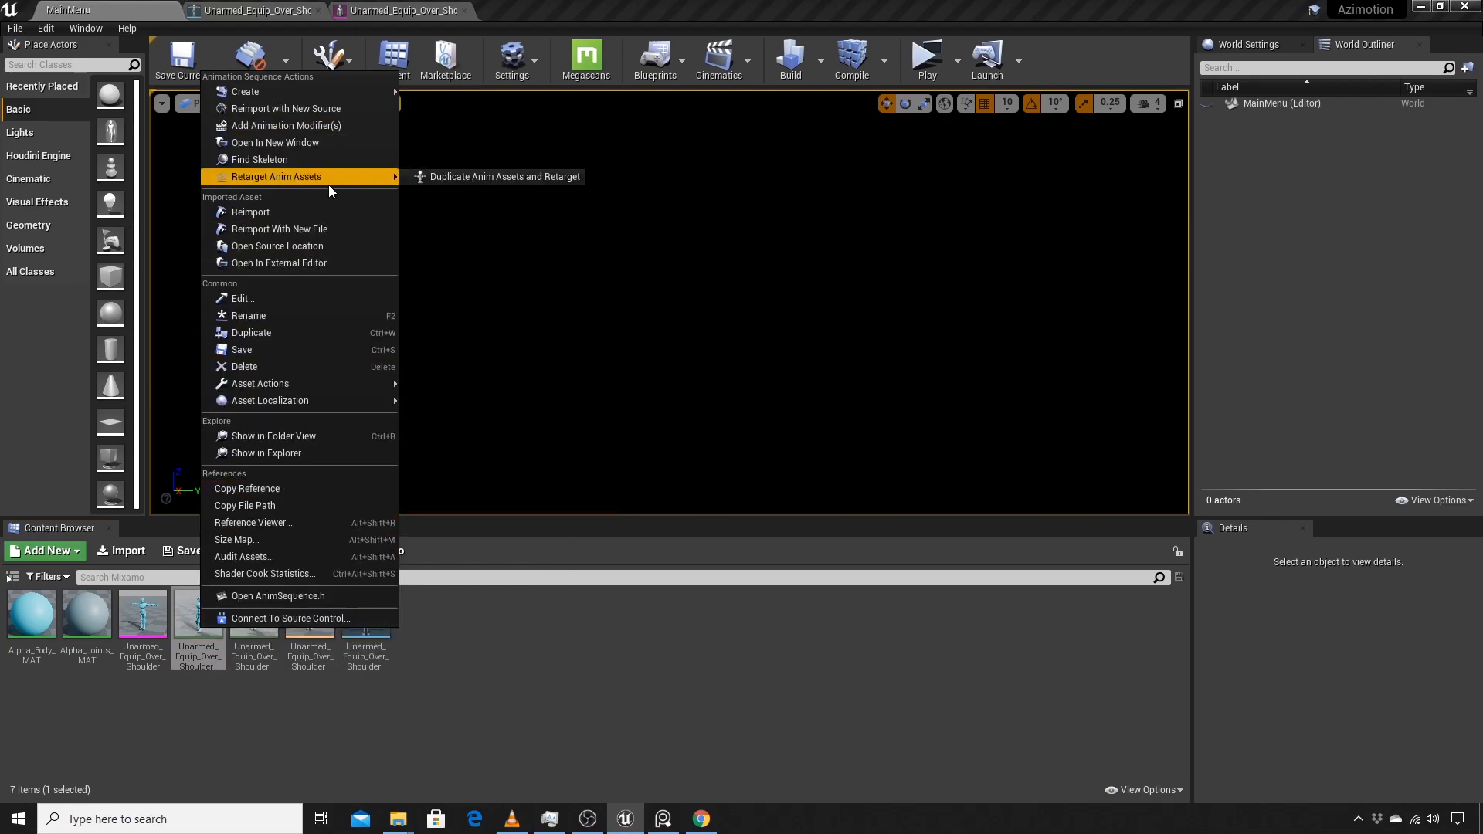
click(482, 175)
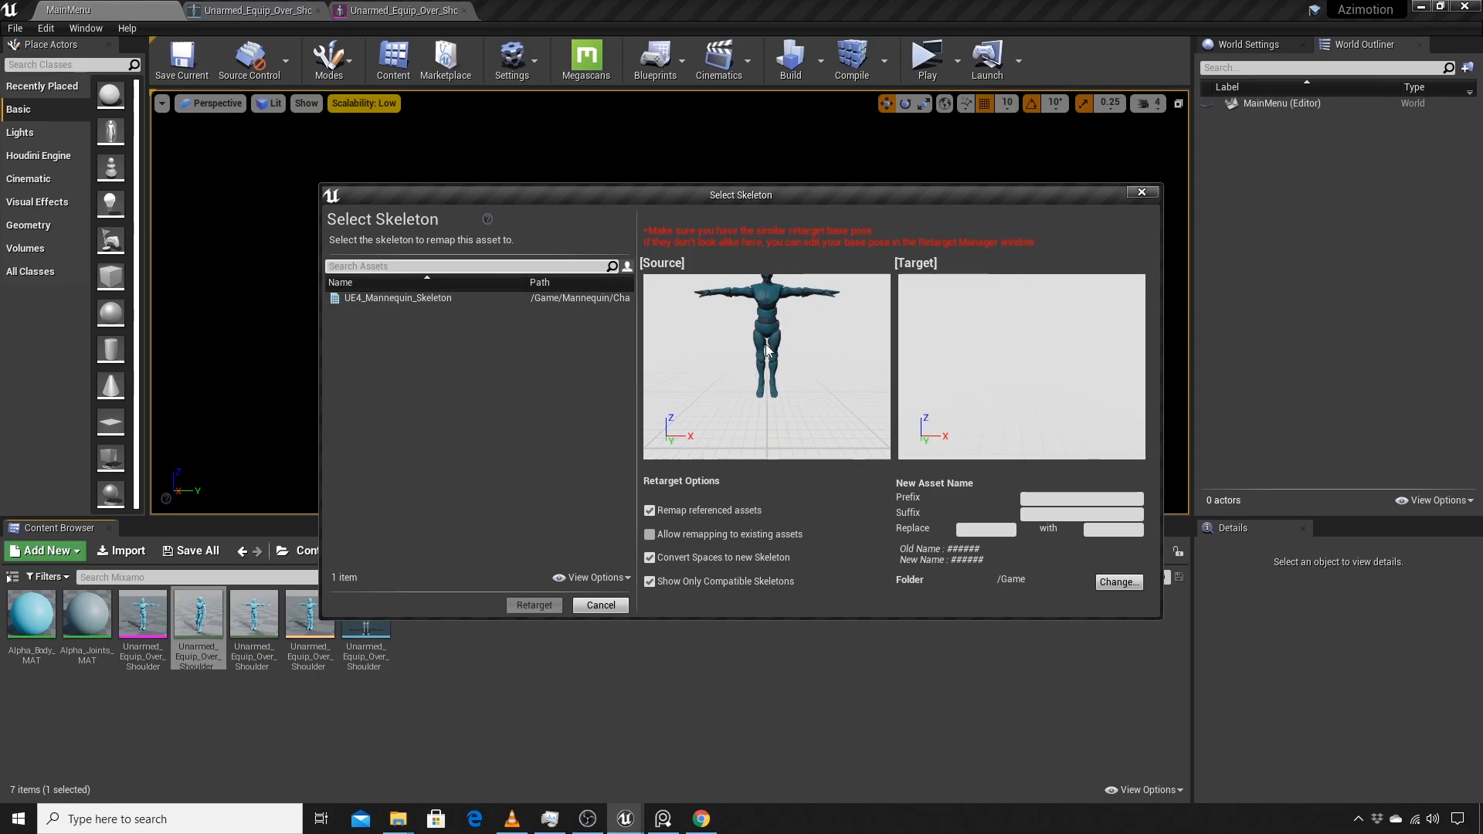
click(1149, 196)
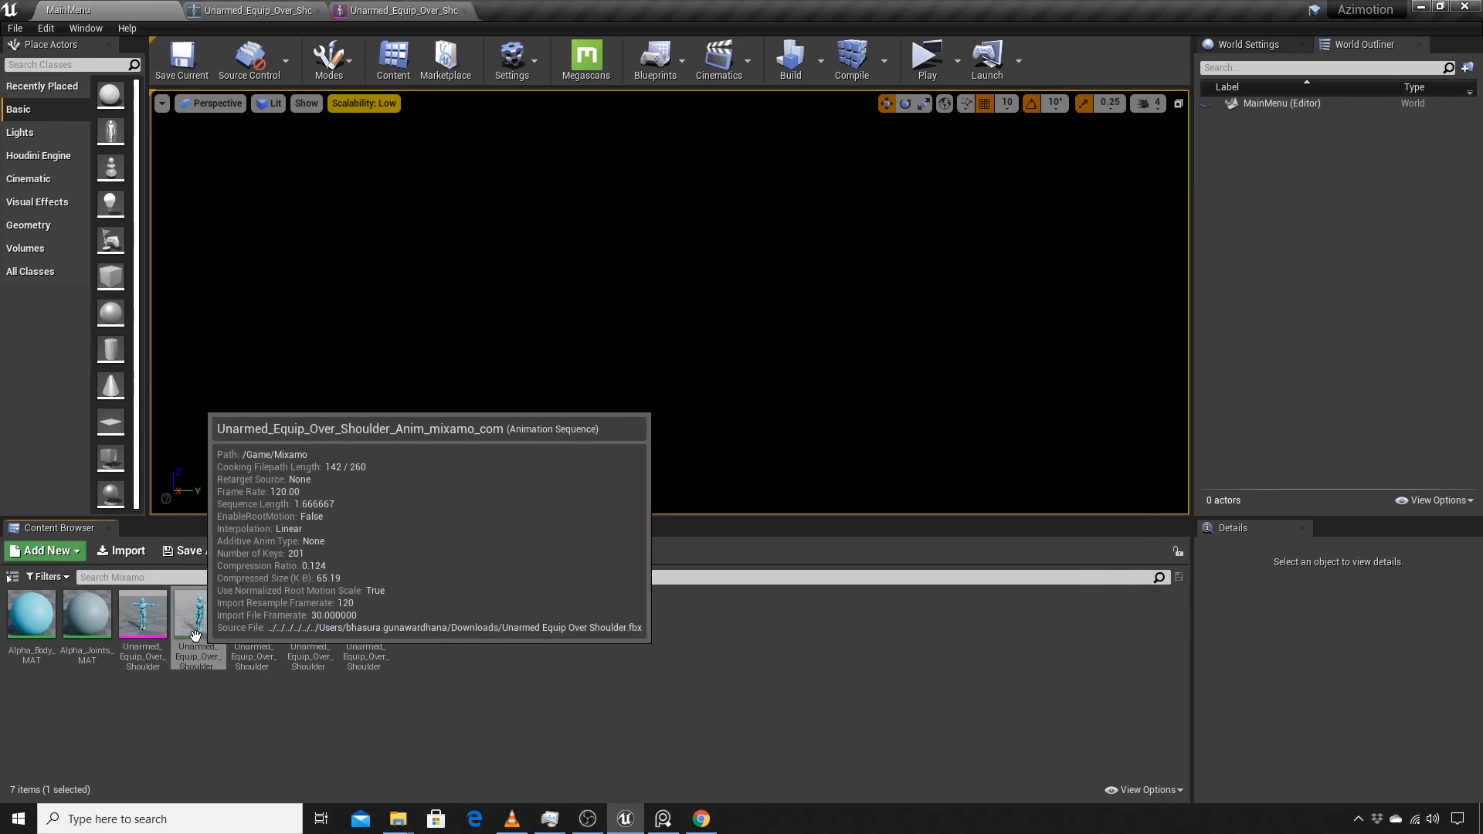
Step: Inspect the imported Unarmed_Equip_Over_Shoulder skeletal mesh and its available preview animations, and return to the main level editor
double_click(153, 620)
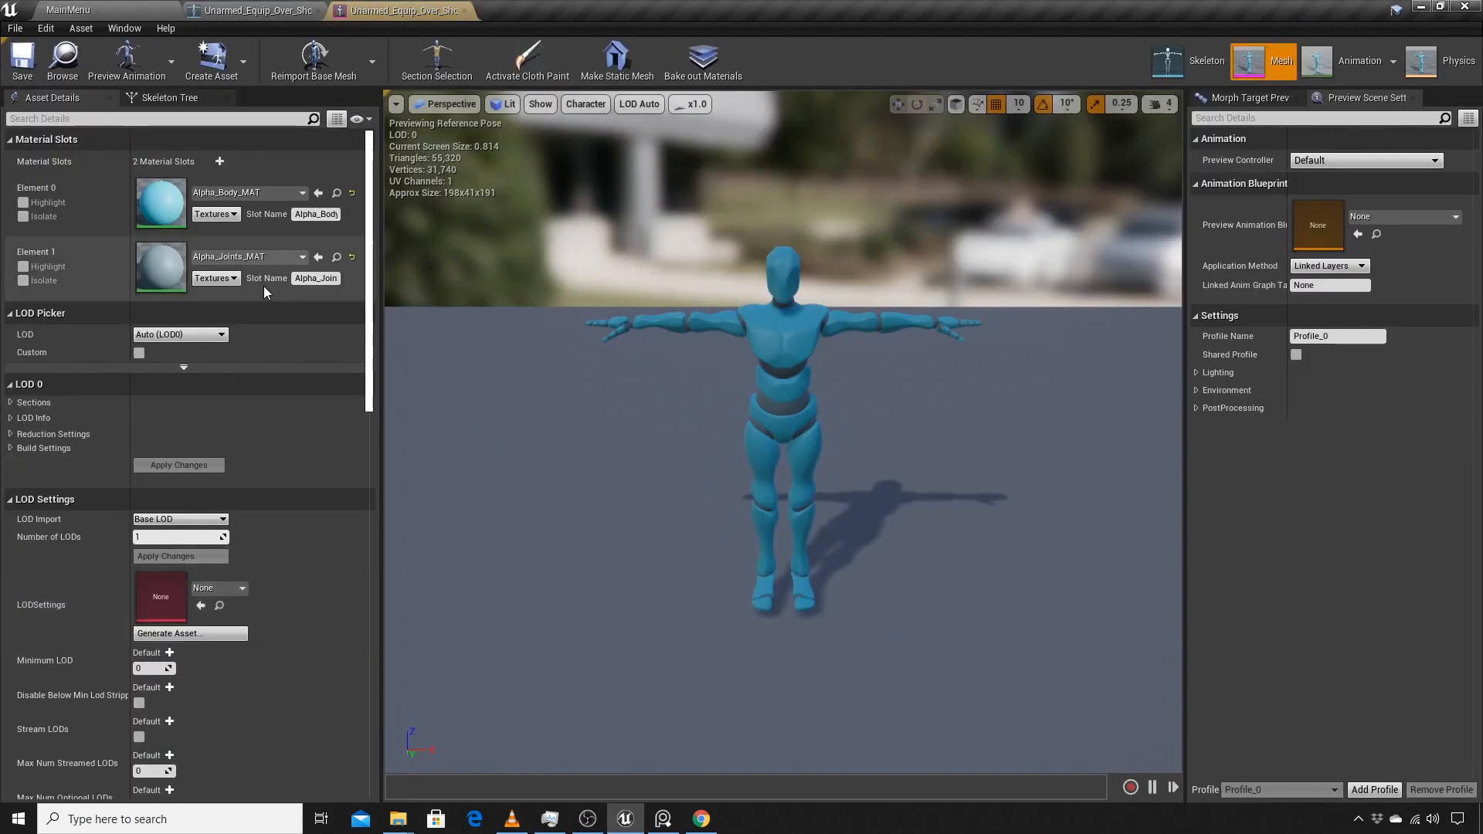
click(158, 65)
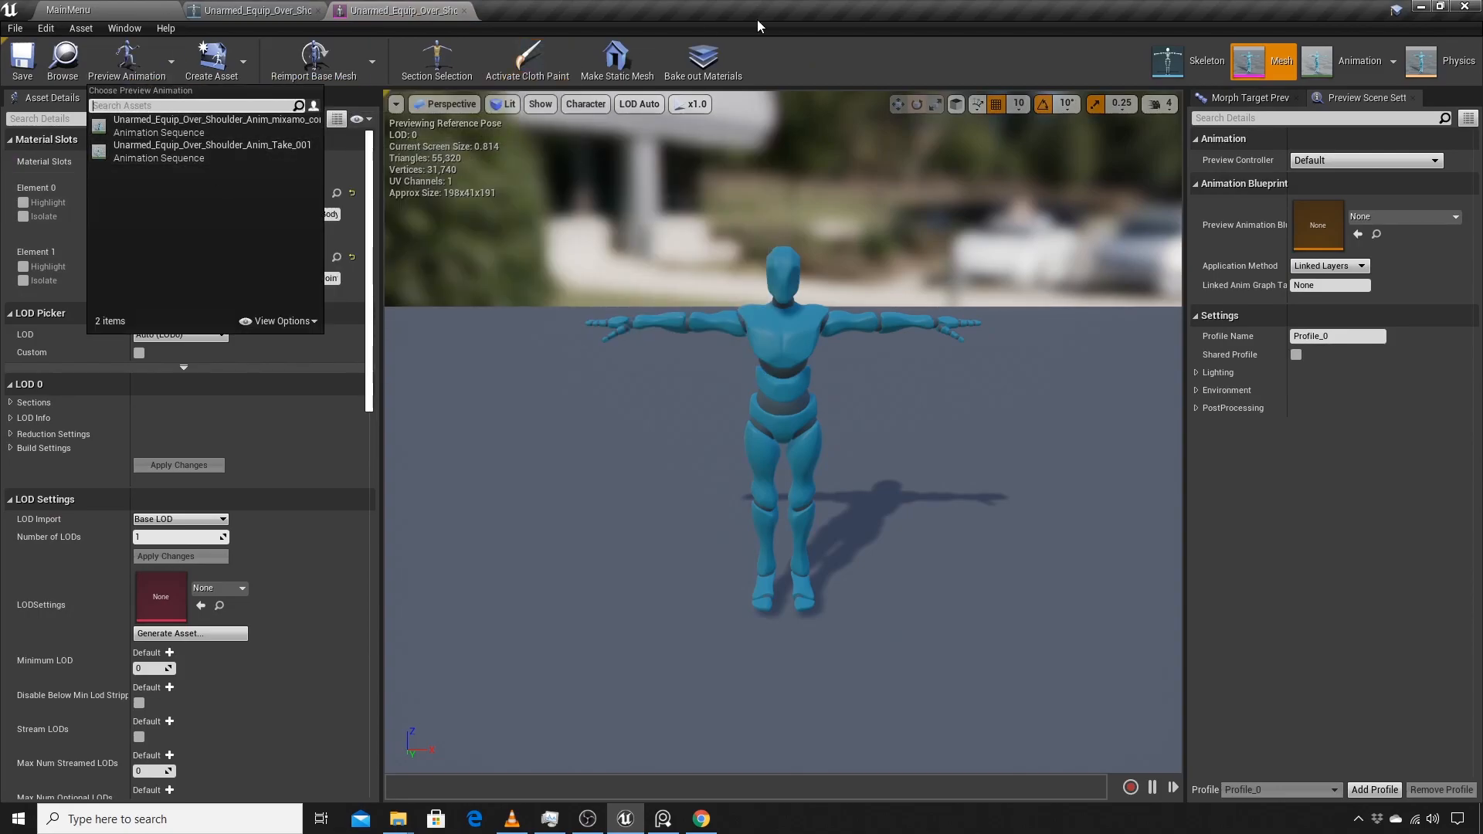
click(49, 13)
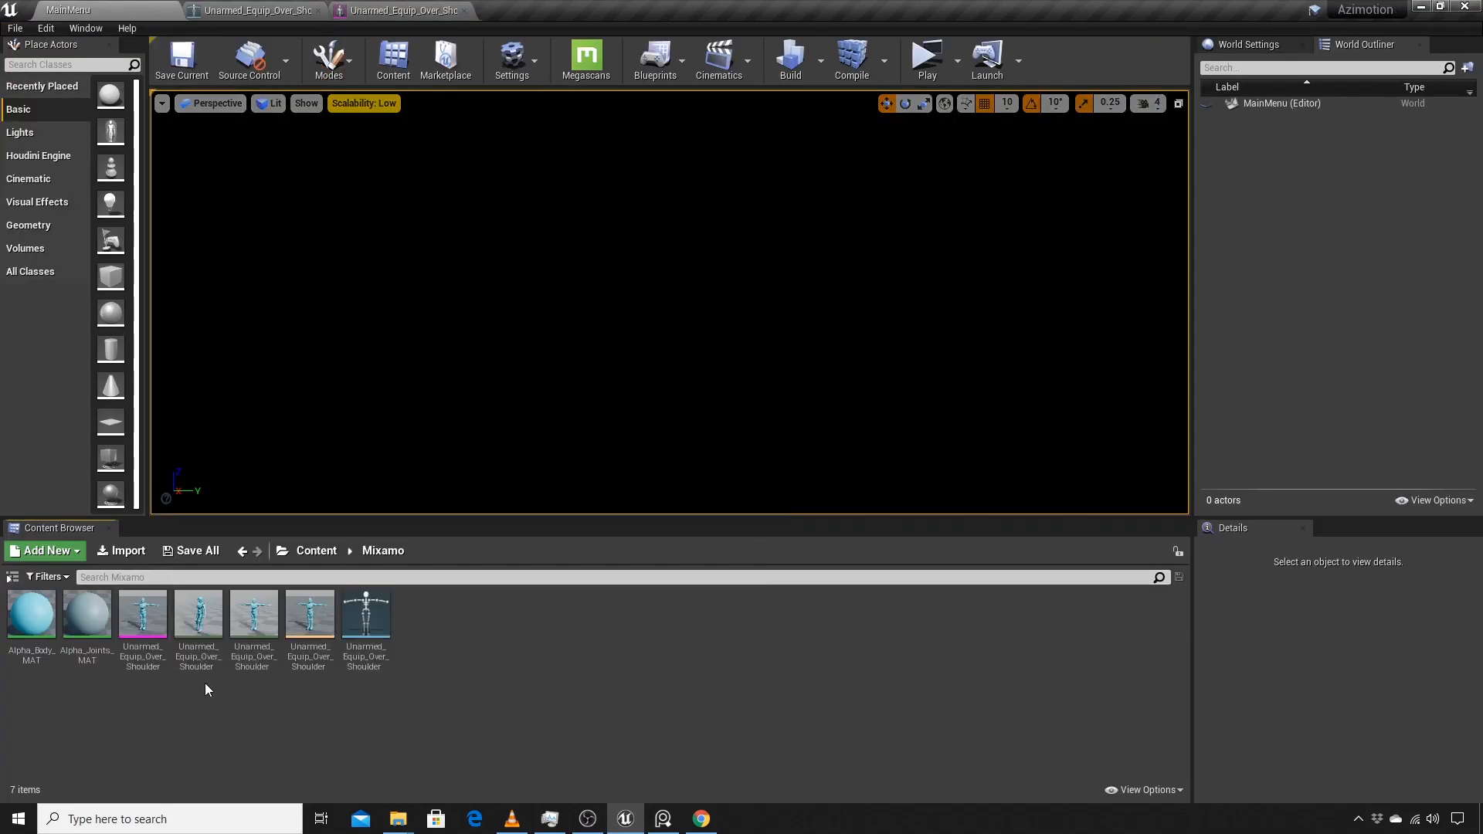
Step: Open the SK_Mannequin skeletal mesh from the Content/Mannequin/Character/Mesh folder
click(312, 554)
click(154, 635)
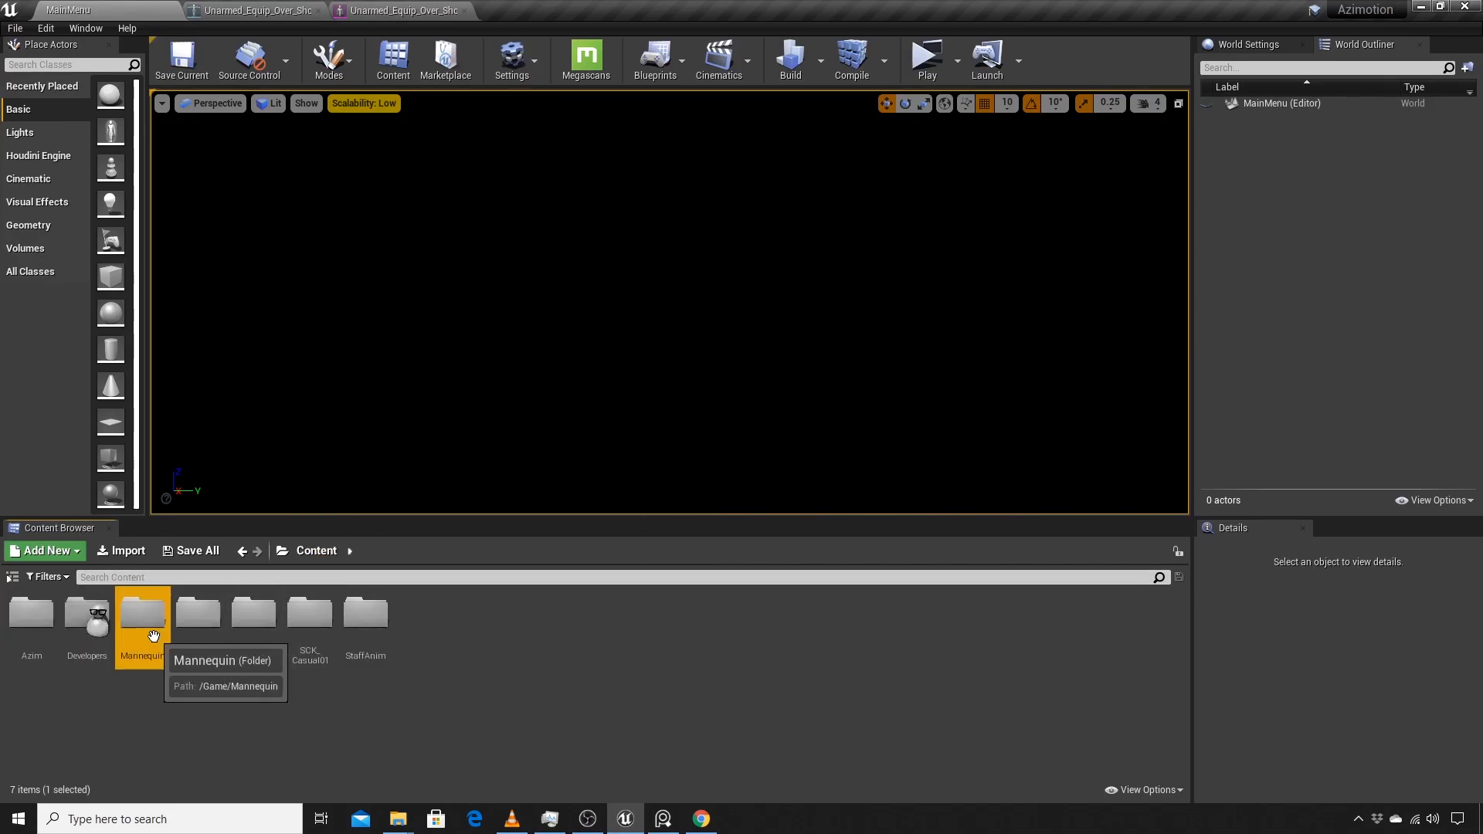
double_click(154, 636)
click(86, 614)
double_click(86, 614)
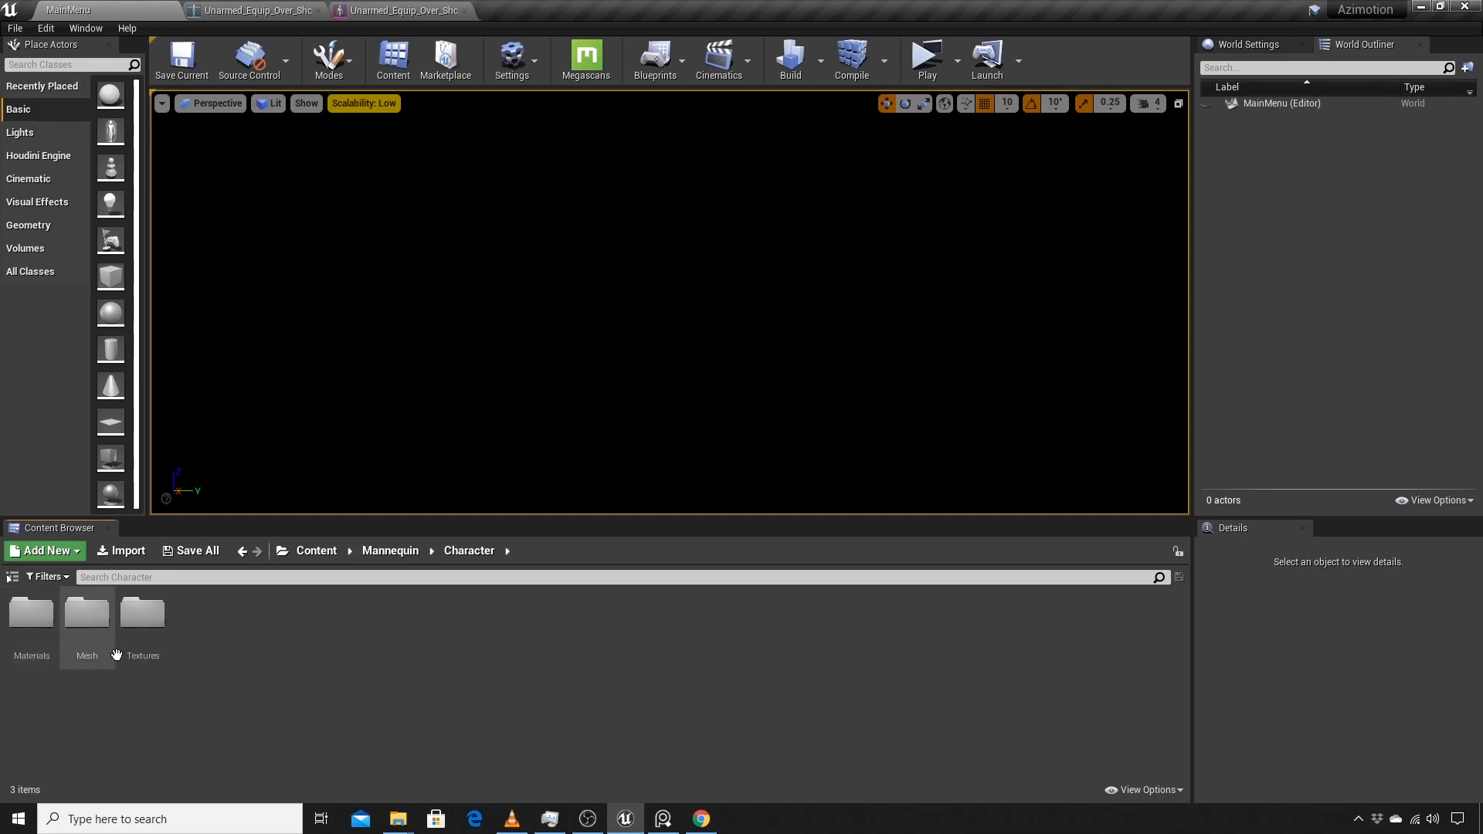
double_click(88, 618)
double_click(31, 614)
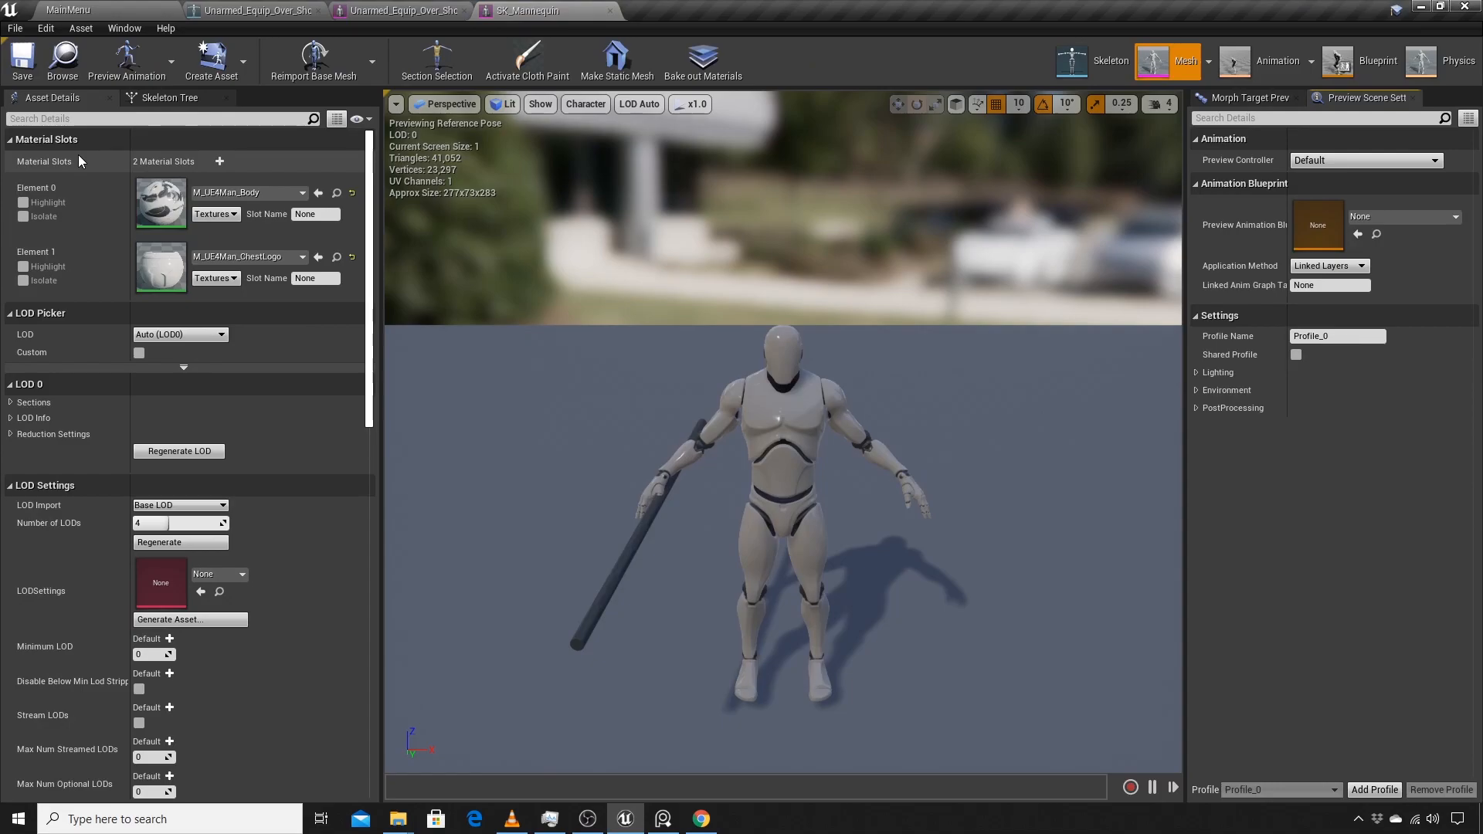
Step: Switch from the mannequin mesh to UE4_Mannequin_Skeleton, auto-map its Humanoid rig bones and check the resulting base mapping
click(151, 100)
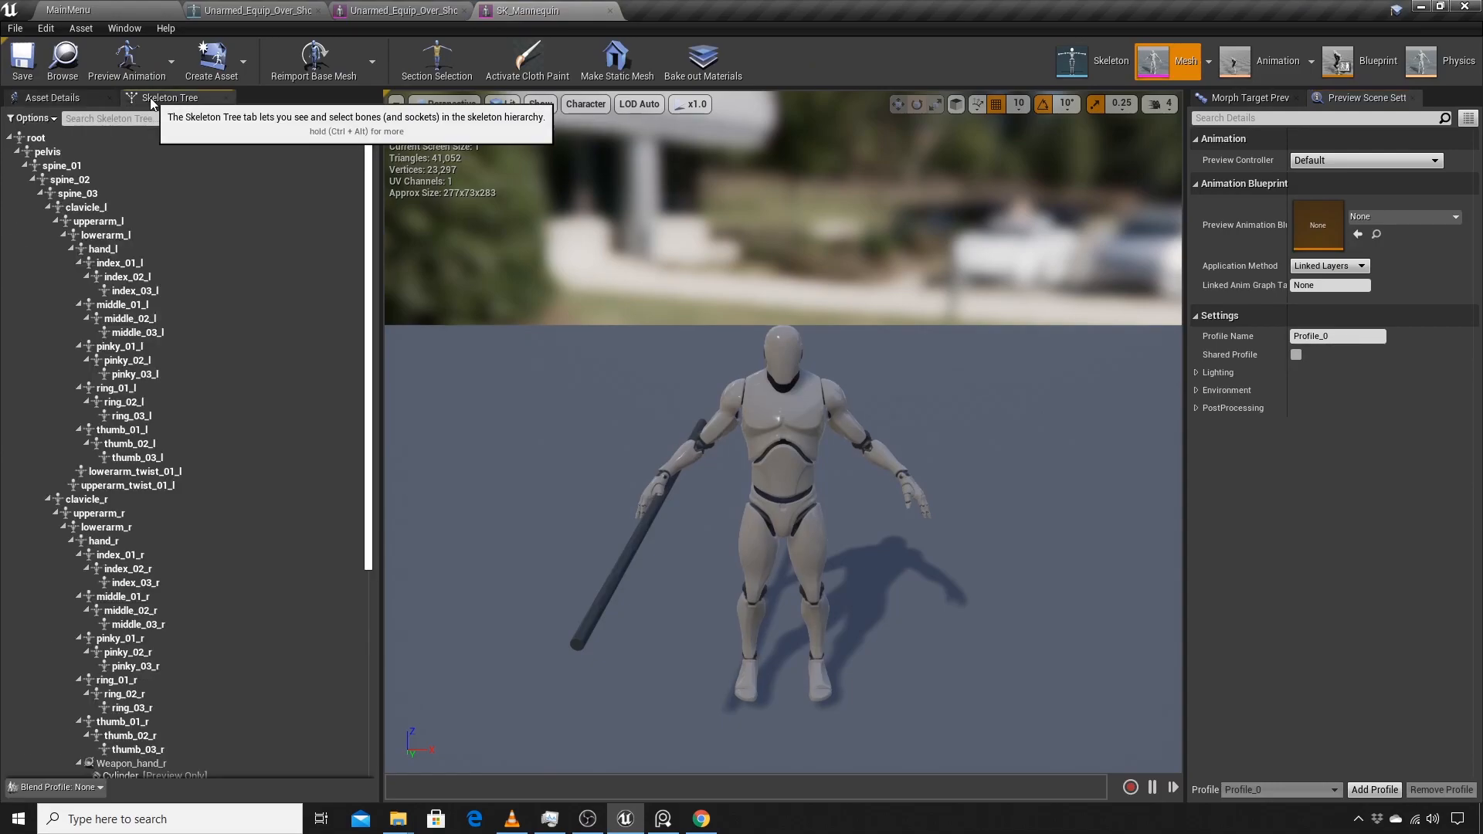
click(71, 99)
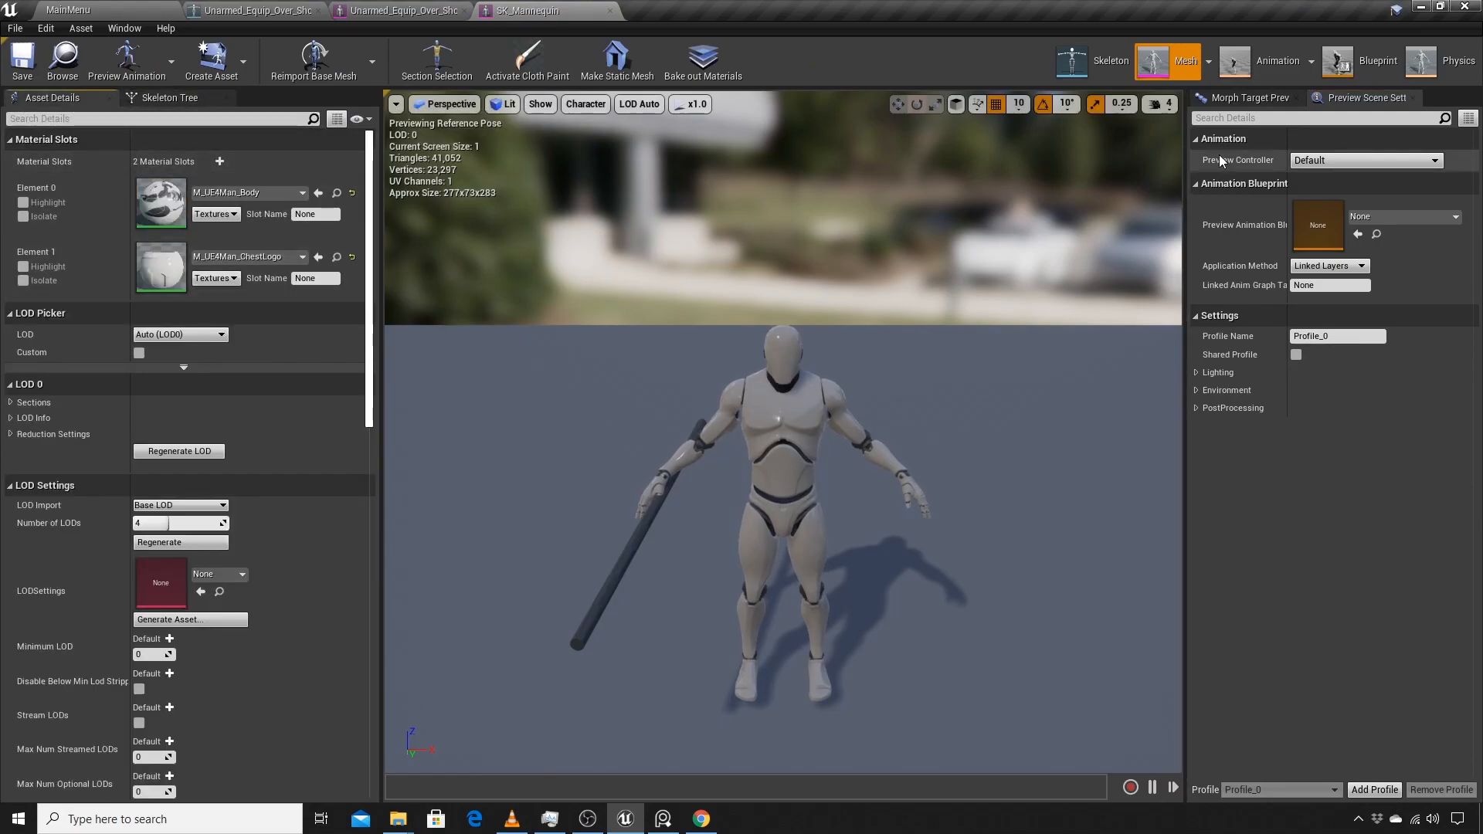
click(1101, 74)
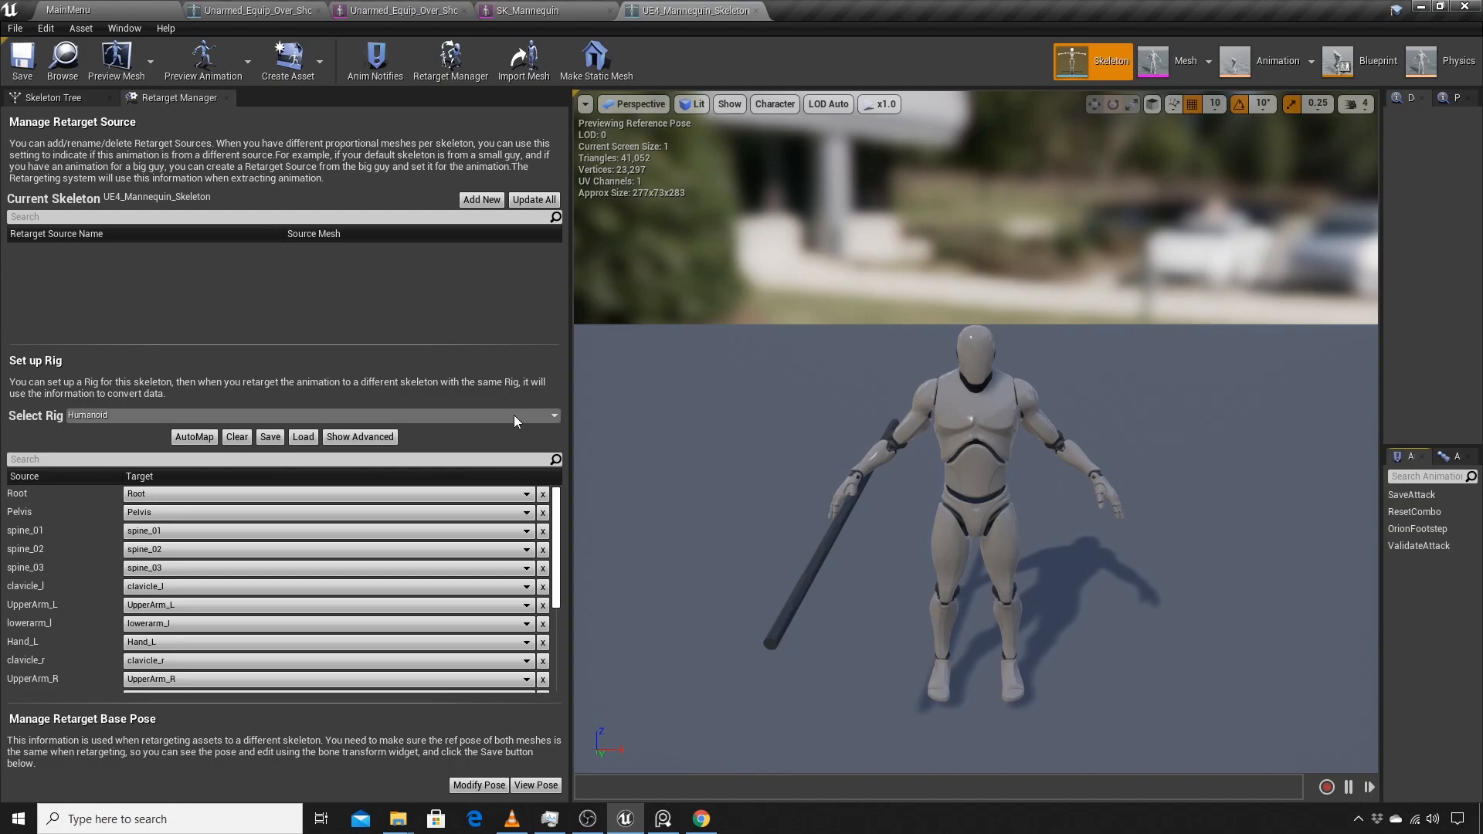
click(551, 418)
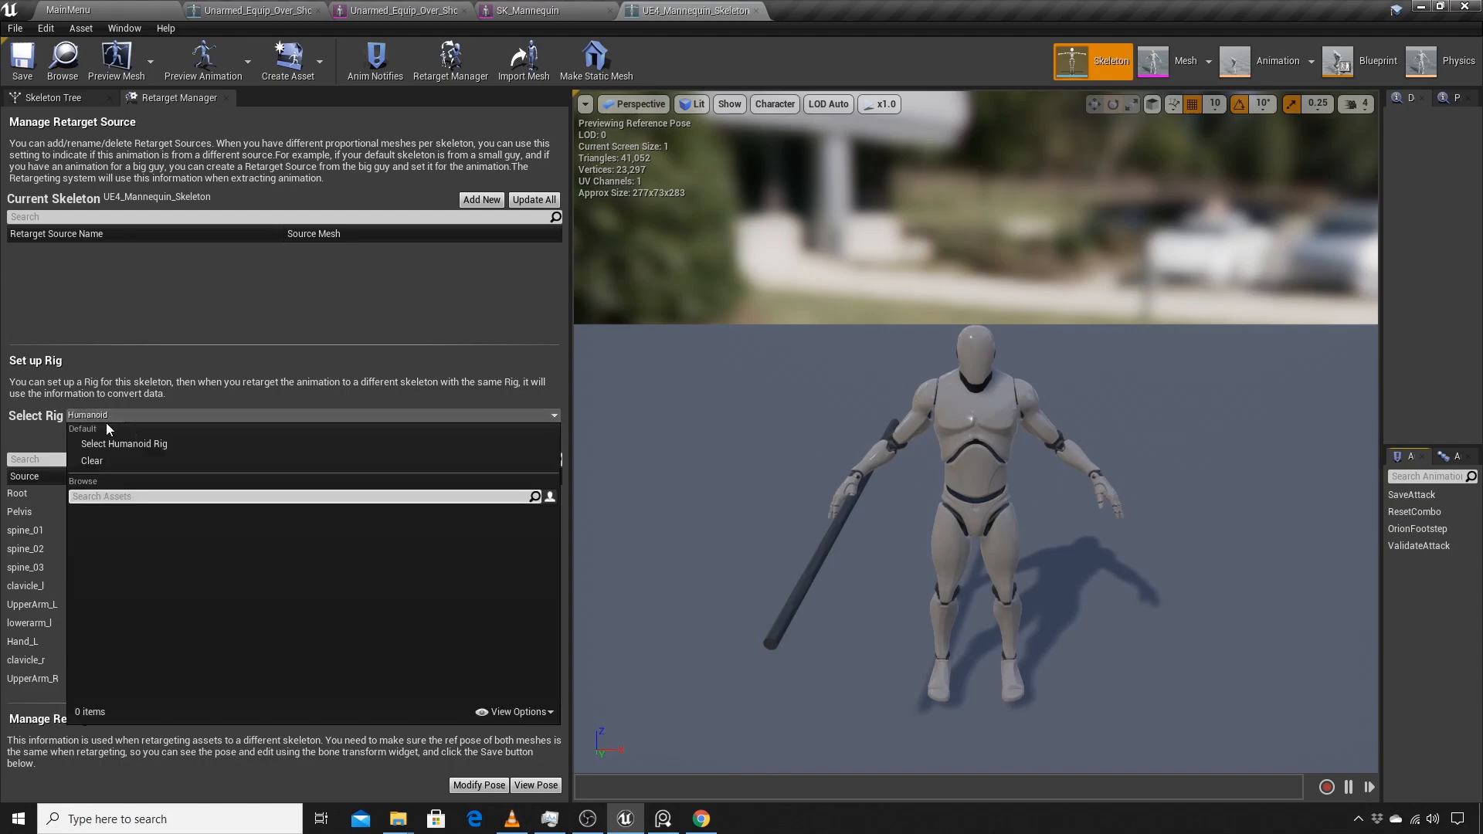
click(108, 380)
click(194, 436)
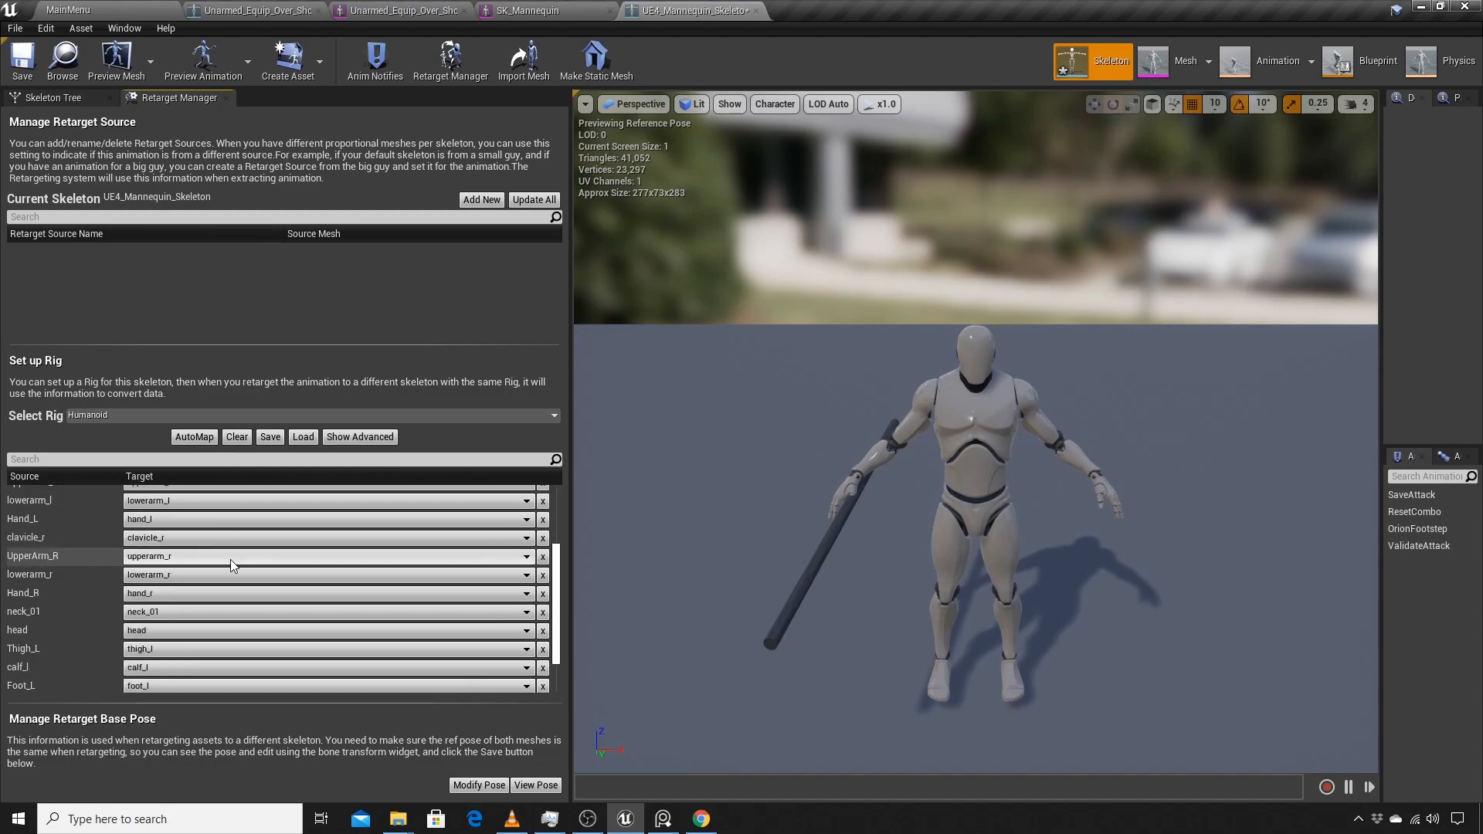
scroll(235, 580, down, 4)
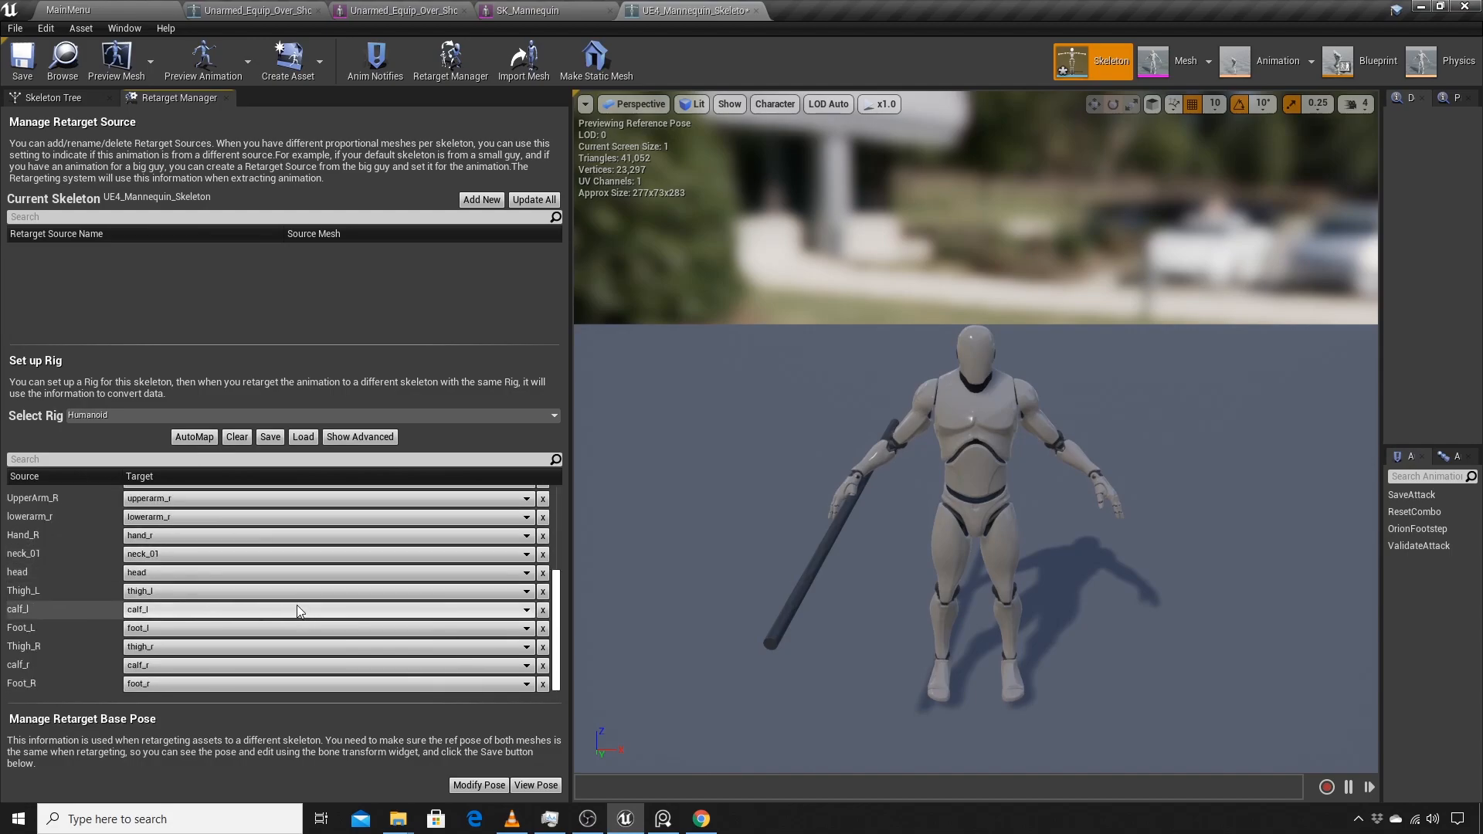
scroll(172, 580, up, 4)
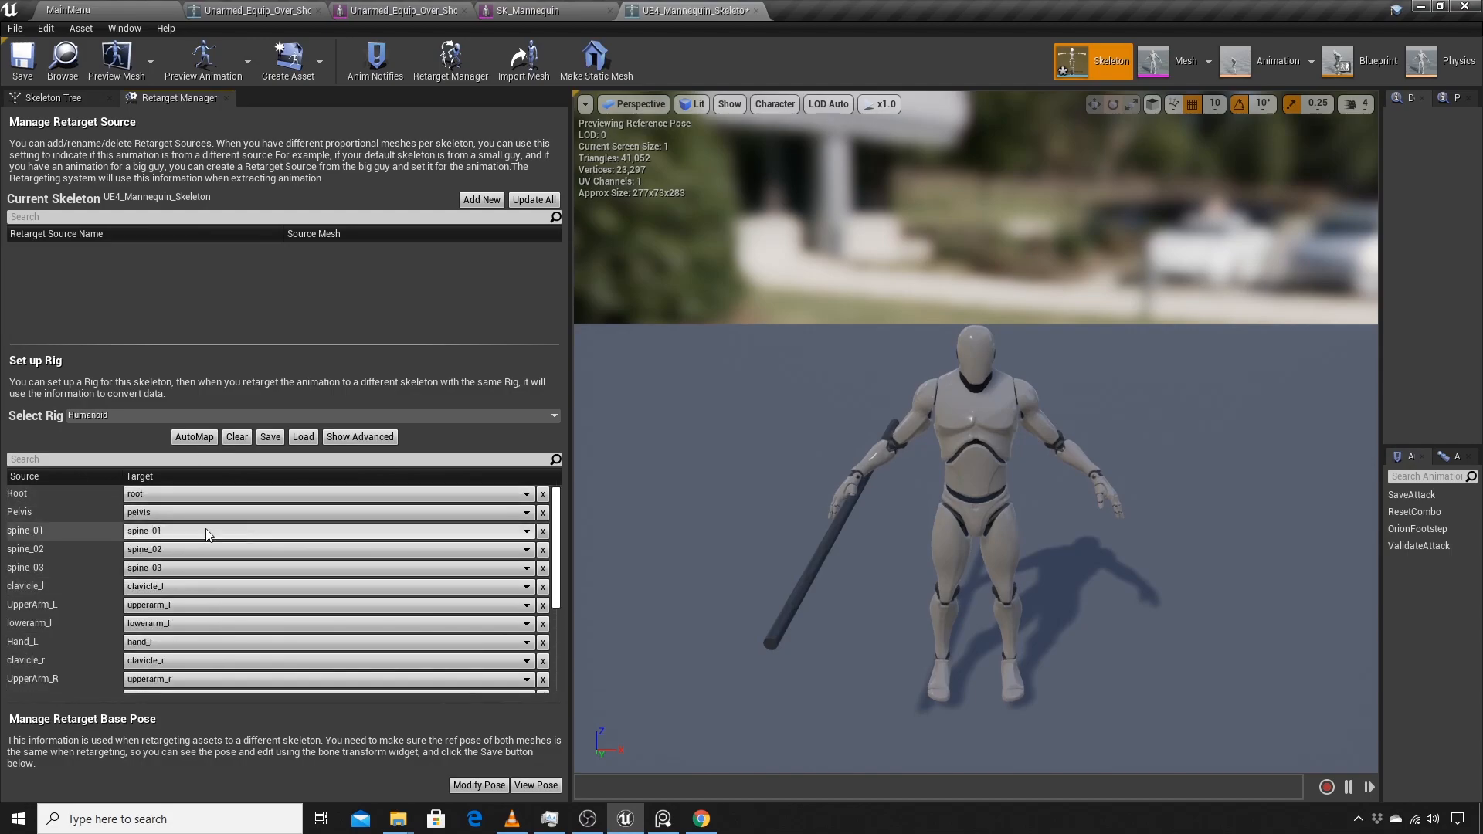
Step: View the mannequin's retarget base pose and its pose modification options, and dismiss them without changing the pose
click(518, 784)
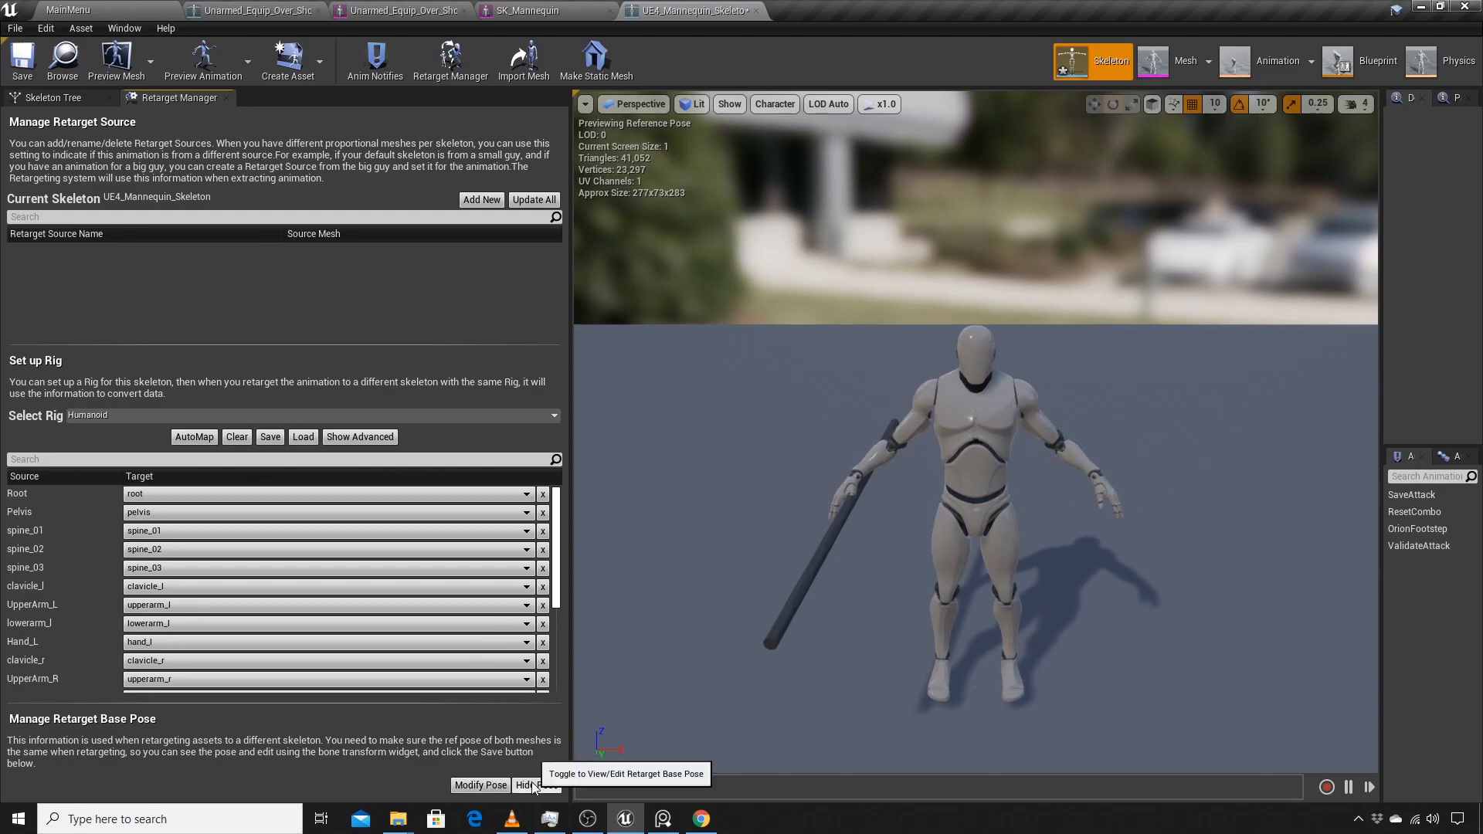
click(487, 786)
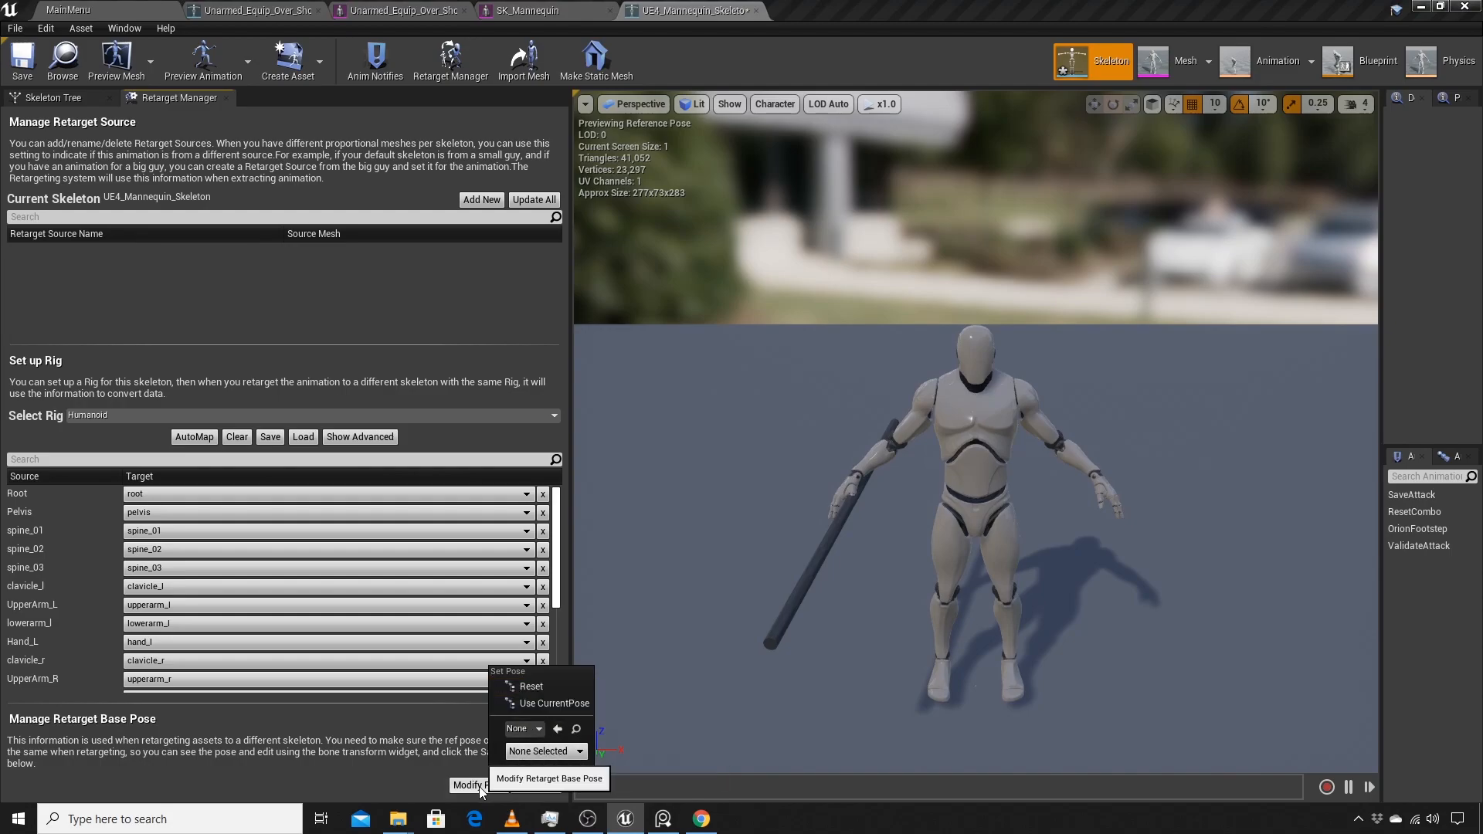
click(447, 768)
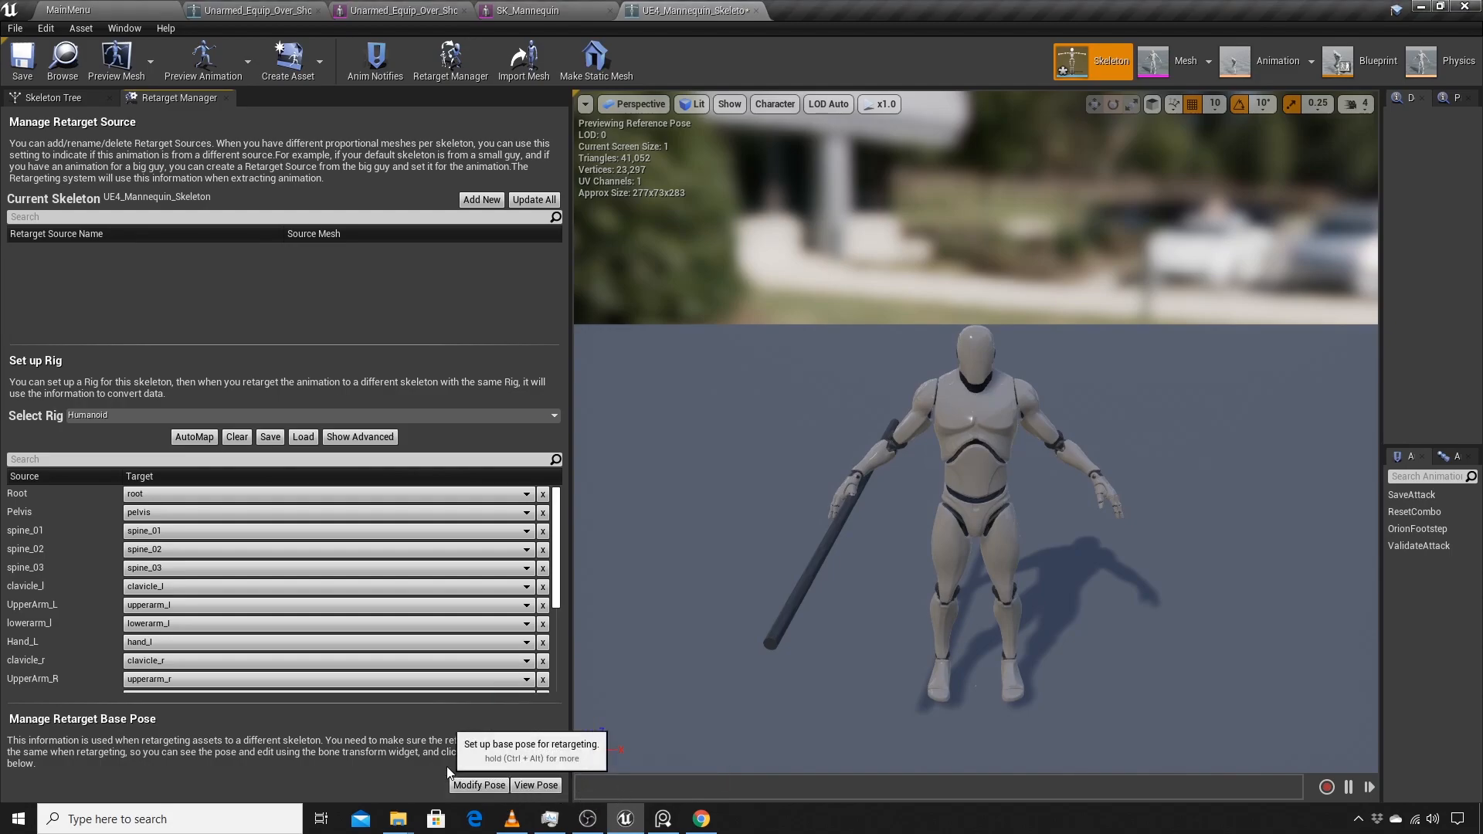
Step: With the mannequin's retarget pose displayed, set rotation snapping to 5° and raise upperarm_r to a horizontal T-pose position
click(535, 786)
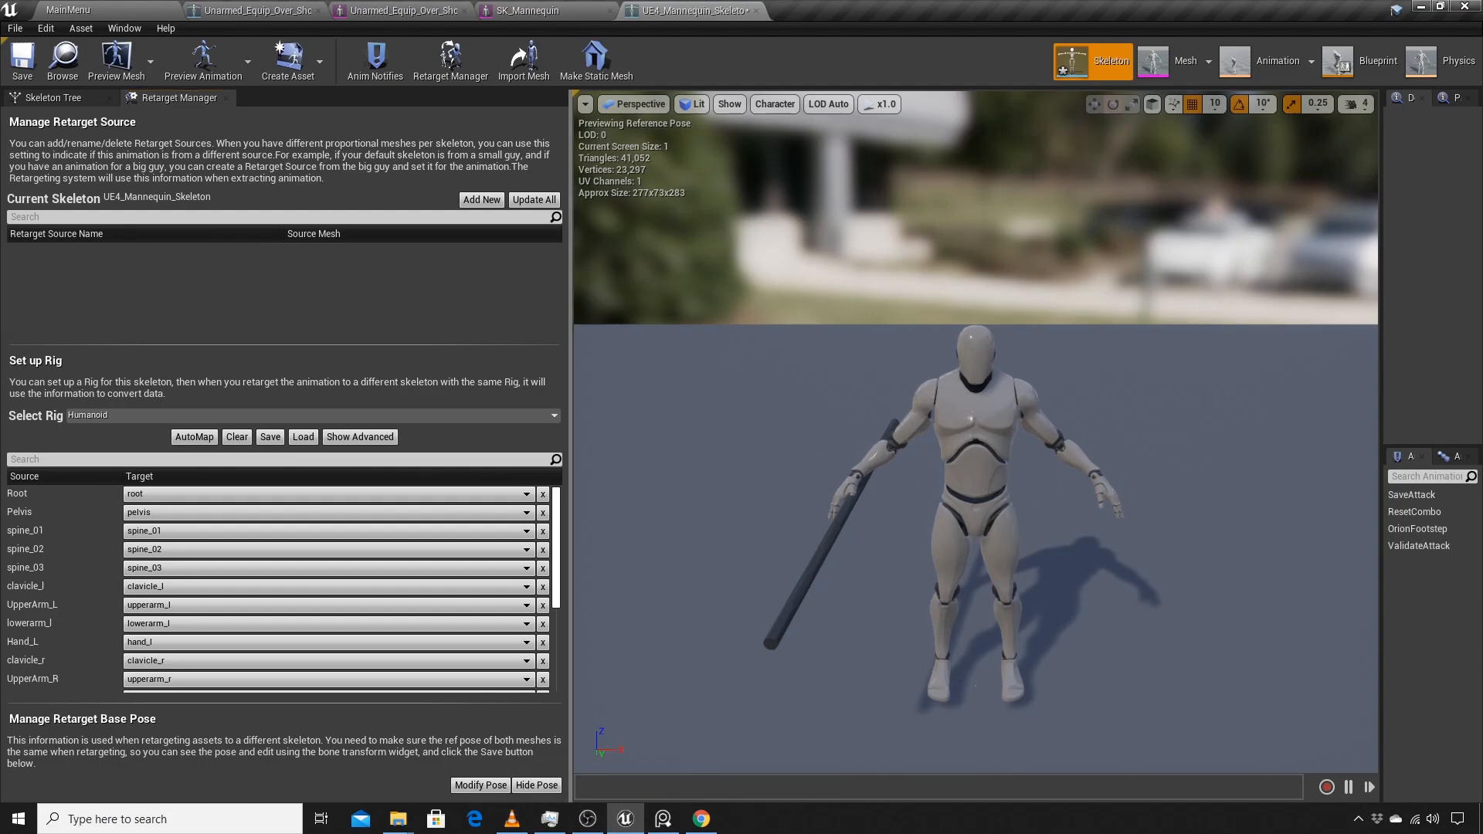
click(944, 387)
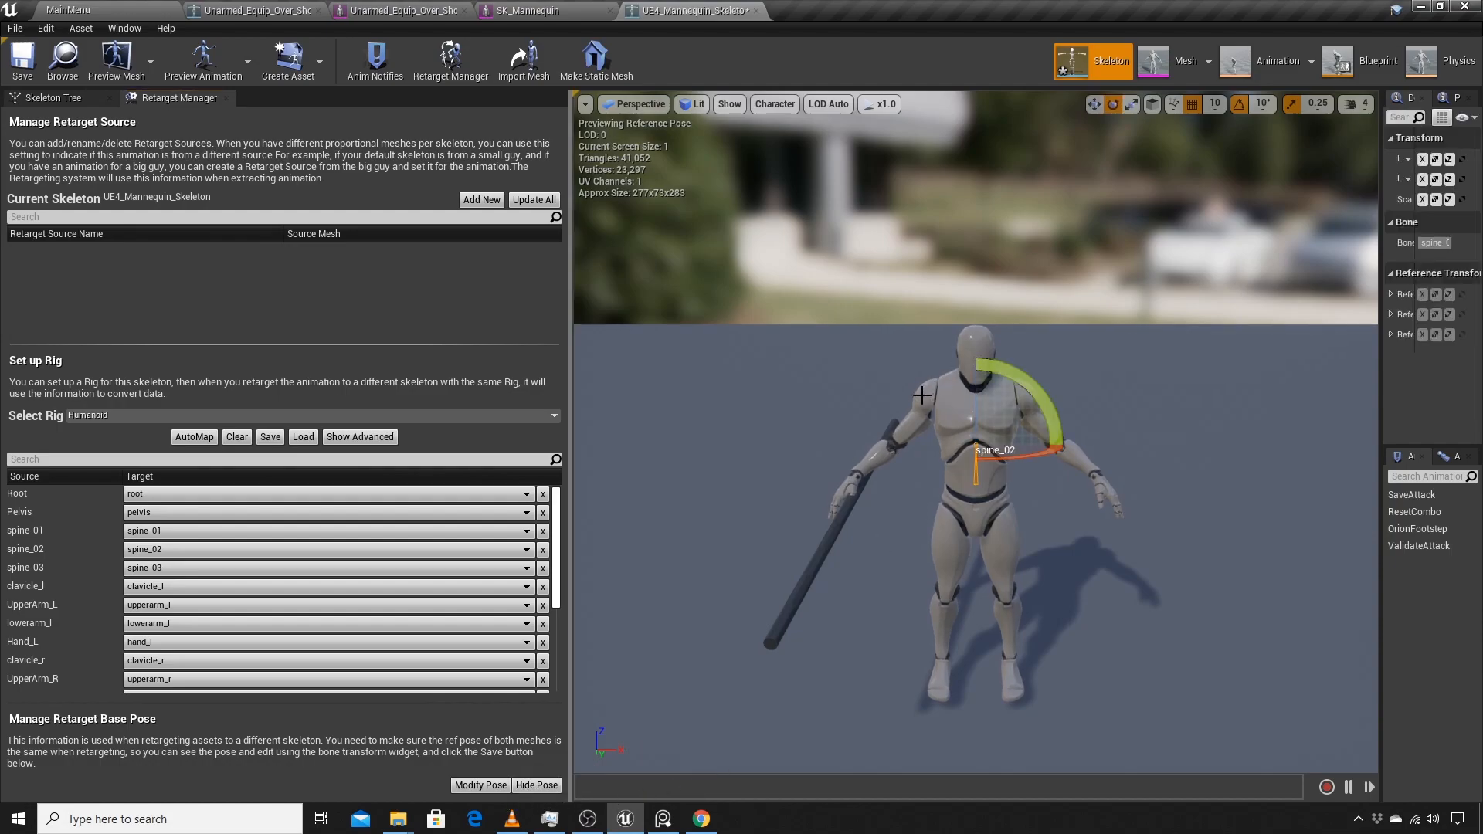
click(913, 422)
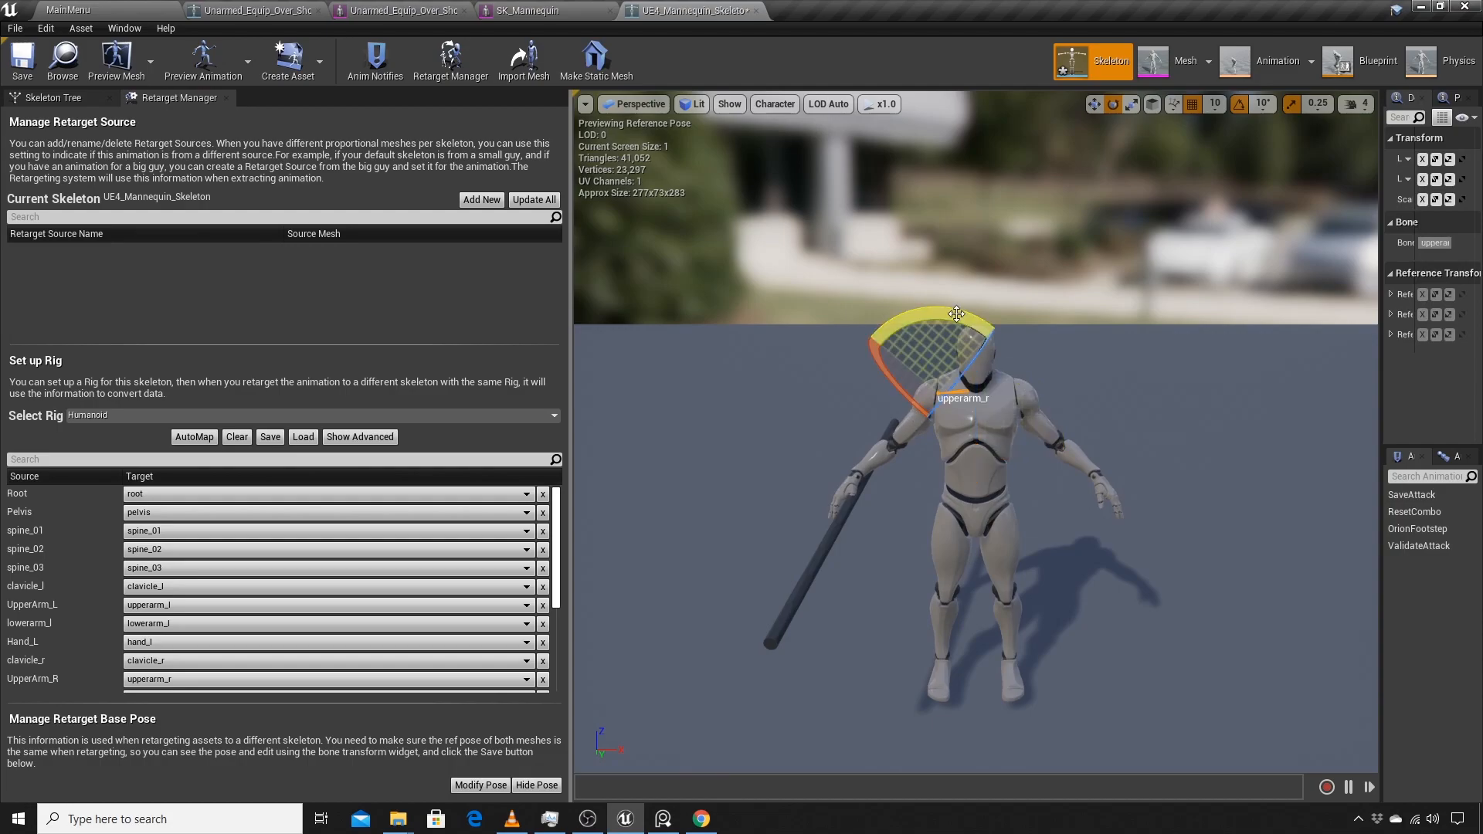
click(1264, 104)
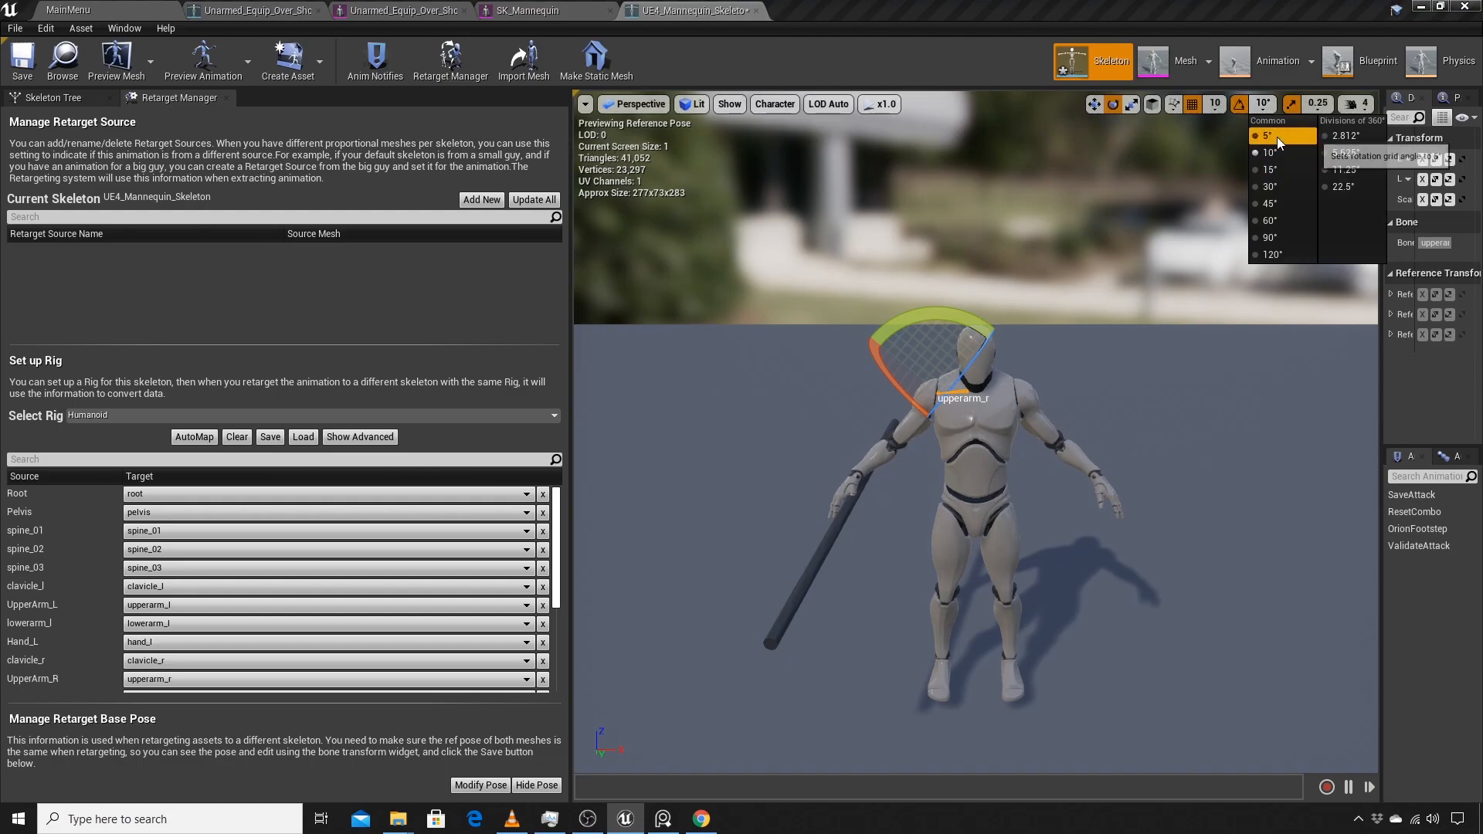
click(1274, 136)
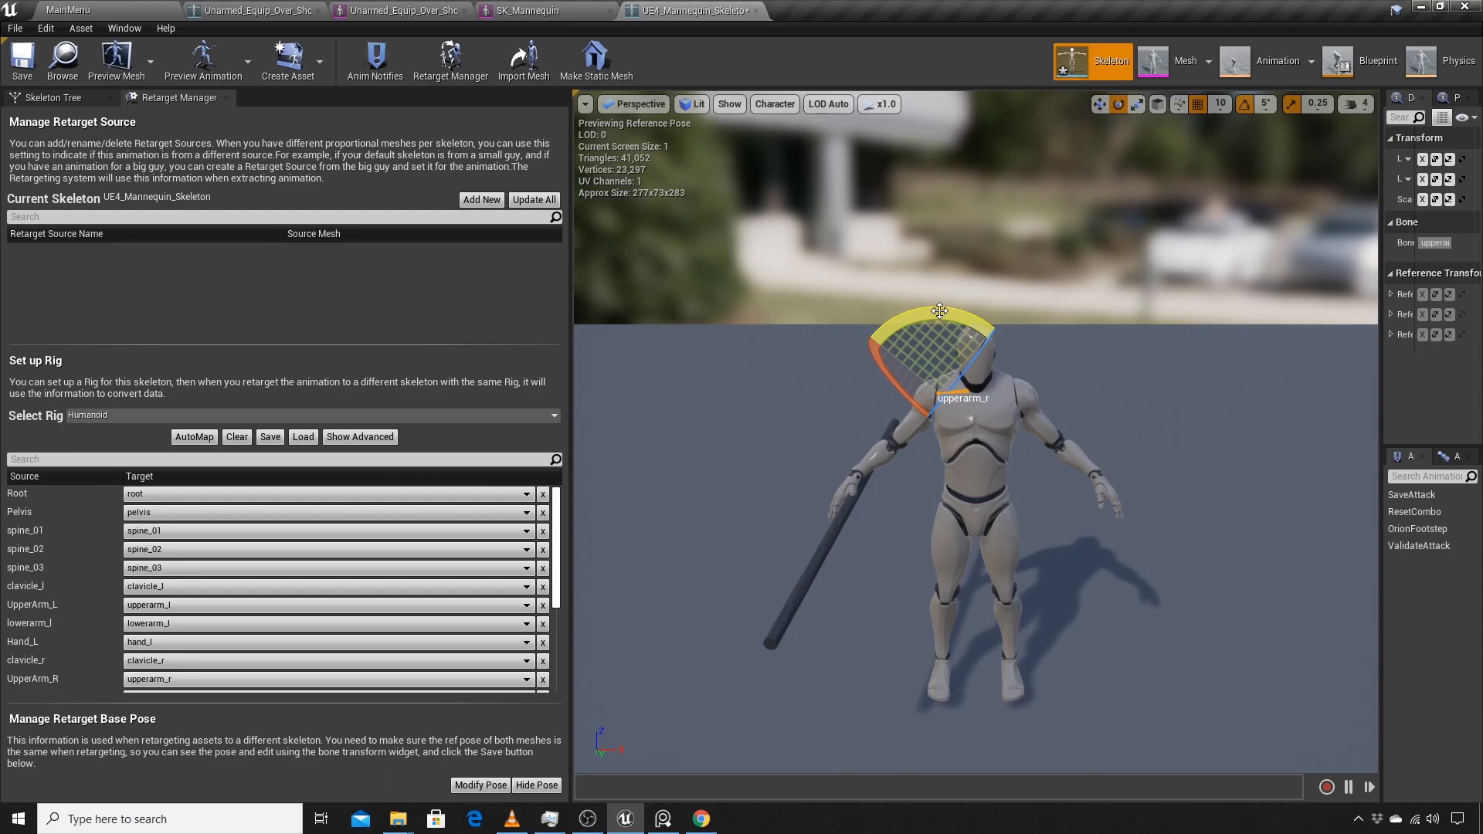
drag(939, 311, 1020, 407)
mouse_move(1035, 401)
mouse_down()
mouse_move(1030, 431)
mouse_move(1033, 391)
mouse_up()
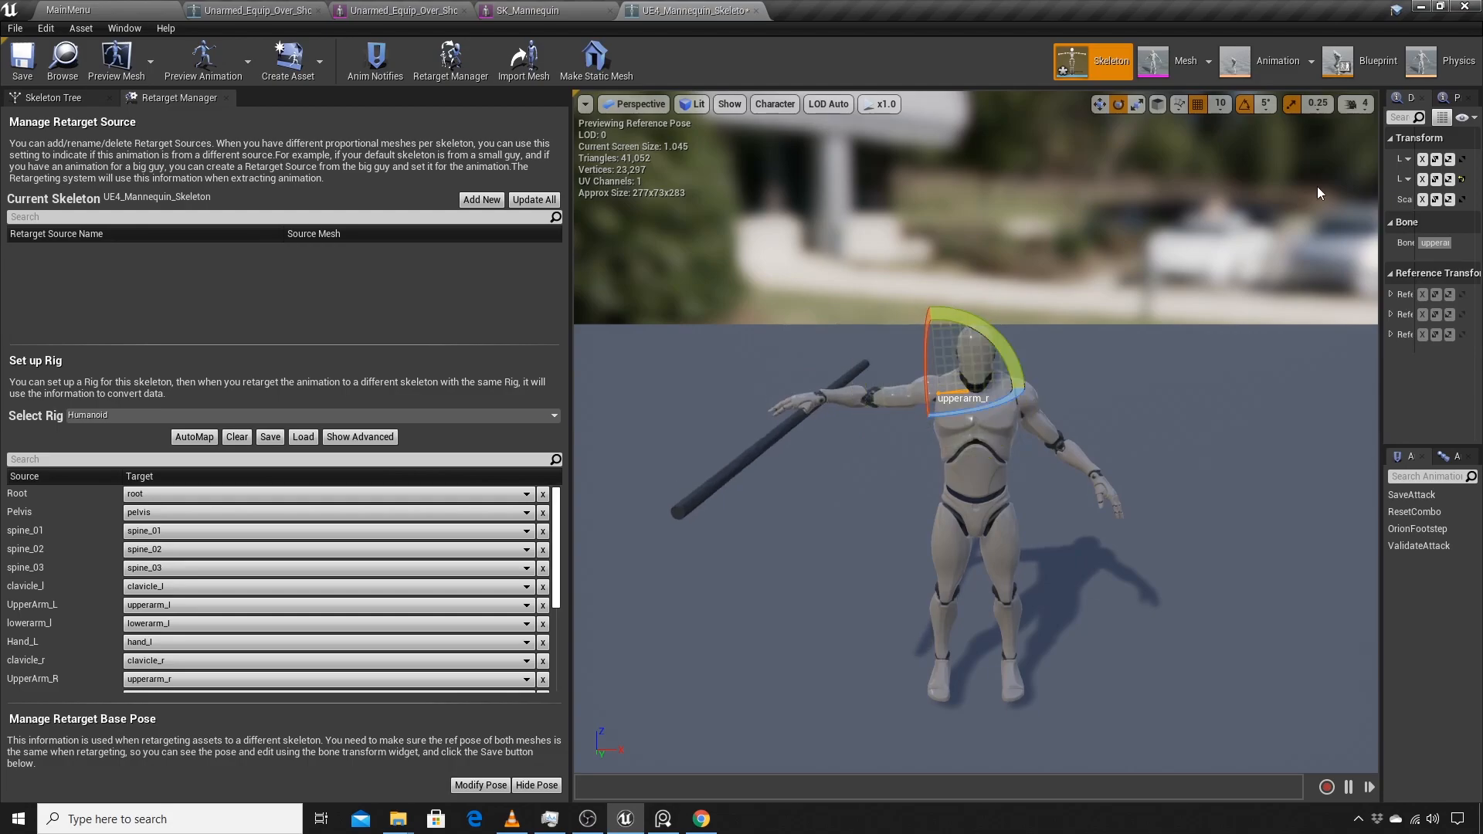
Step: Rotate upperarm_l upward to a horizontal T-pose position mirroring the mannequin's right arm
click(1025, 395)
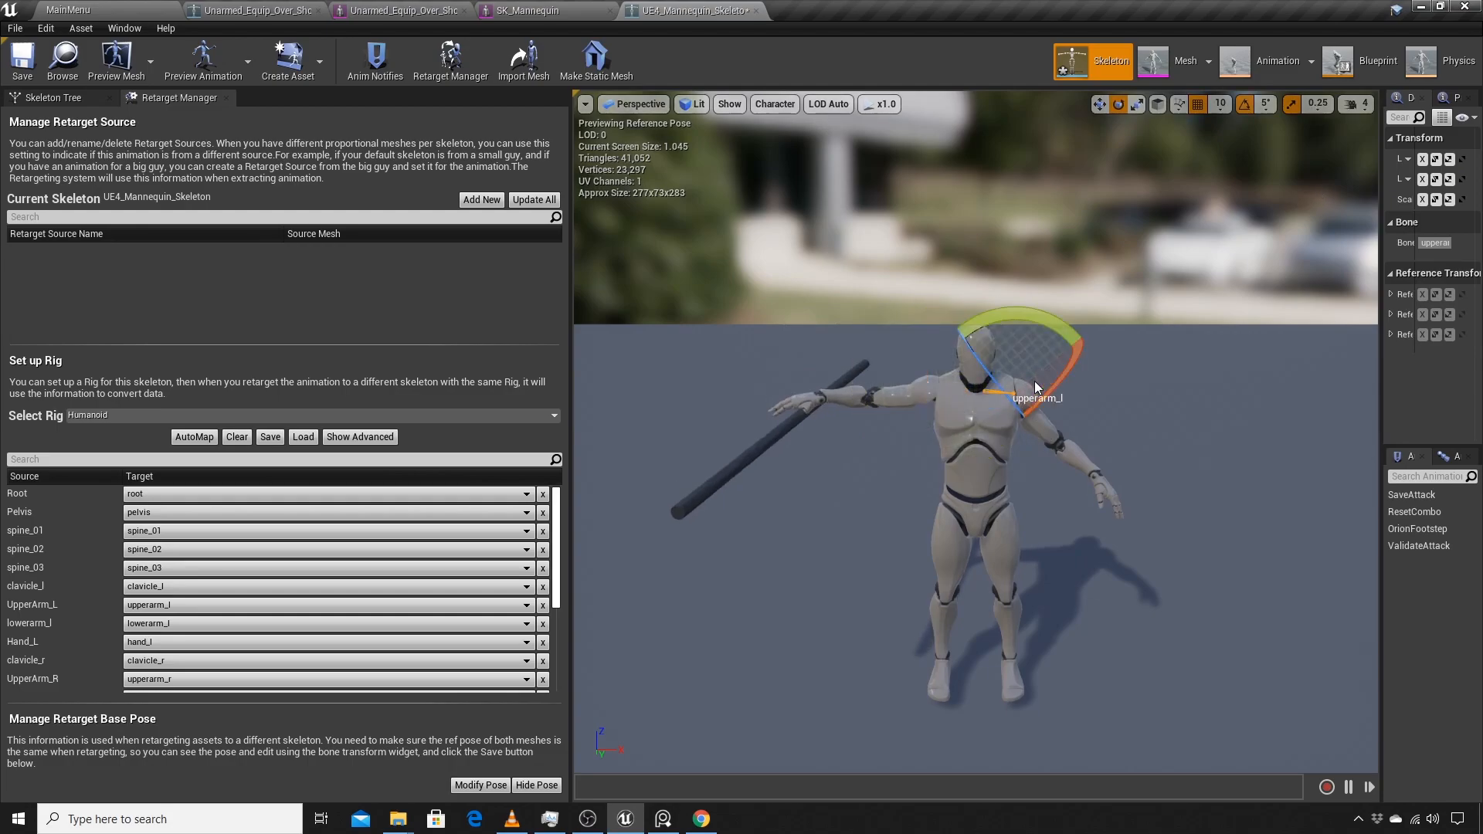
drag(998, 314, 998, 316)
click(1102, 363)
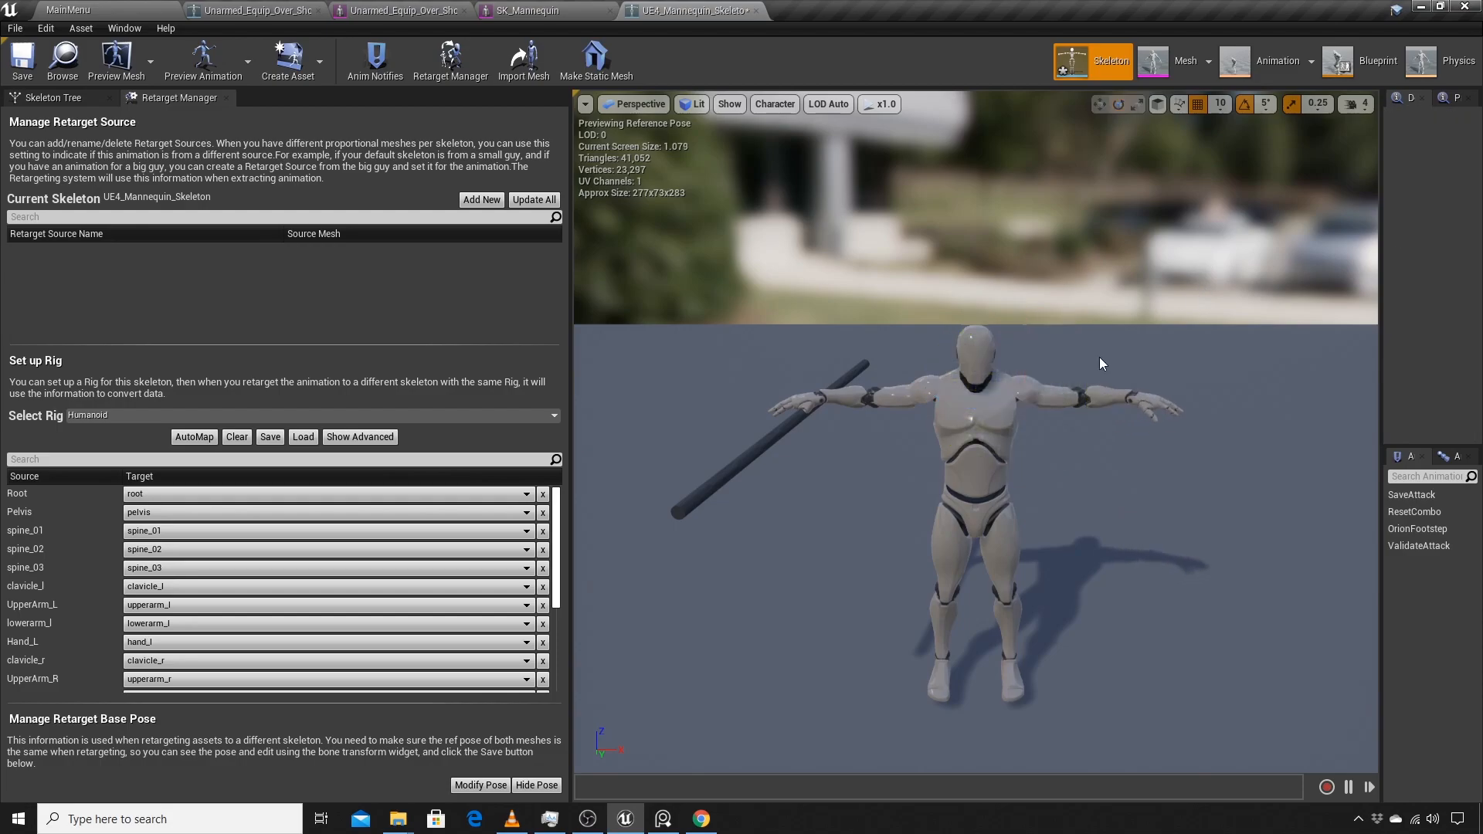
Step: Rotate lowerarm_l about 15° outward so the left forearm lines up straight with the upper arm
mouse_move(1125, 334)
middle_down()
mouse_move(1112, 352)
mouse_move(1124, 334)
middle_up()
right_drag(1124, 335, 1121, 373)
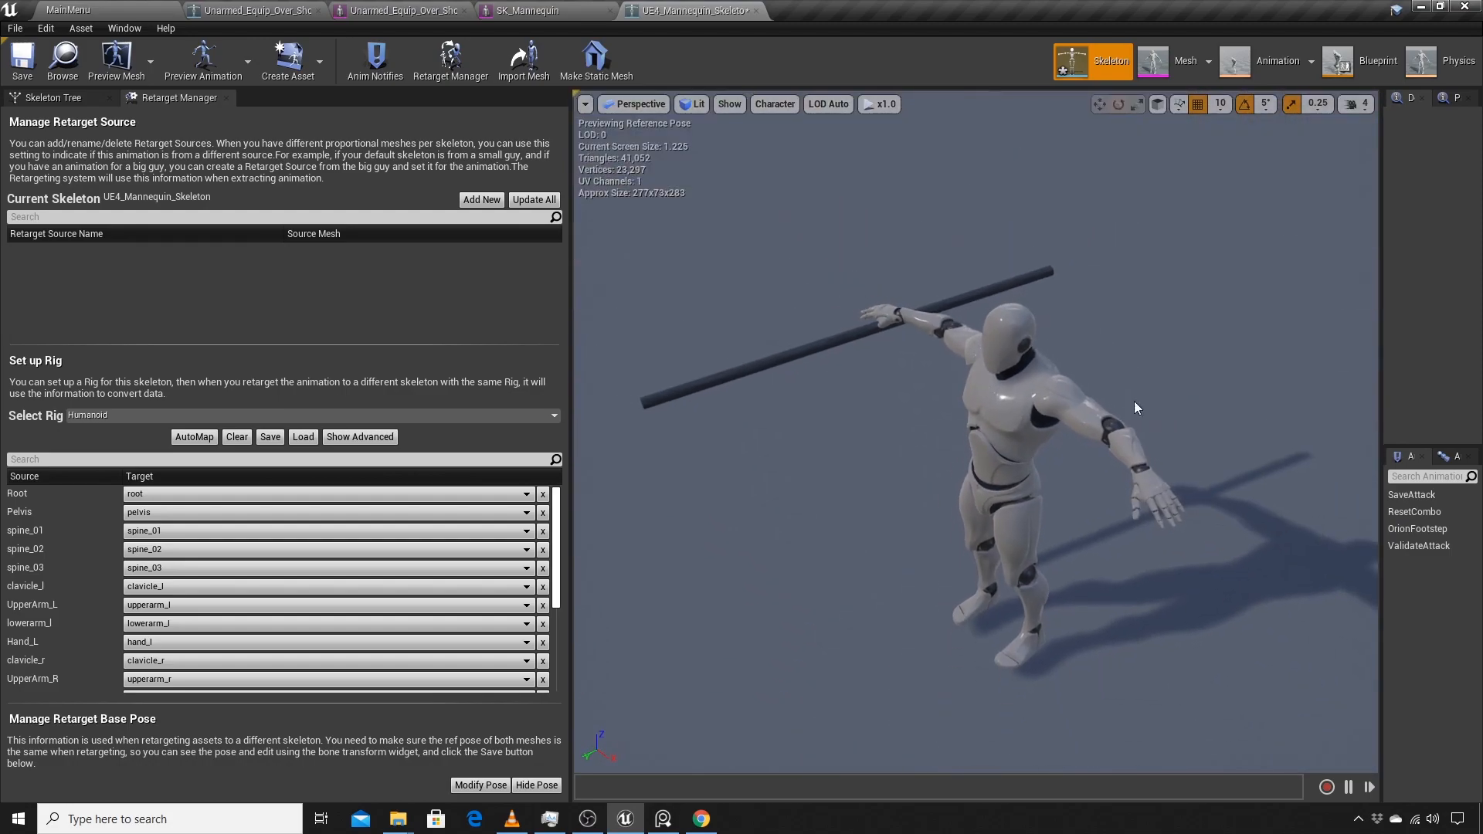
click(1038, 380)
click(1085, 414)
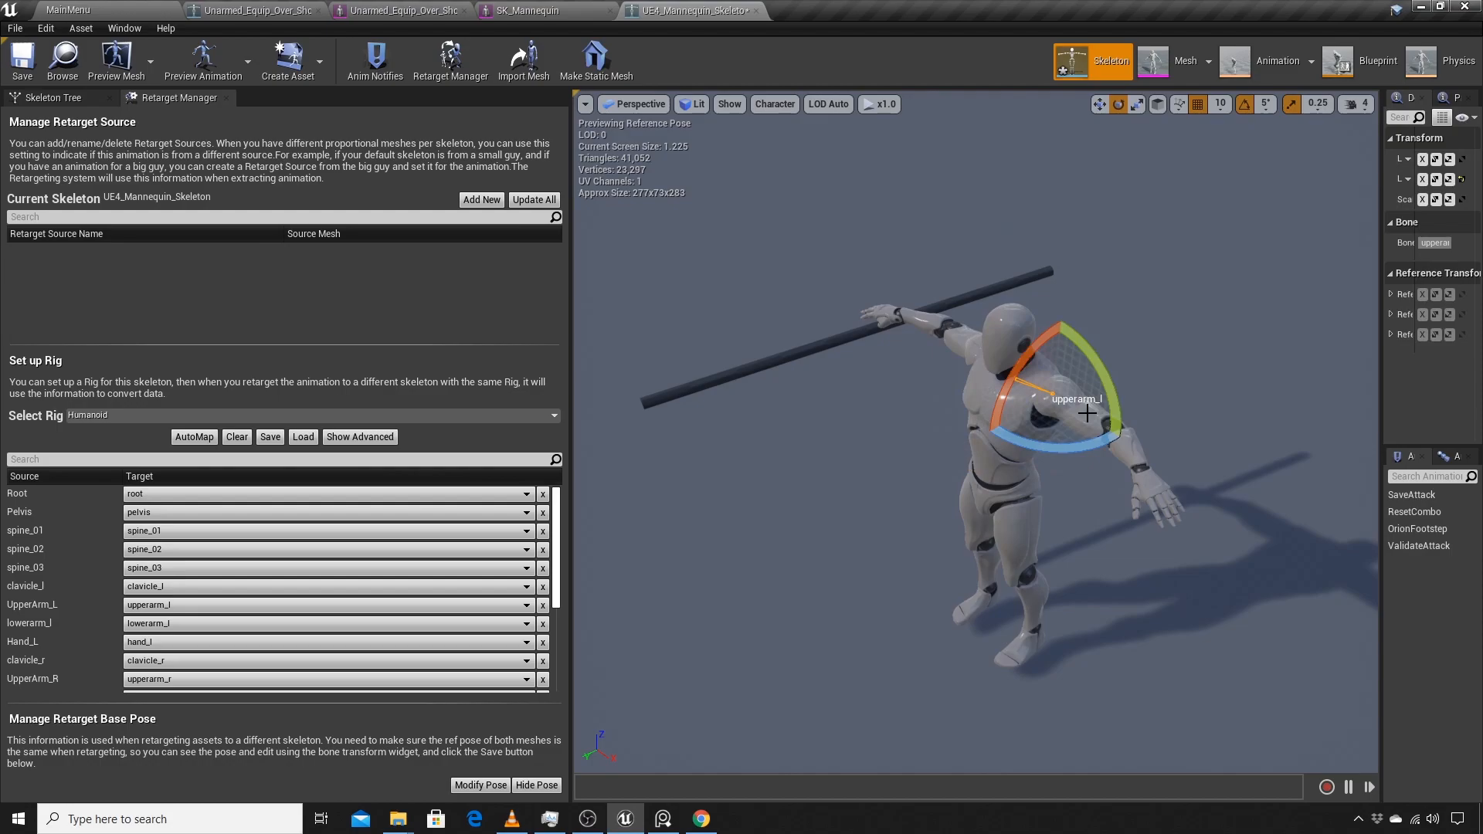
click(1127, 454)
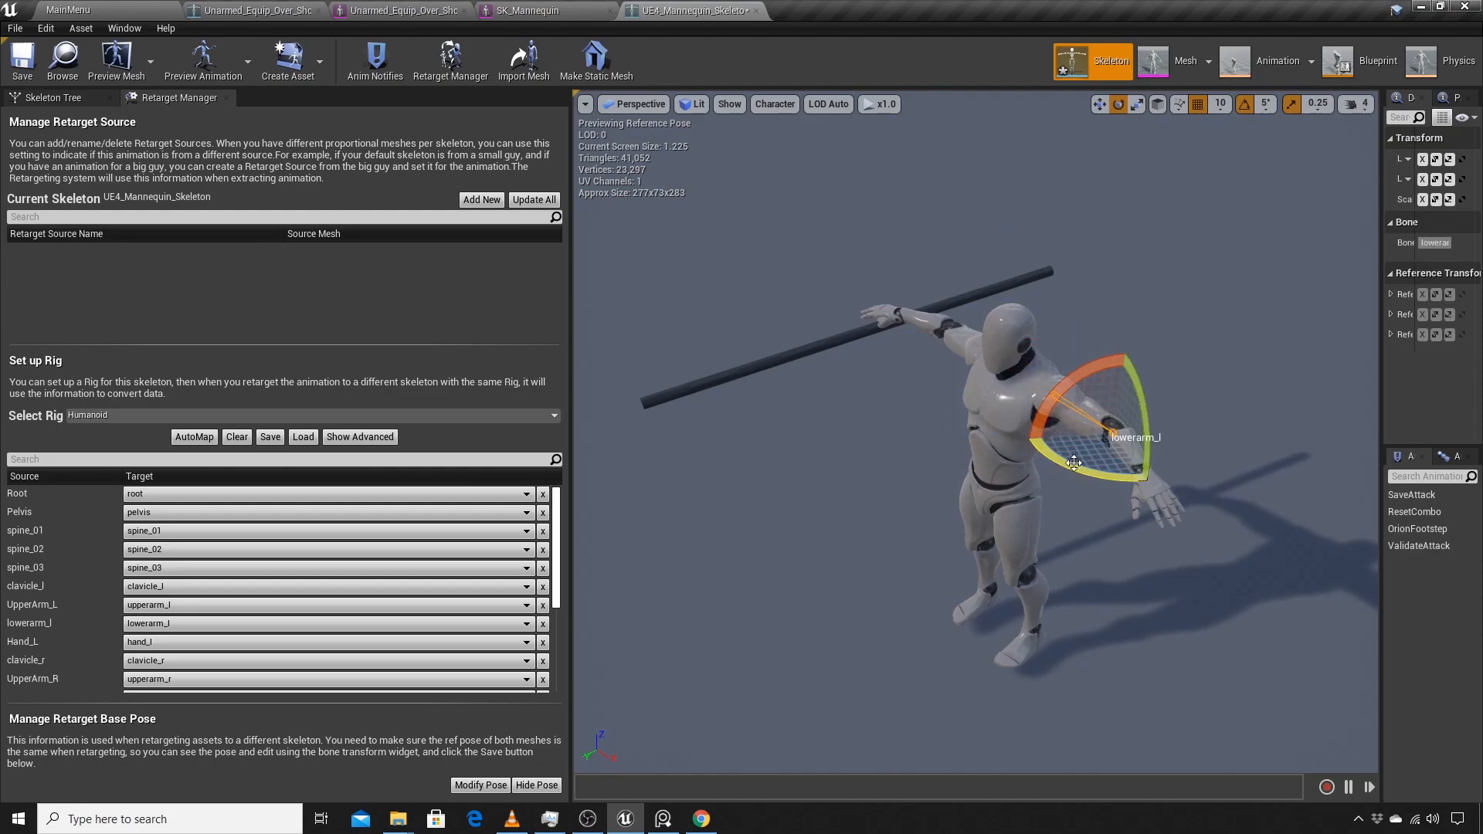
drag(1073, 463, 1072, 463)
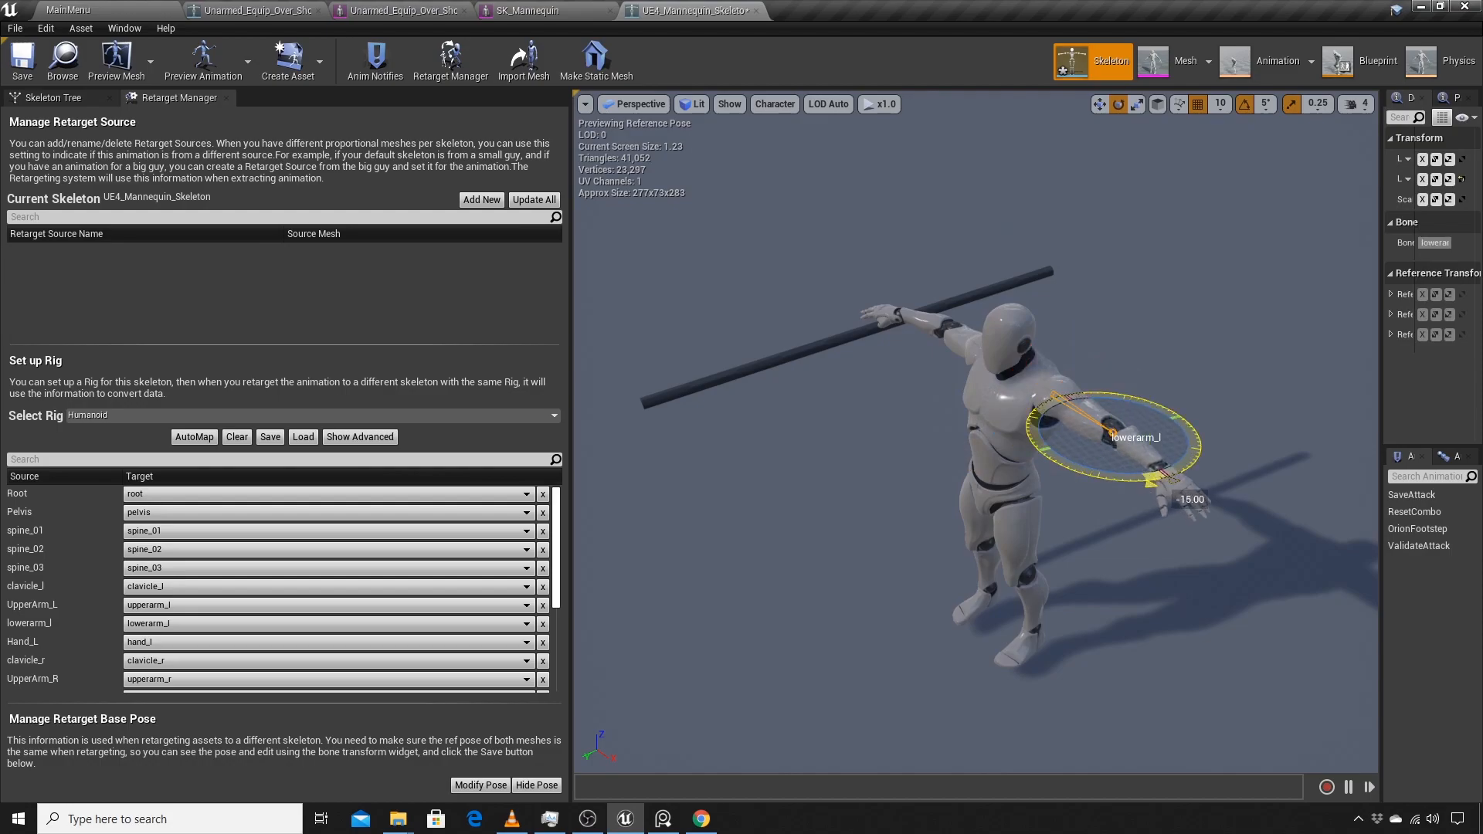
drag(1073, 463, 1074, 464)
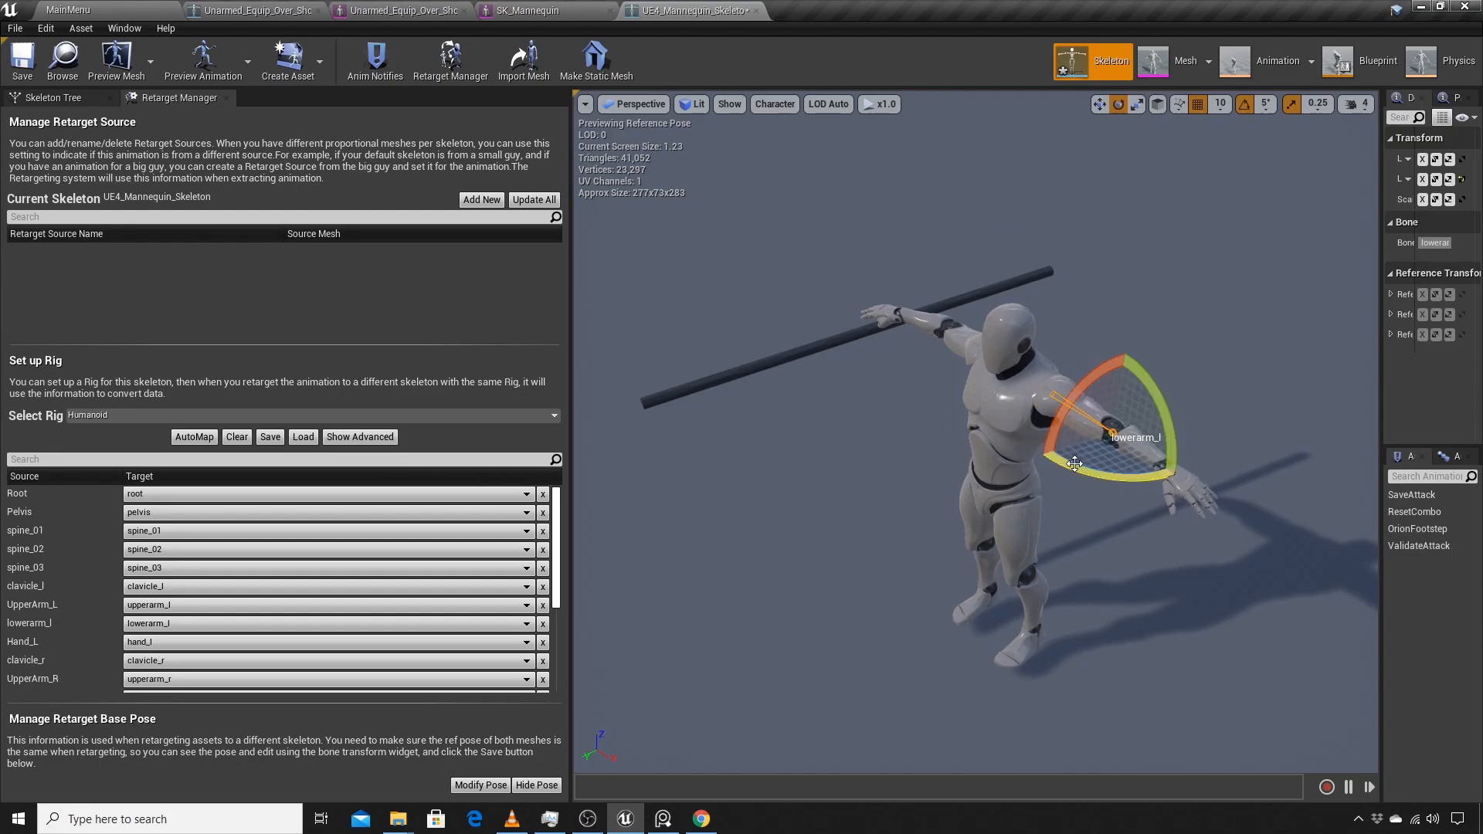
Step: Rotate lowerarm_r outward to straighten the right forearm, and check the T-pose from the front
click(958, 337)
click(912, 310)
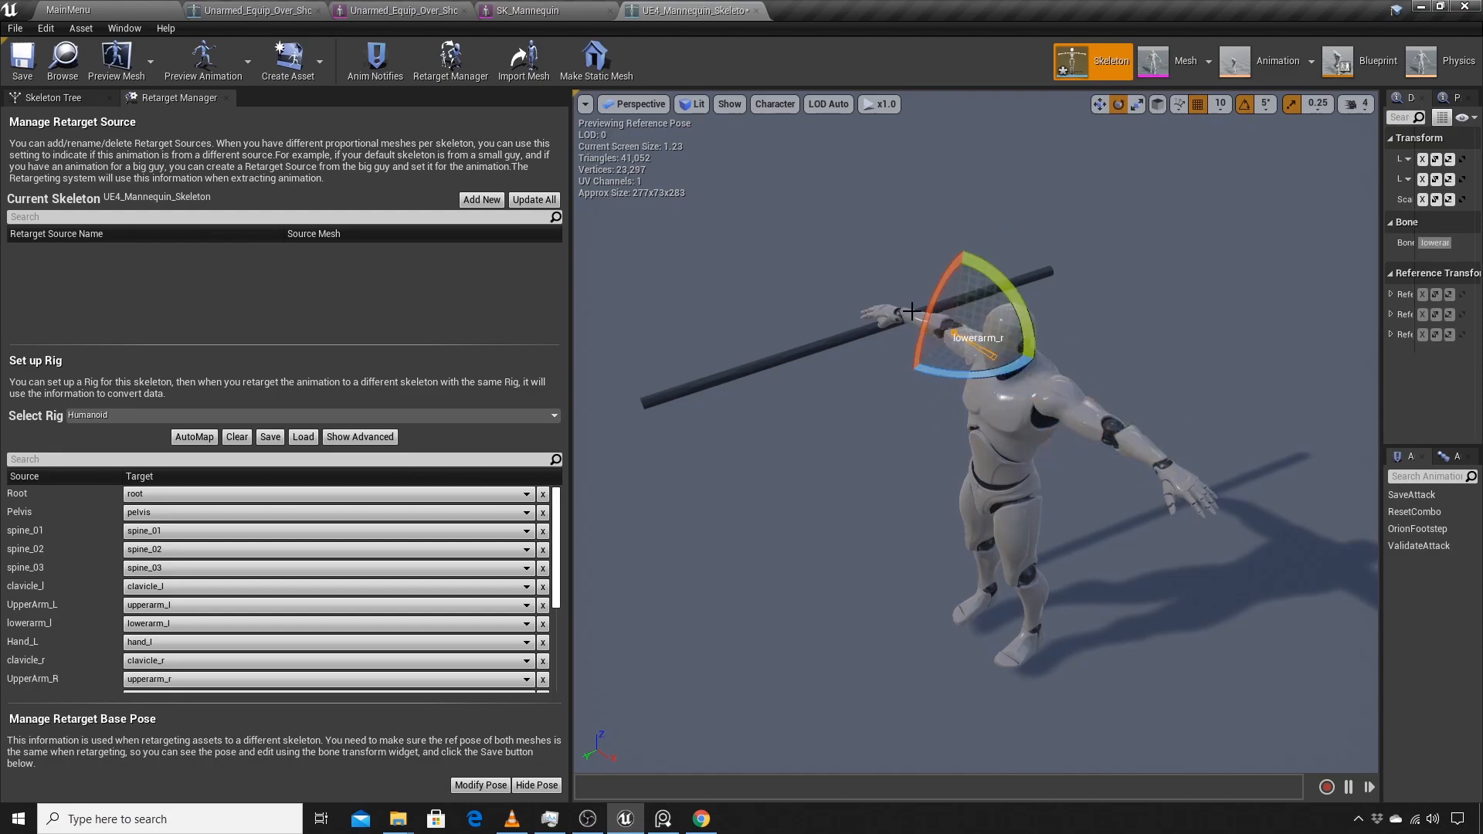
drag(983, 377, 979, 378)
click(926, 438)
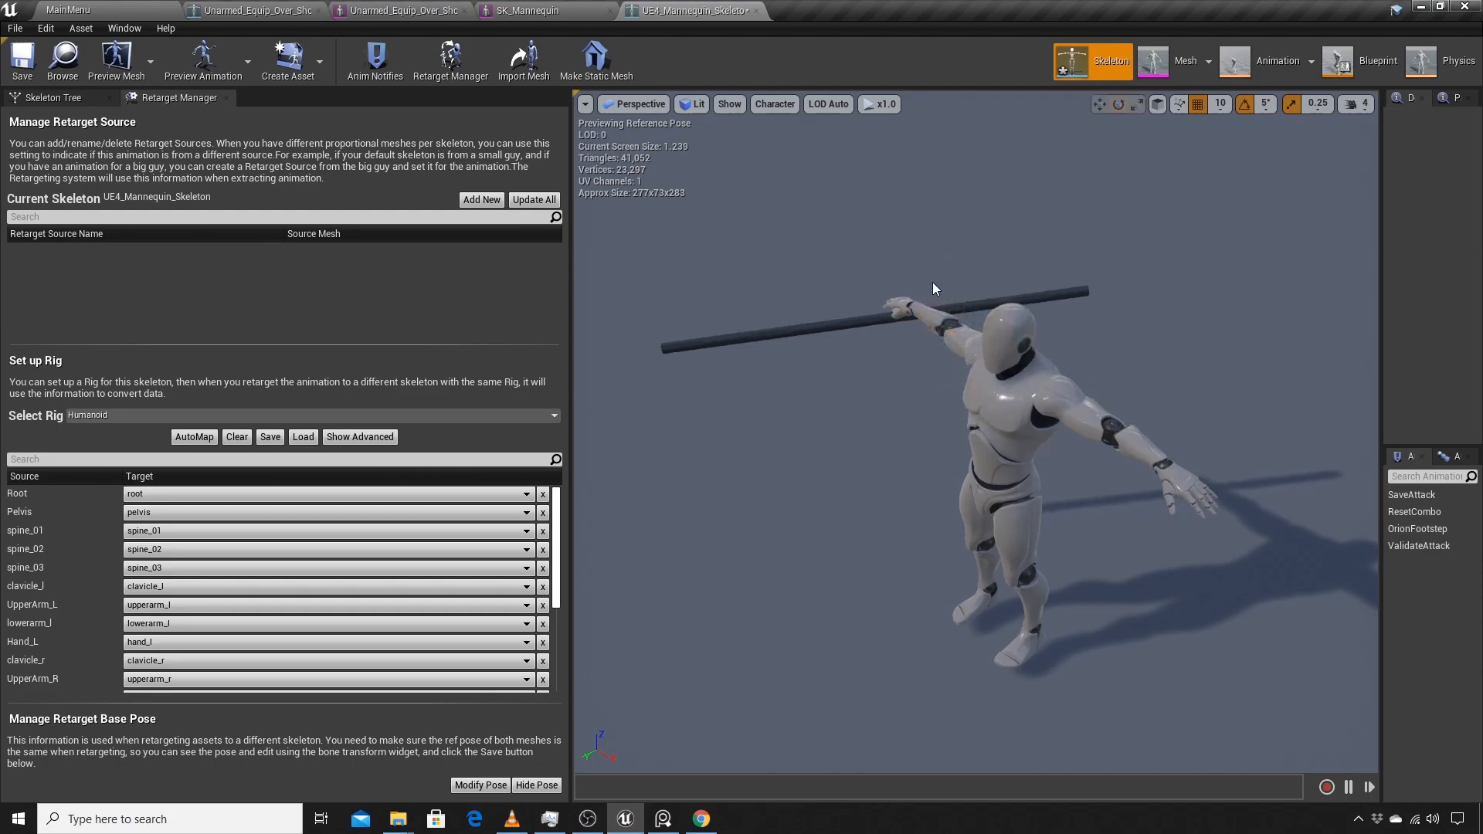
right_drag(854, 485, 911, 486)
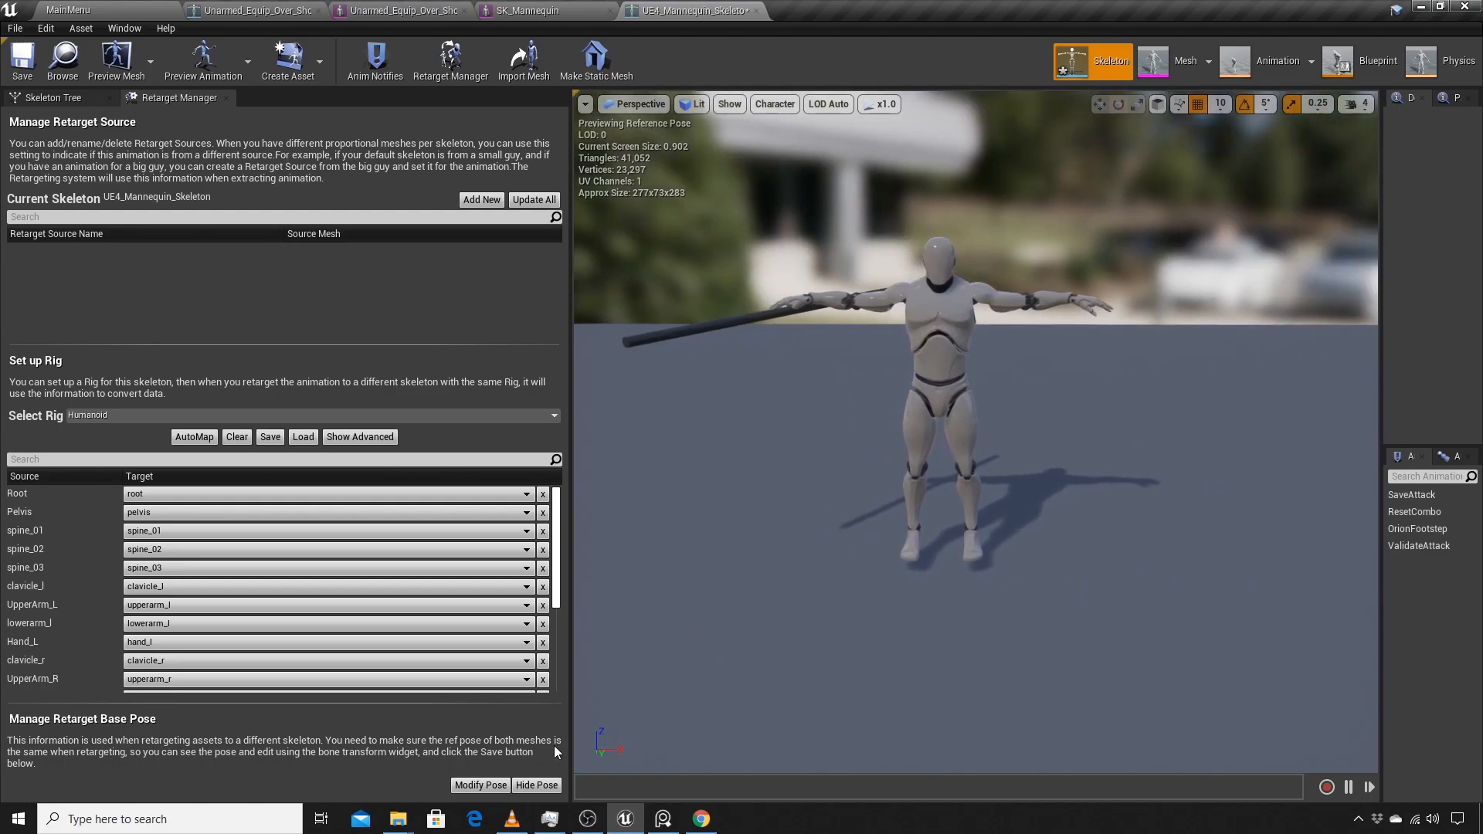
Step: Store the current pose as the mannequin's retarget base pose and toggle the pose display to verify it
click(493, 783)
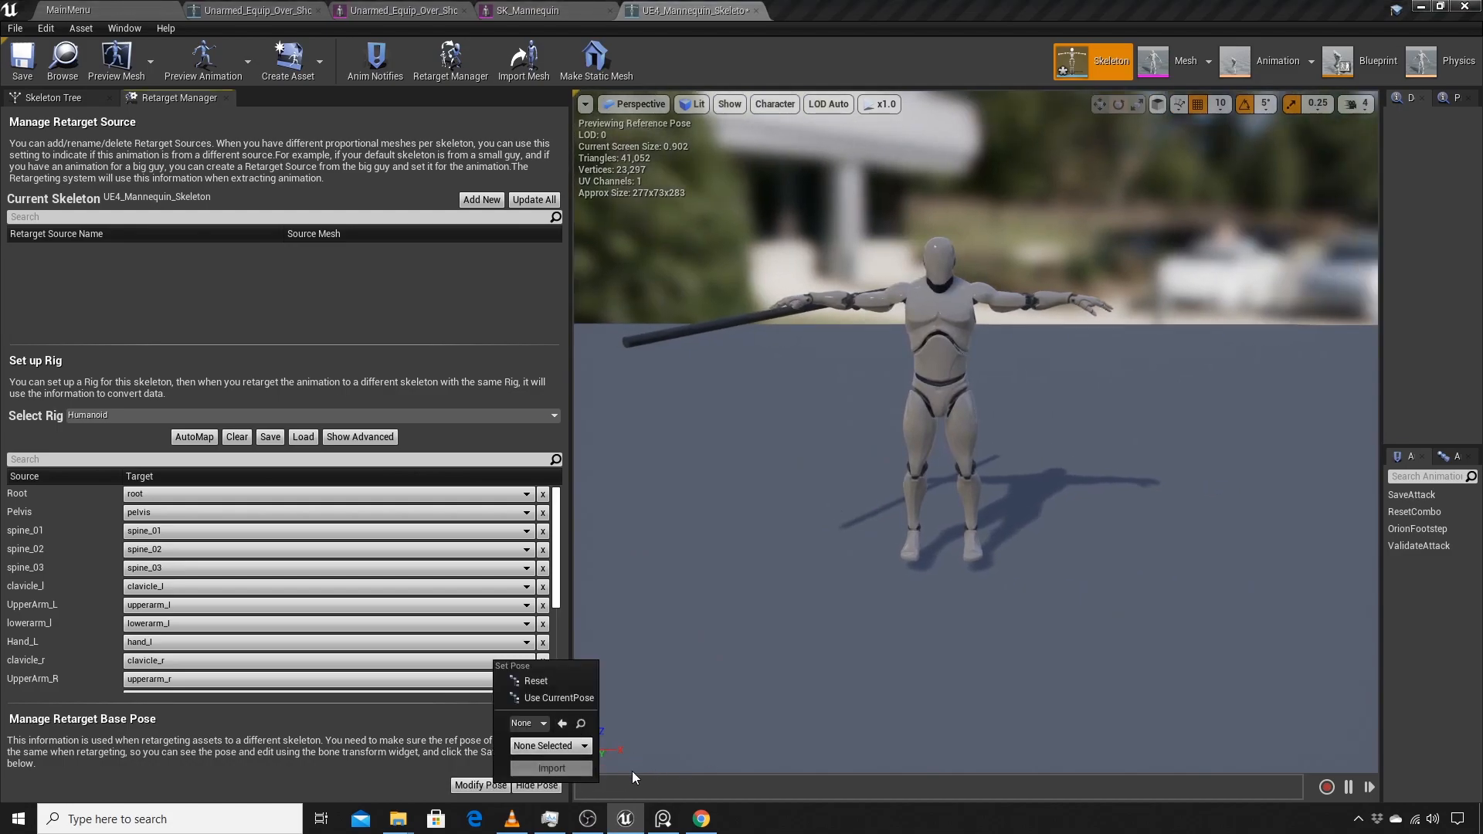
click(552, 697)
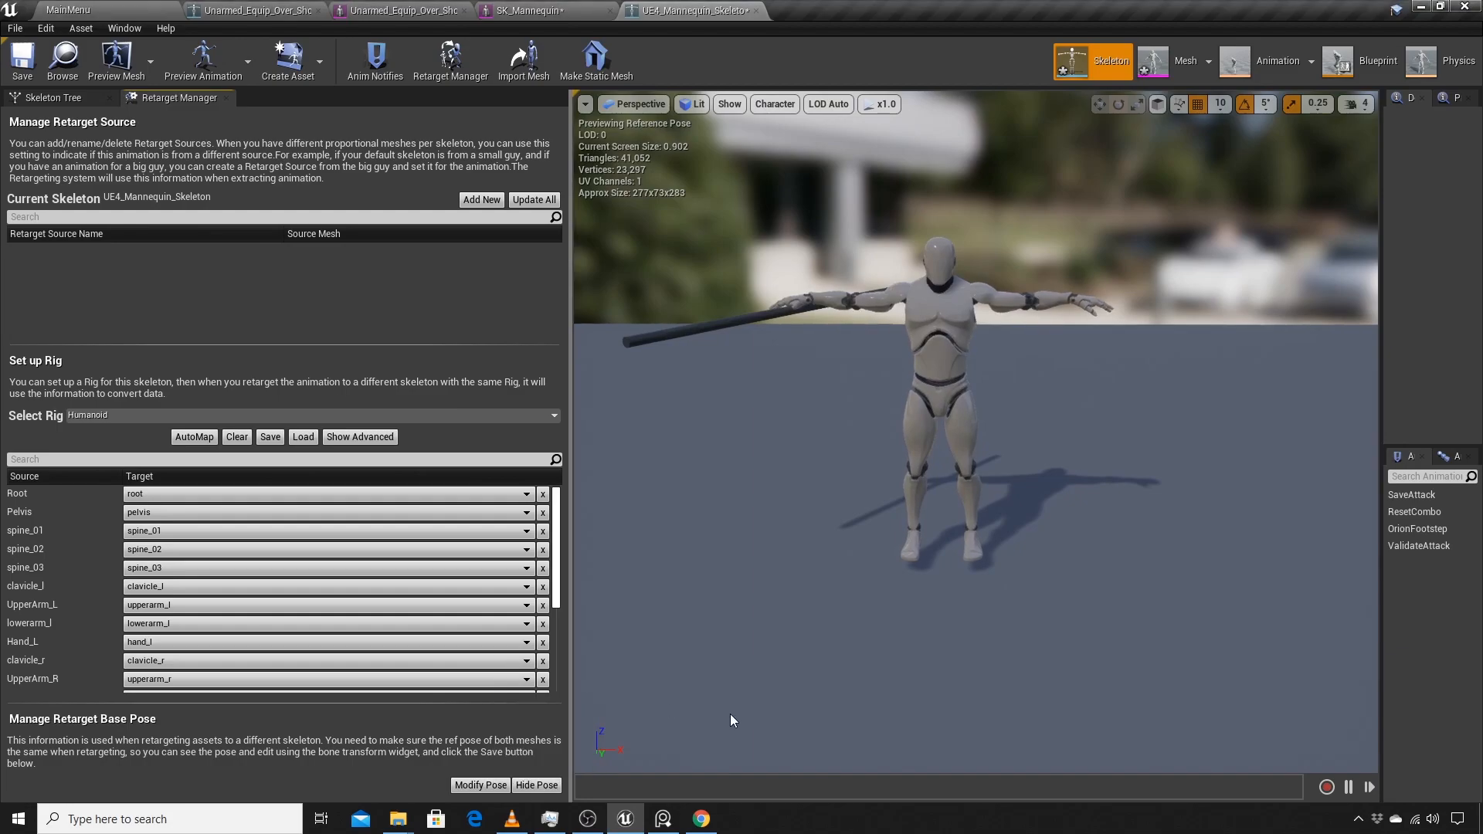
click(548, 786)
click(548, 787)
click(547, 788)
click(546, 791)
click(544, 786)
click(543, 787)
click(544, 786)
click(544, 787)
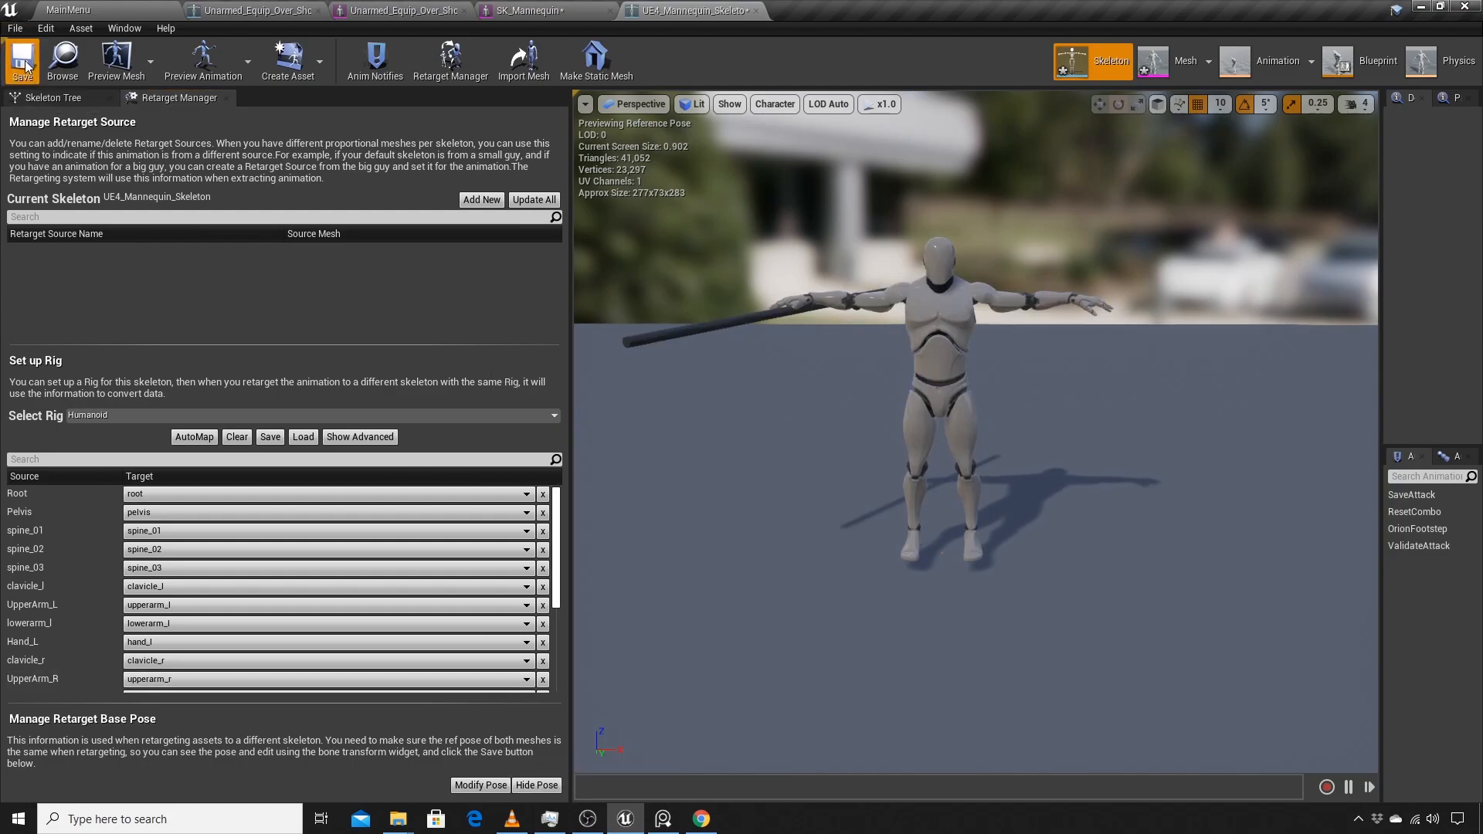
Step: Save the modified mannequin assets from the main level editor and open the Content/Mixamo folder
click(77, 9)
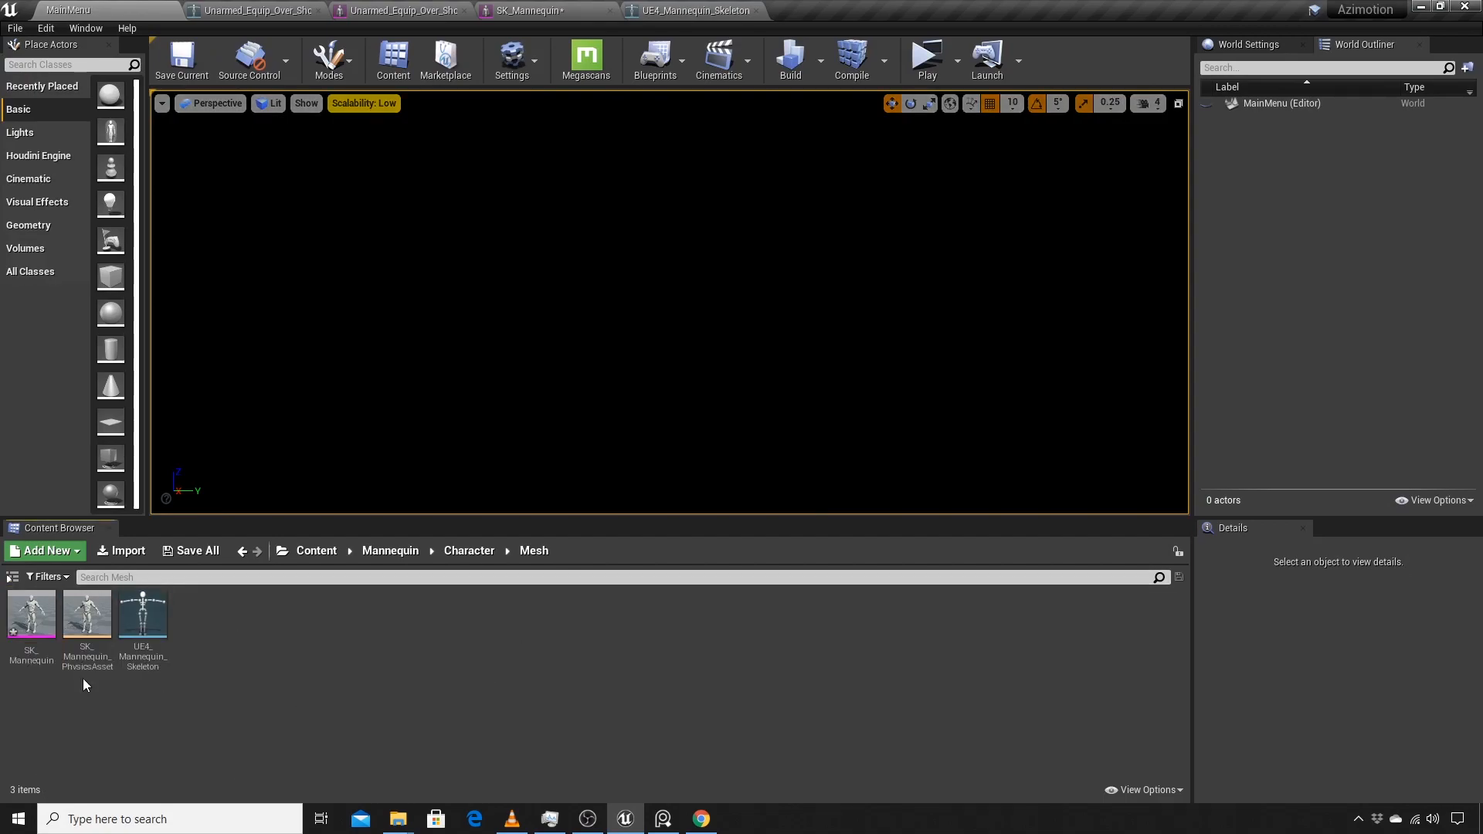
key(ctrl+s)
click(316, 550)
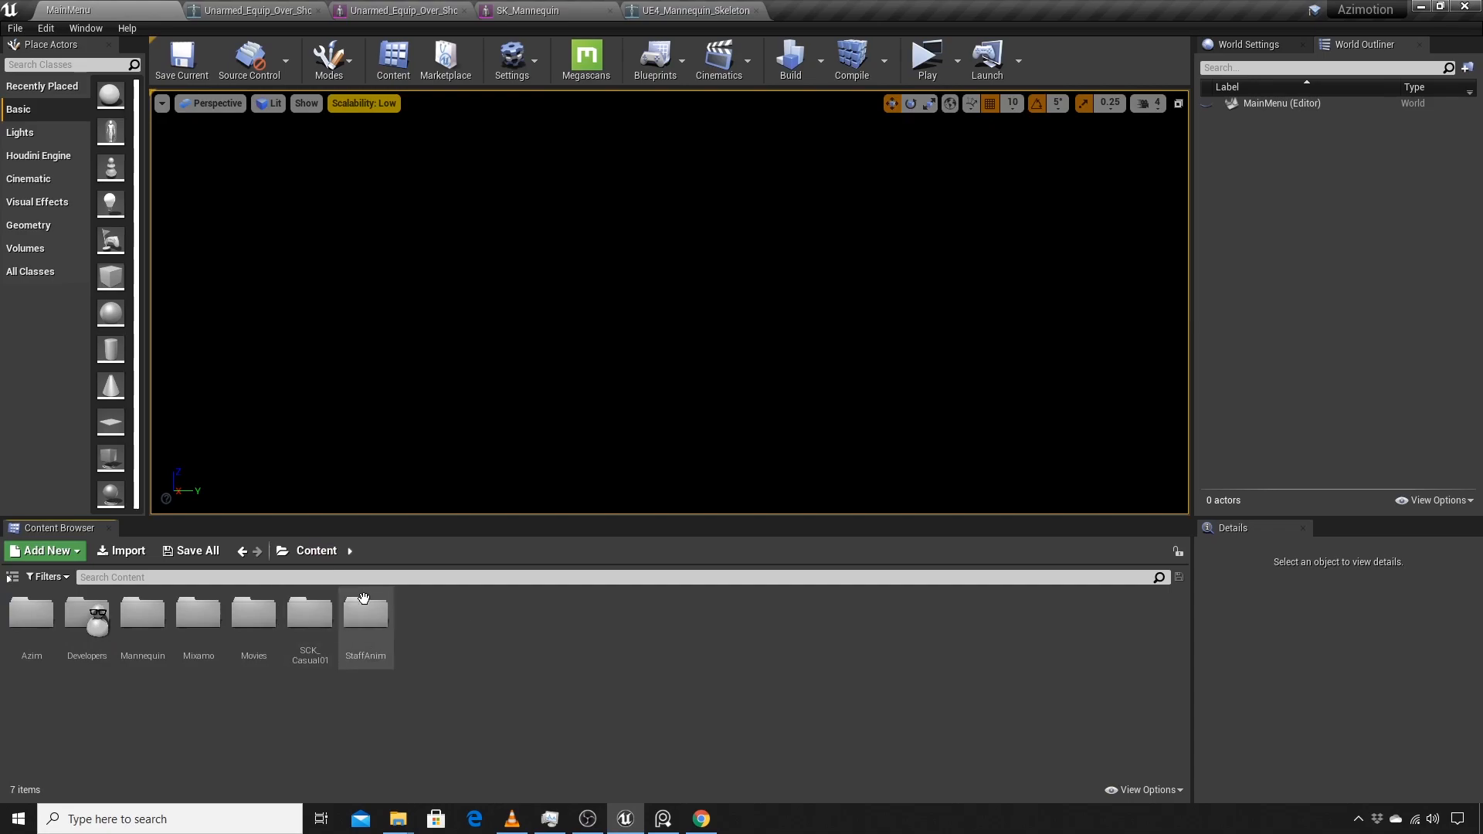
double_click(198, 614)
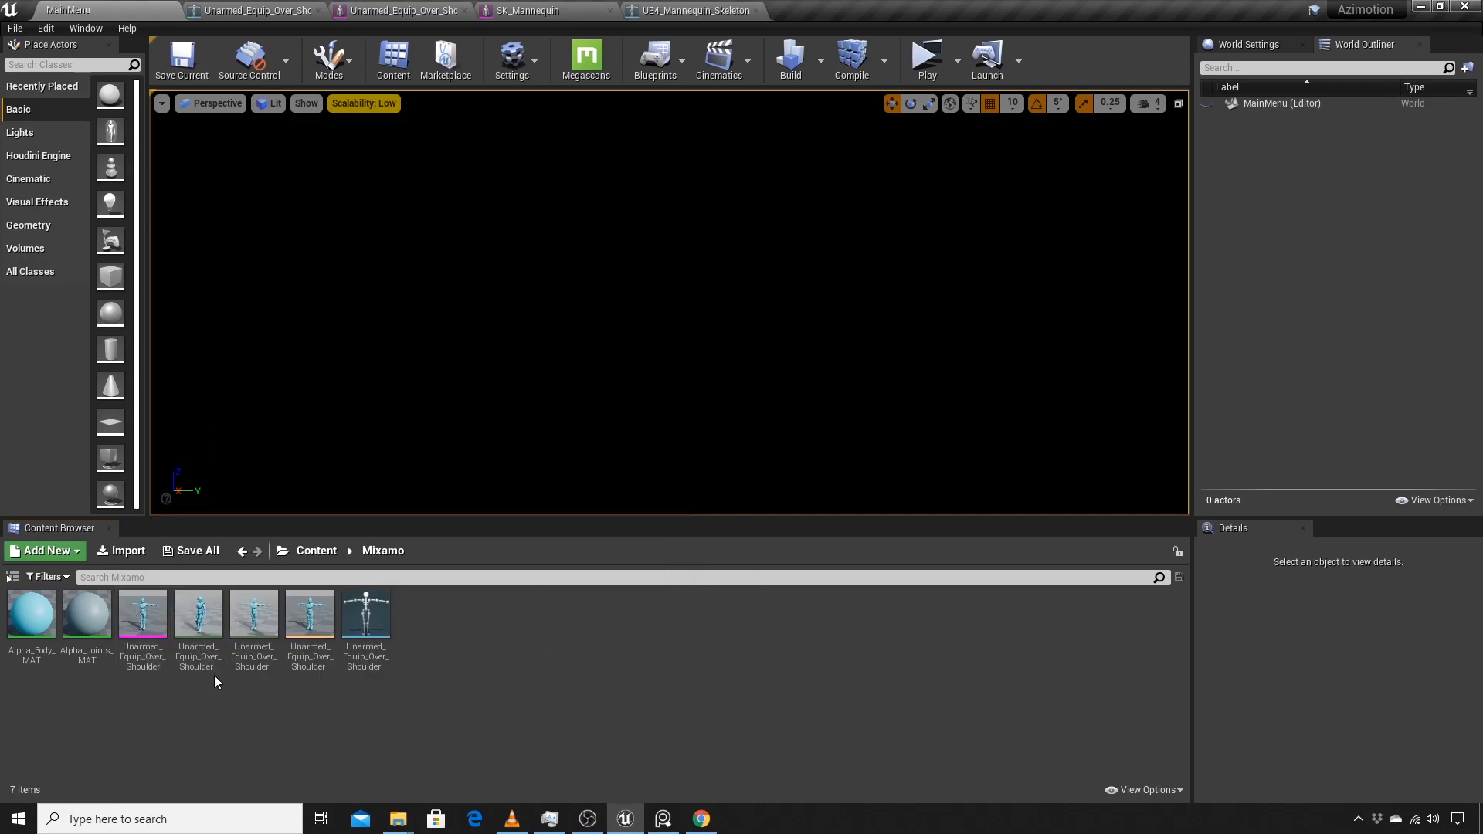
Step: Duplicate and retarget the Unarmed_Equip_Over_Shoulder_Anim_mixamo_com animation to UE4_Mannequin_Skeleton, keeping the default retarget options
click(200, 622)
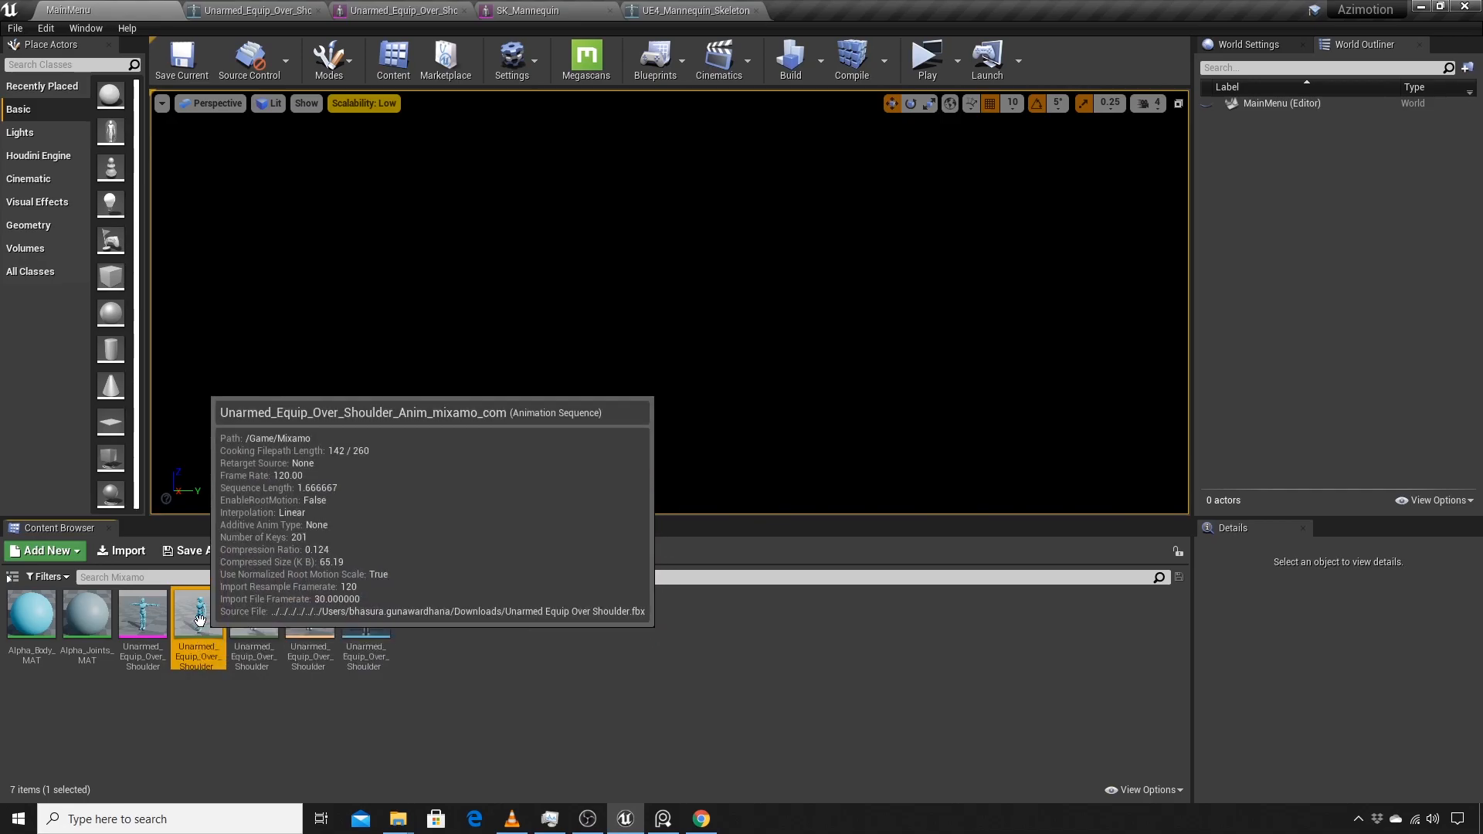
right_click(199, 618)
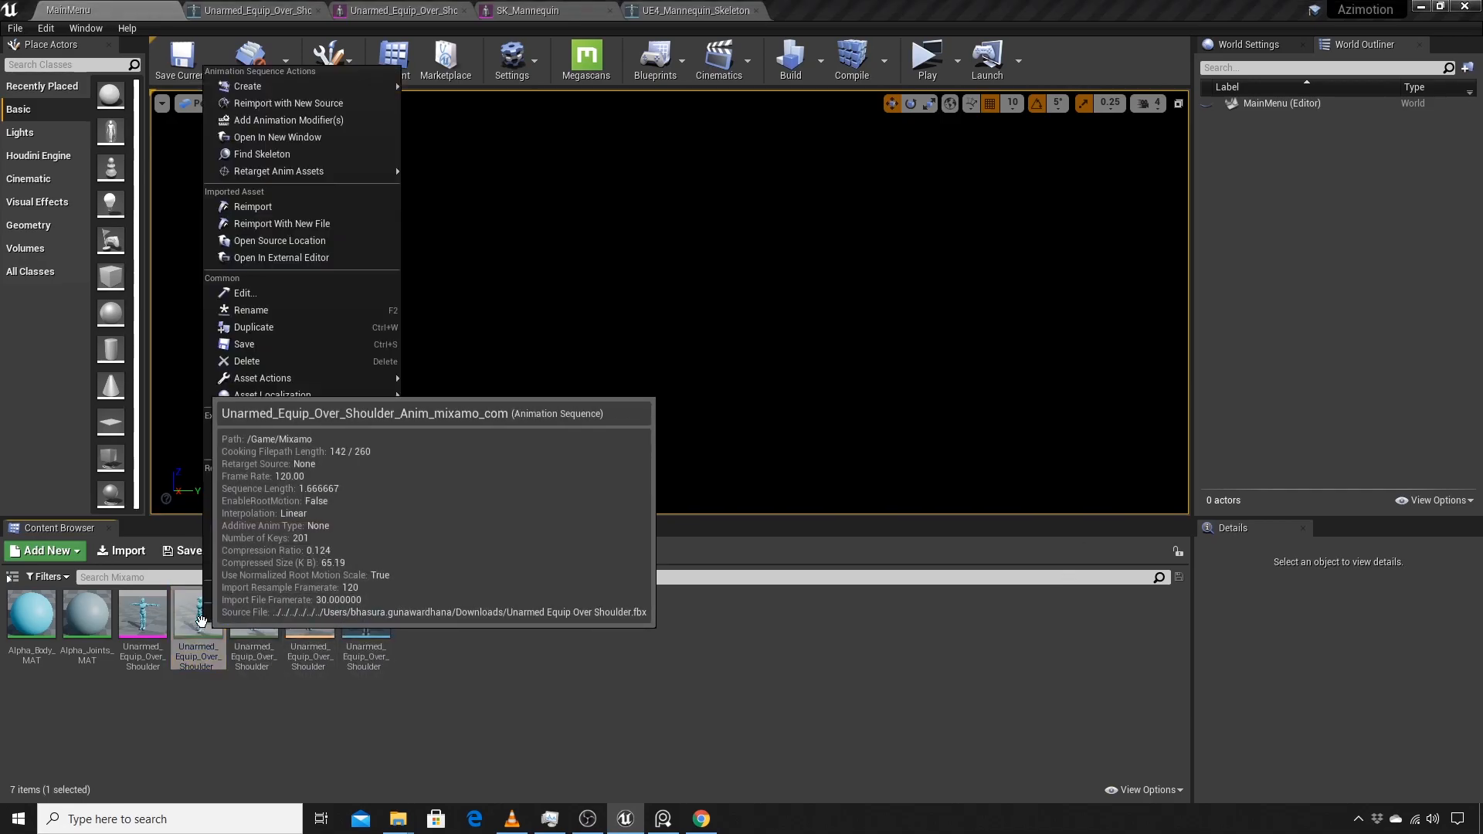
mouse_move(331, 172)
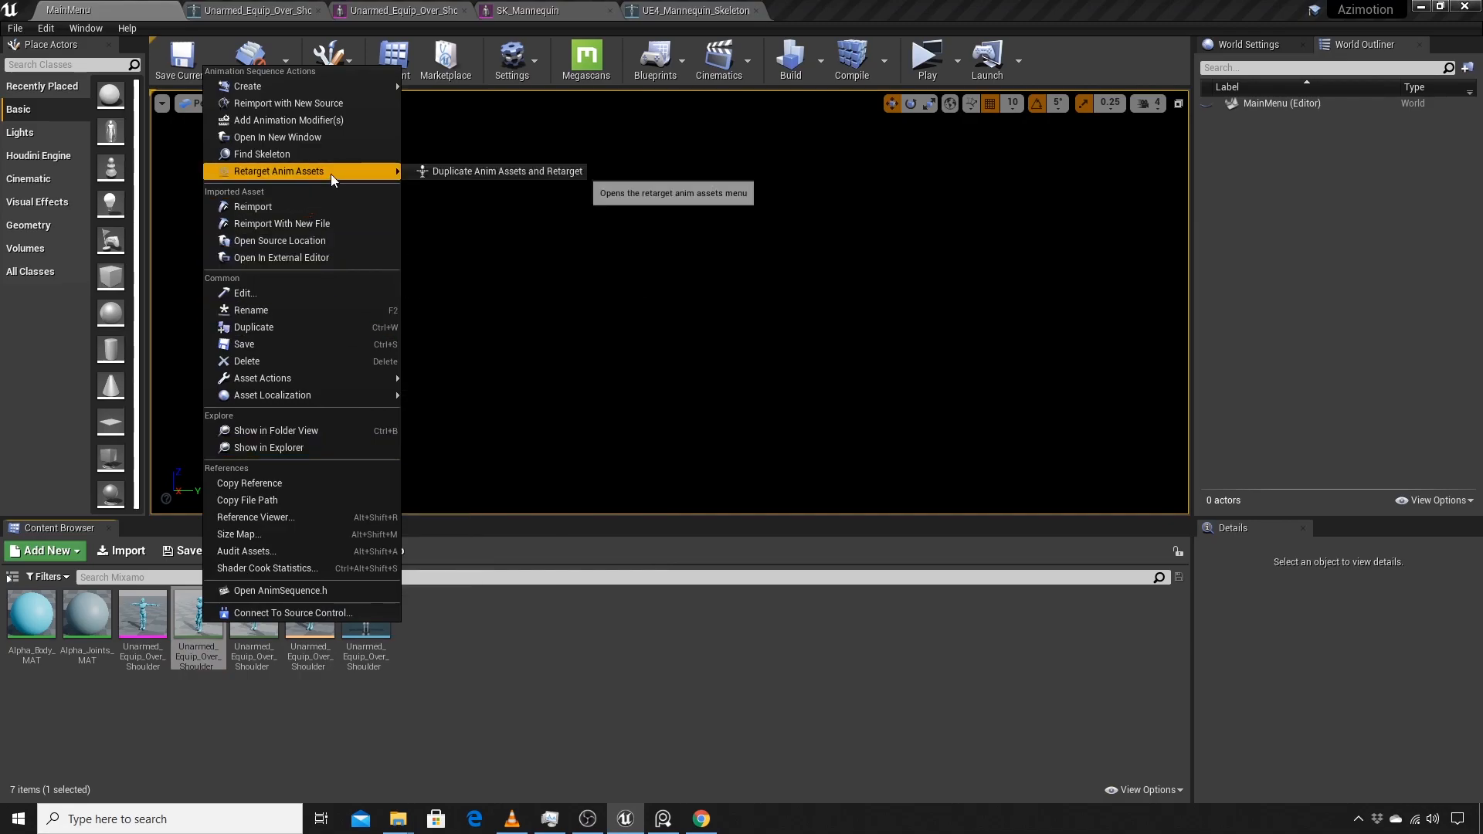
click(475, 170)
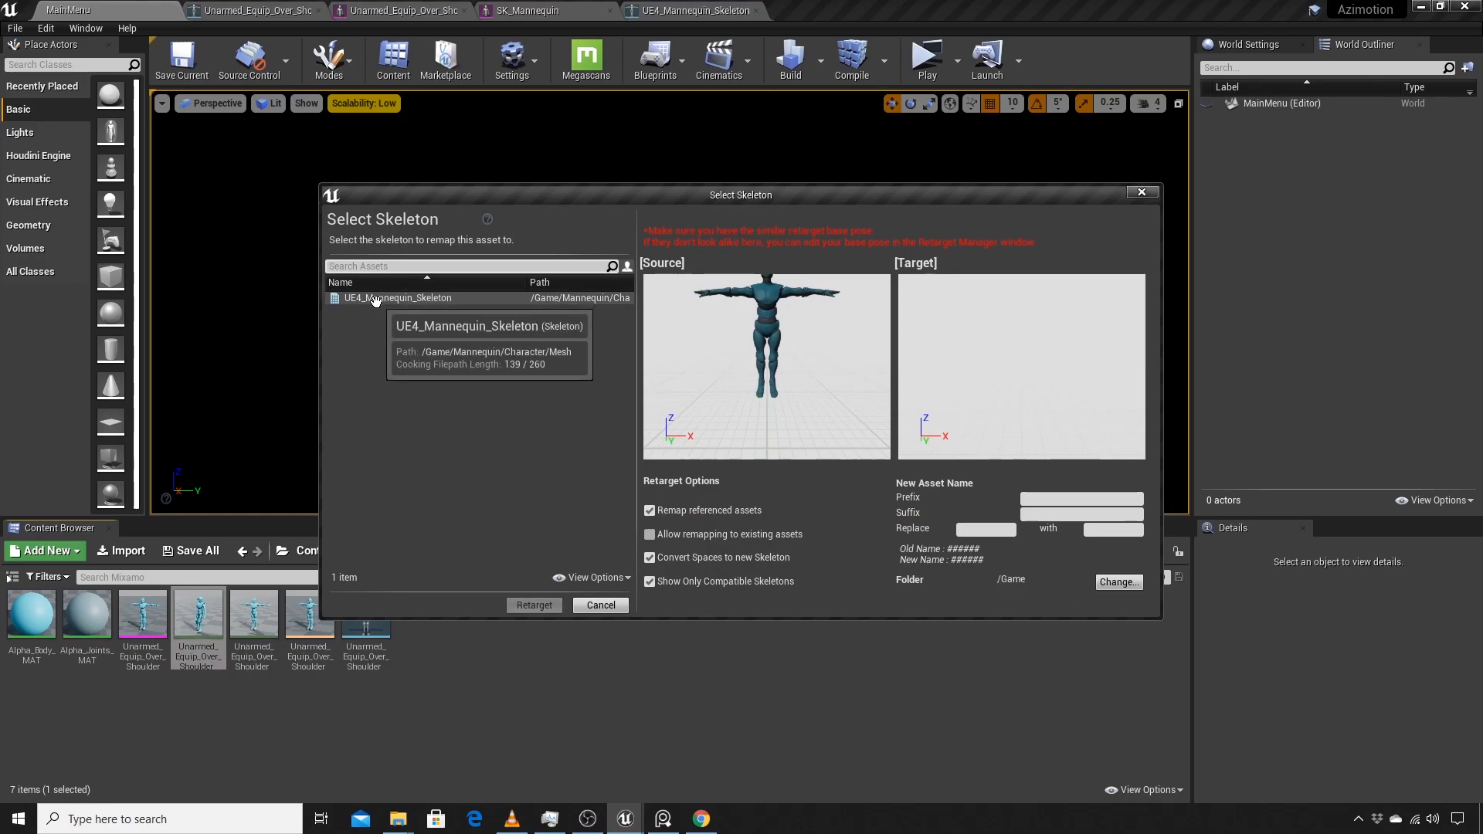
click(405, 298)
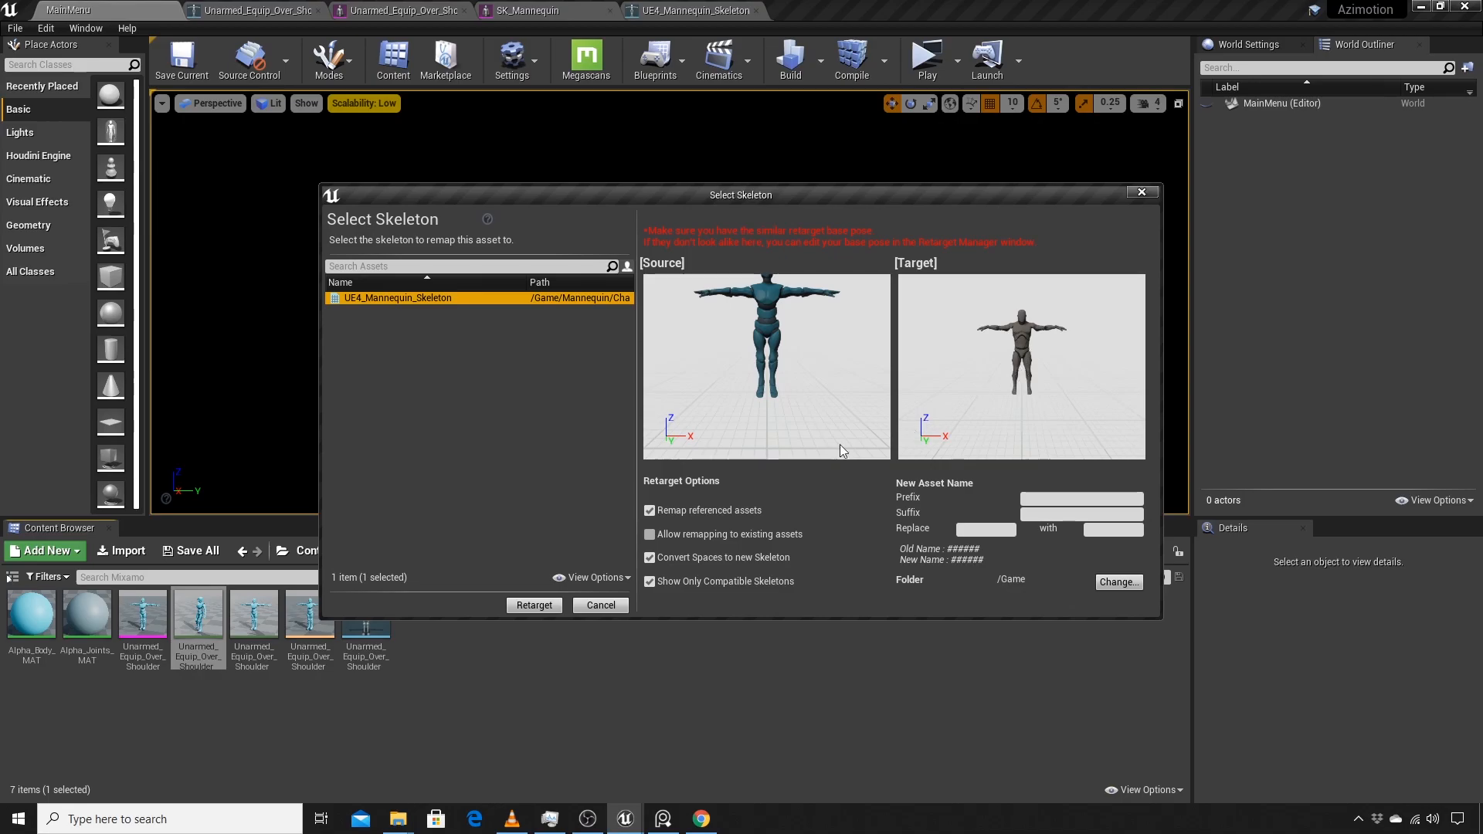
click(535, 605)
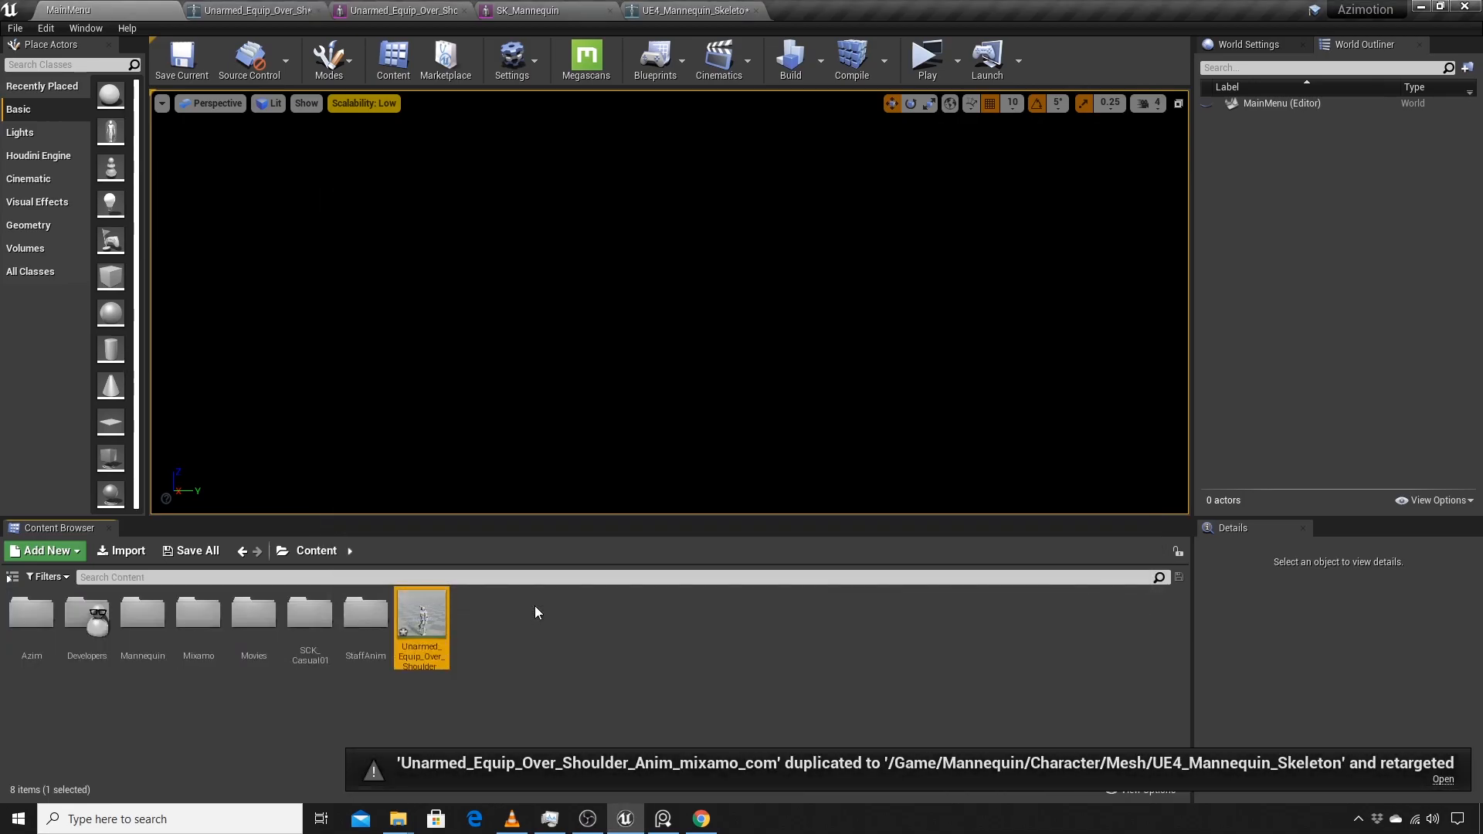
click(583, 618)
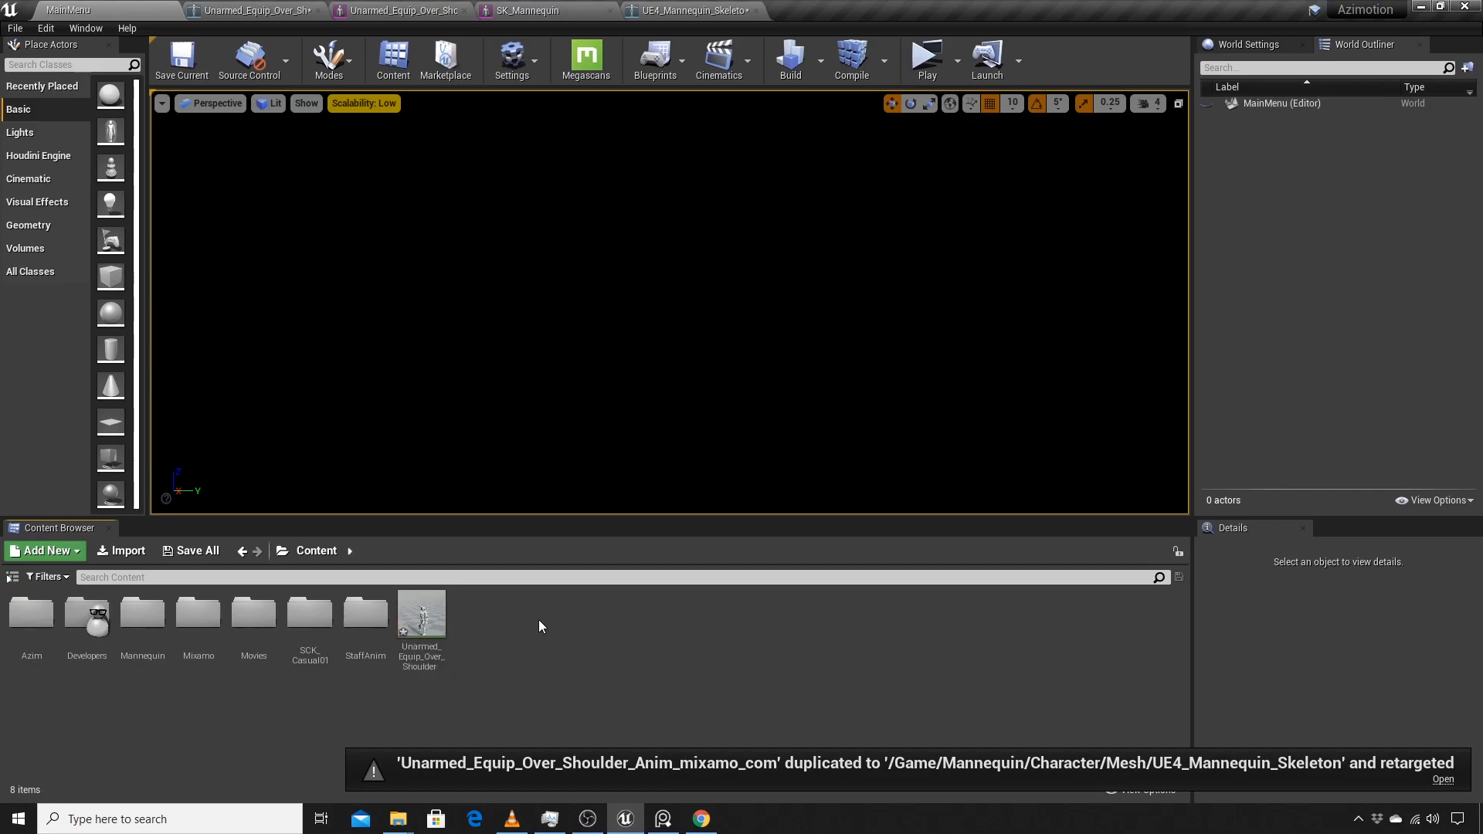
Step: Open the retargeted Unarmed_Equip_Over_Shoulder animation to preview it on the mannequin, and return to the main level editor
mouse_move(432, 628)
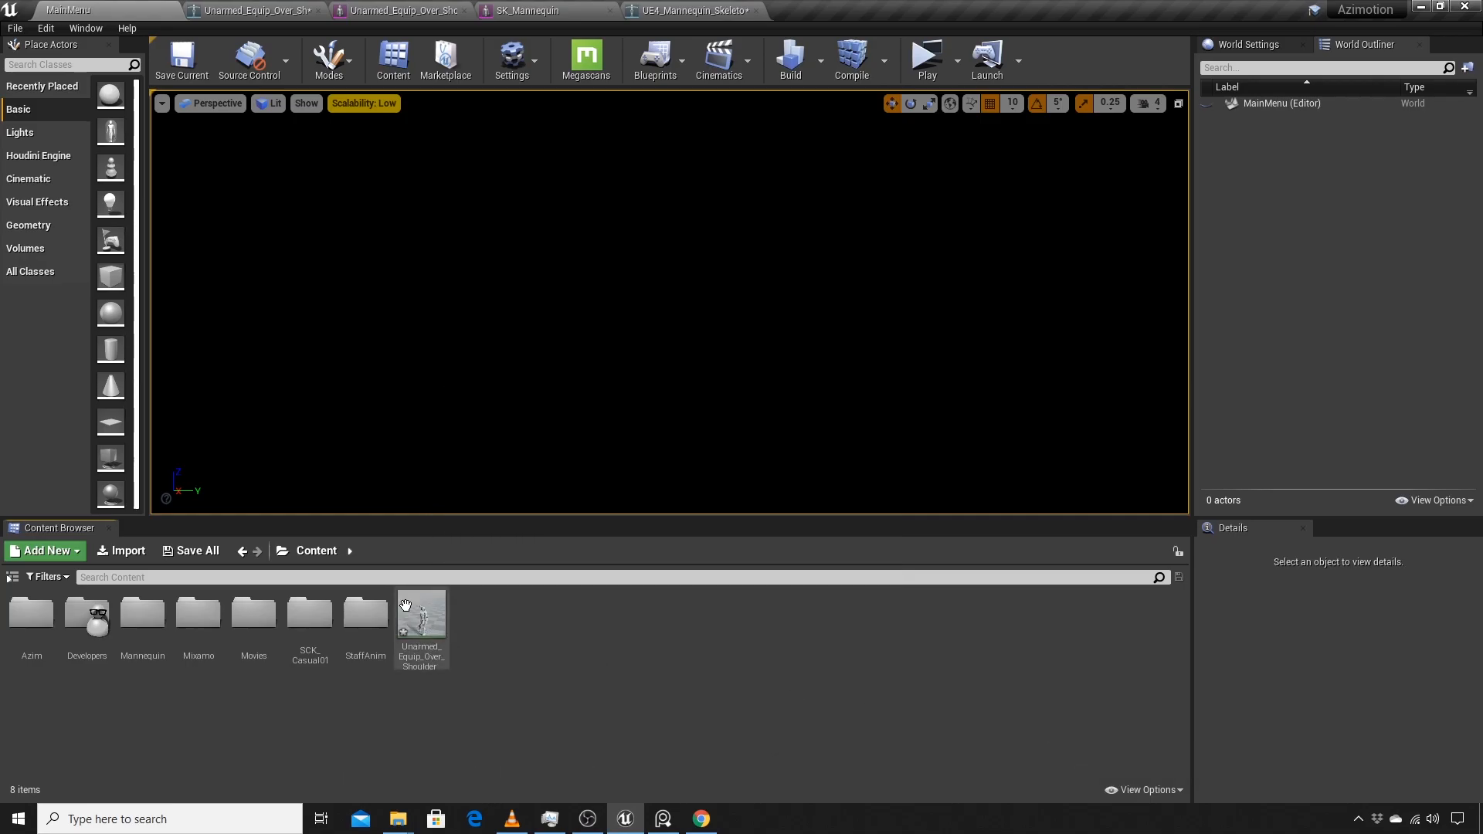
click(416, 623)
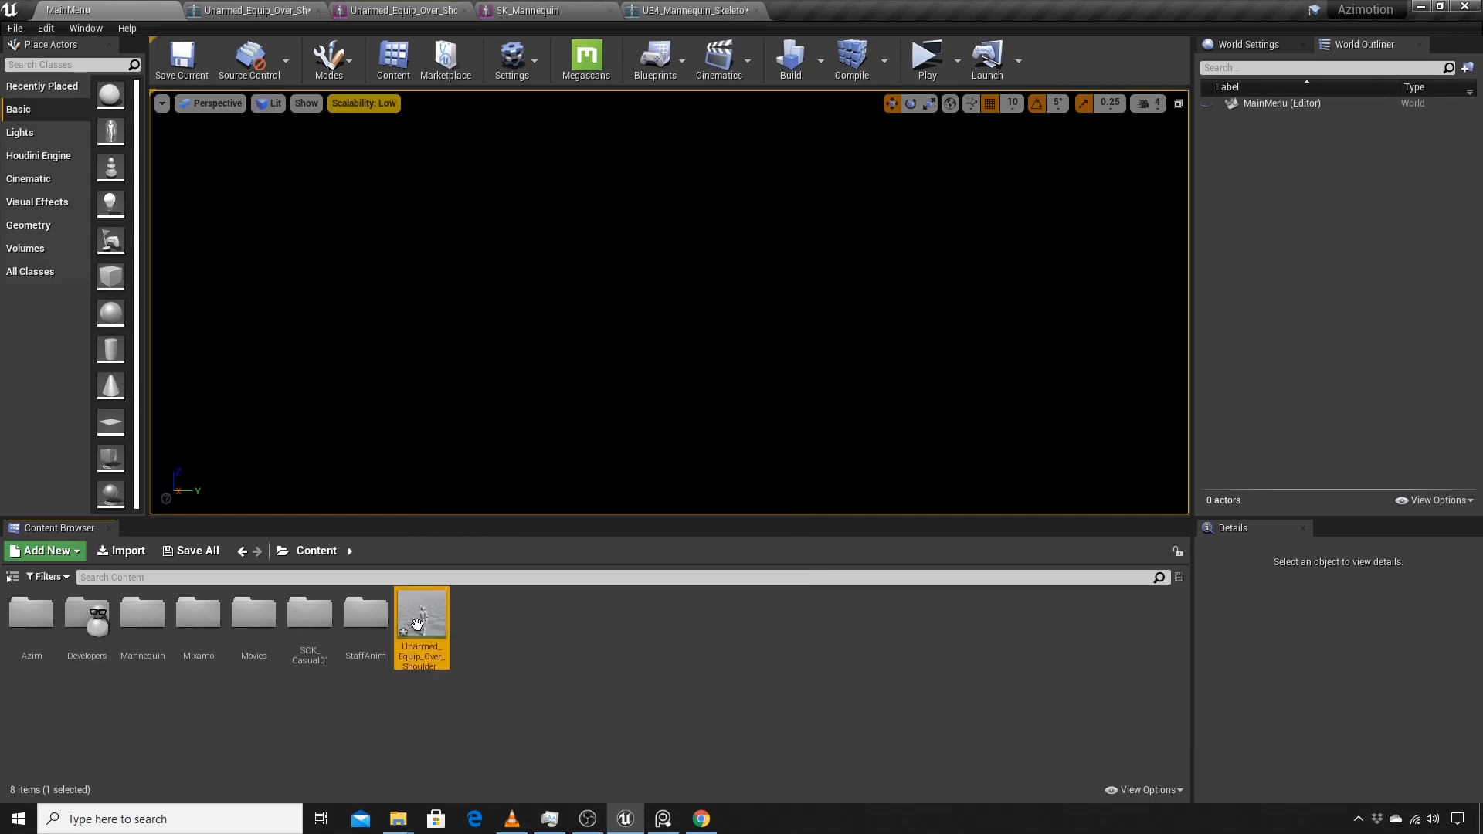
double_click(416, 623)
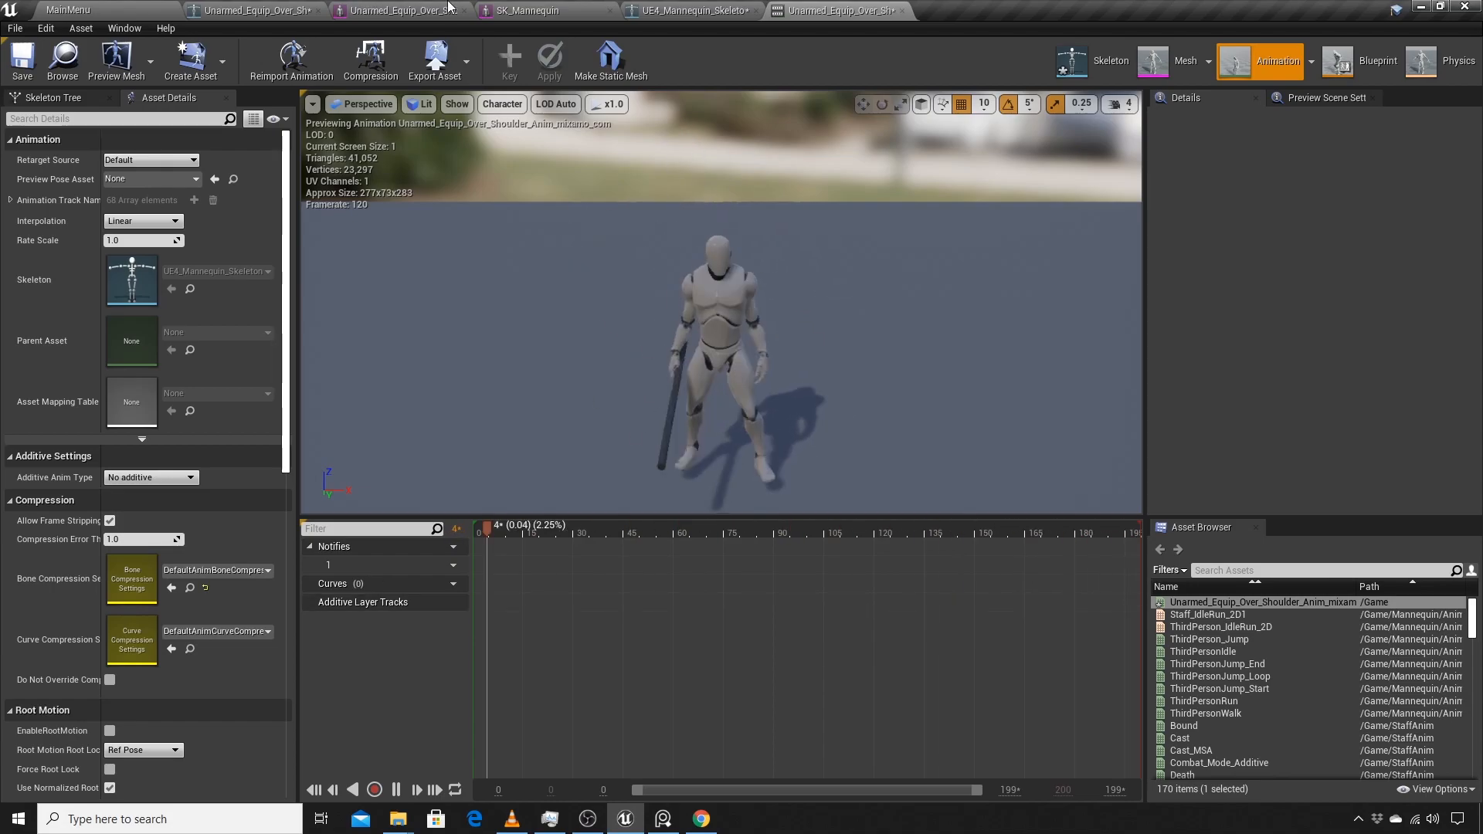
click(124, 9)
click(603, 727)
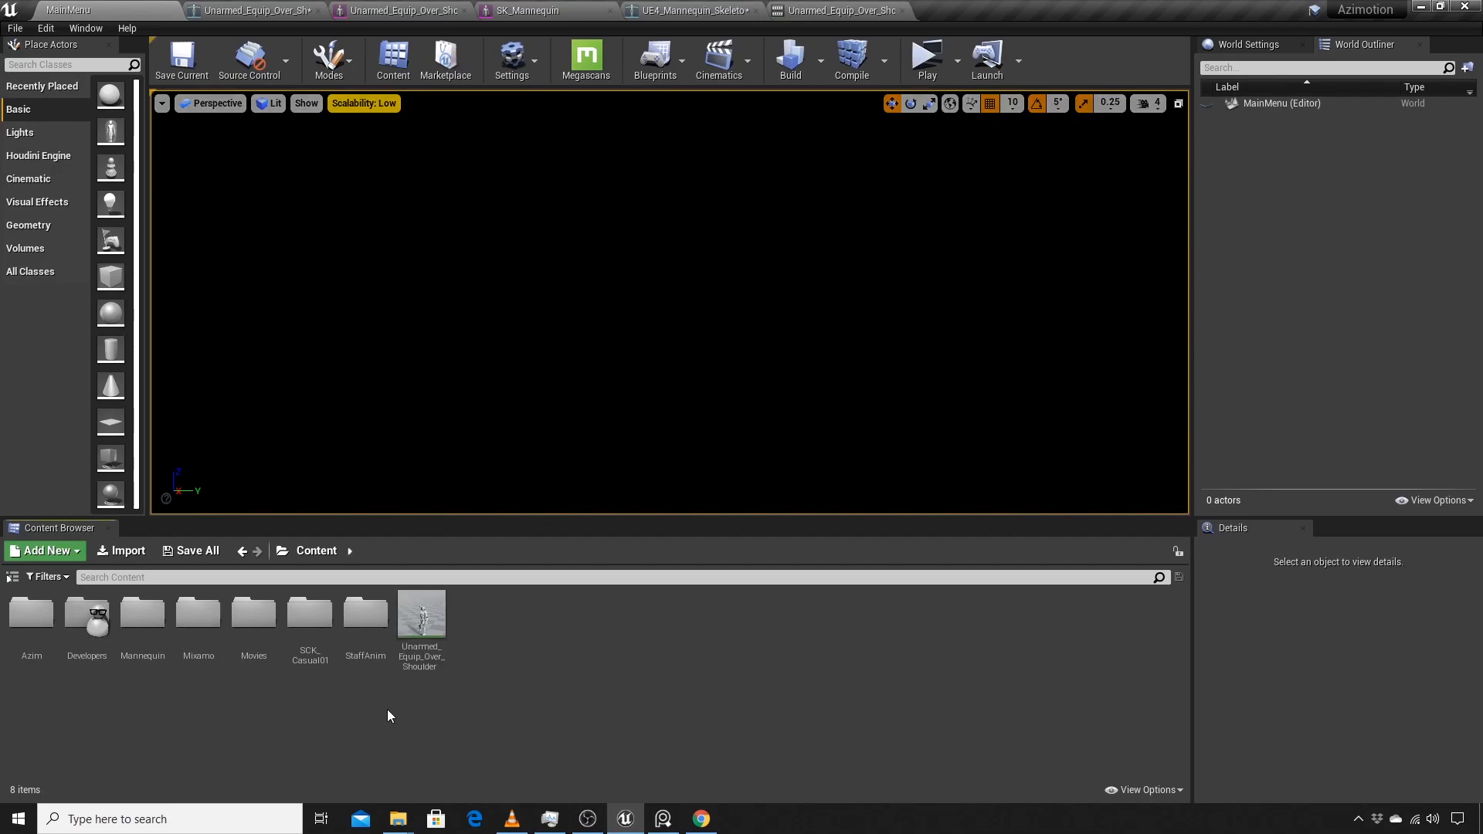
Step: Create a CustomAnim folder in Content and move the retargeted Unarmed_Equip_Over_Shoulder animation into it
right_click(387, 709)
click(433, 190)
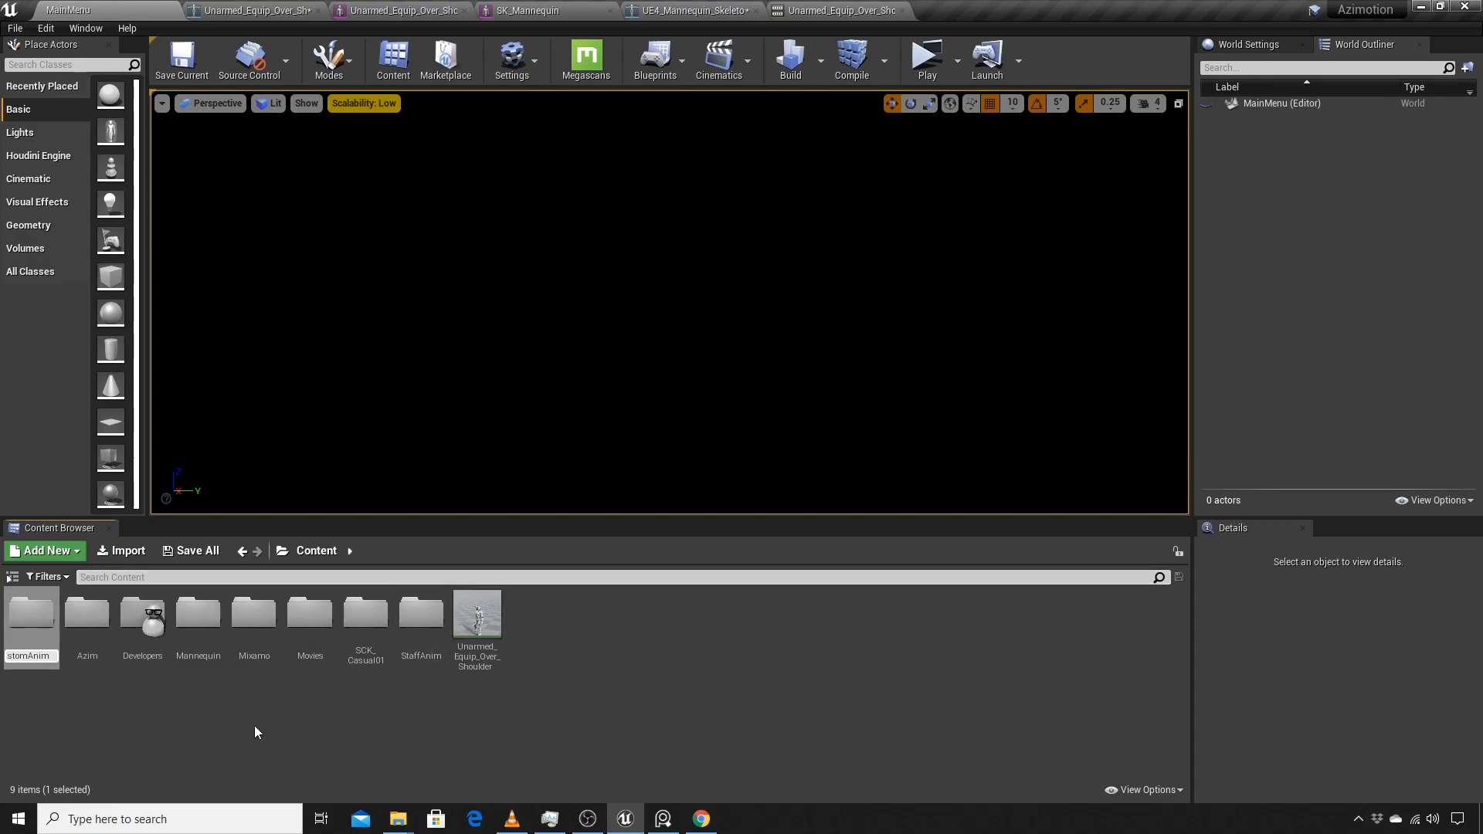
key(Return)
click(477, 614)
drag(477, 614, 65, 620)
click(120, 635)
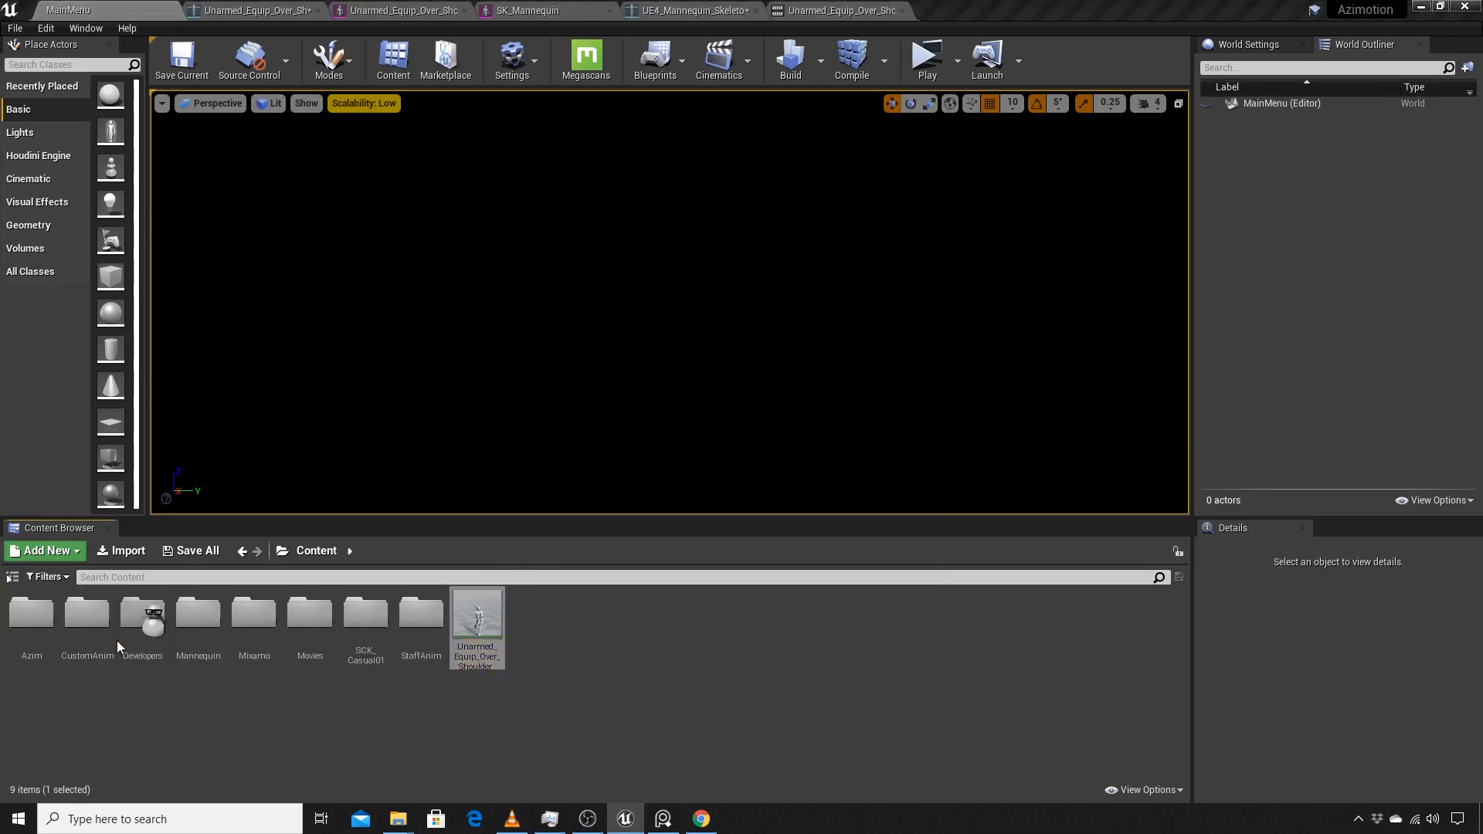
Step: Check the CustomAnim folder's contents, save the Unarmed_Equip_Over_Shoulder skeleton asset, and return to the main level editor at the Content folder
double_click(100, 649)
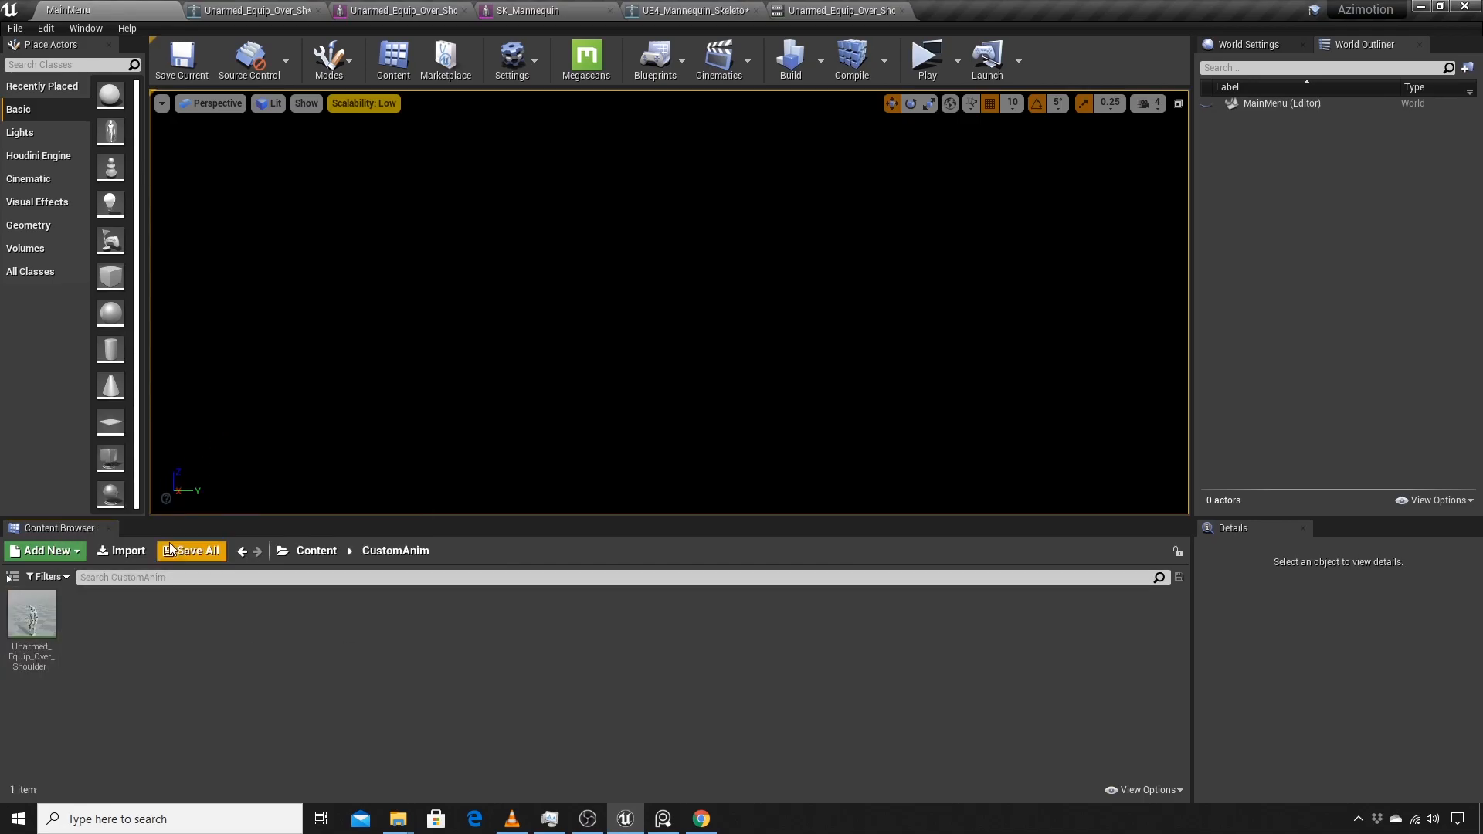
click(308, 551)
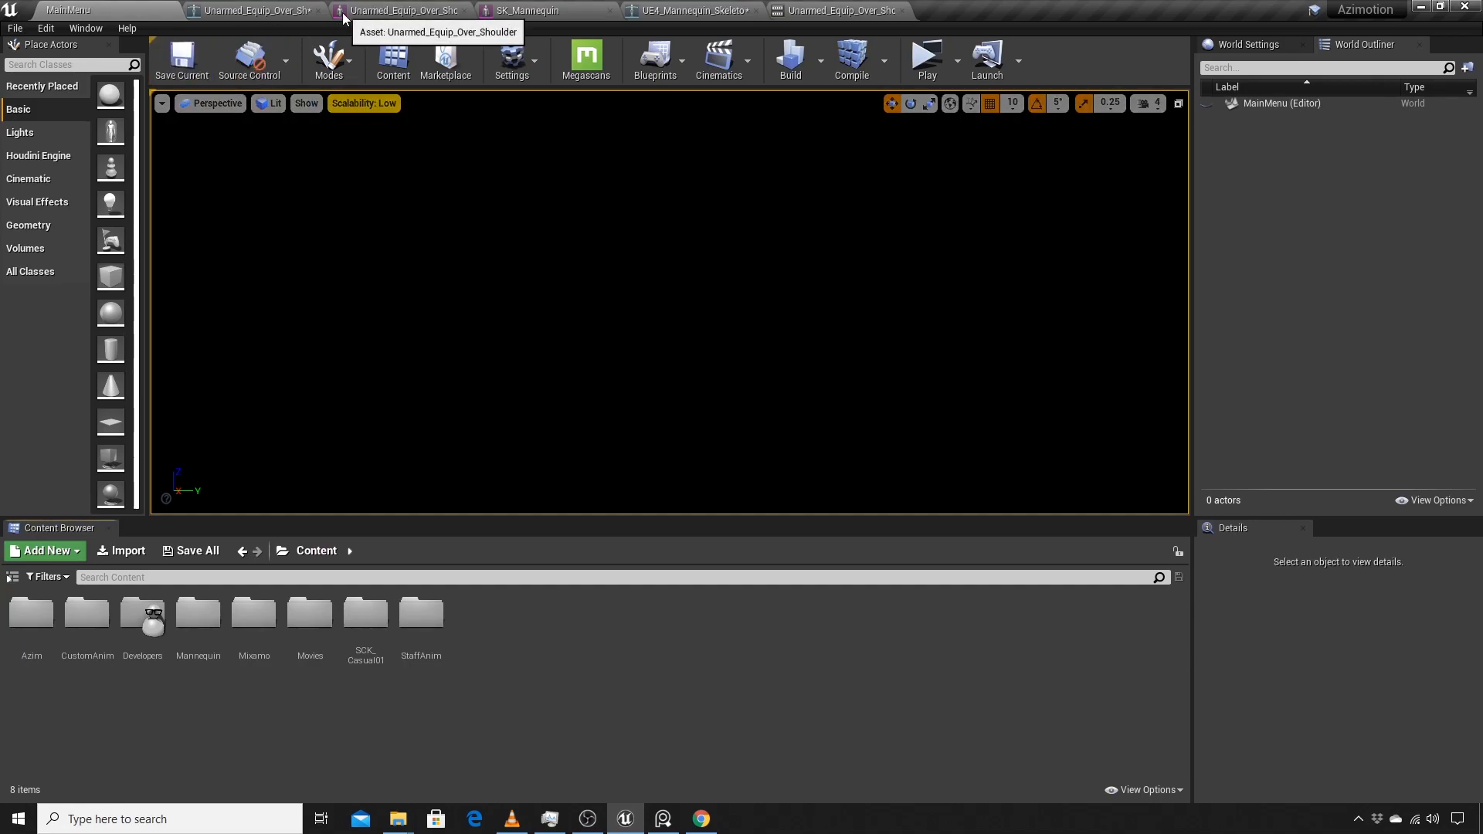
click(275, 12)
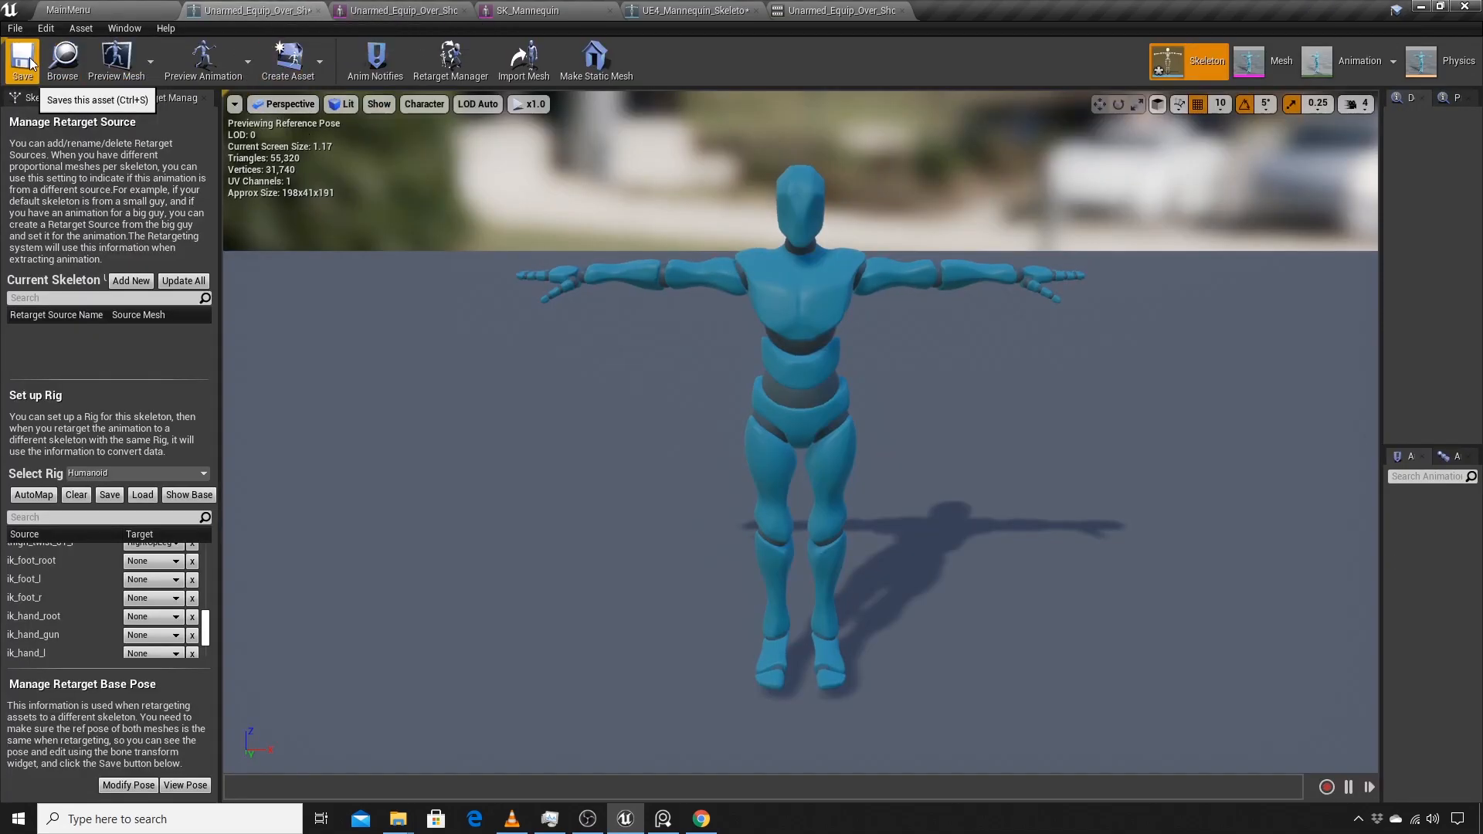
click(118, 10)
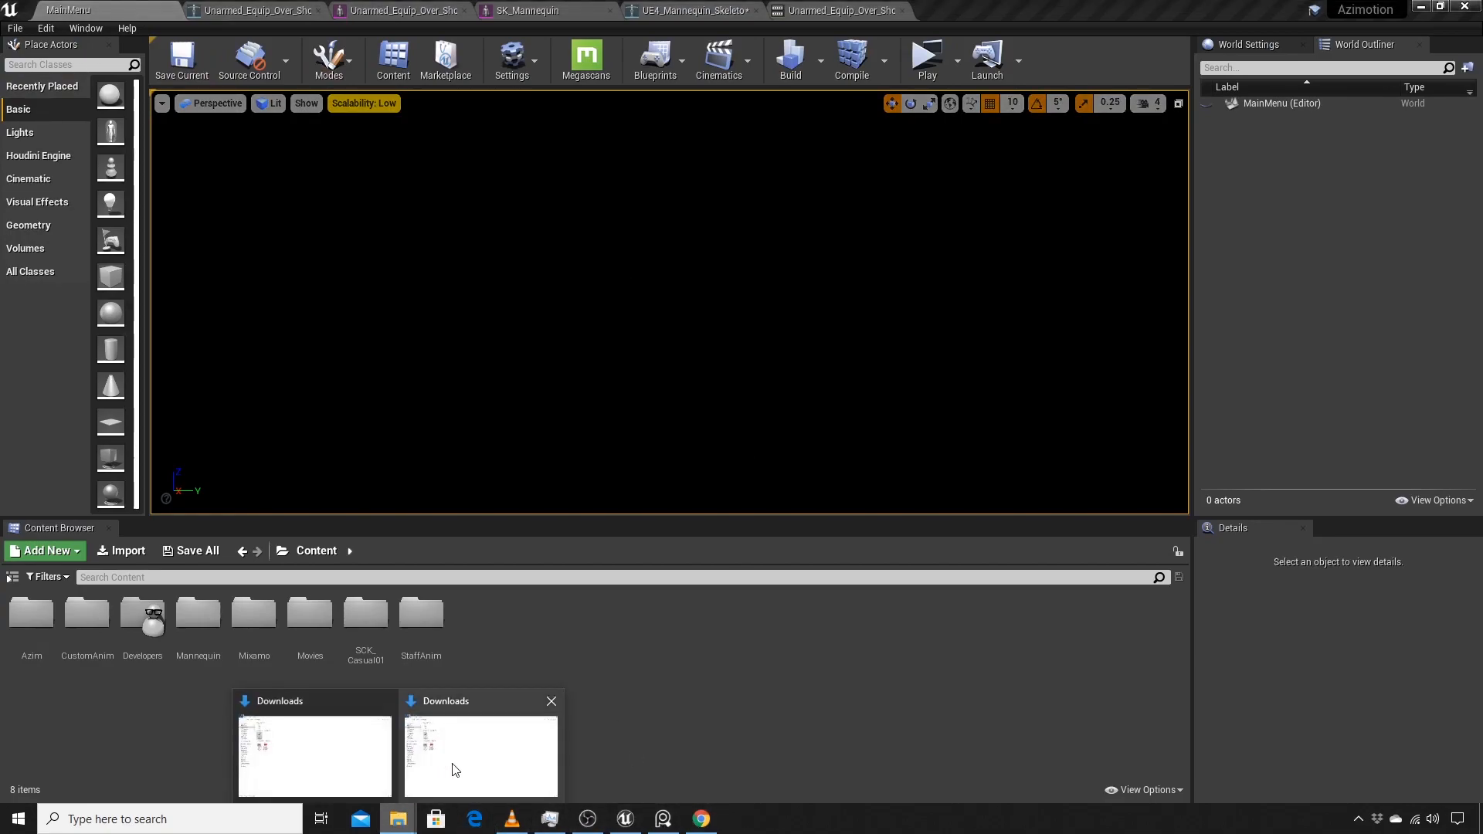
Step: Switch to Mixamo in Chrome, maximize the window, and choose the Unarmed Equip Underarm animation from the equip results
click(714, 822)
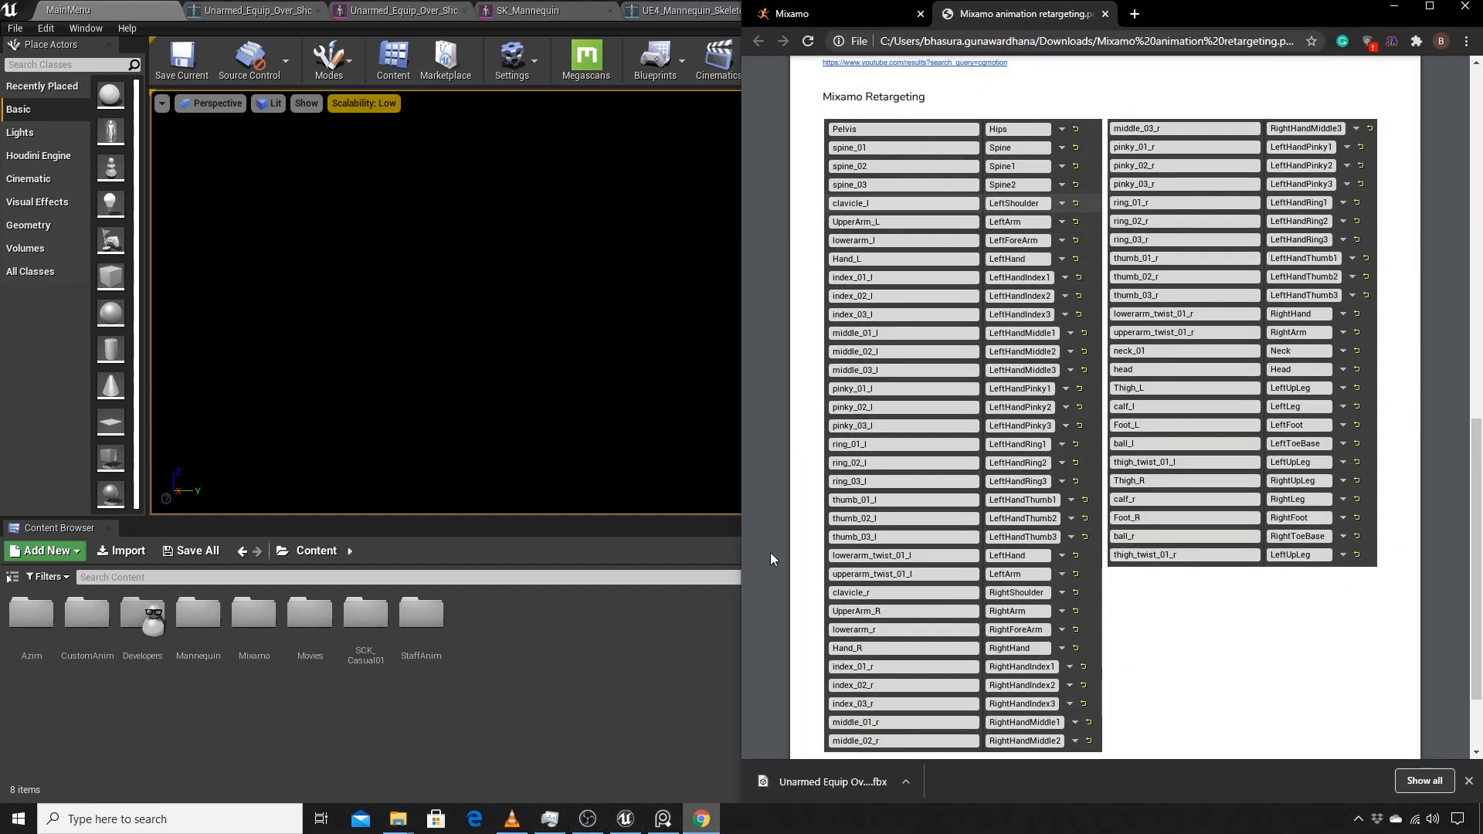
click(1427, 8)
click(96, 12)
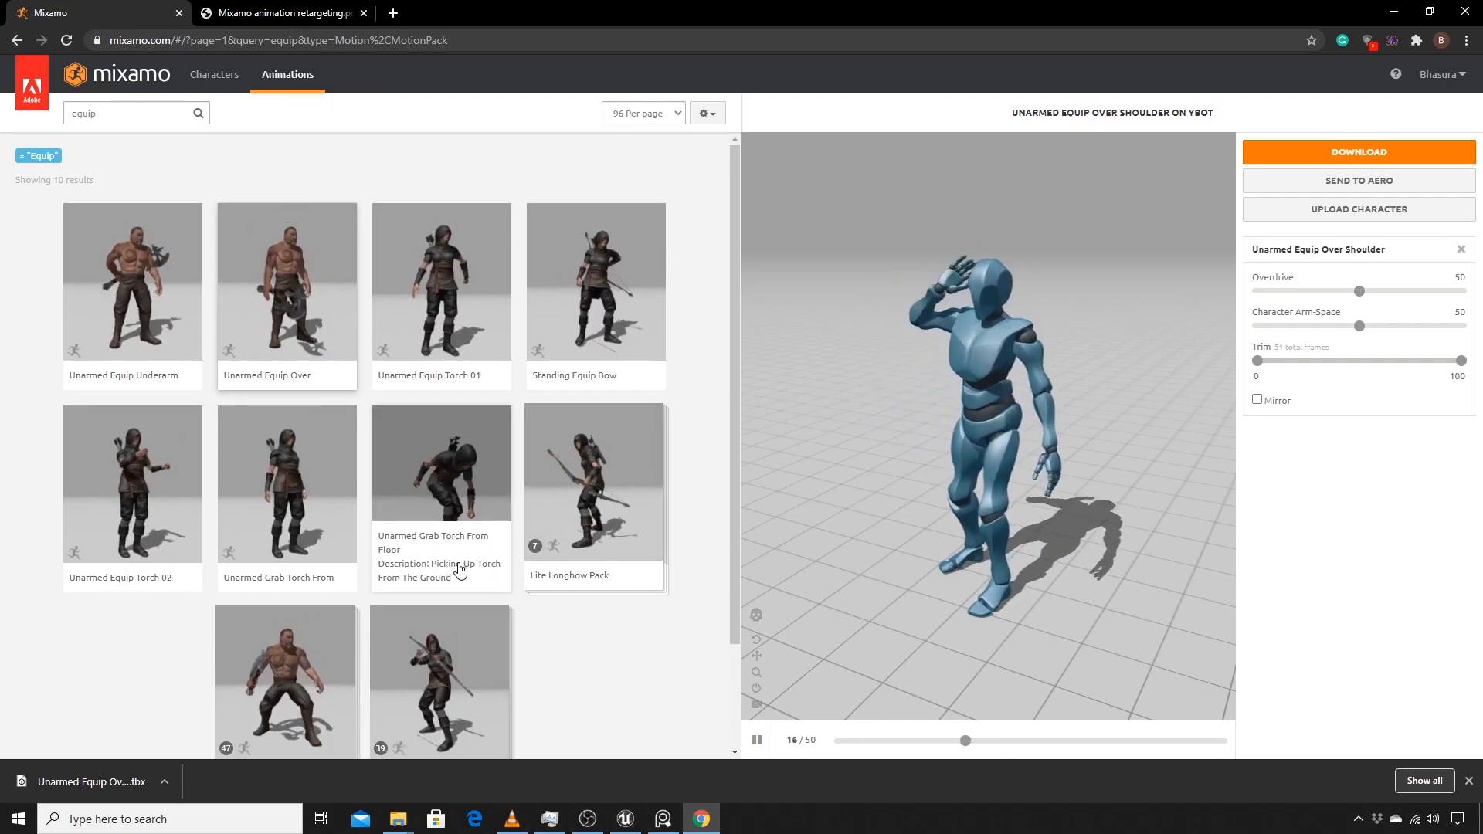
scroll(461, 570, down, 2)
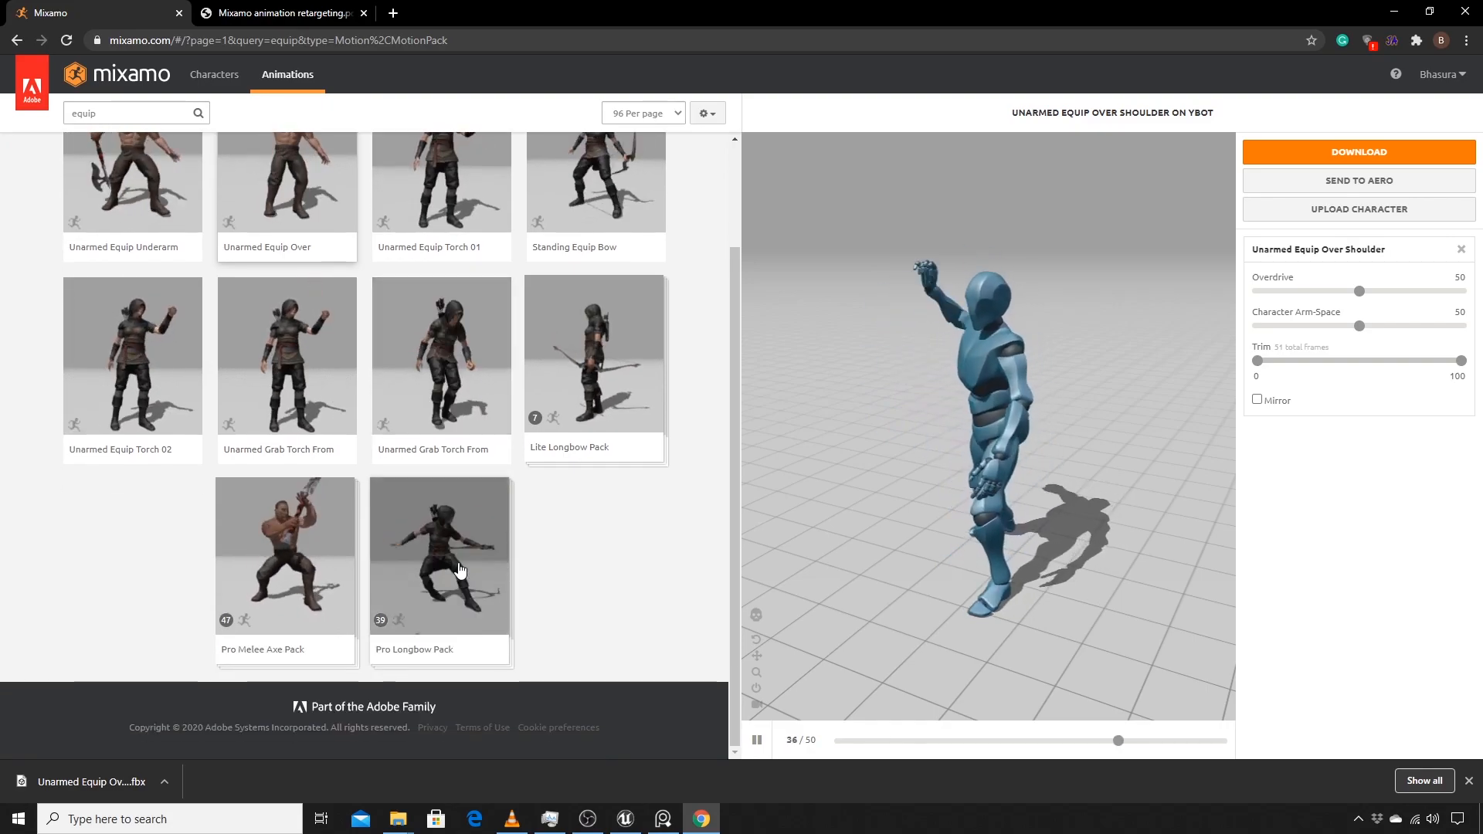
scroll(318, 306, up, 2)
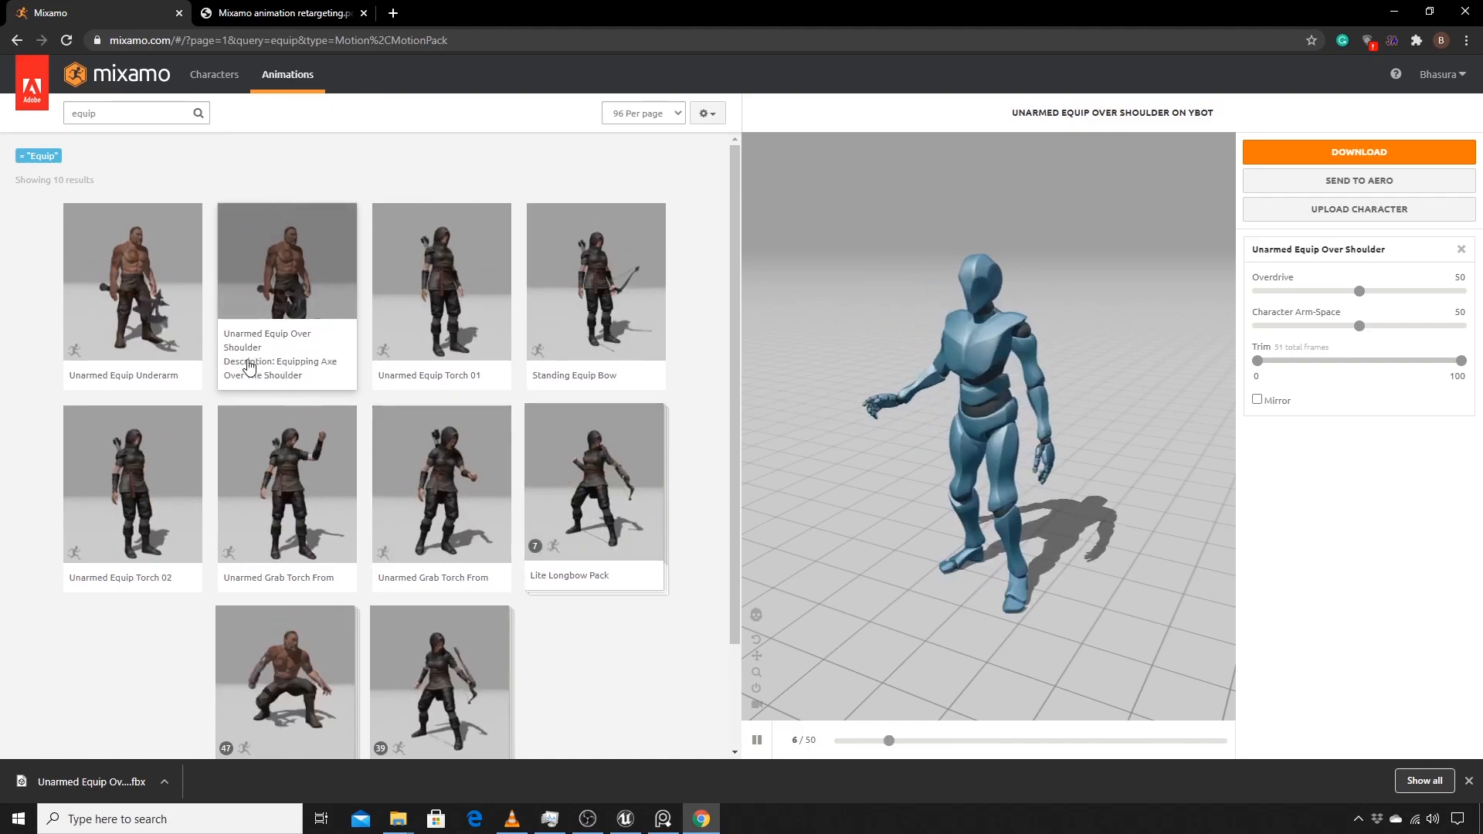
click(141, 306)
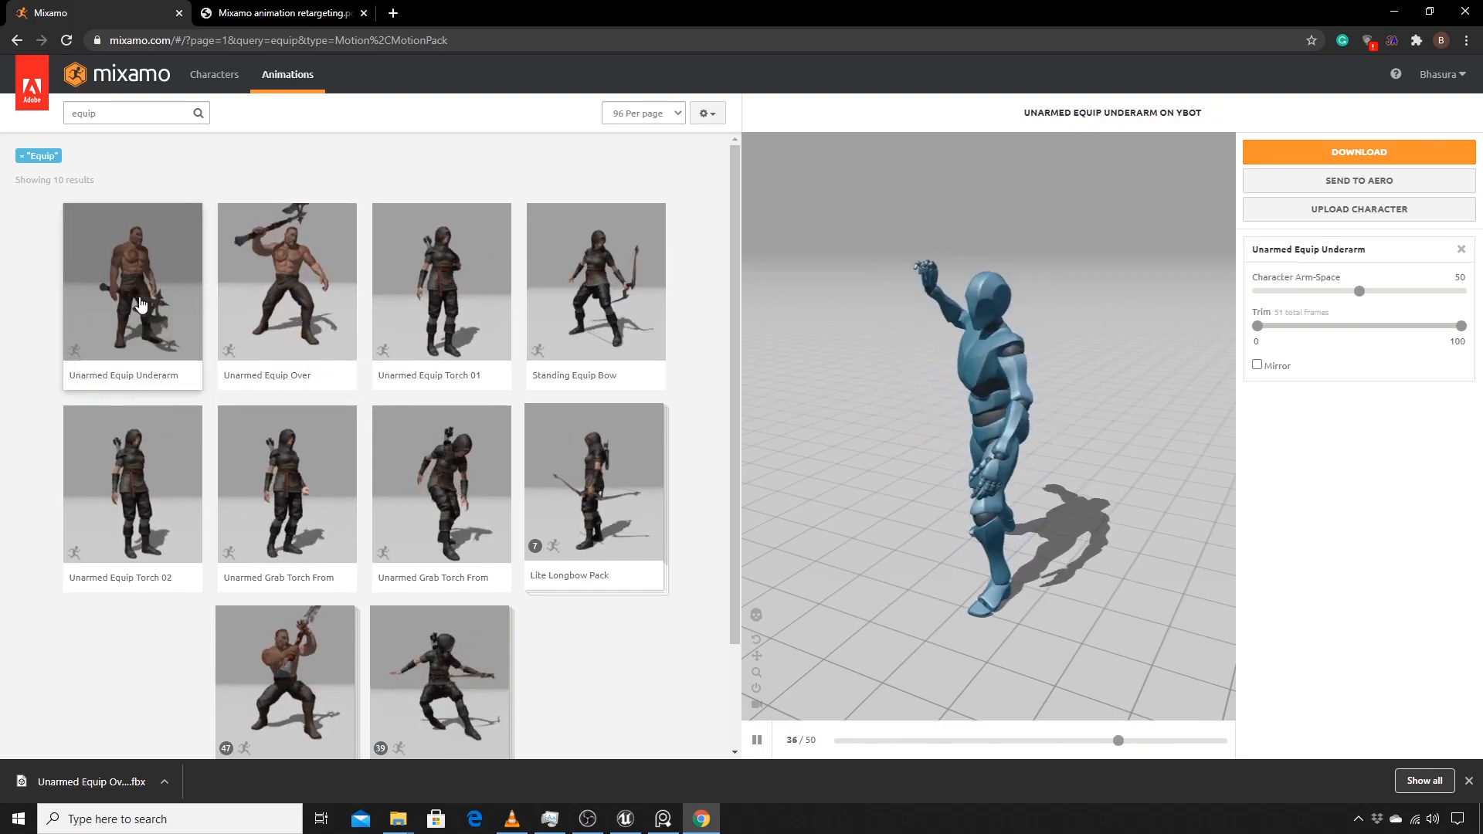
click(141, 296)
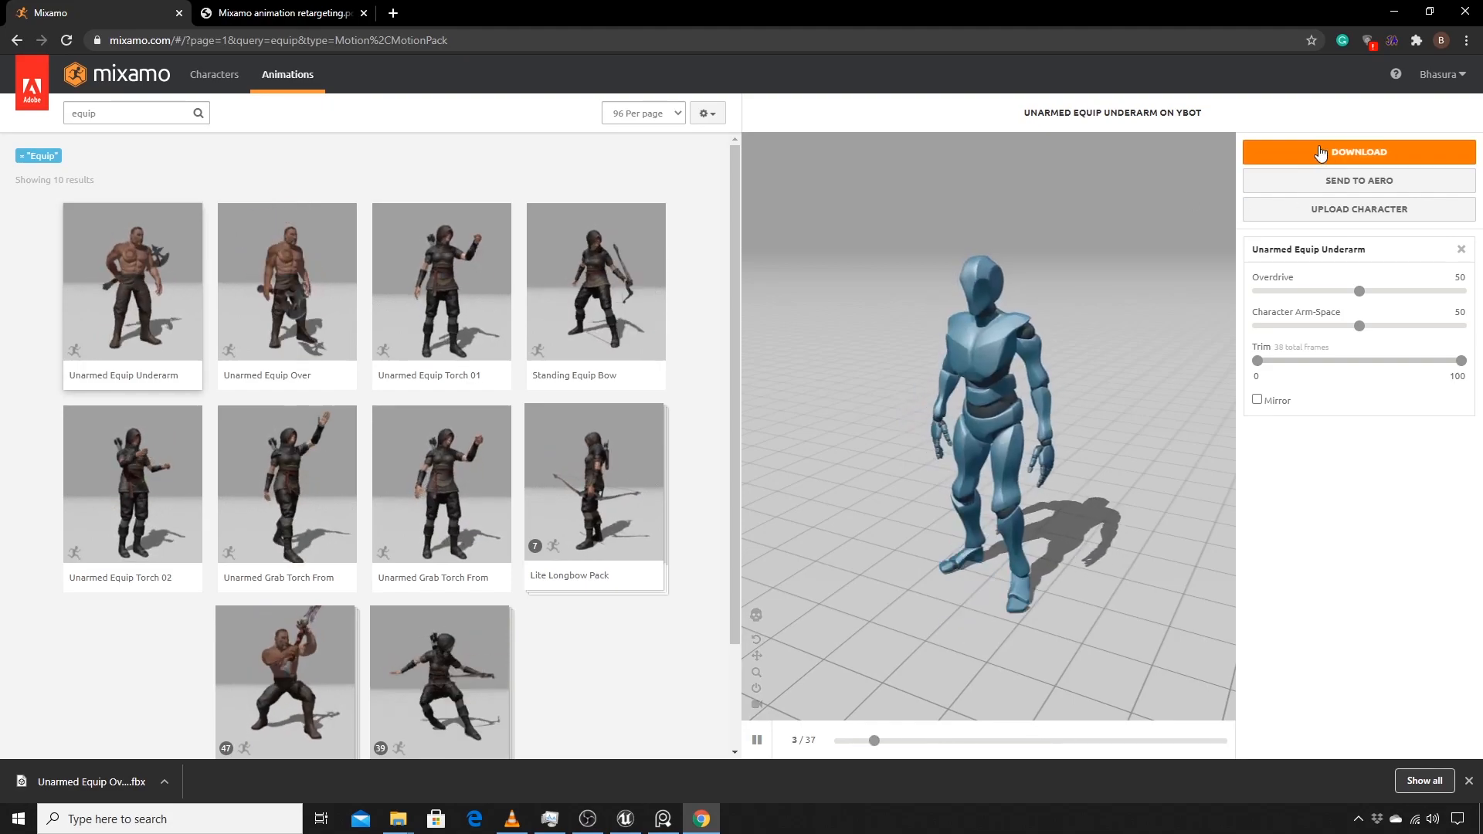
Step: Download the Unarmed Equip Underarm animation as FBX Without Skin at 30 frames per second with no keyframe reduction
click(1358, 150)
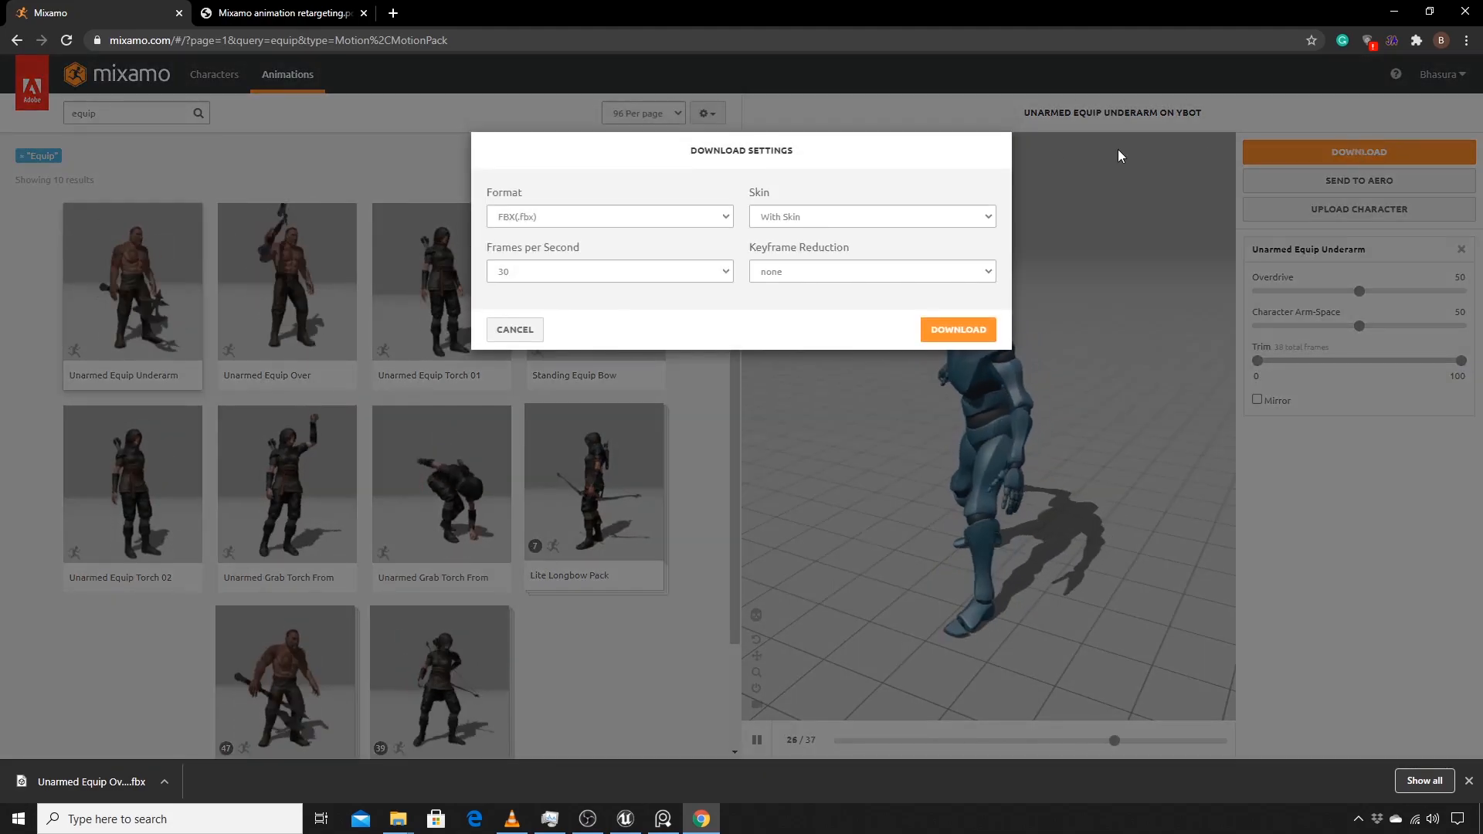
click(920, 217)
click(847, 246)
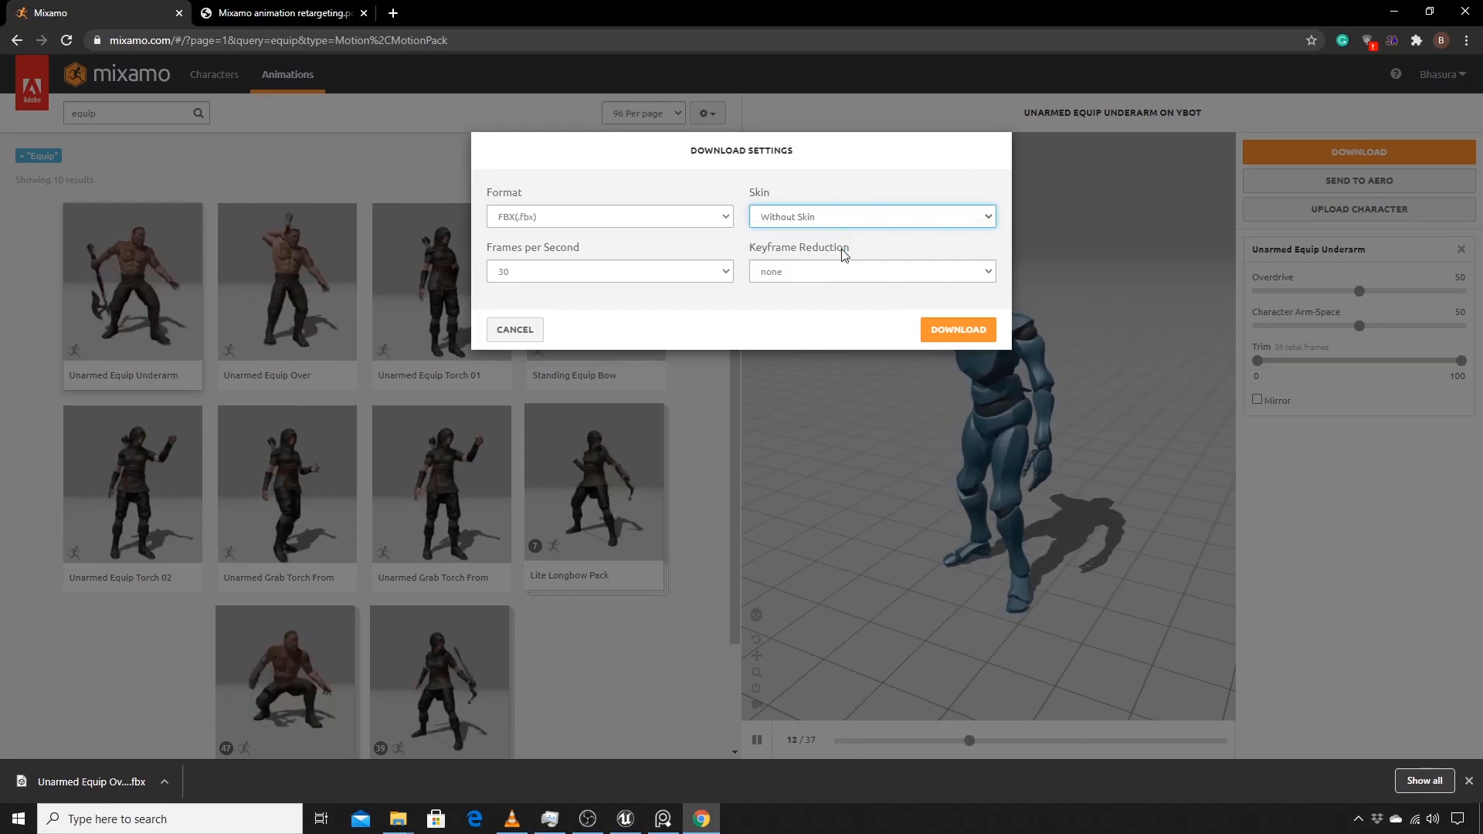
click(957, 330)
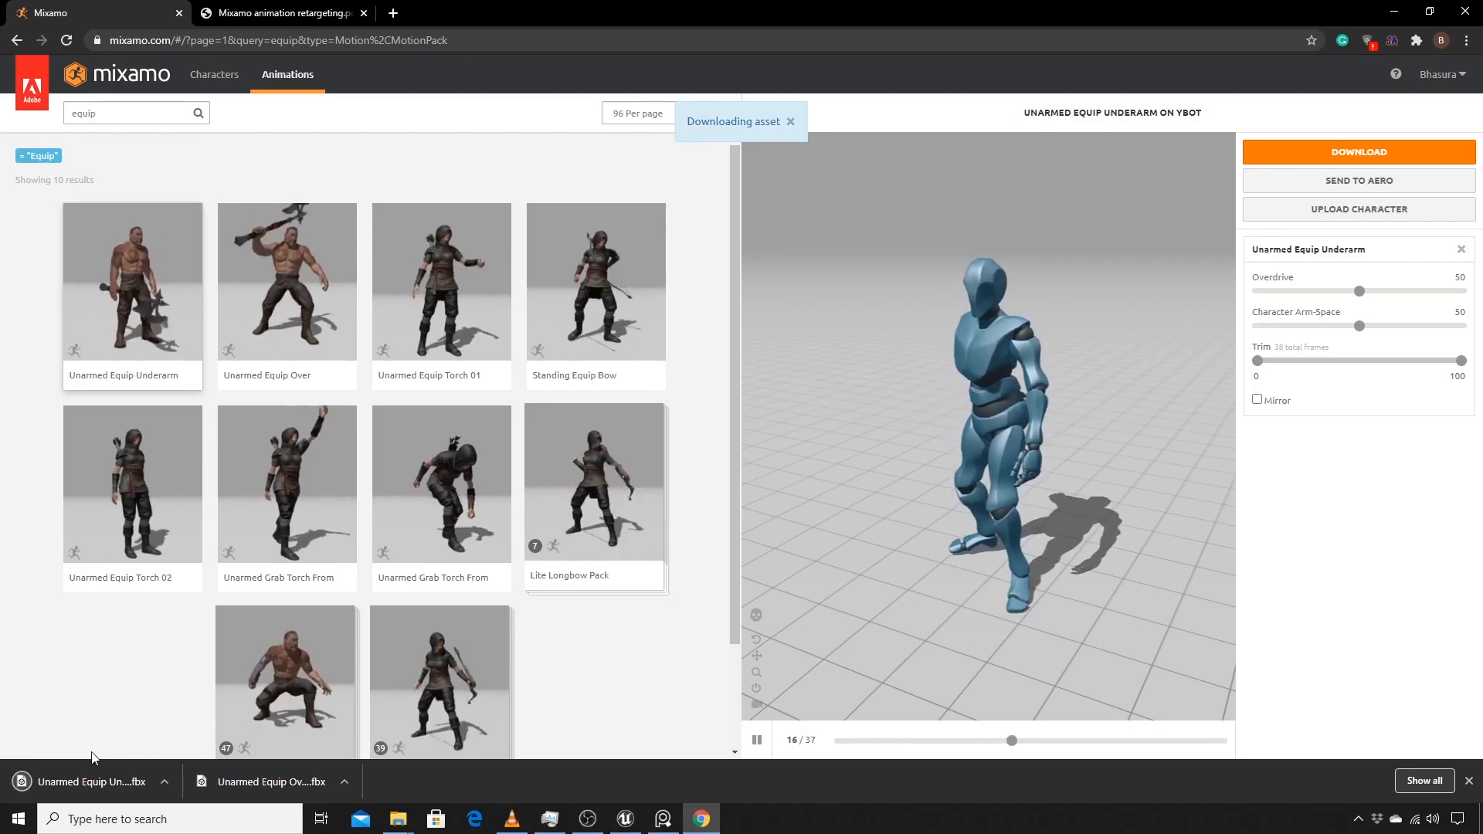
Step: Import Unarmed Equip Underarm from Downloads into Unreal's Content/Mixamo folder, using the Unarmed_Equip_Over_Shoulder skeleton and the default FBX import options
click(624, 818)
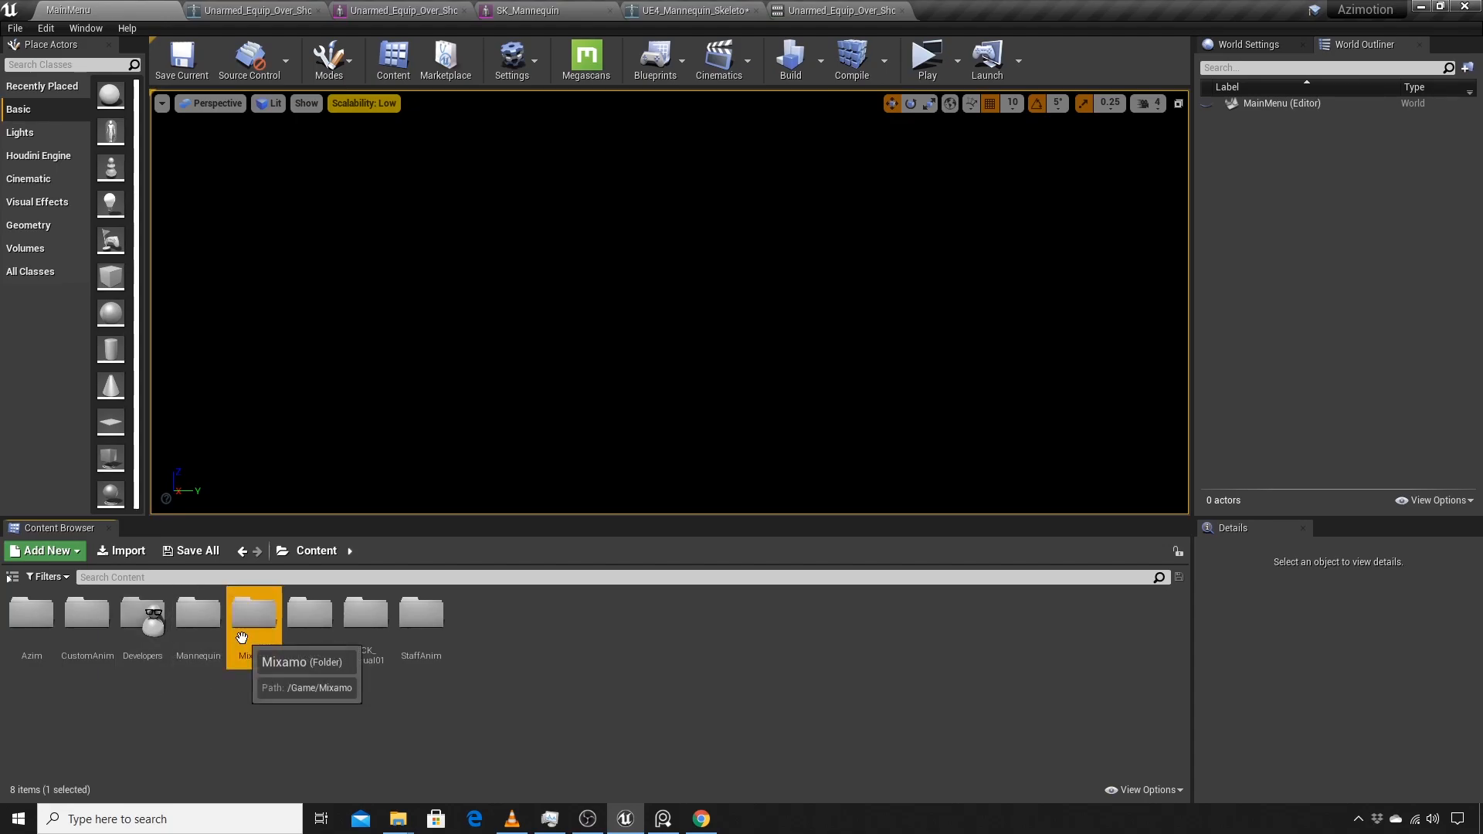
double_click(255, 614)
mouse_move(398, 818)
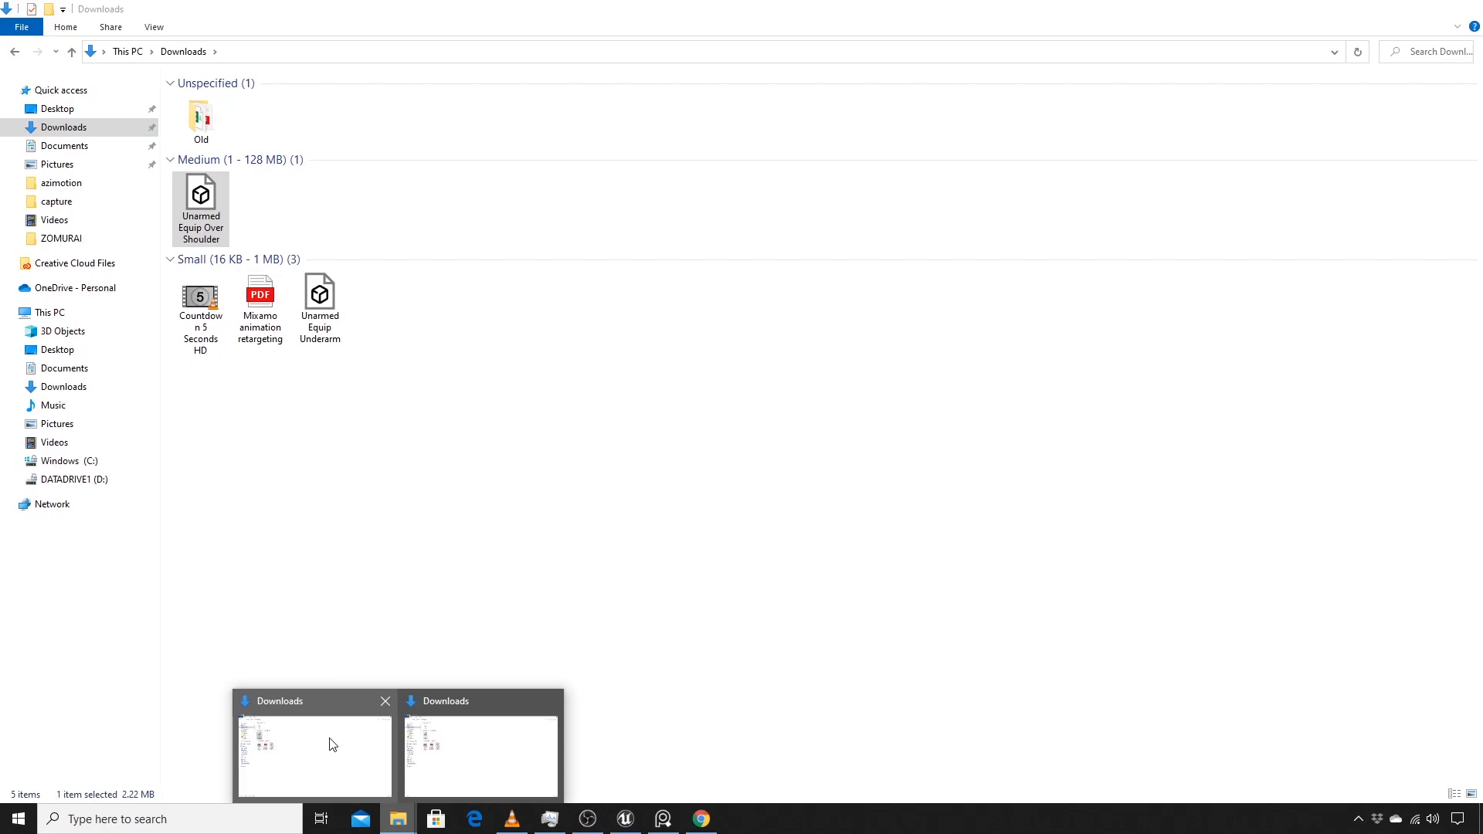
click(333, 741)
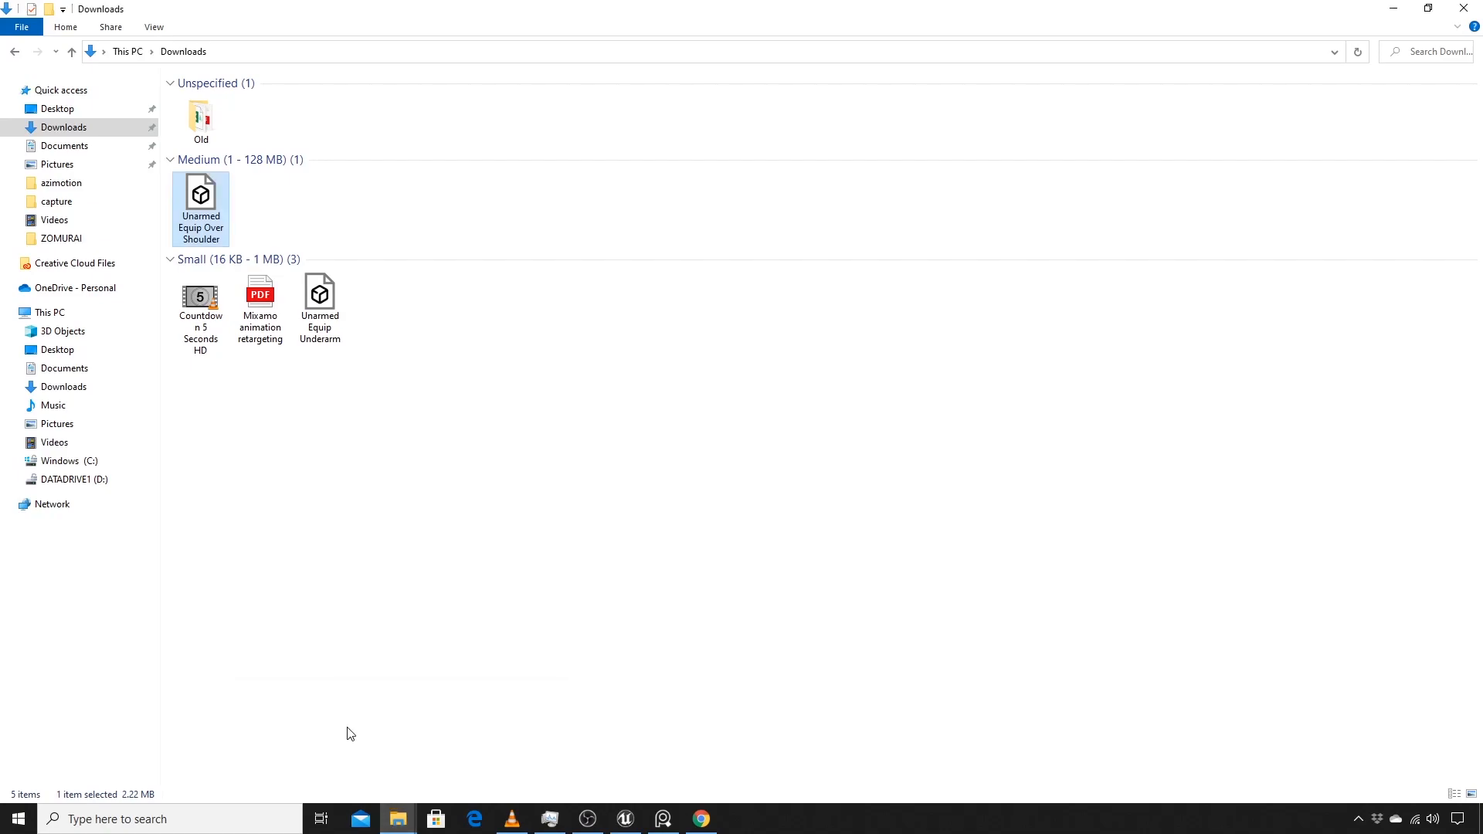
click(334, 399)
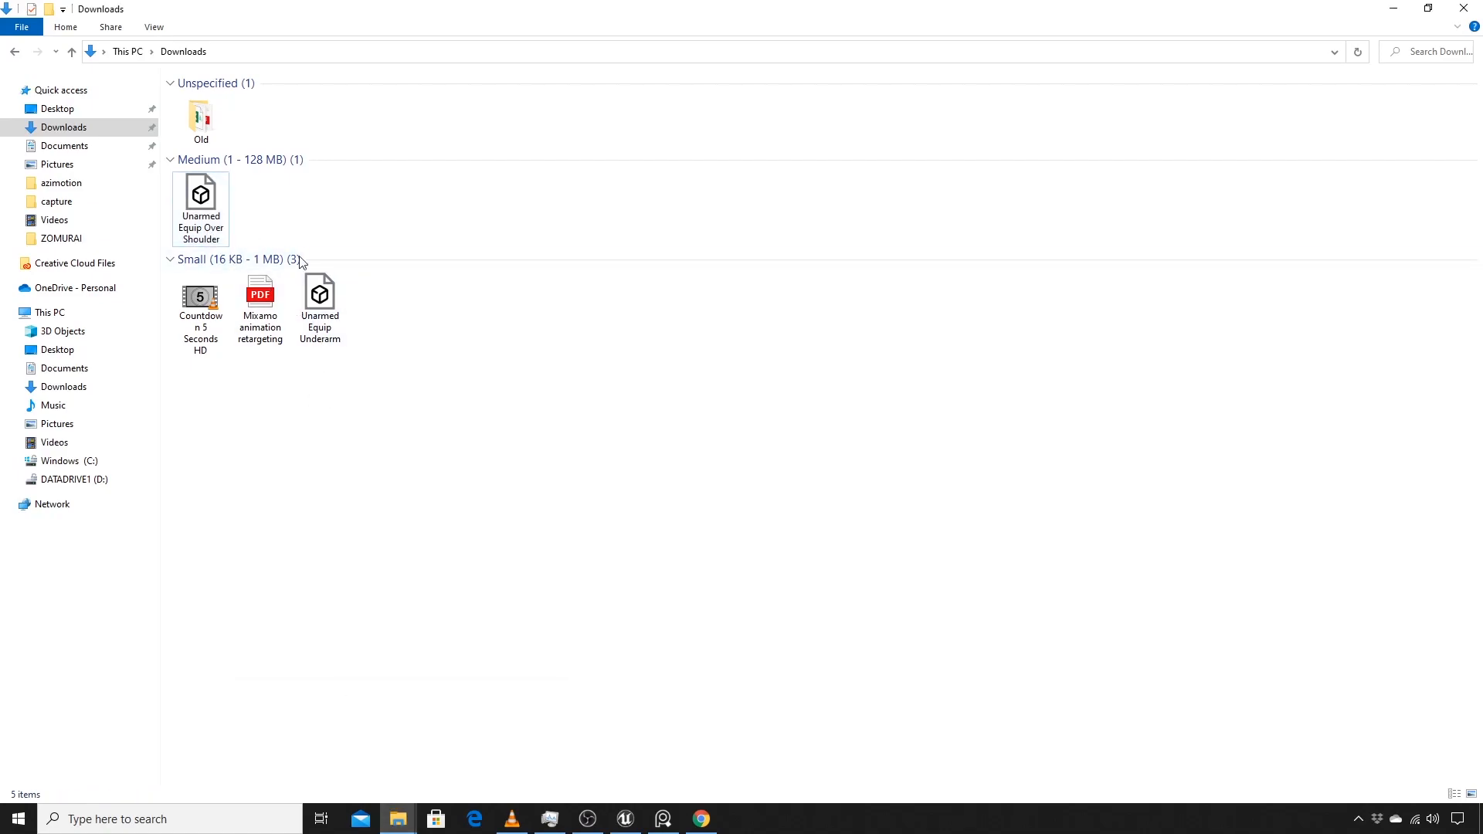
click(313, 298)
click(356, 378)
drag(328, 308, 474, 688)
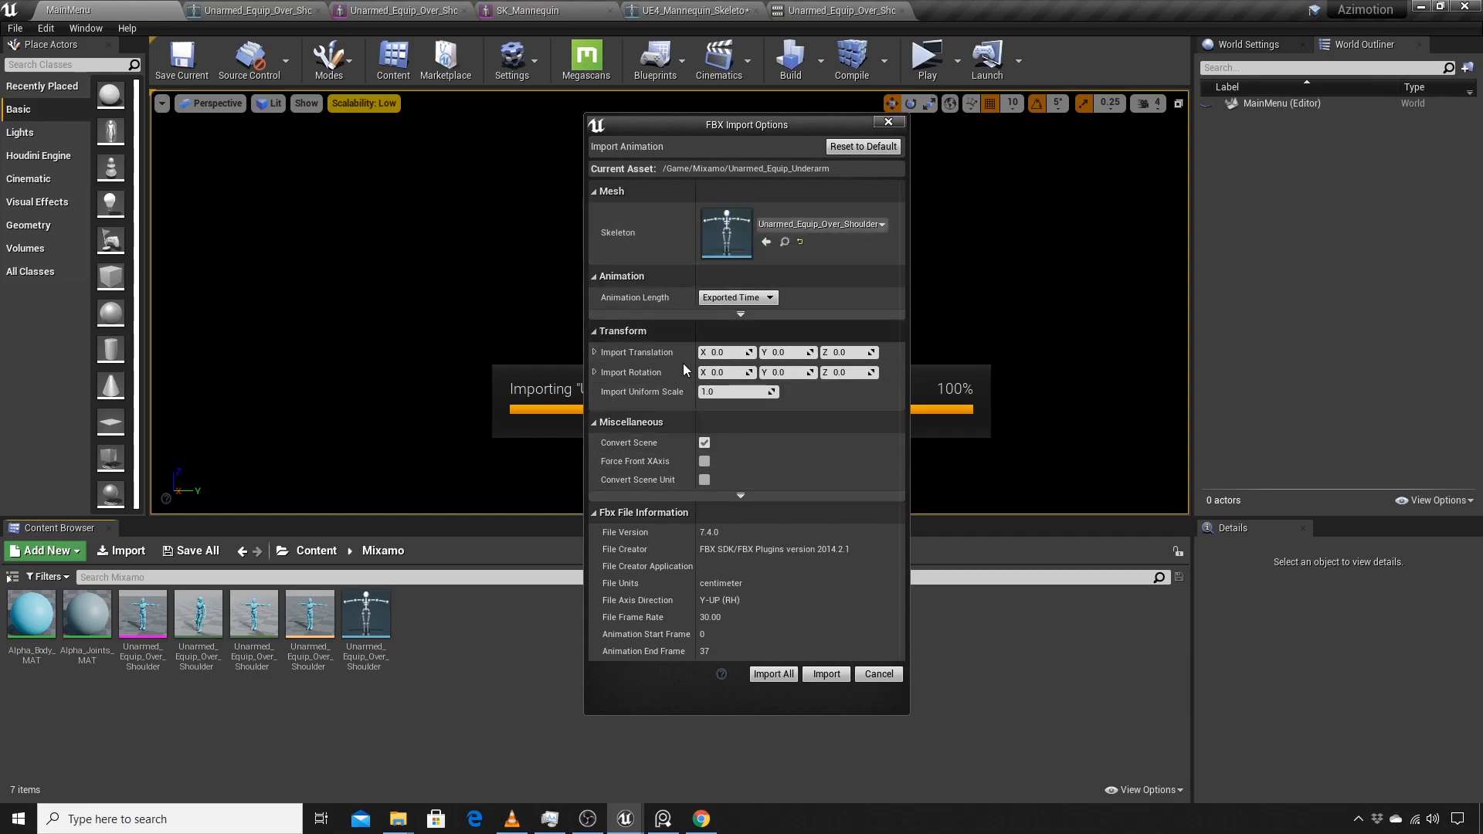
click(772, 674)
click(575, 664)
Step: Duplicate and retarget the Unarmed_Equip_Underarm animation to UE4_Mannequin_Skeleton, keeping the default retarget options
click(429, 632)
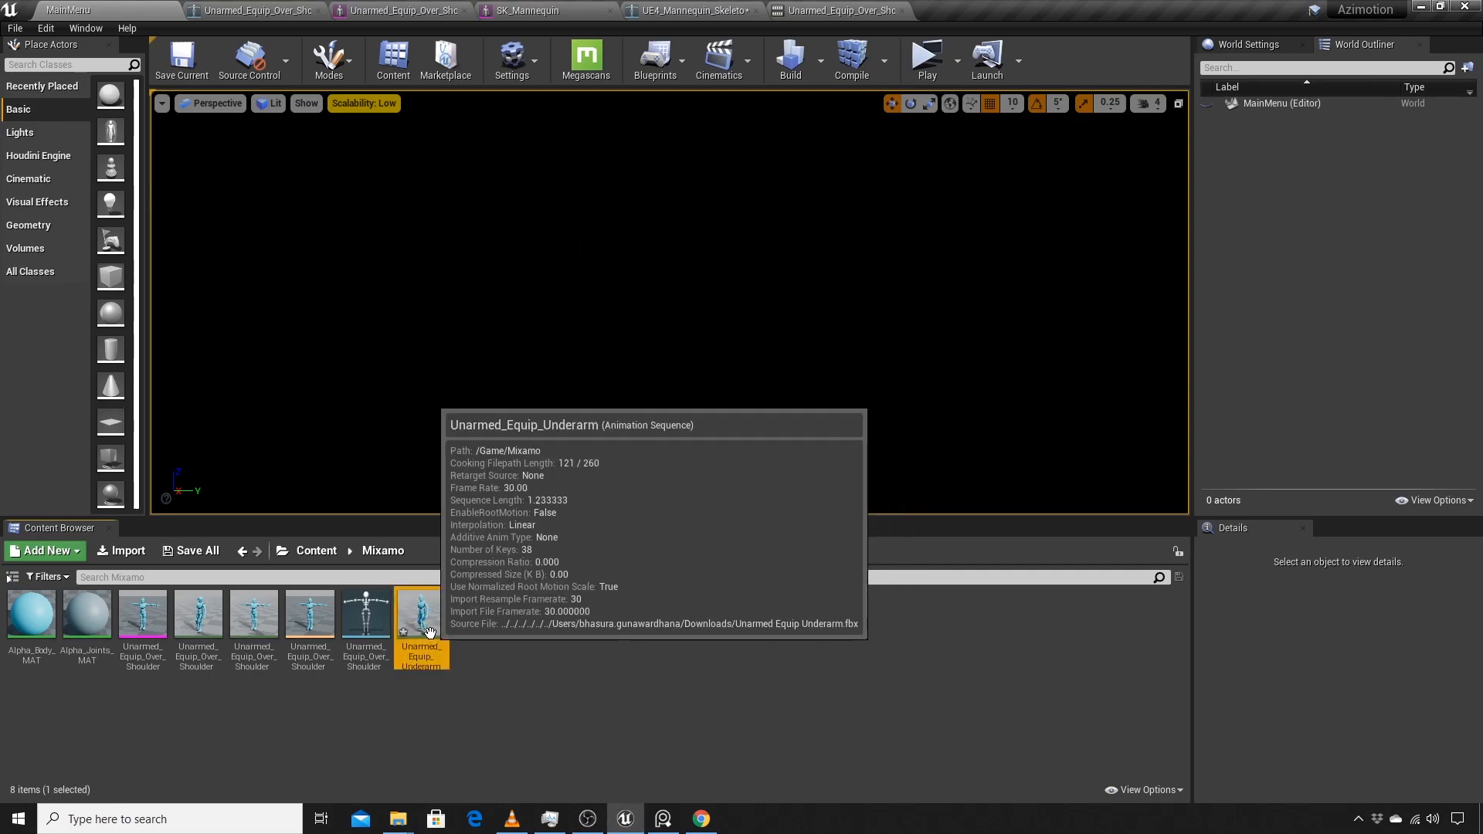
right_click(429, 615)
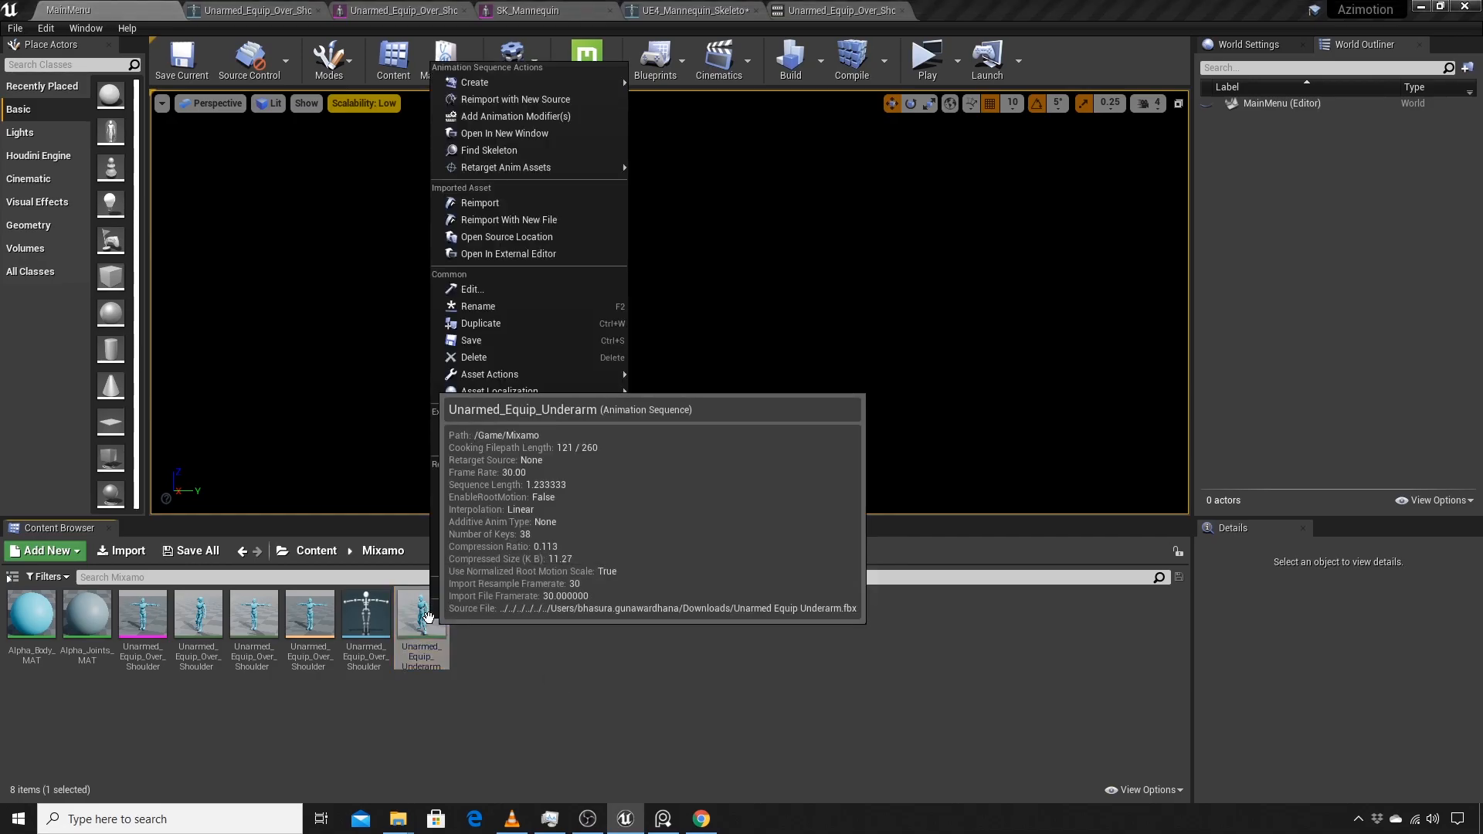
mouse_move(545, 169)
click(693, 165)
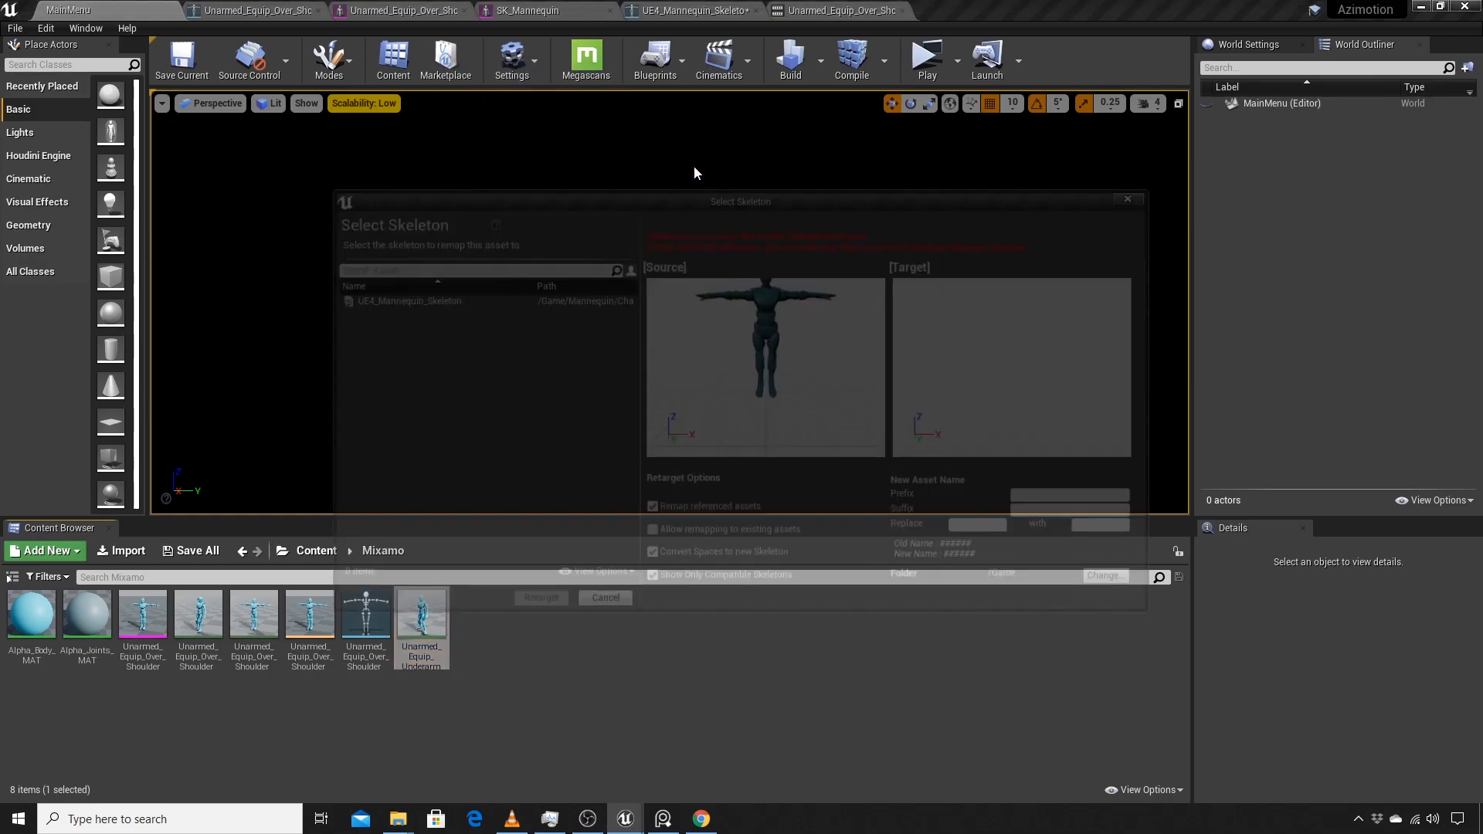
click(458, 298)
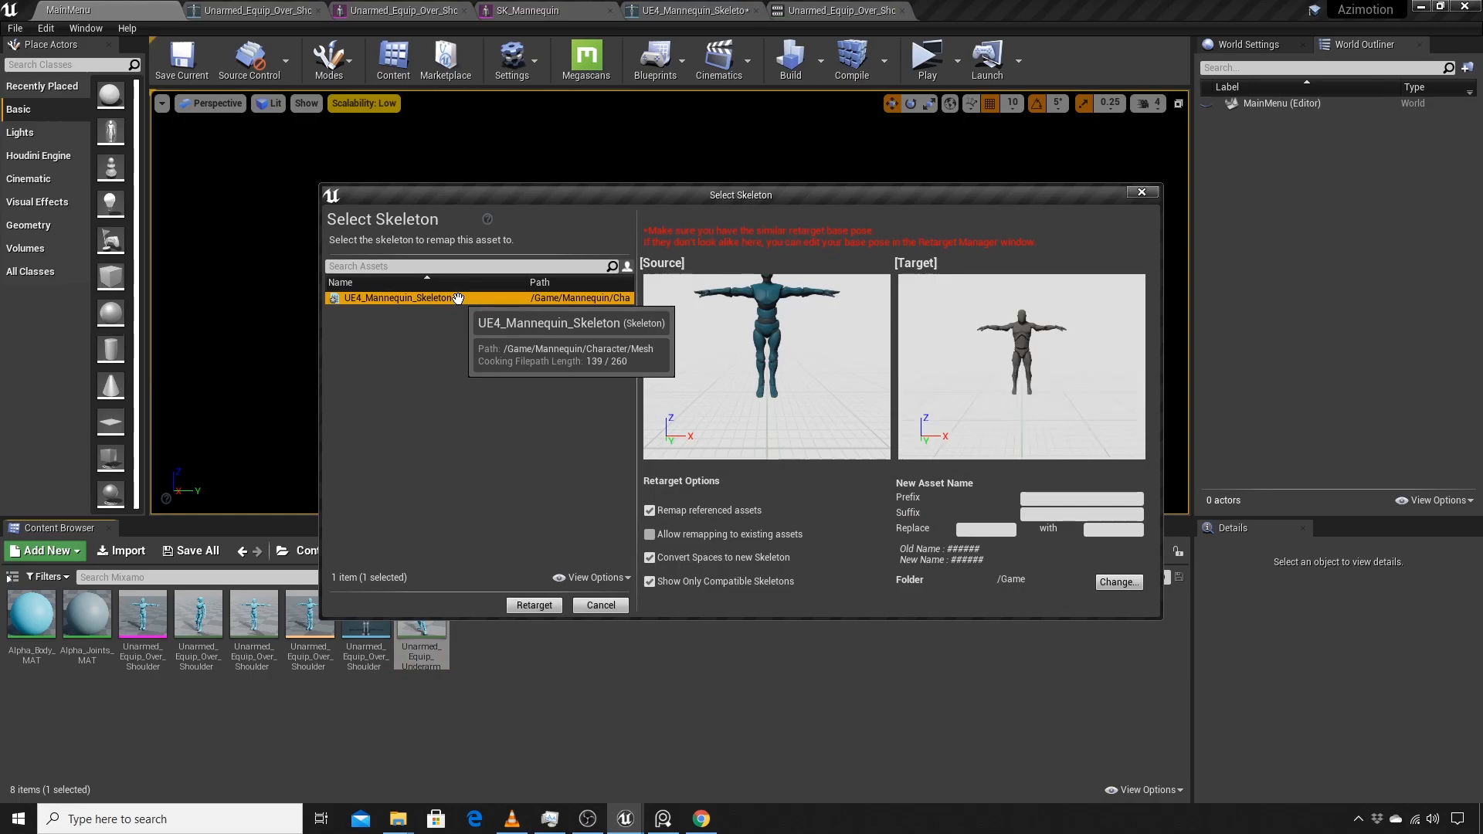
click(533, 605)
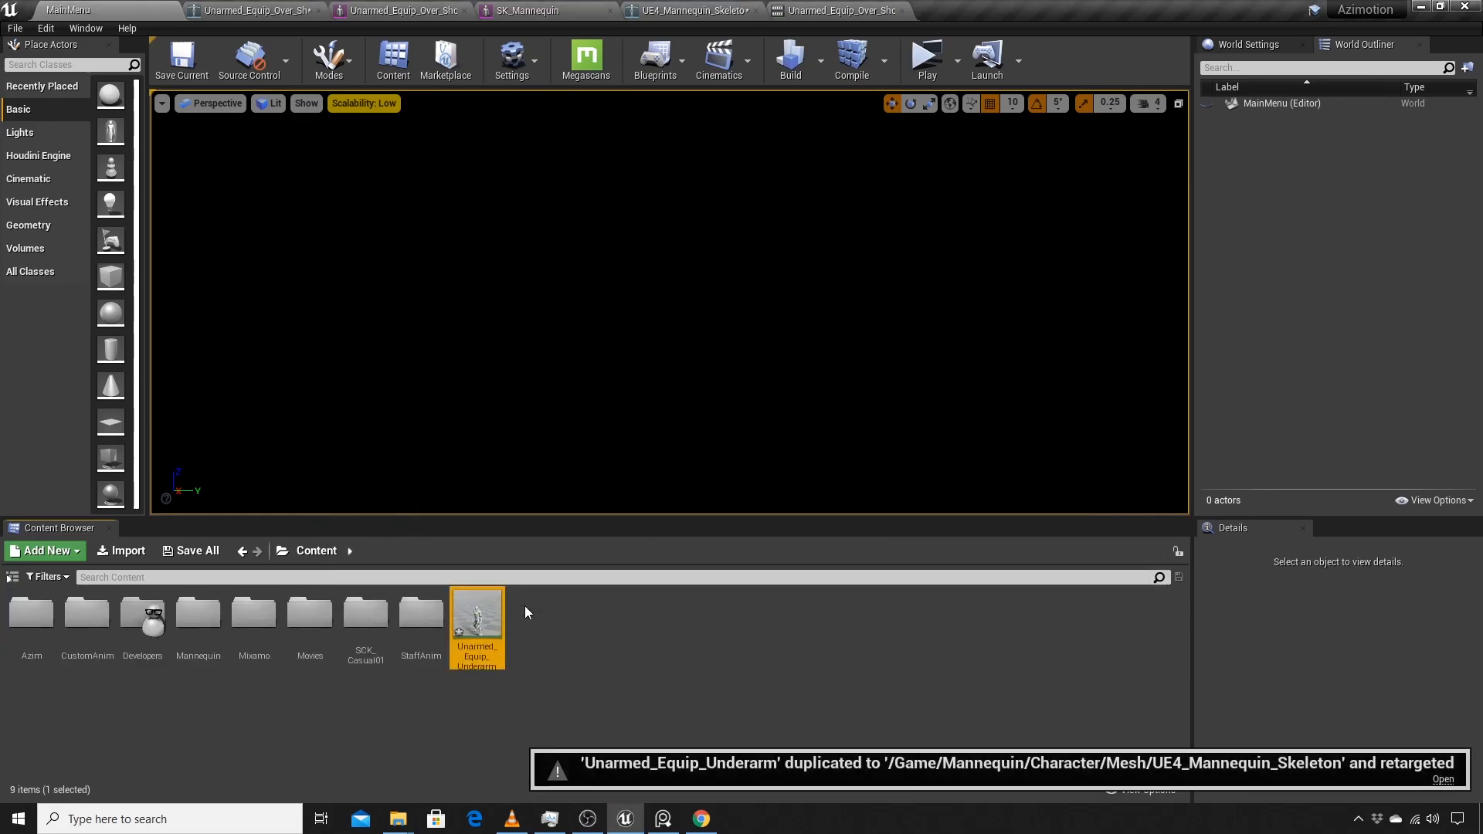
click(490, 624)
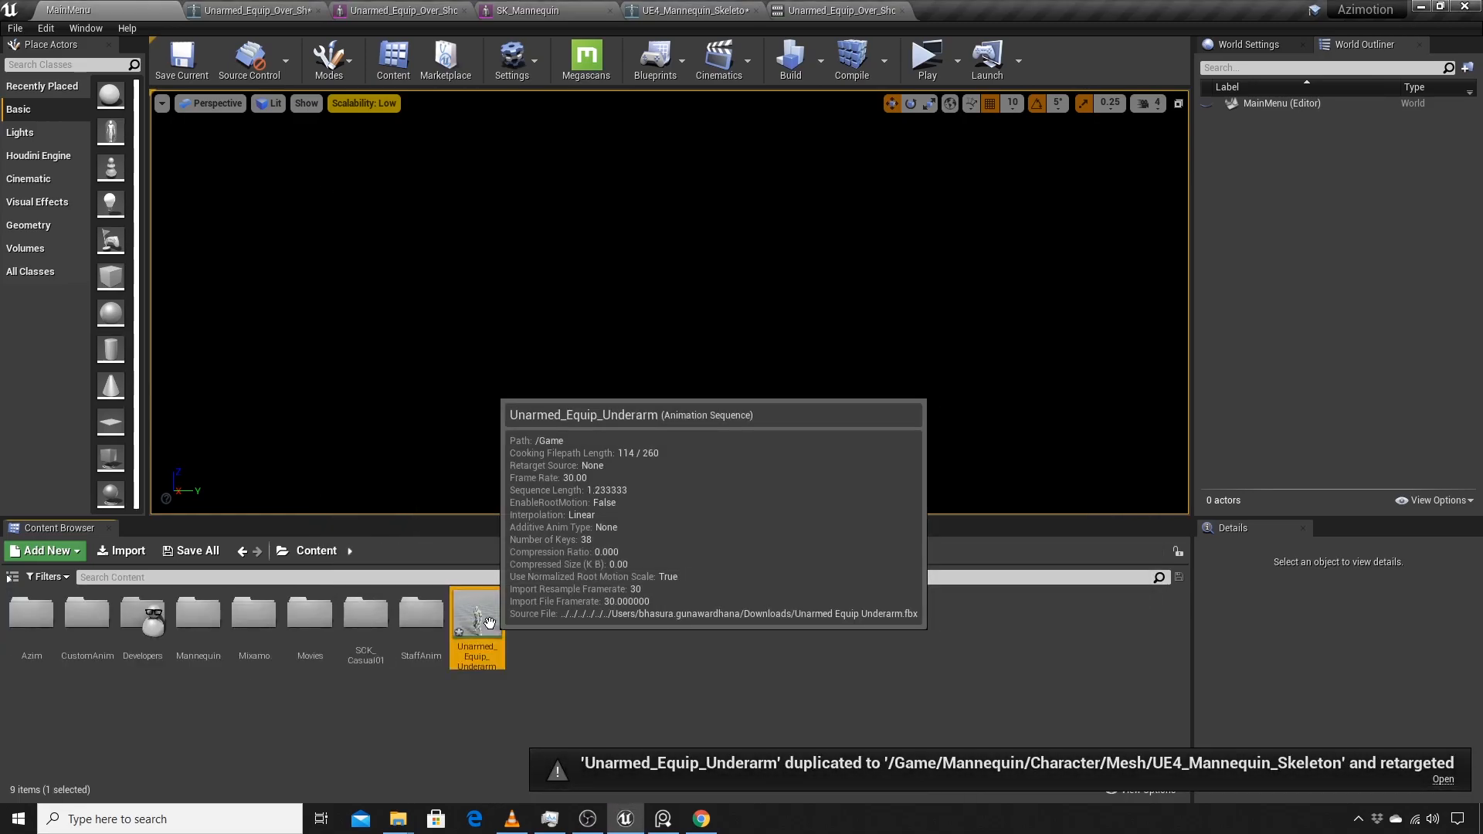
click(665, 679)
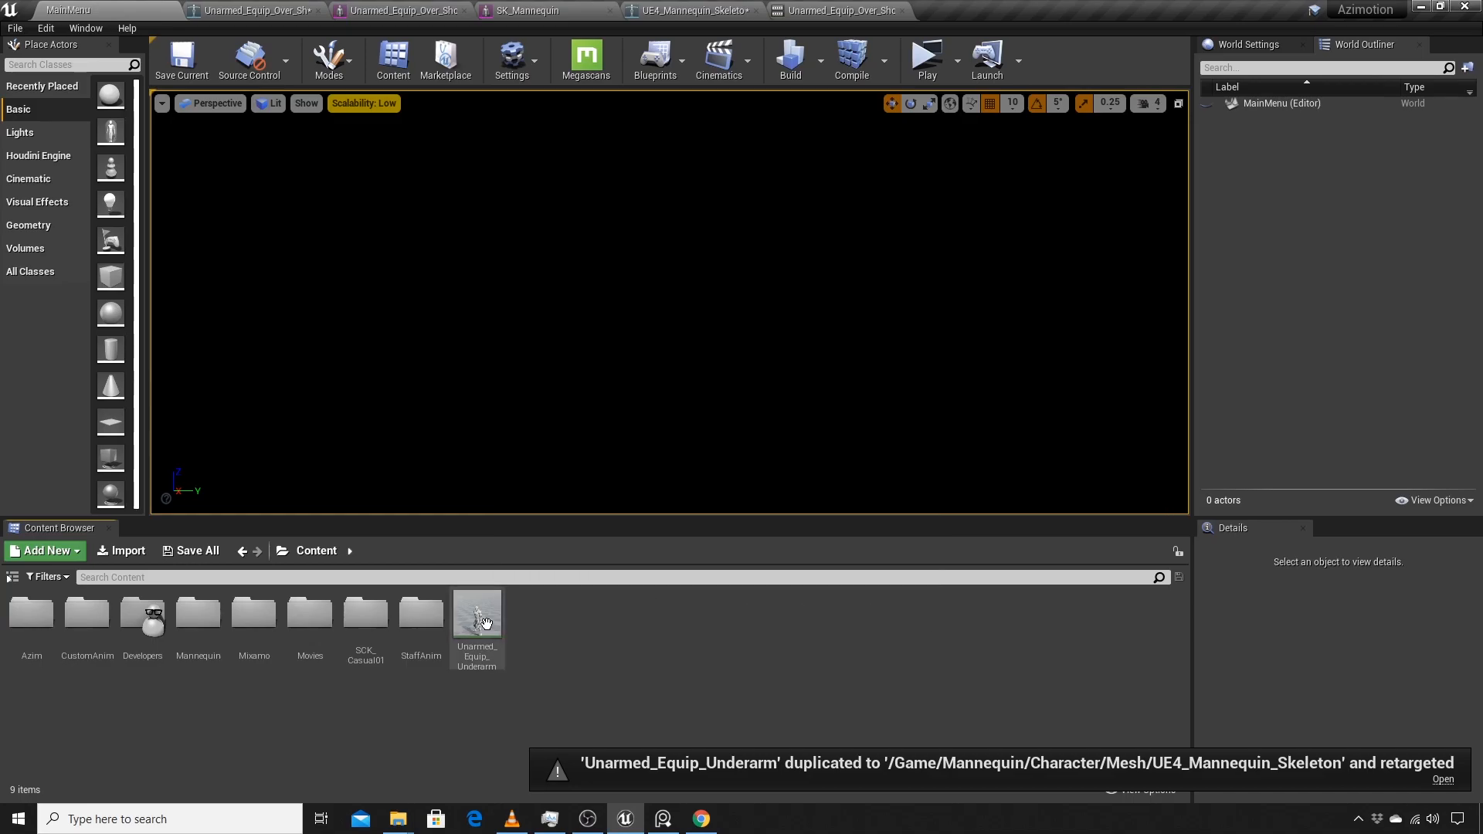
Step: Move the retargeted Unarmed_Equip_Underarm animation into the CustomAnim folder, open that folder, and save the current level
drag(485, 624, 90, 628)
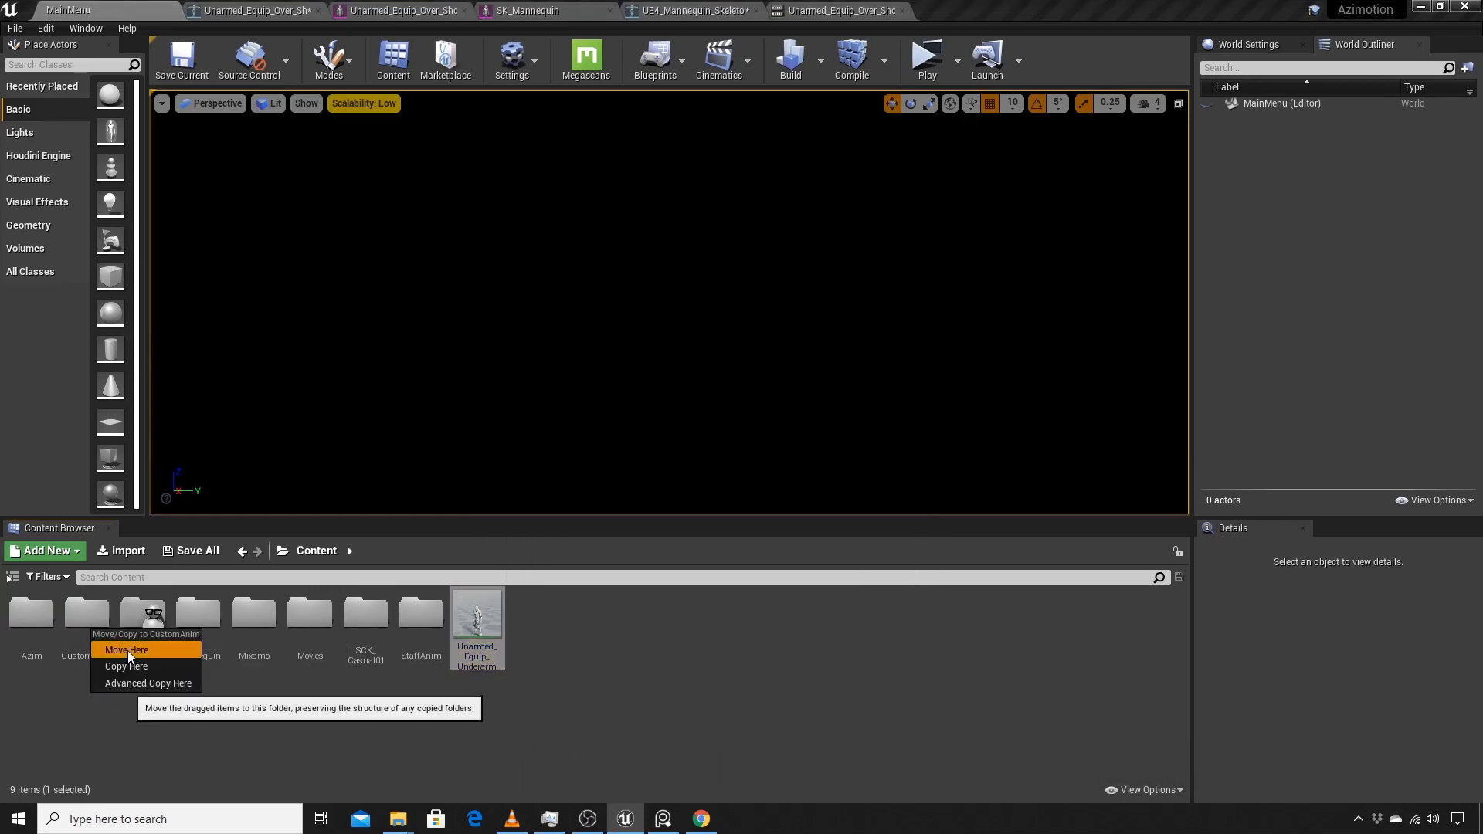
click(127, 650)
double_click(87, 614)
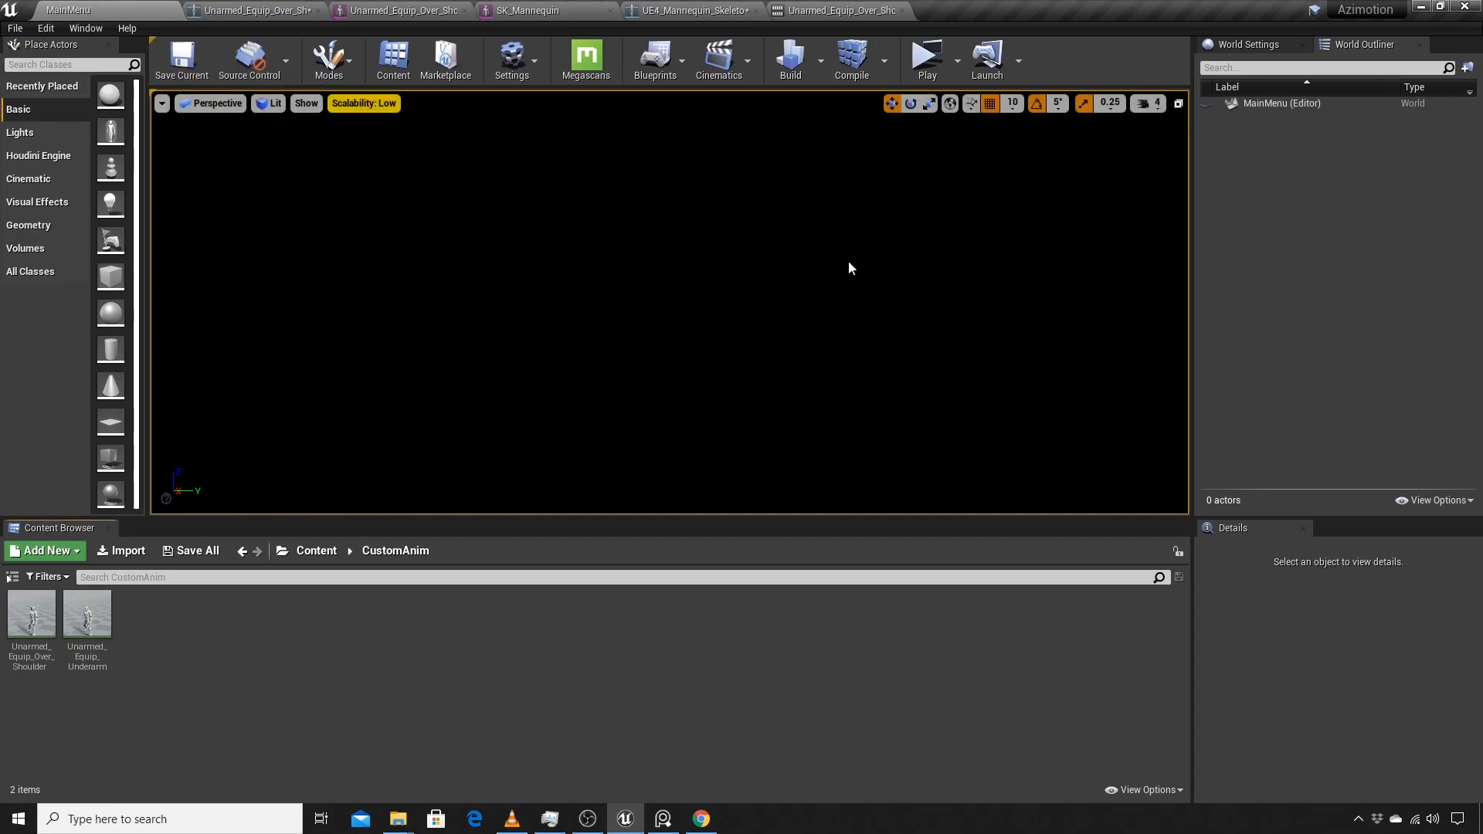
click(194, 62)
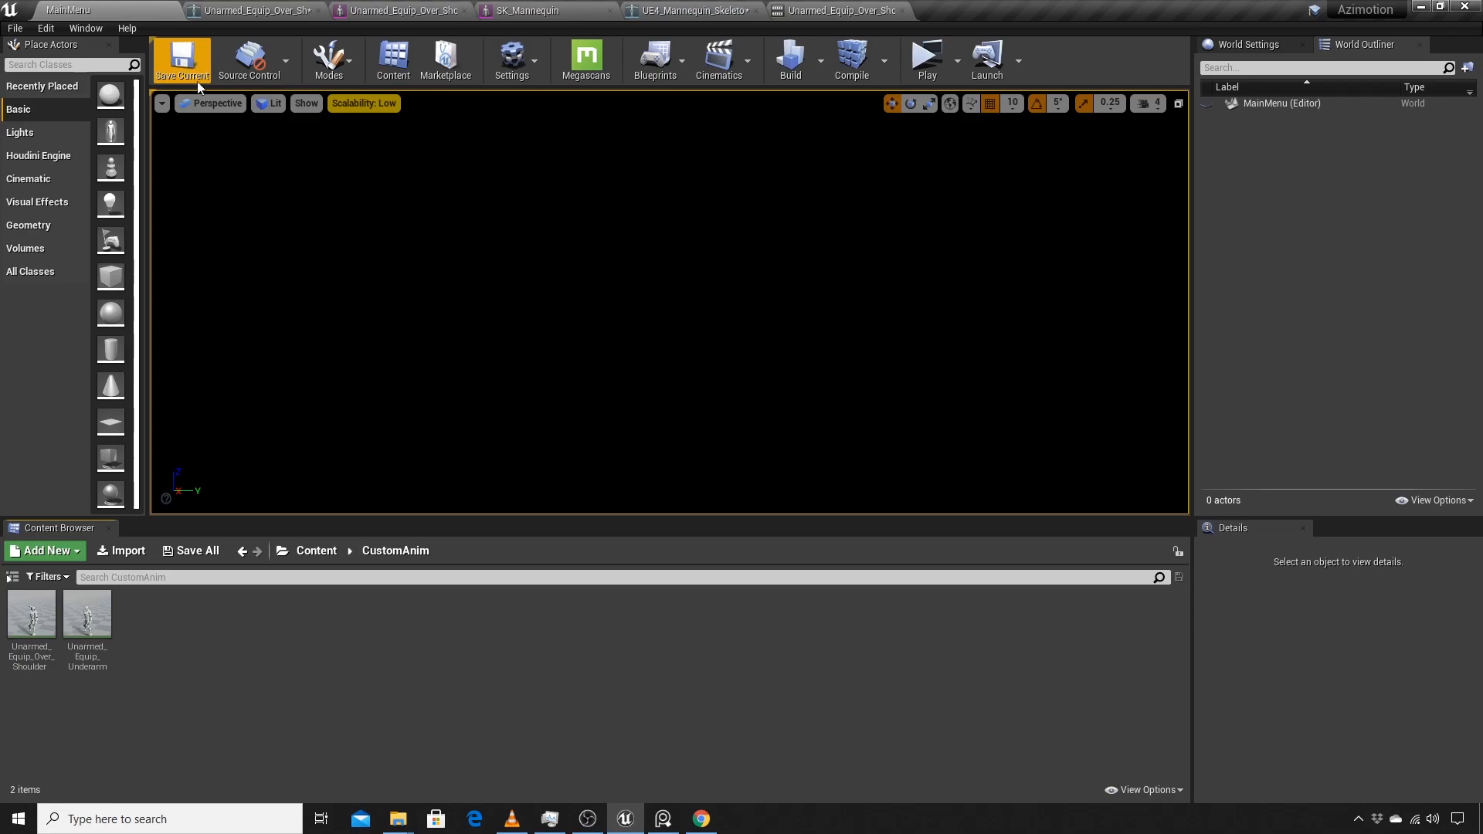
drag(143, 220, 271, 232)
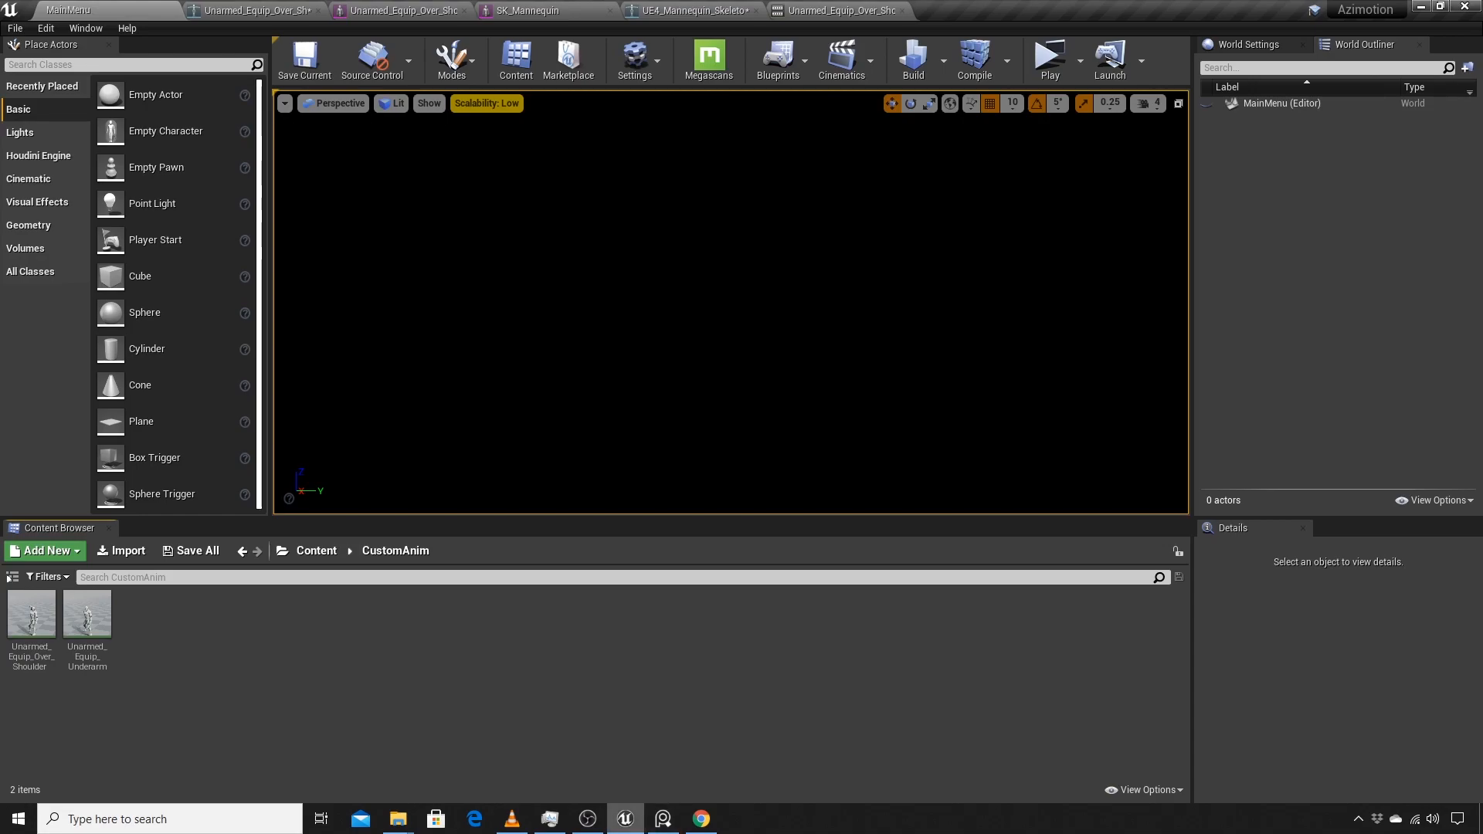
mouse_move(626, 819)
mouse_move(699, 819)
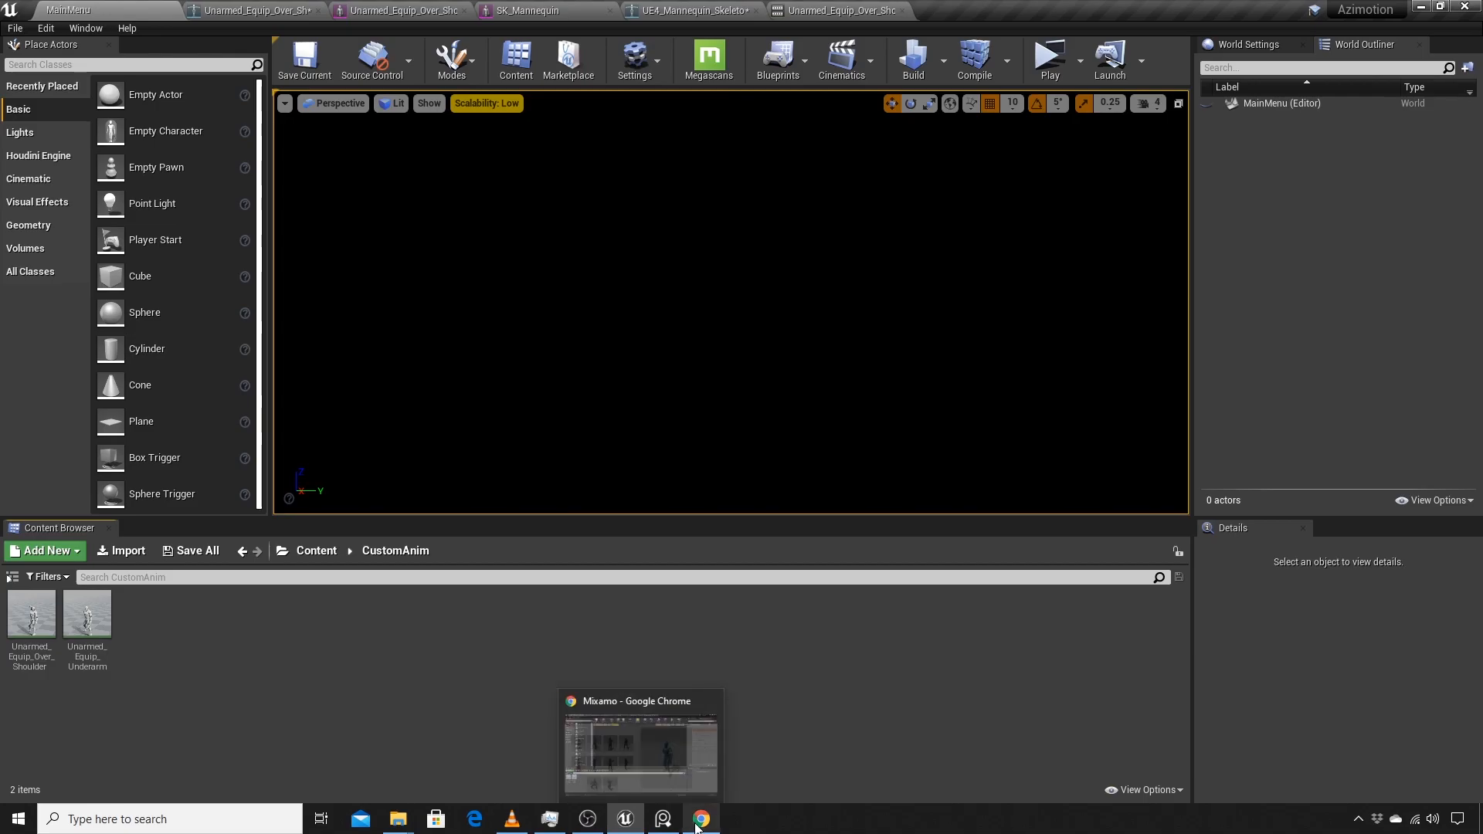
click(587, 819)
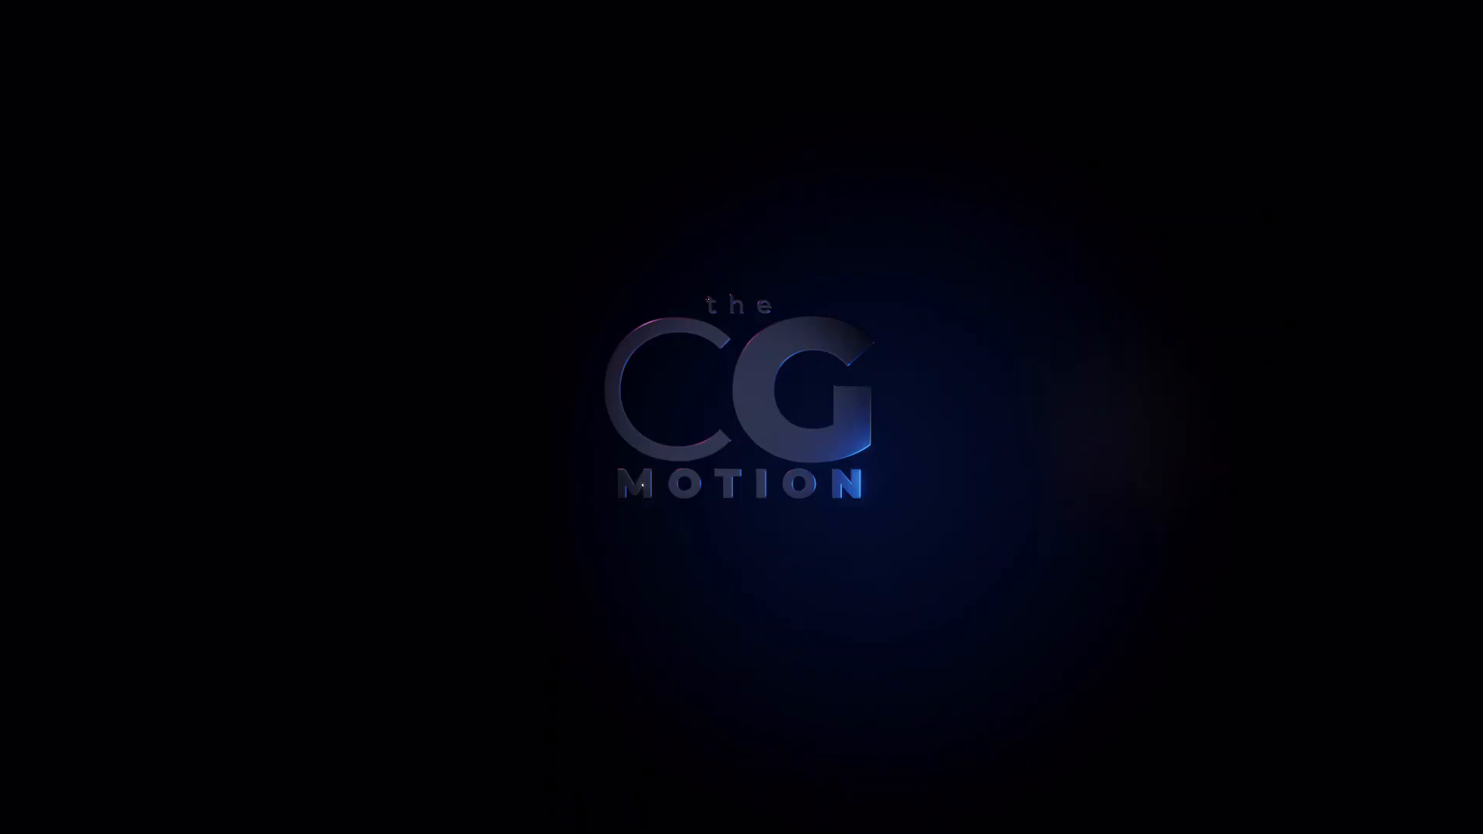